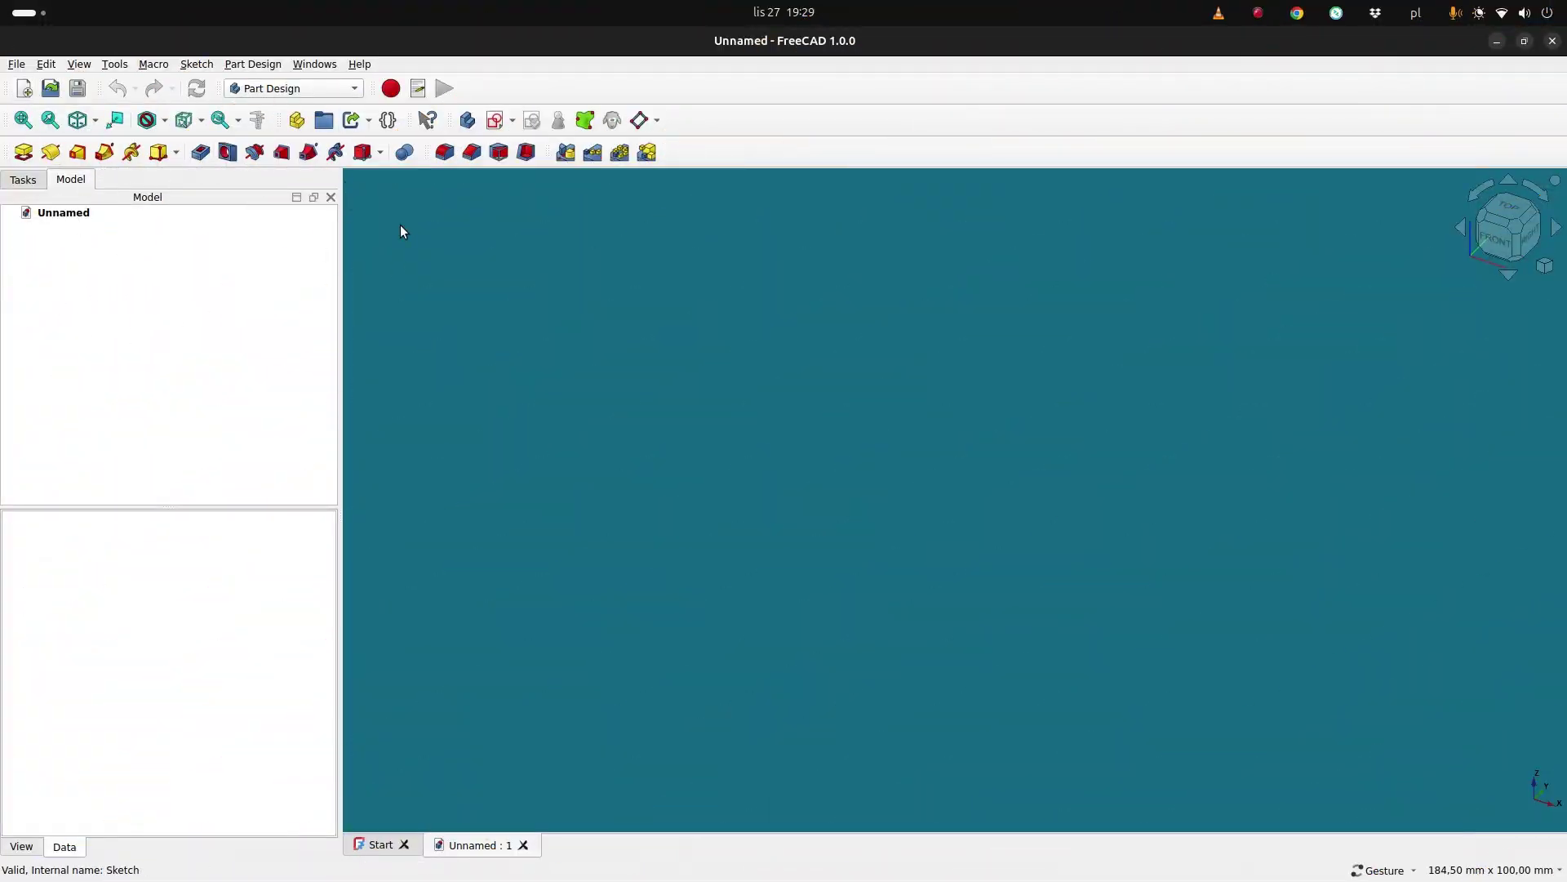
Create a new body and start a sketch on its XZ-plane.
{"action": "left_click", "coordinate": [467, 120]}
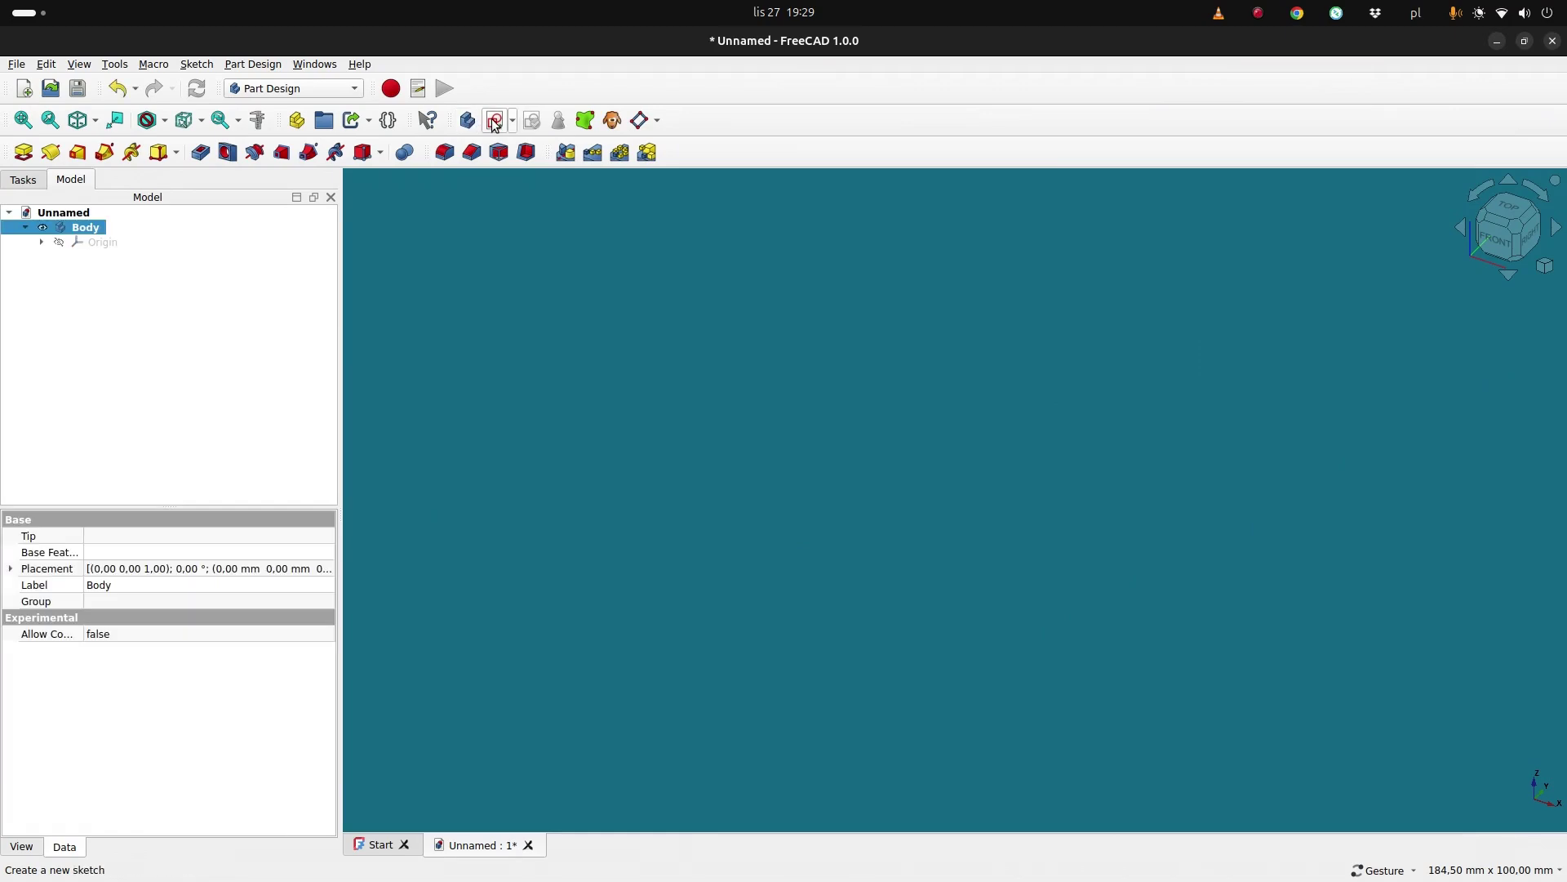
{"action": "left_click", "coordinate": [495, 120]}
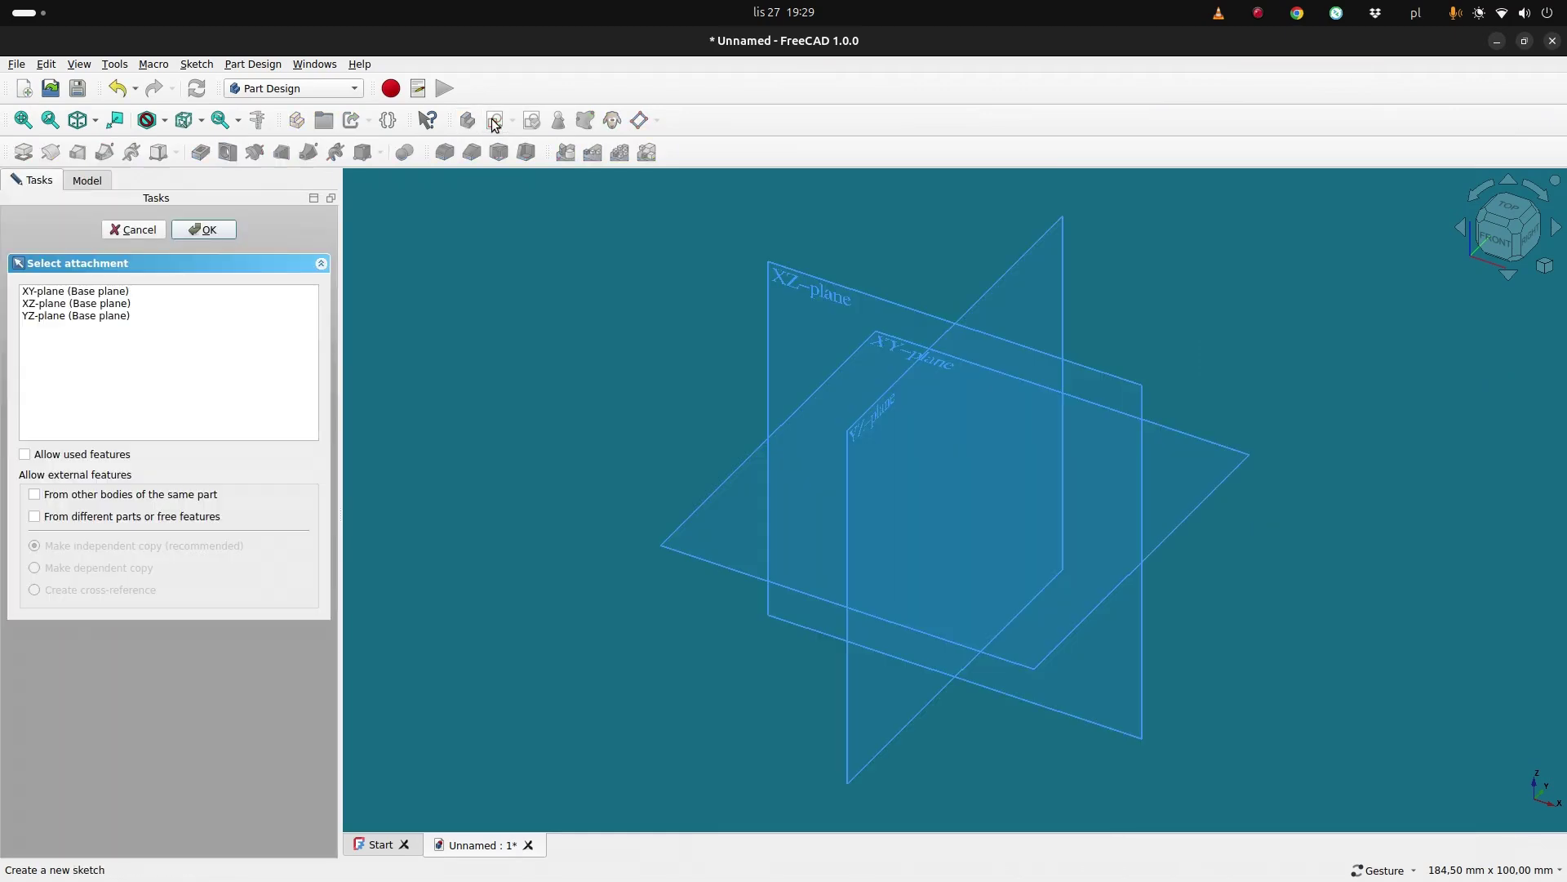
{"action": "left_click", "coordinate": [74, 304]}
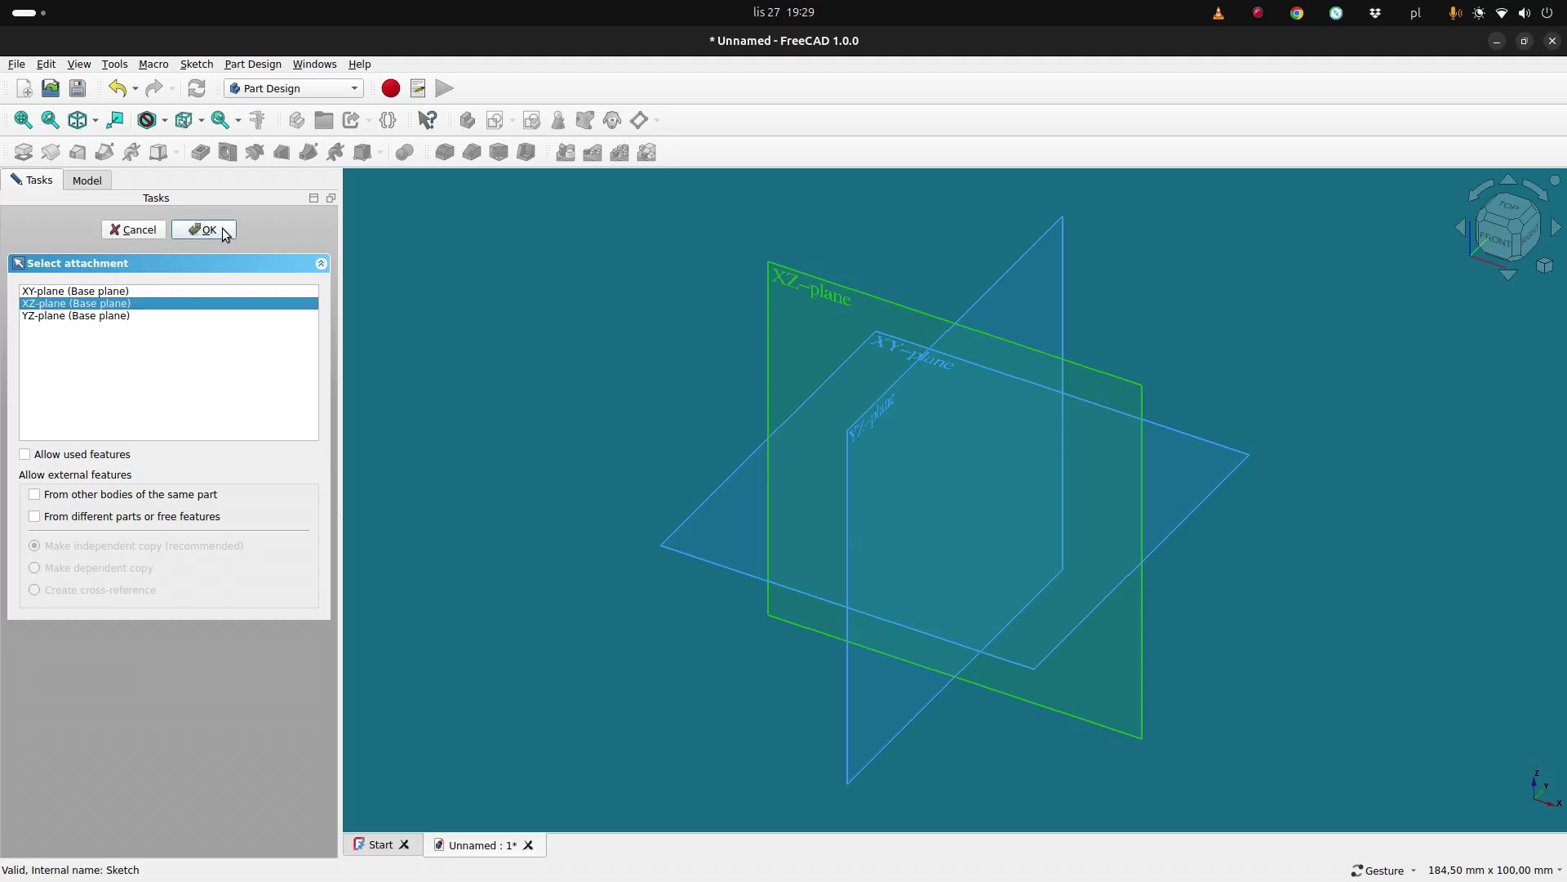
{"action": "left_click", "coordinate": [204, 230]}
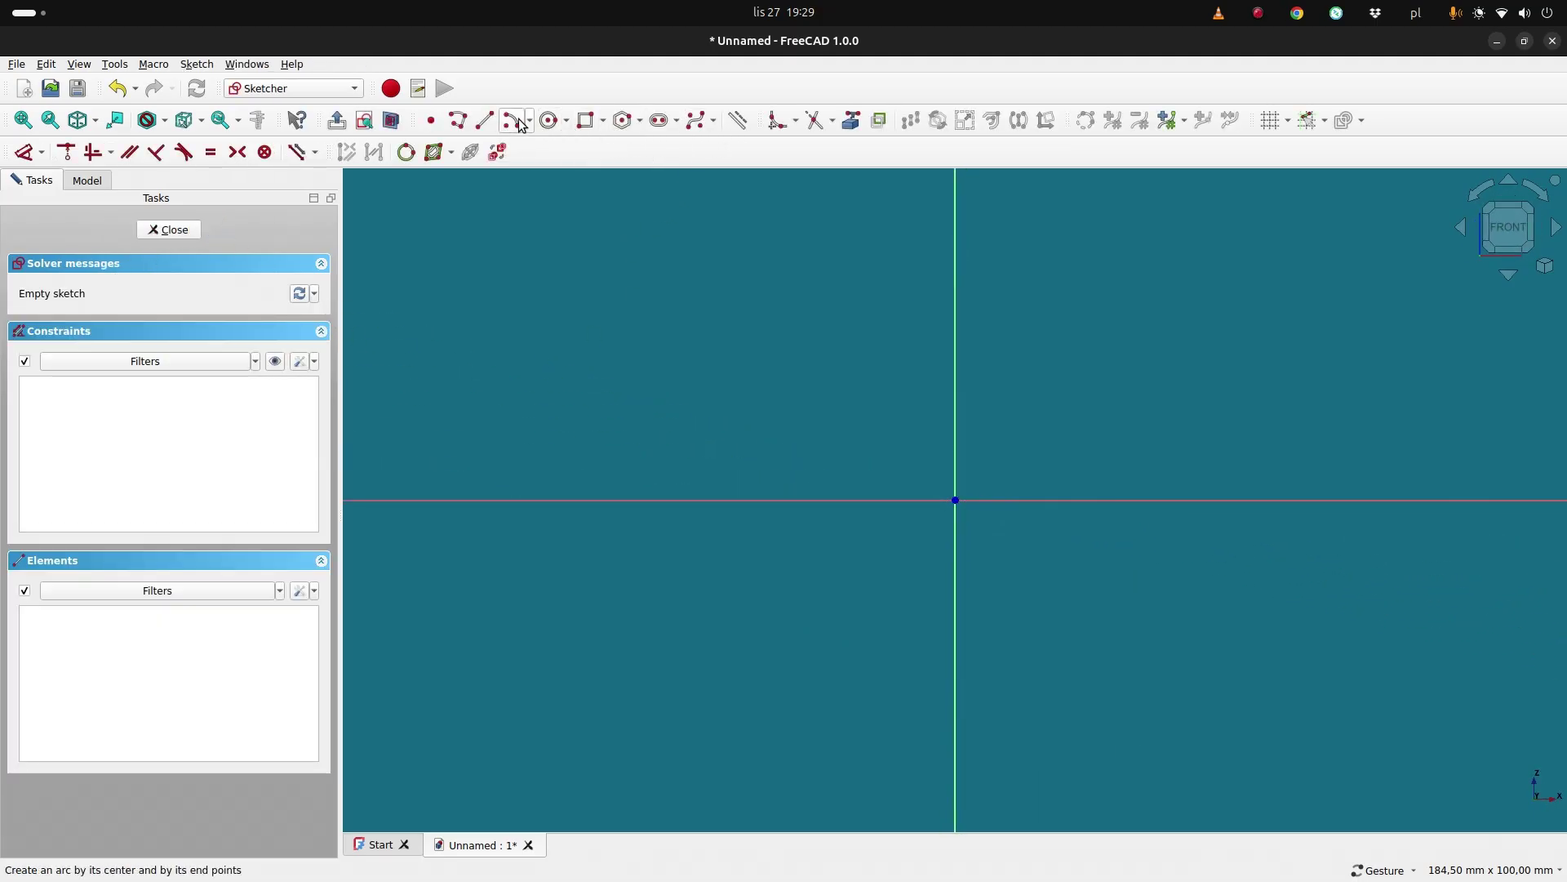
Draw a closed six-line polyline from the origin along both axes, about 30 mm wide and 51 mm high, with a sloped step on its upper left.
{"action": "left_click", "coordinate": [458, 124]}
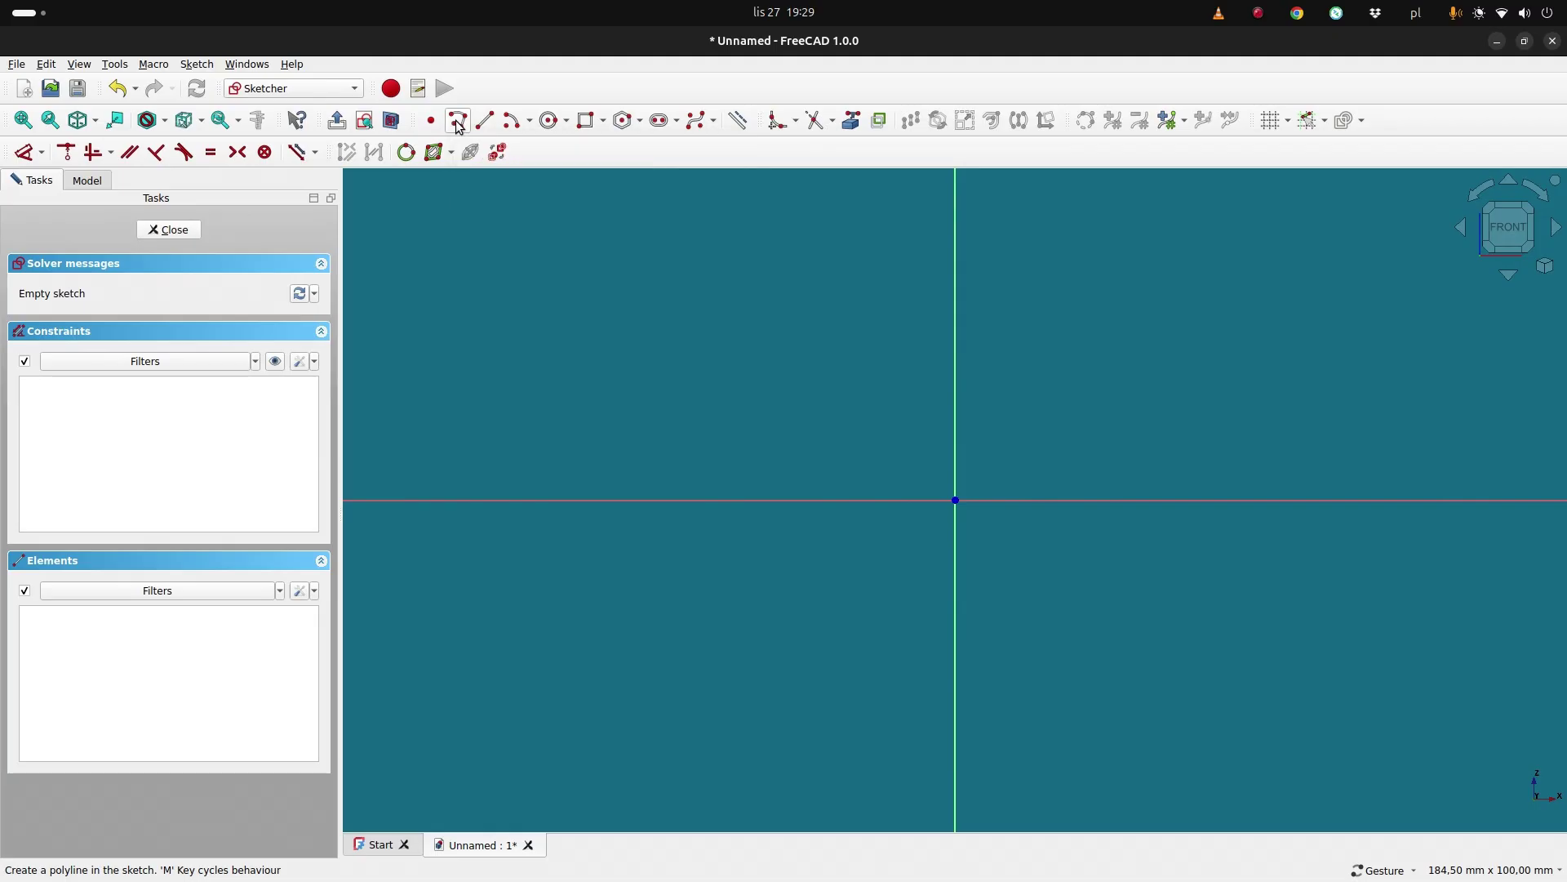
{"action": "left_click", "coordinate": [955, 500]}
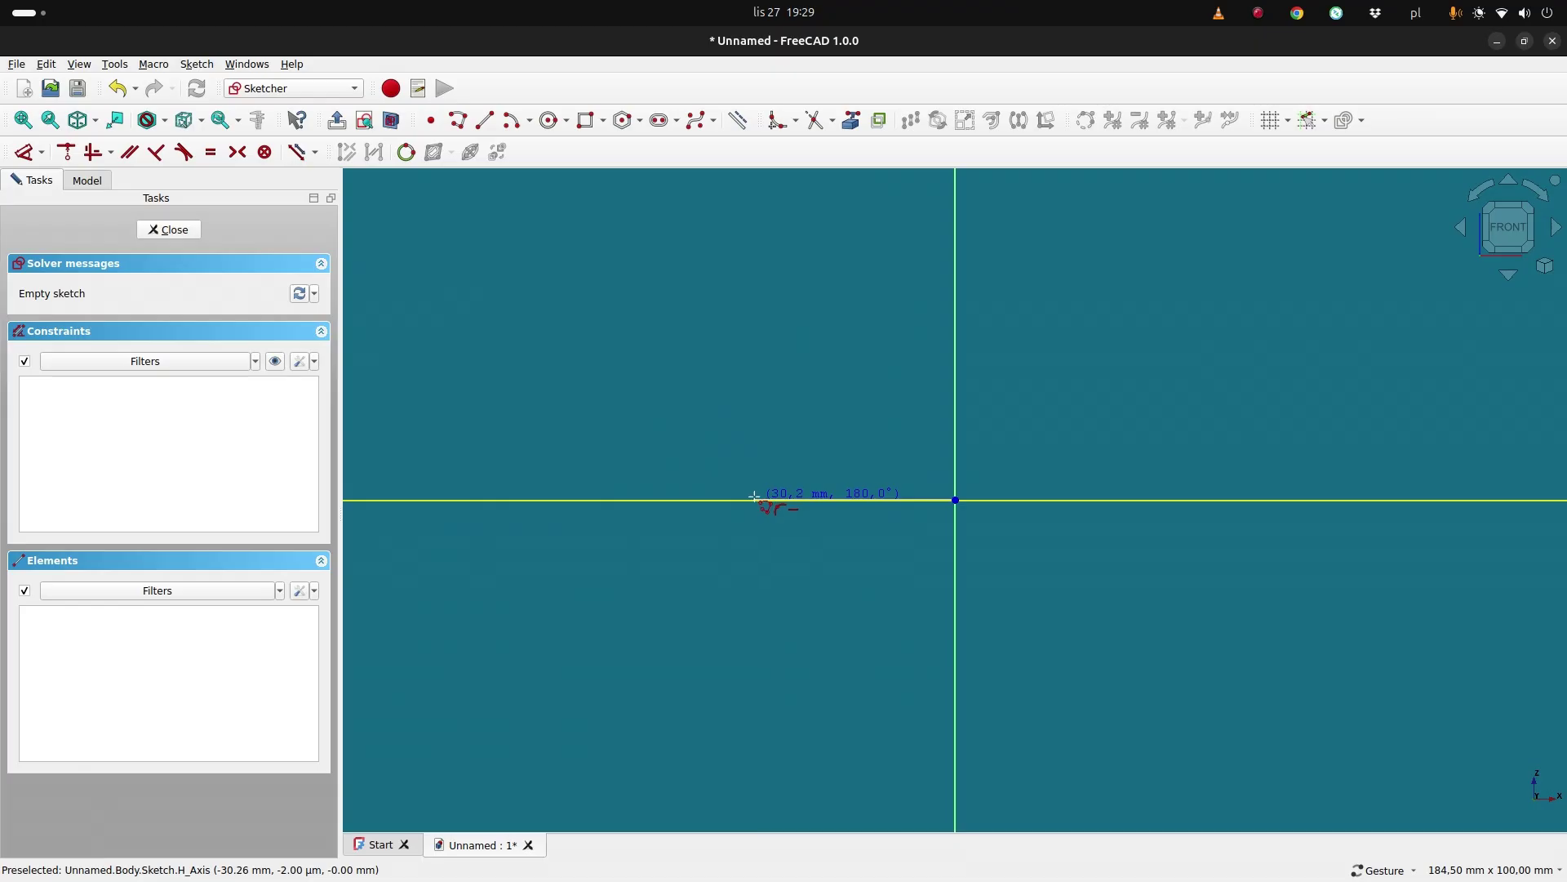
{"action": "left_click", "coordinate": [753, 497]}
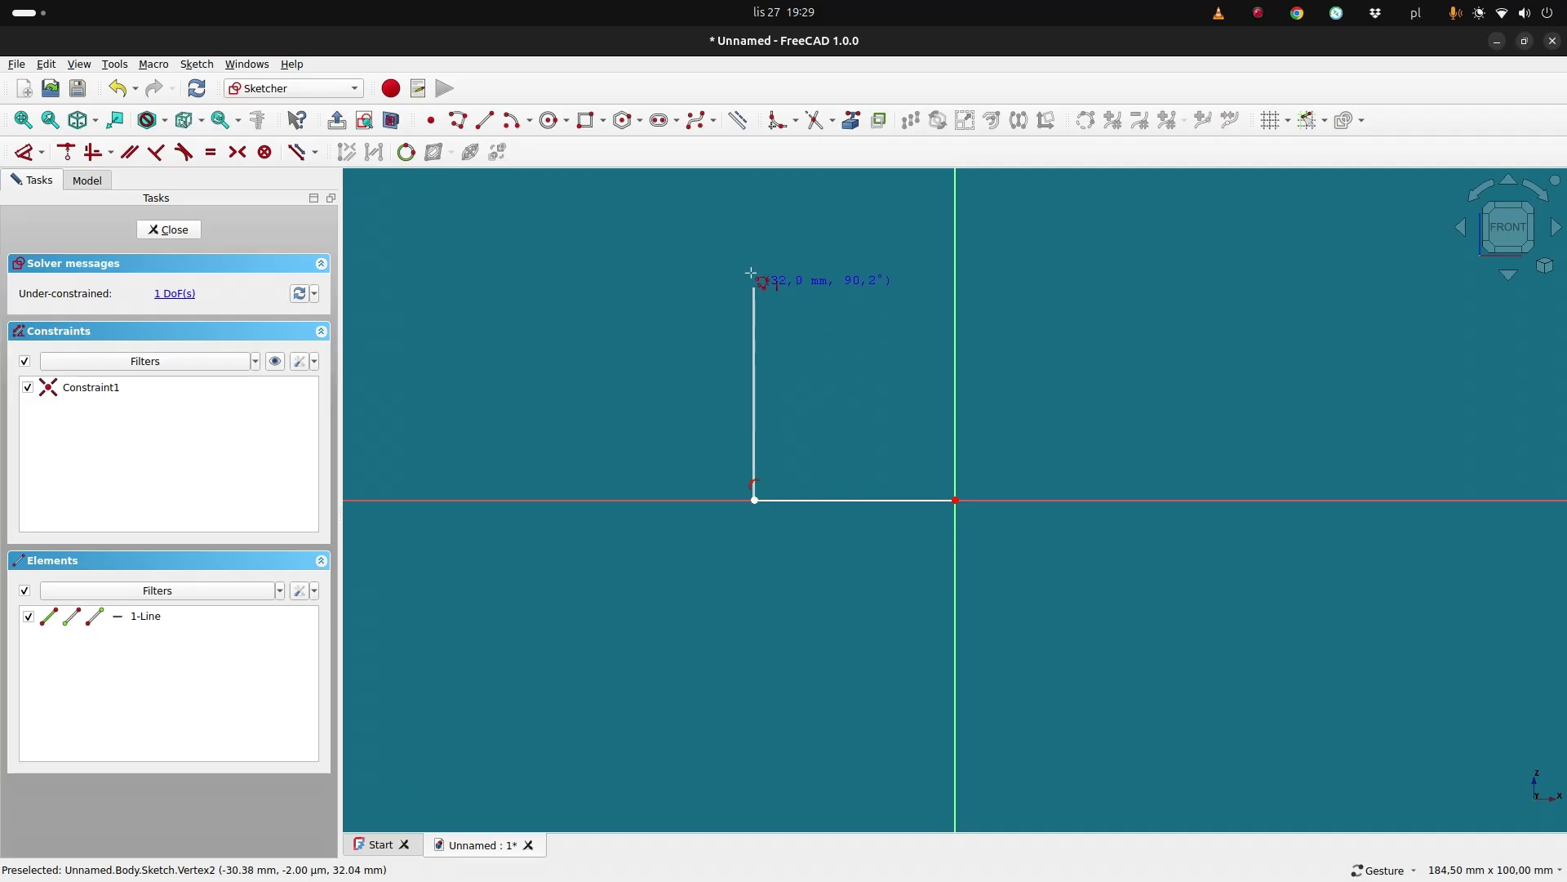
{"action": "left_click", "coordinate": [754, 242]}
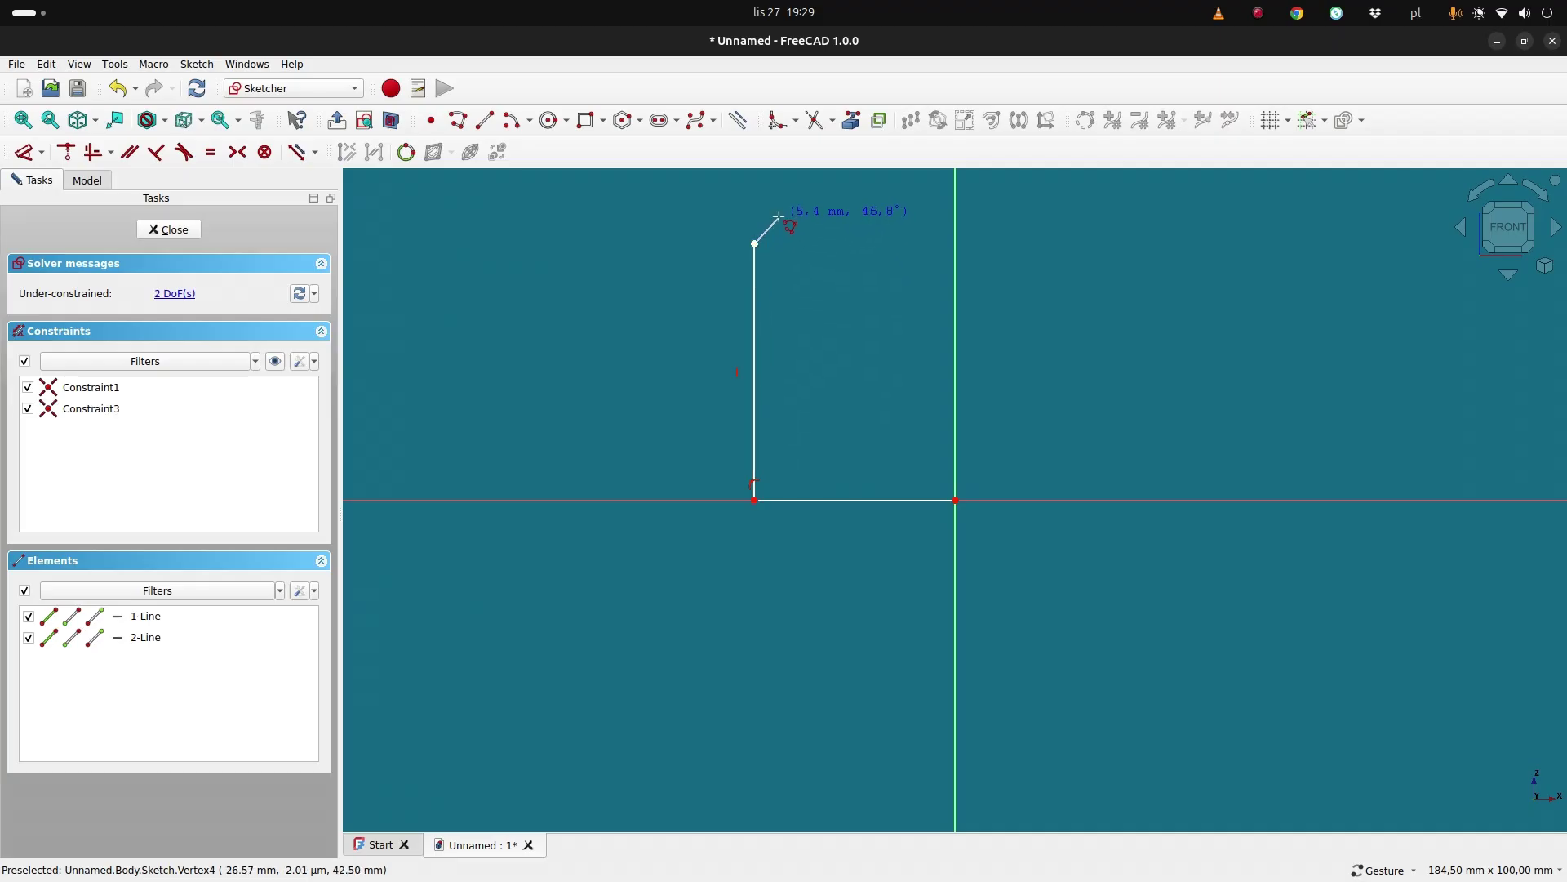
{"action": "left_click", "coordinate": [780, 222]}
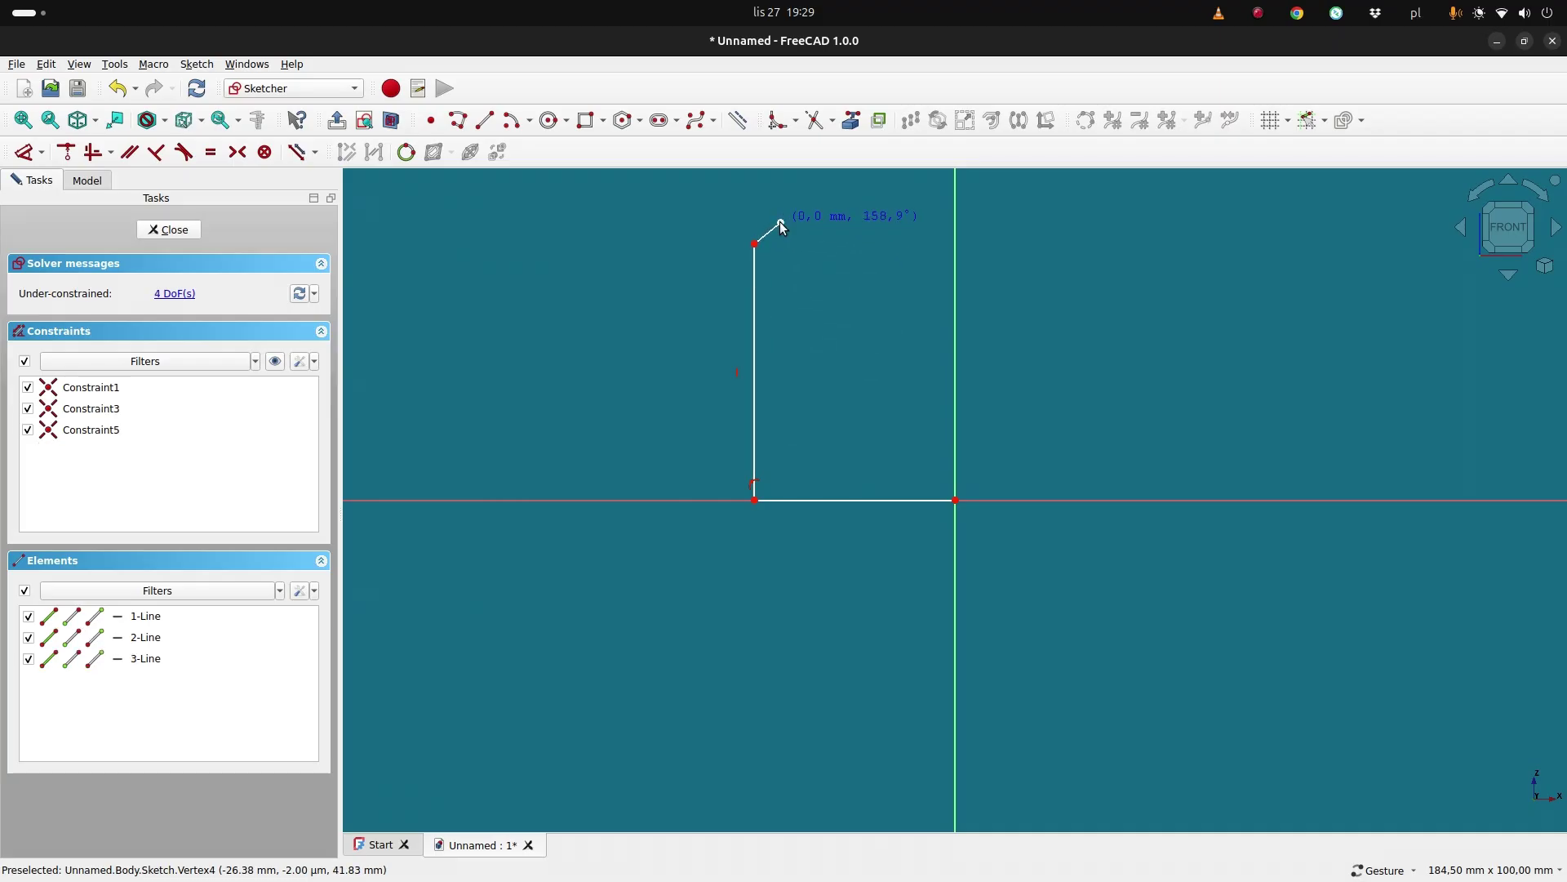
{"action": "scroll", "coordinate": [791, 231], "scroll_direction": "up", "scroll_amount": 5}
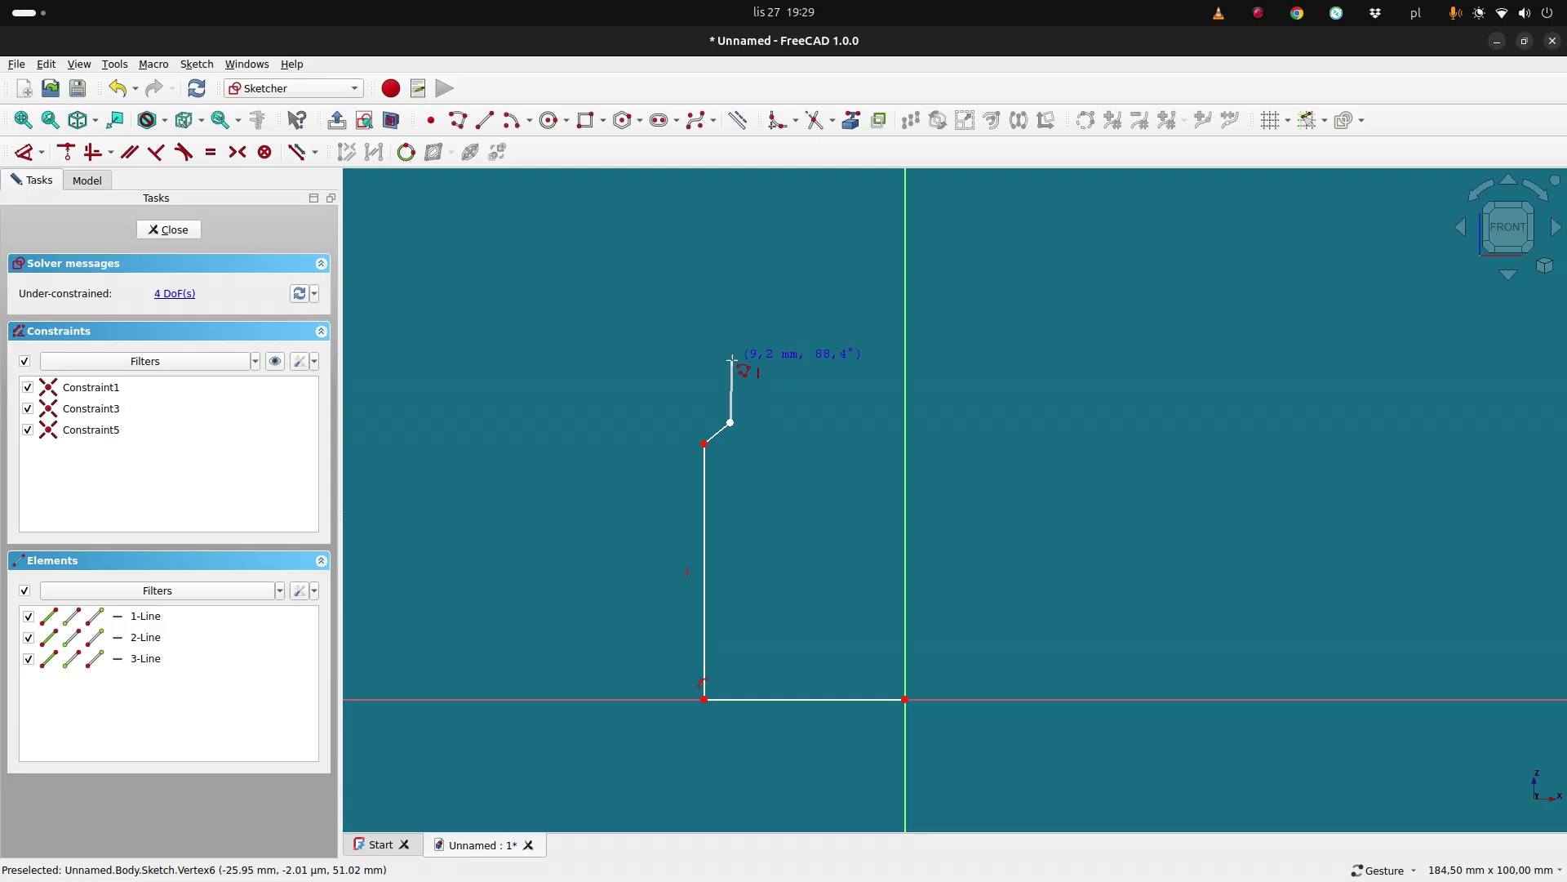
{"action": "left_click", "coordinate": [731, 359]}
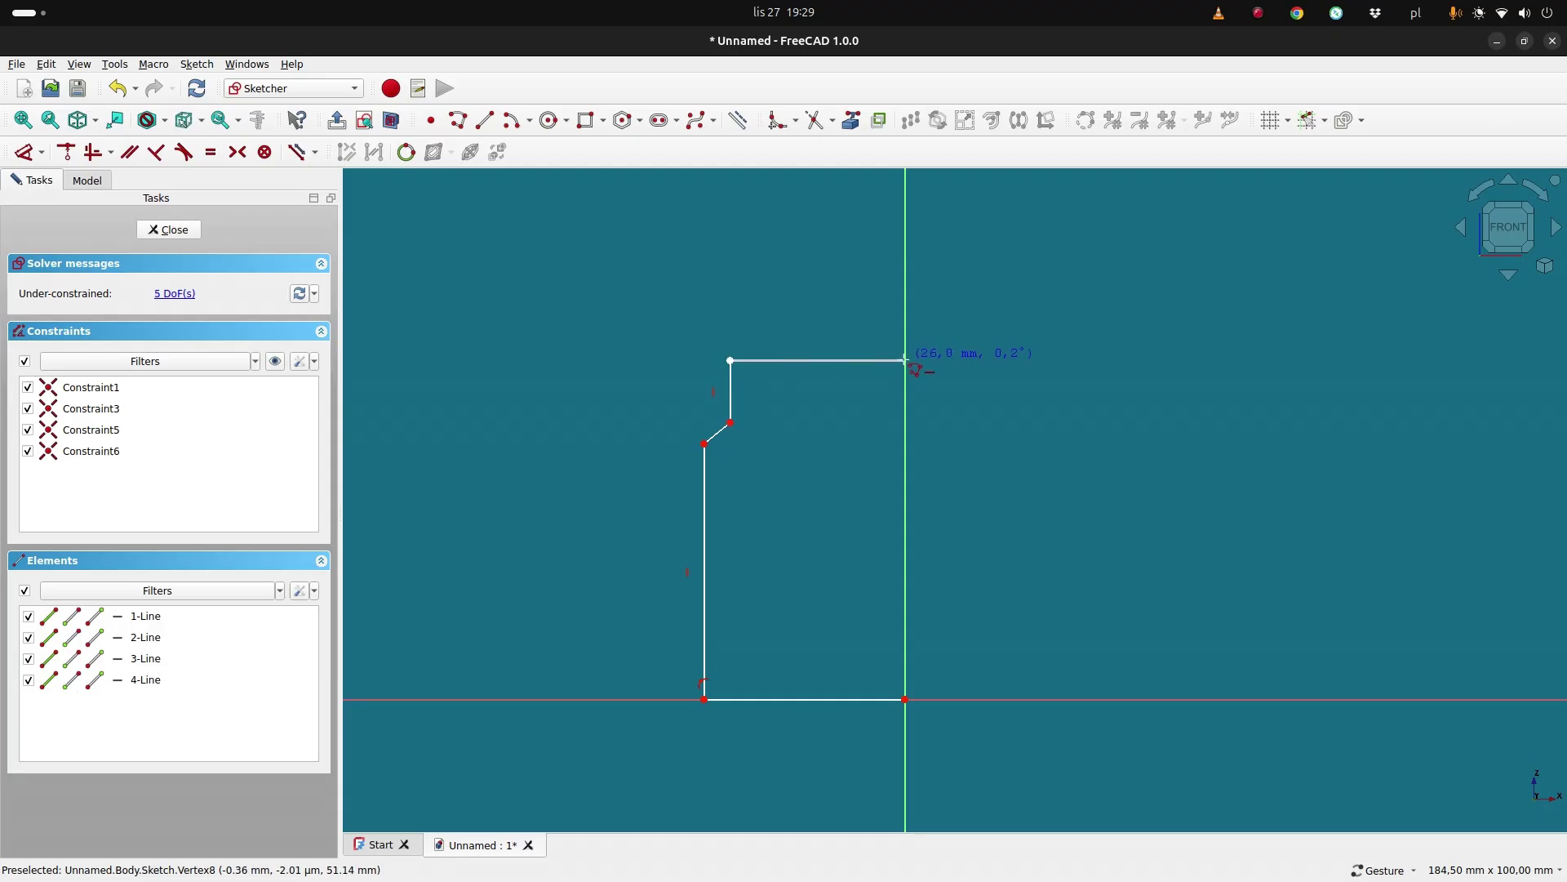
{"action": "left_click", "coordinate": [907, 360]}
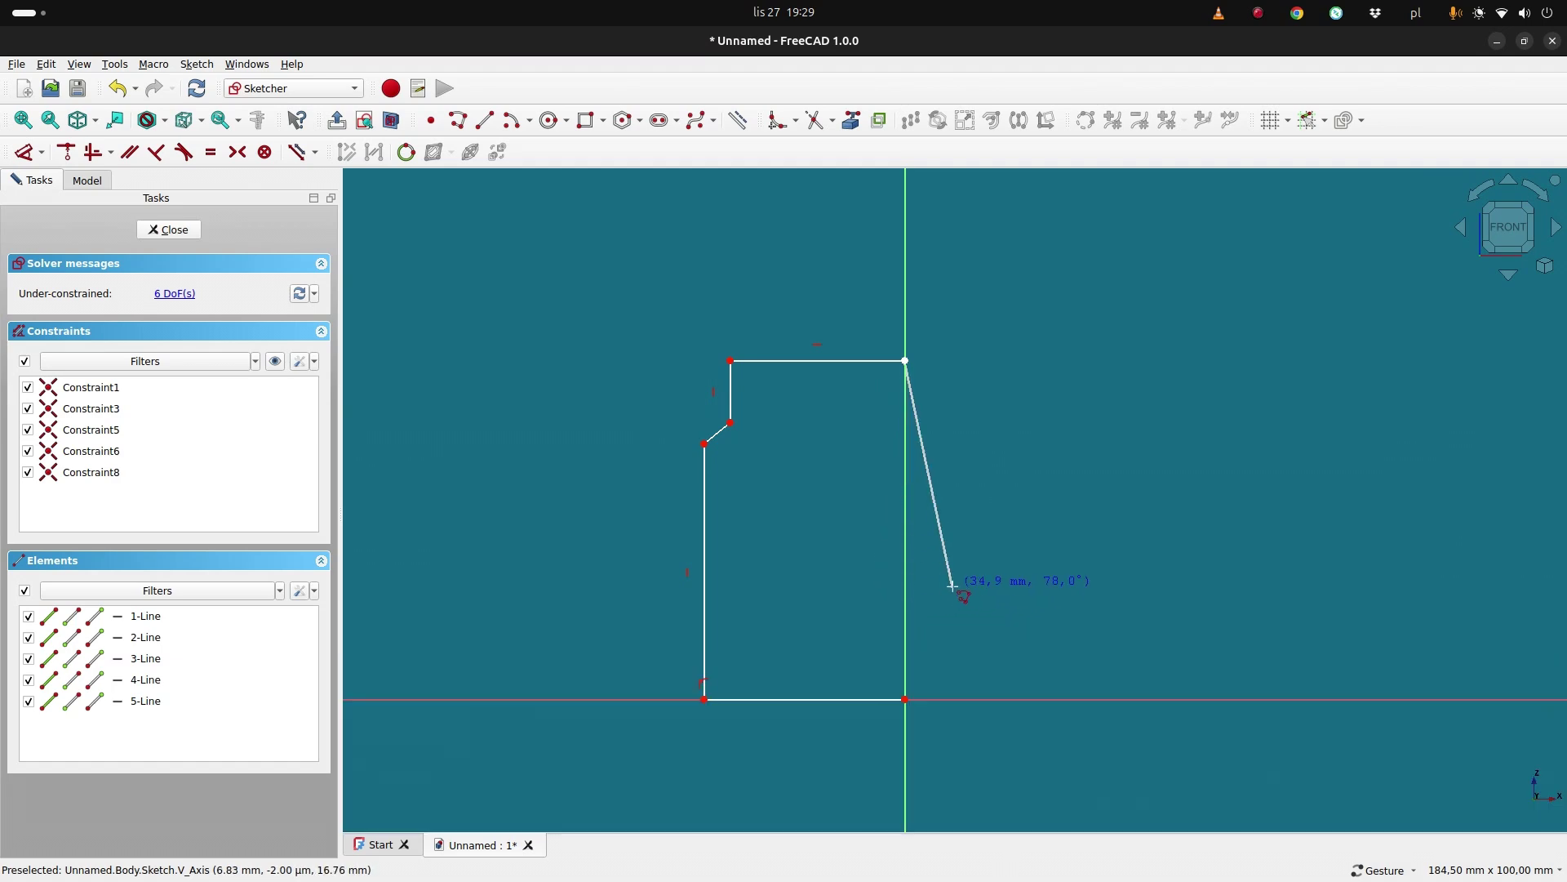
{"action": "mouse_move", "coordinate": [961, 594]}
{"action": "right_mouse_down"}
{"action": "mouse_move", "coordinate": [900, 344]}
{"action": "mouse_move", "coordinate": [1012, 521]}
{"action": "right_mouse_up"}
{"action": "left_click", "coordinate": [859, 445]}
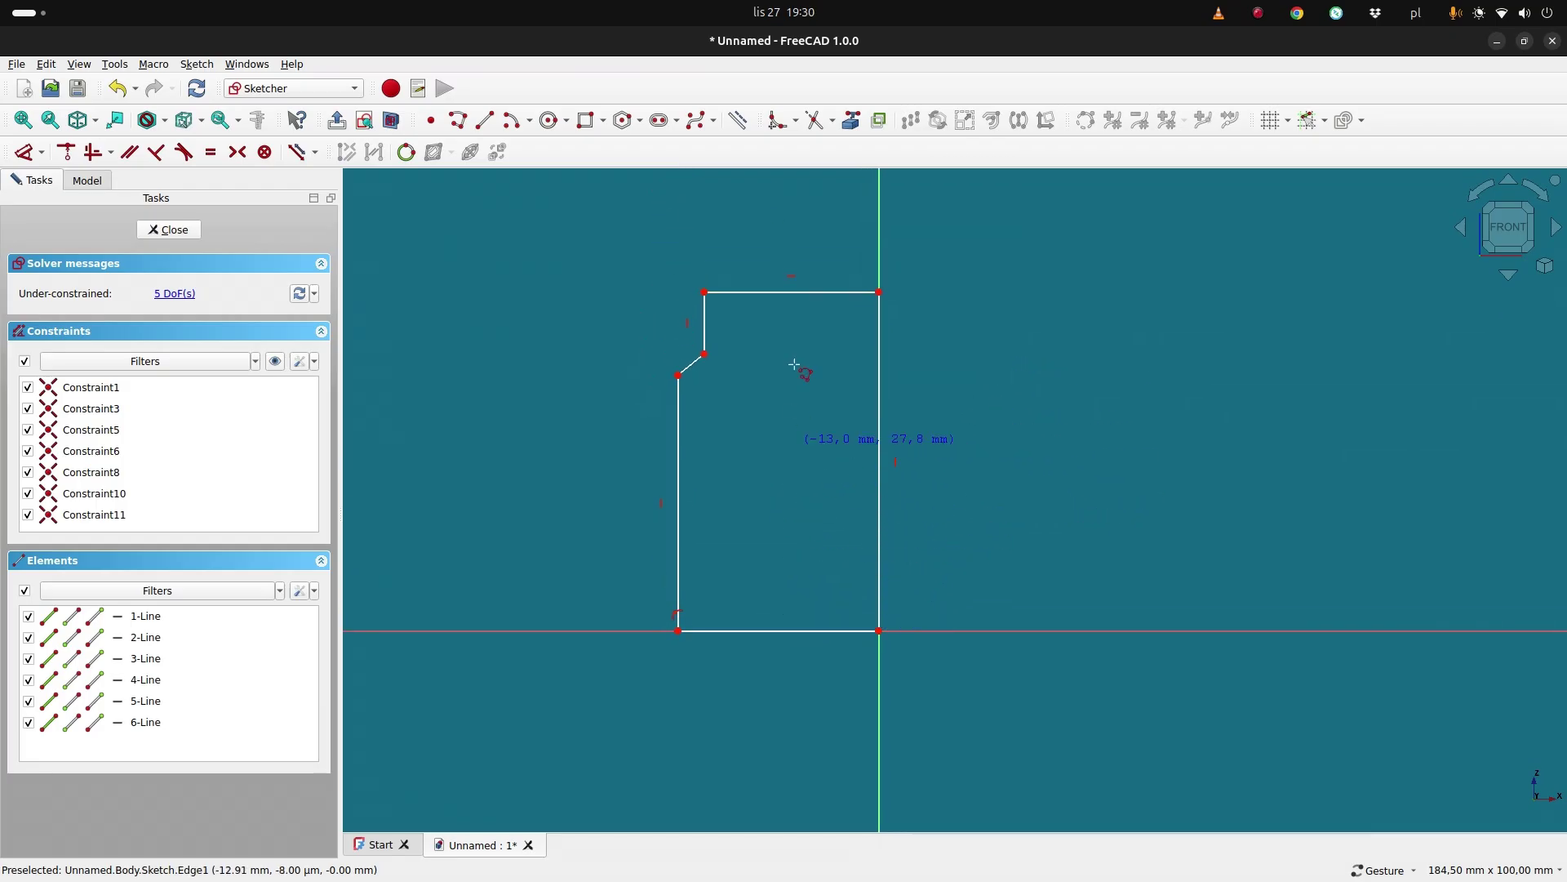
Constrain the profile's top edge to 27 mm and its bottom edge to 30 mm.
{"action": "left_click", "coordinate": [806, 292]}
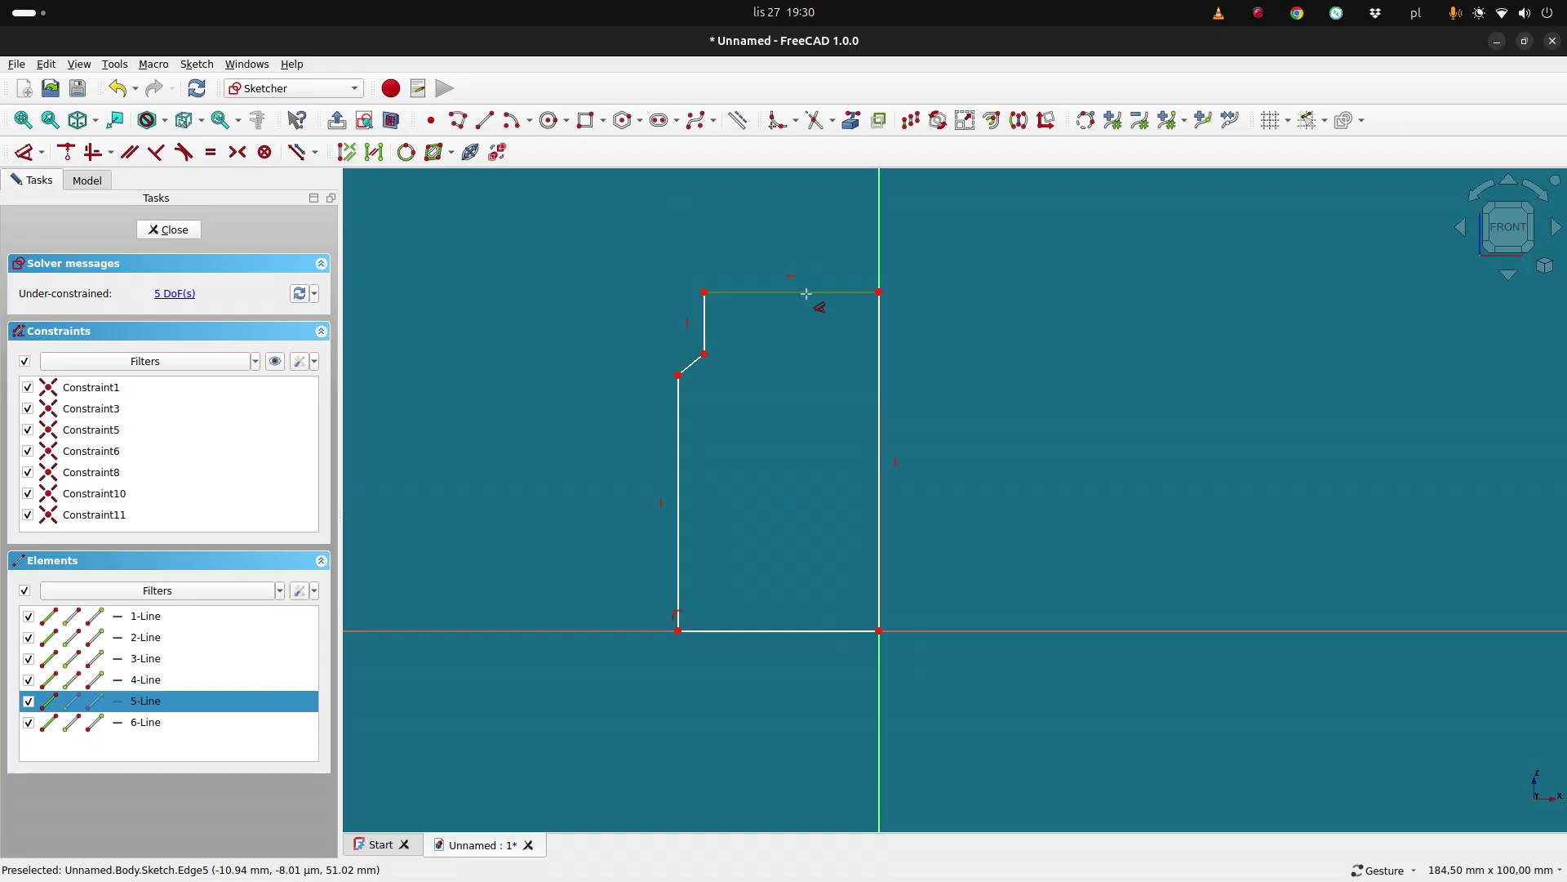
{"action": "key", "text": "l"}
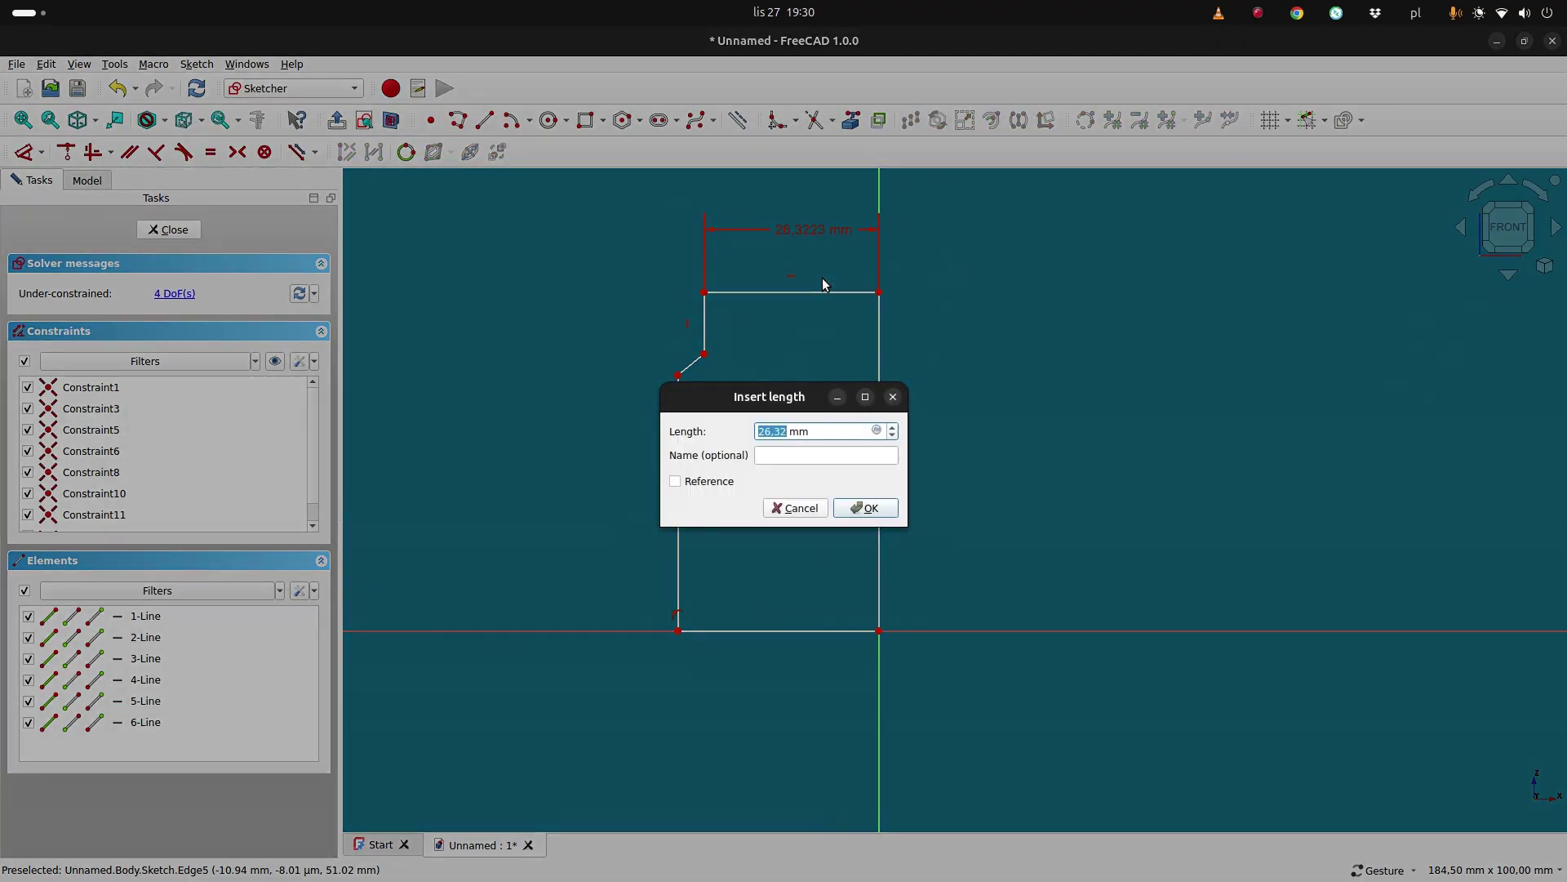
{"action": "type", "text": "27"}
{"action": "key", "text": "Return"}
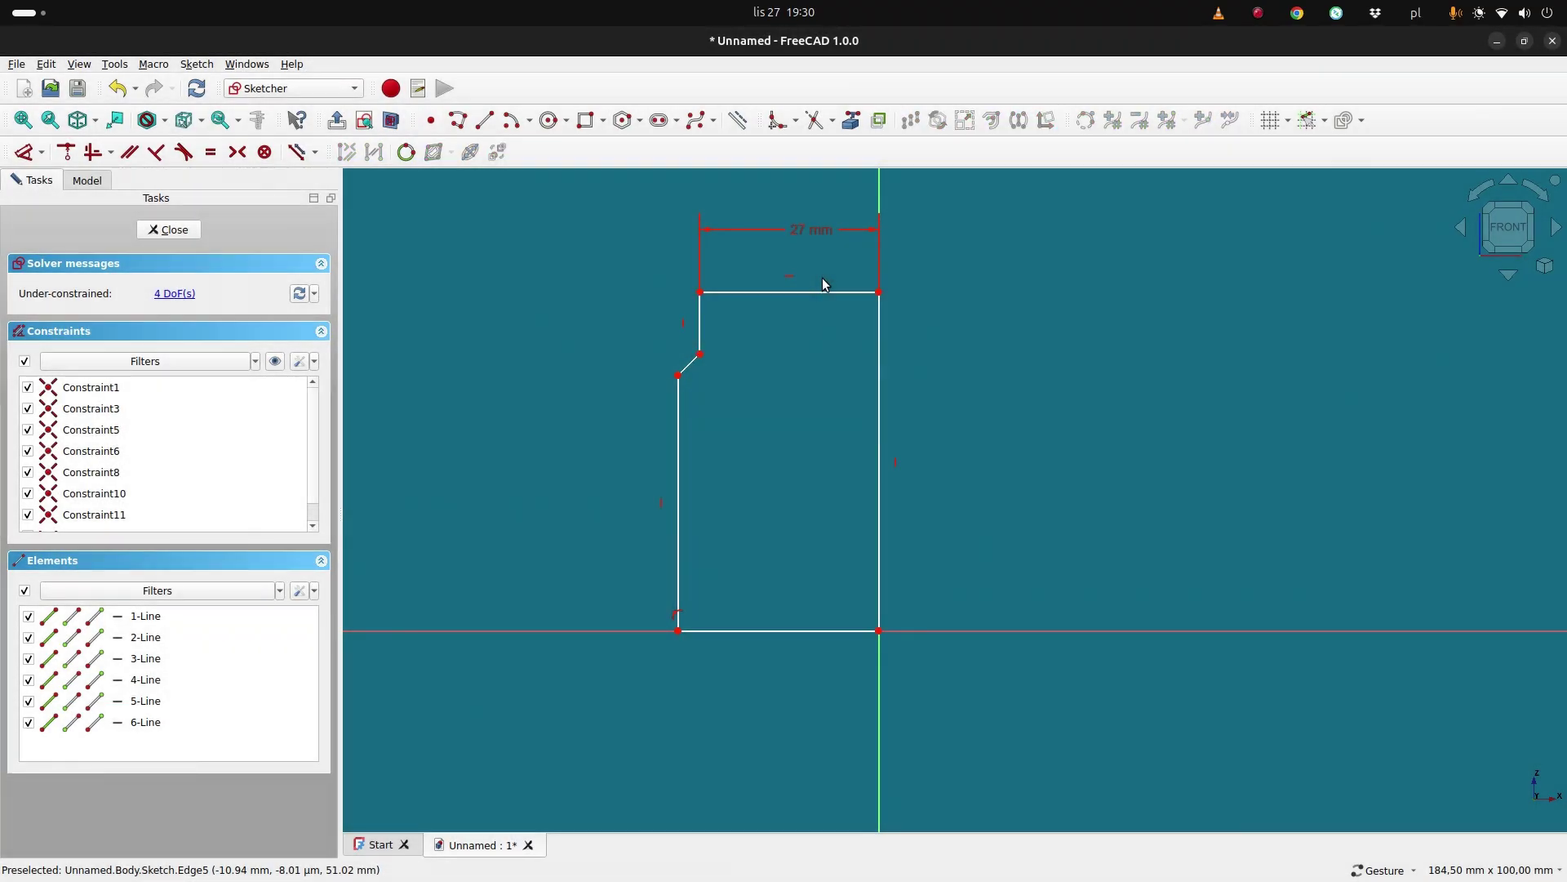
{"action": "left_click", "coordinate": [777, 630]}
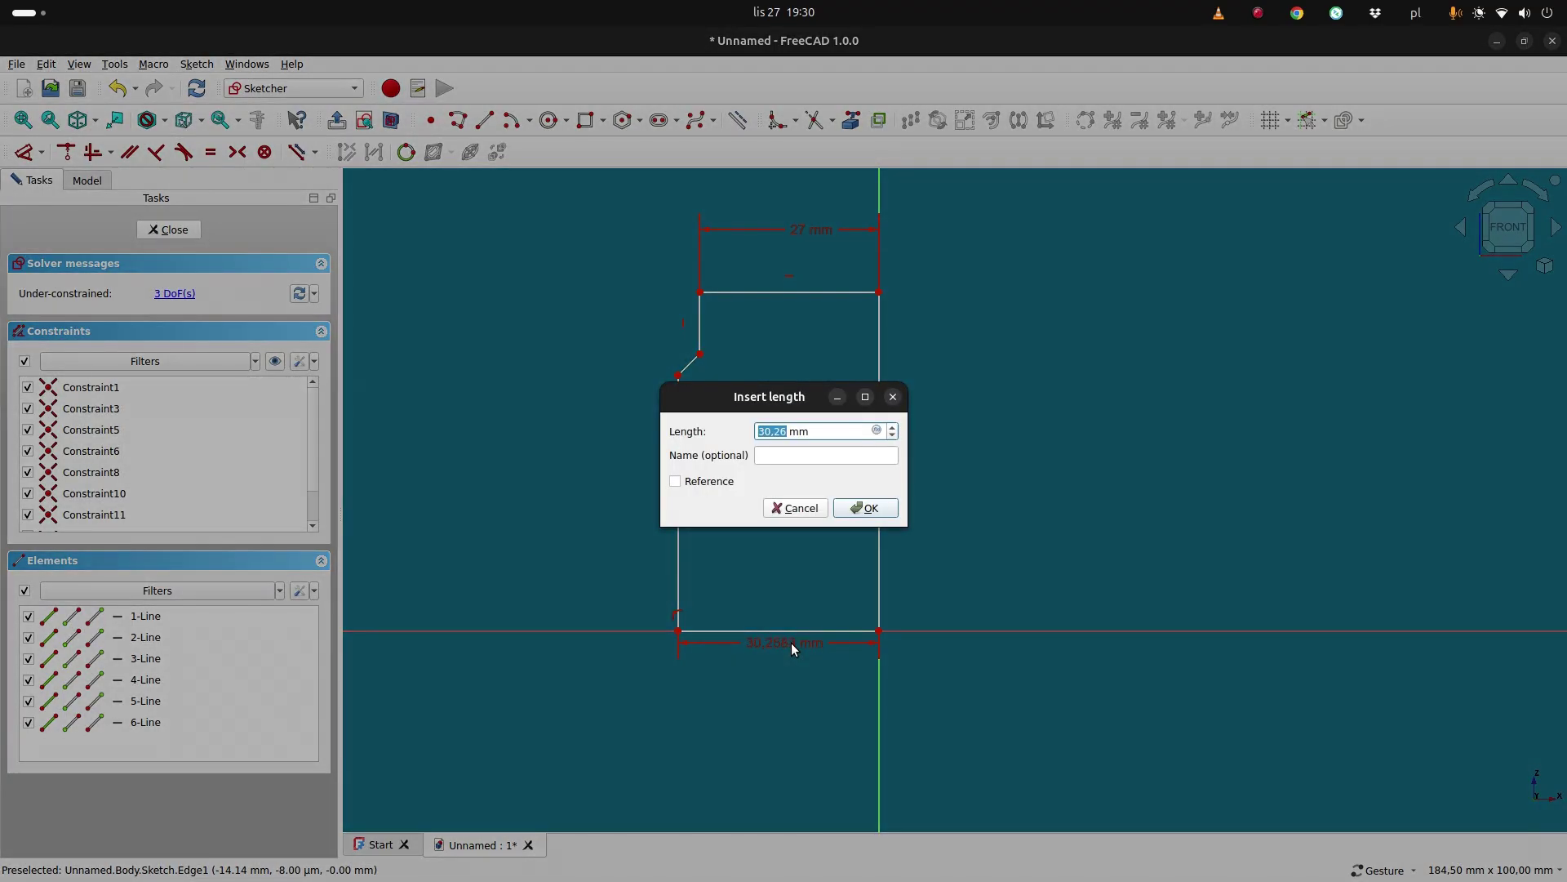
{"action": "type", "text": "30"}
{"action": "key", "text": "Return"}
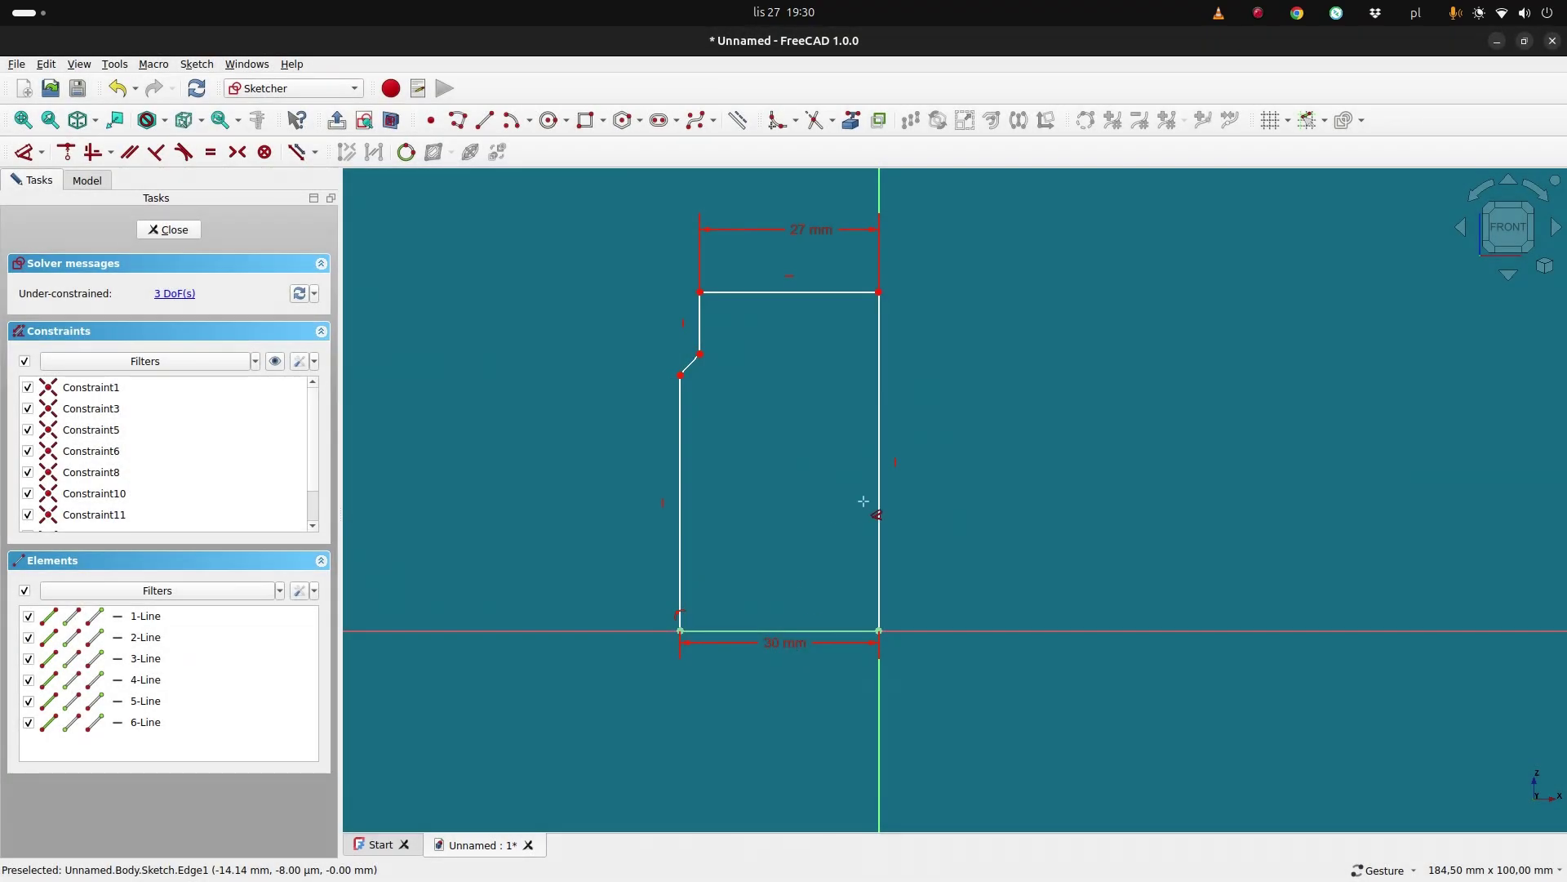
Constrain the profile's full-height edge on the vertical axis to 69 mm.
{"action": "left_click", "coordinate": [880, 511]}
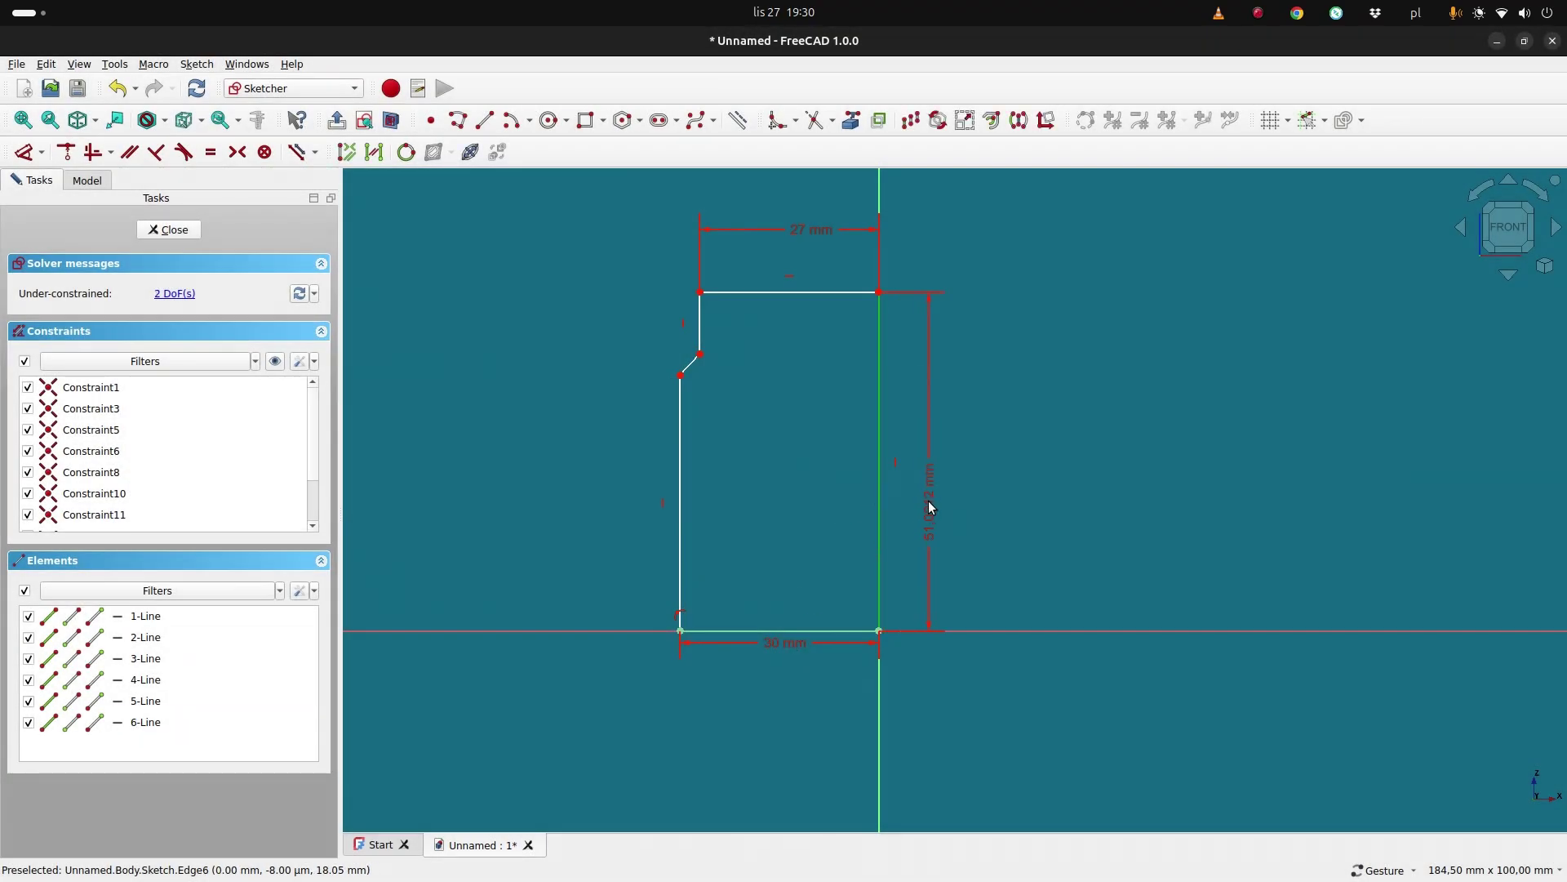
{"action": "left_click", "coordinate": [928, 502]}
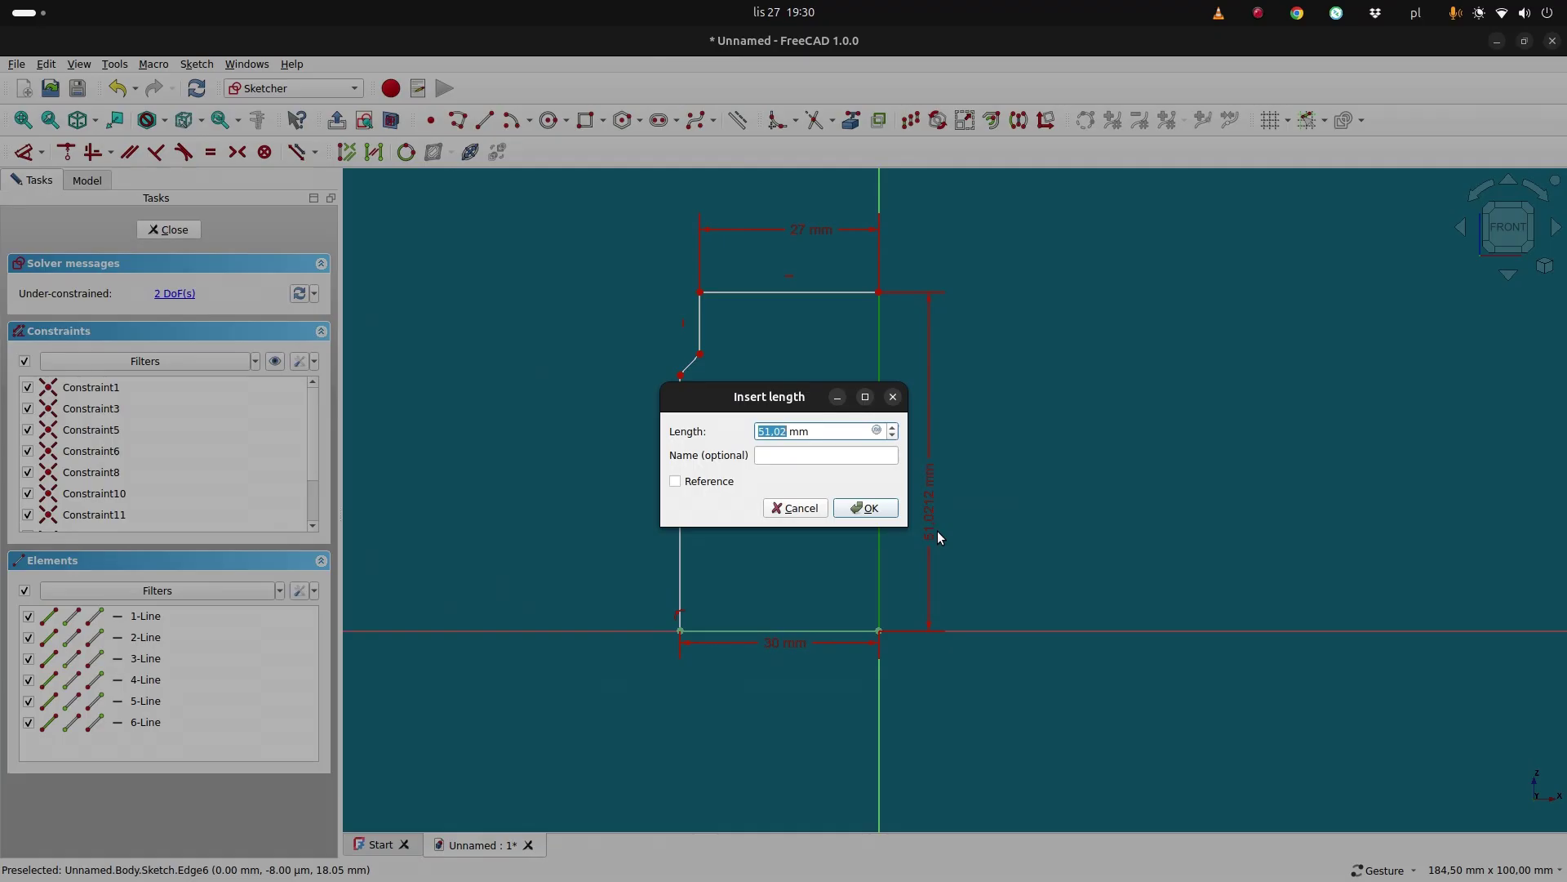
{"action": "type", "text": "69"}
{"action": "key", "text": "Return"}
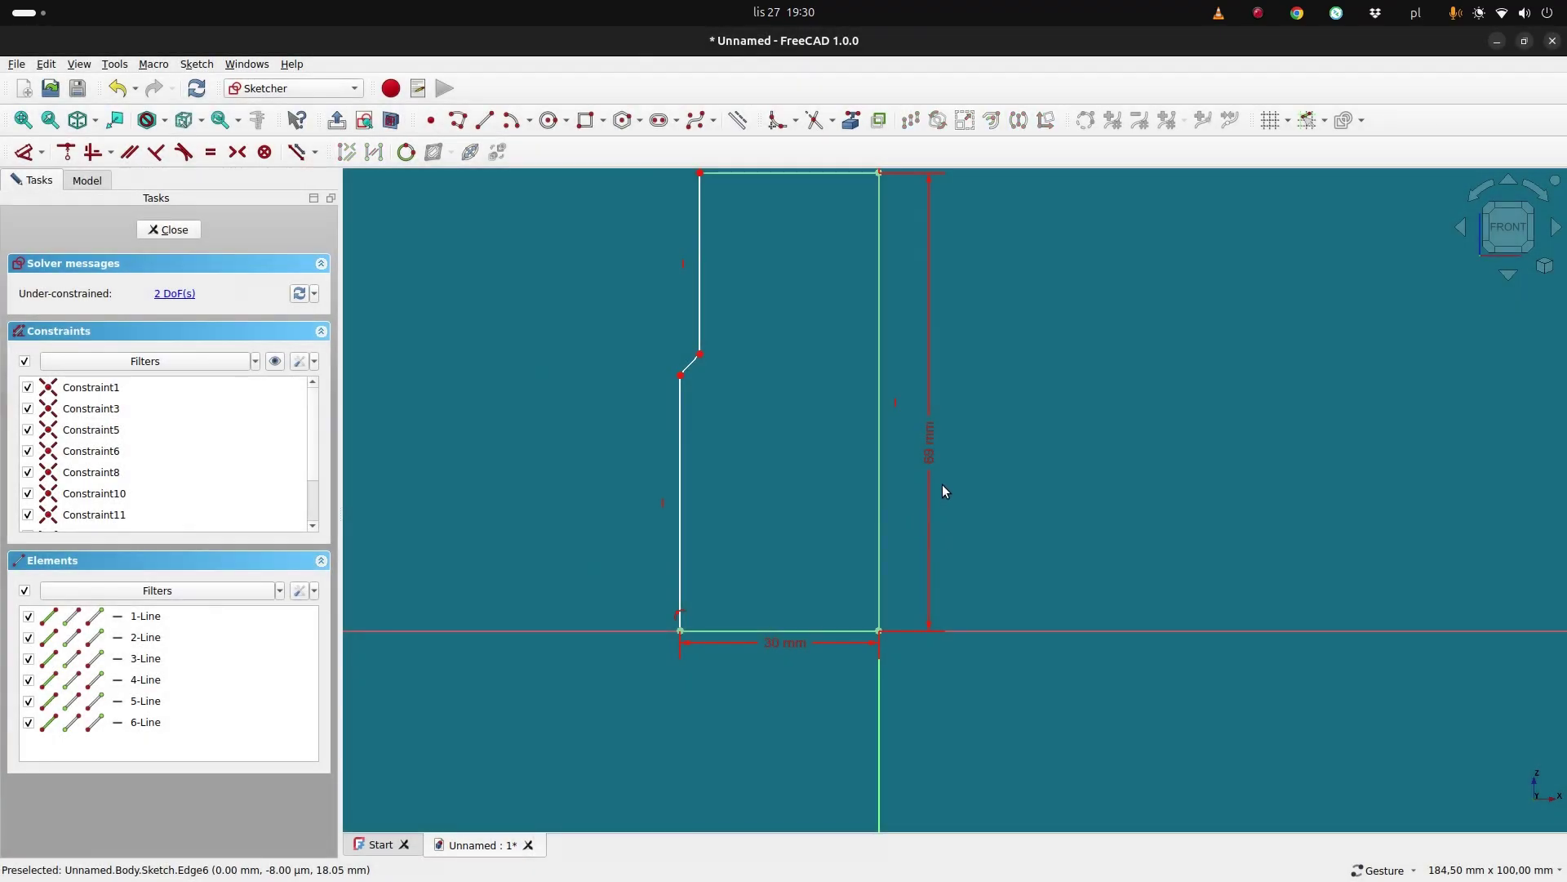
Constrain the short vertical edge between the top edge and the sloped edge to 9 mm.
{"action": "mouse_move", "coordinate": [1053, 351]}
{"action": "right_mouse_down"}
{"action": "mouse_move", "coordinate": [1081, 438]}
{"action": "mouse_move", "coordinate": [1035, 451]}
{"action": "right_mouse_up"}
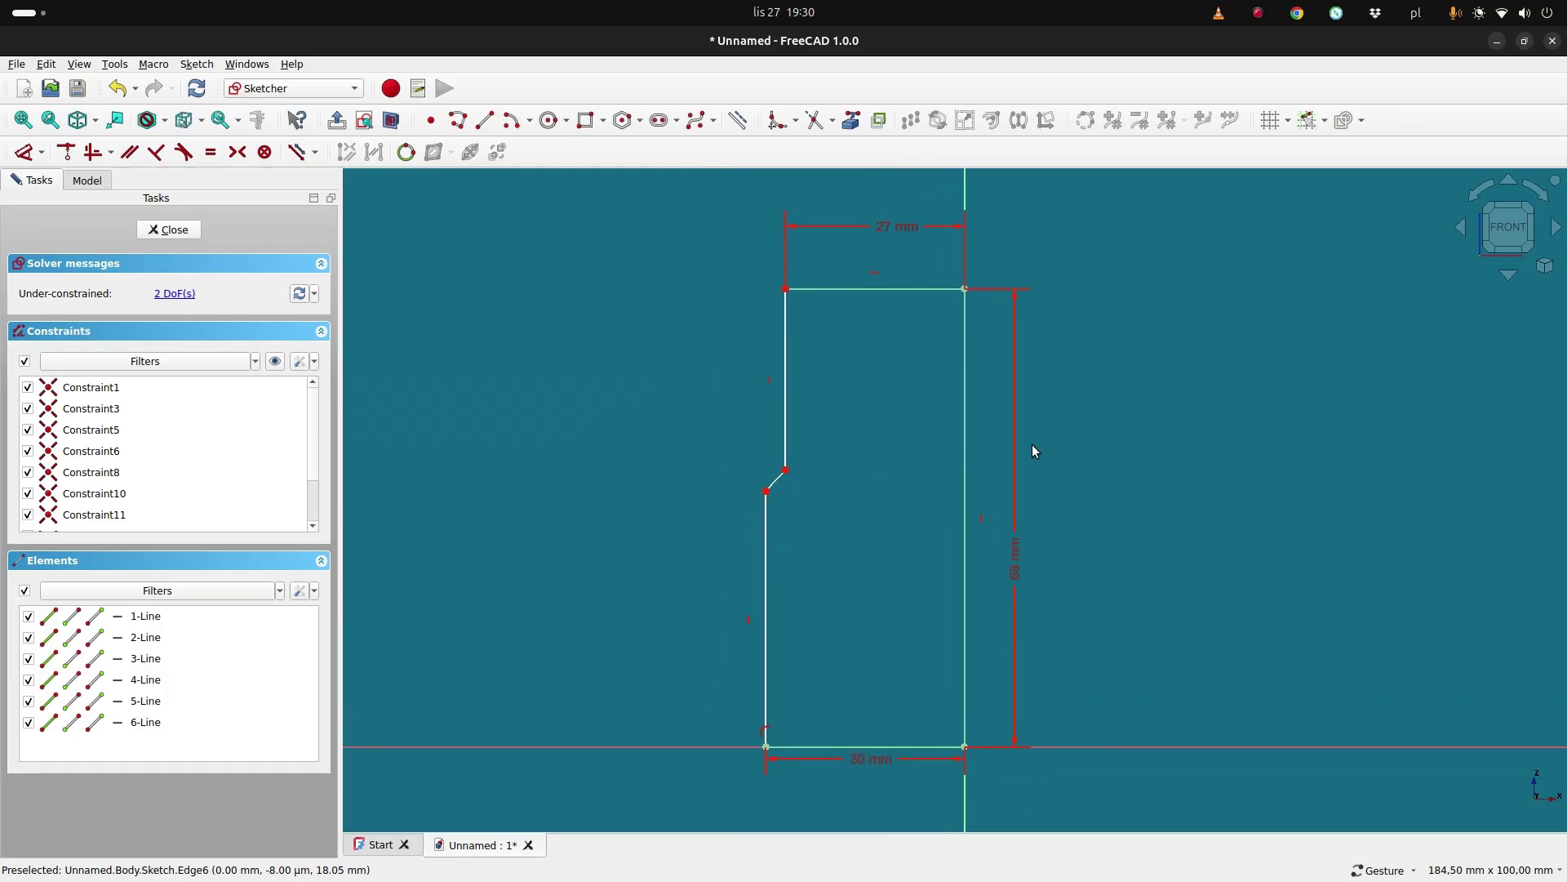
{"action": "left_click", "coordinate": [782, 418]}
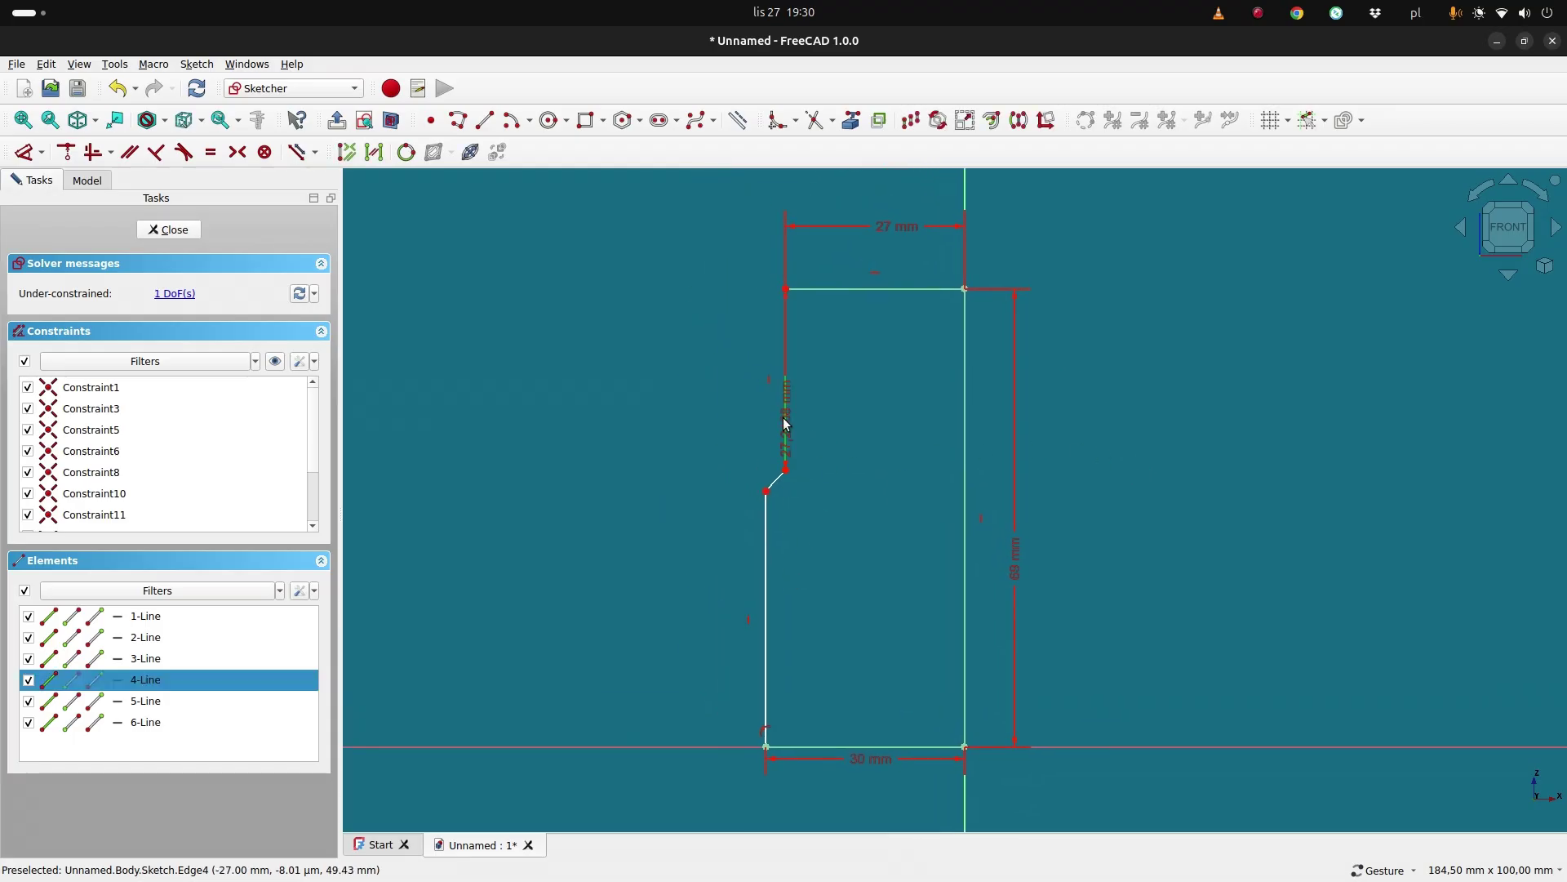
{"action": "left_click", "coordinate": [677, 390]}
{"action": "left_click", "coordinate": [663, 376]}
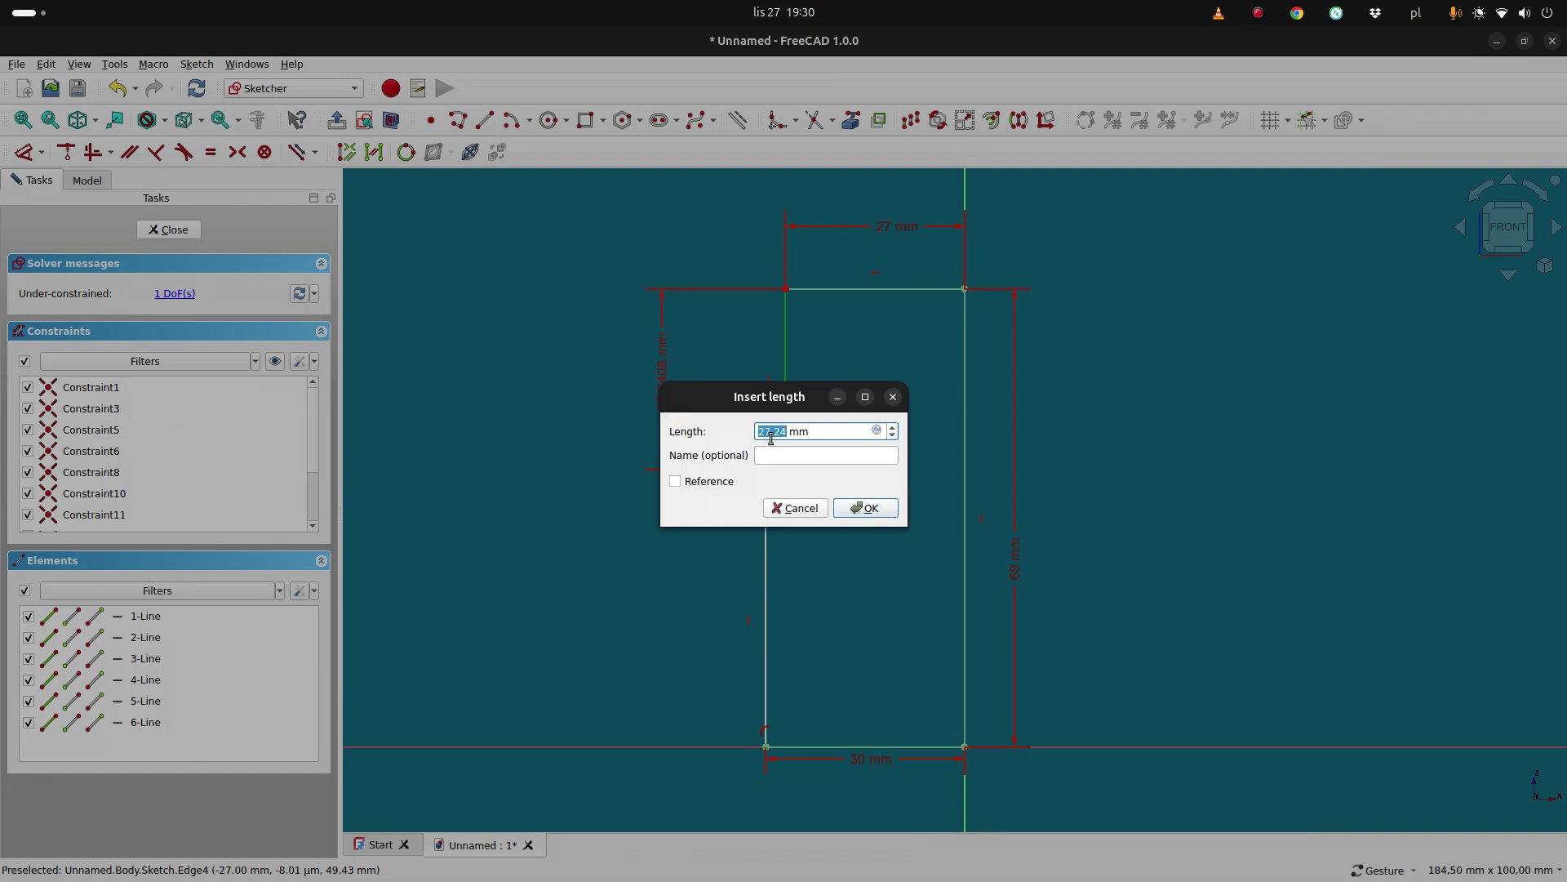
{"action": "type", "text": "9"}
{"action": "left_click", "coordinate": [866, 508]}
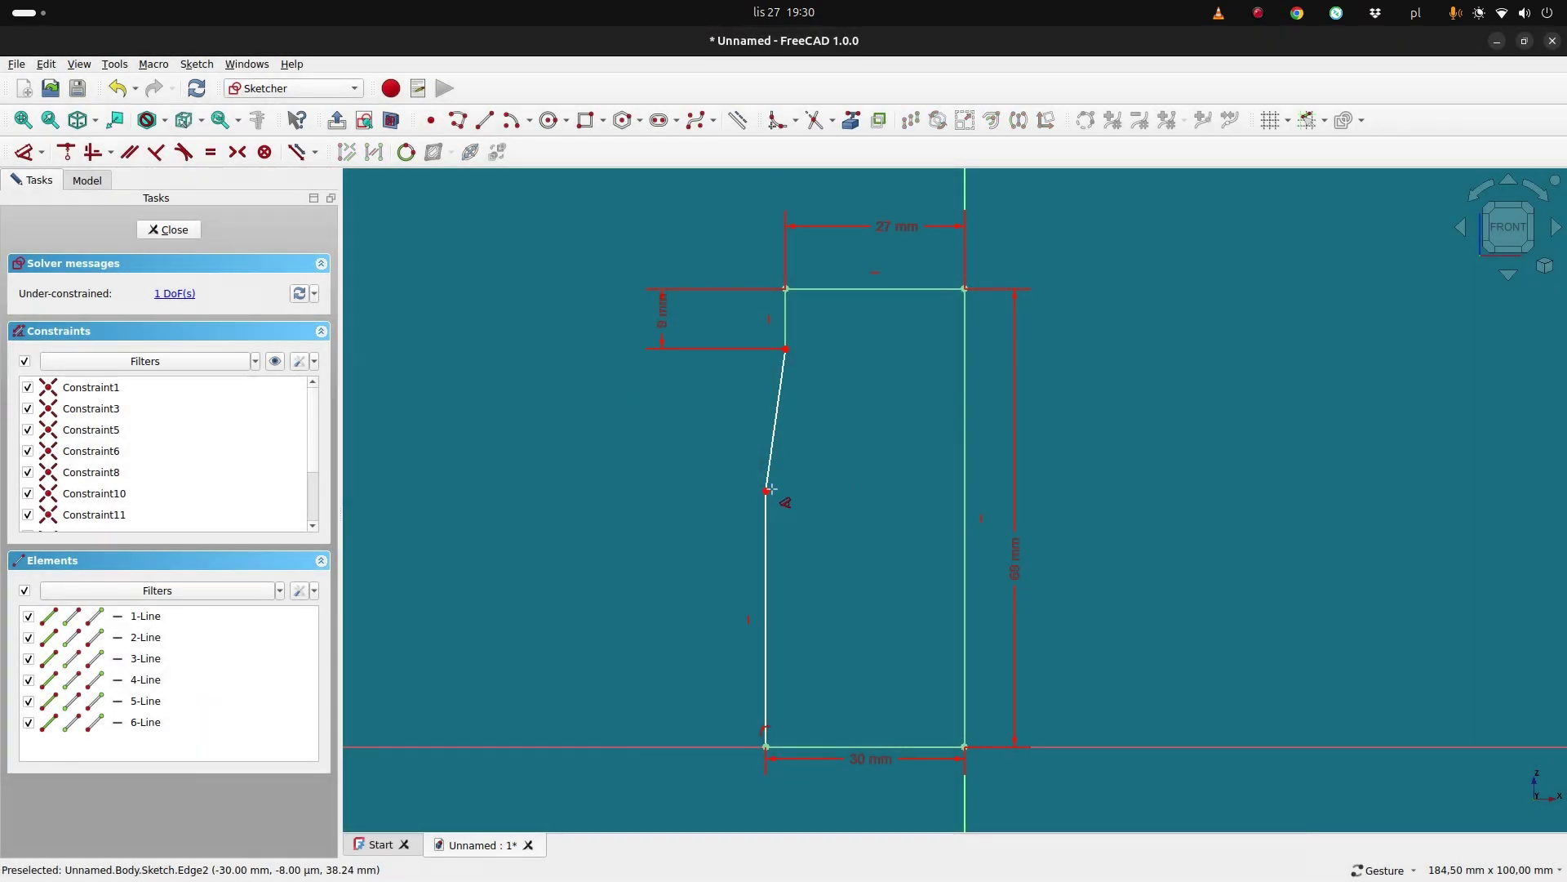
Shorten the sloped edge by raising its lower endpoint, and constrain its angle to the horizontal axis to 45°.
{"action": "left_click_drag", "start_coordinate": [767, 490], "coordinate": [777, 366]}
{"action": "left_click", "coordinate": [777, 366]}
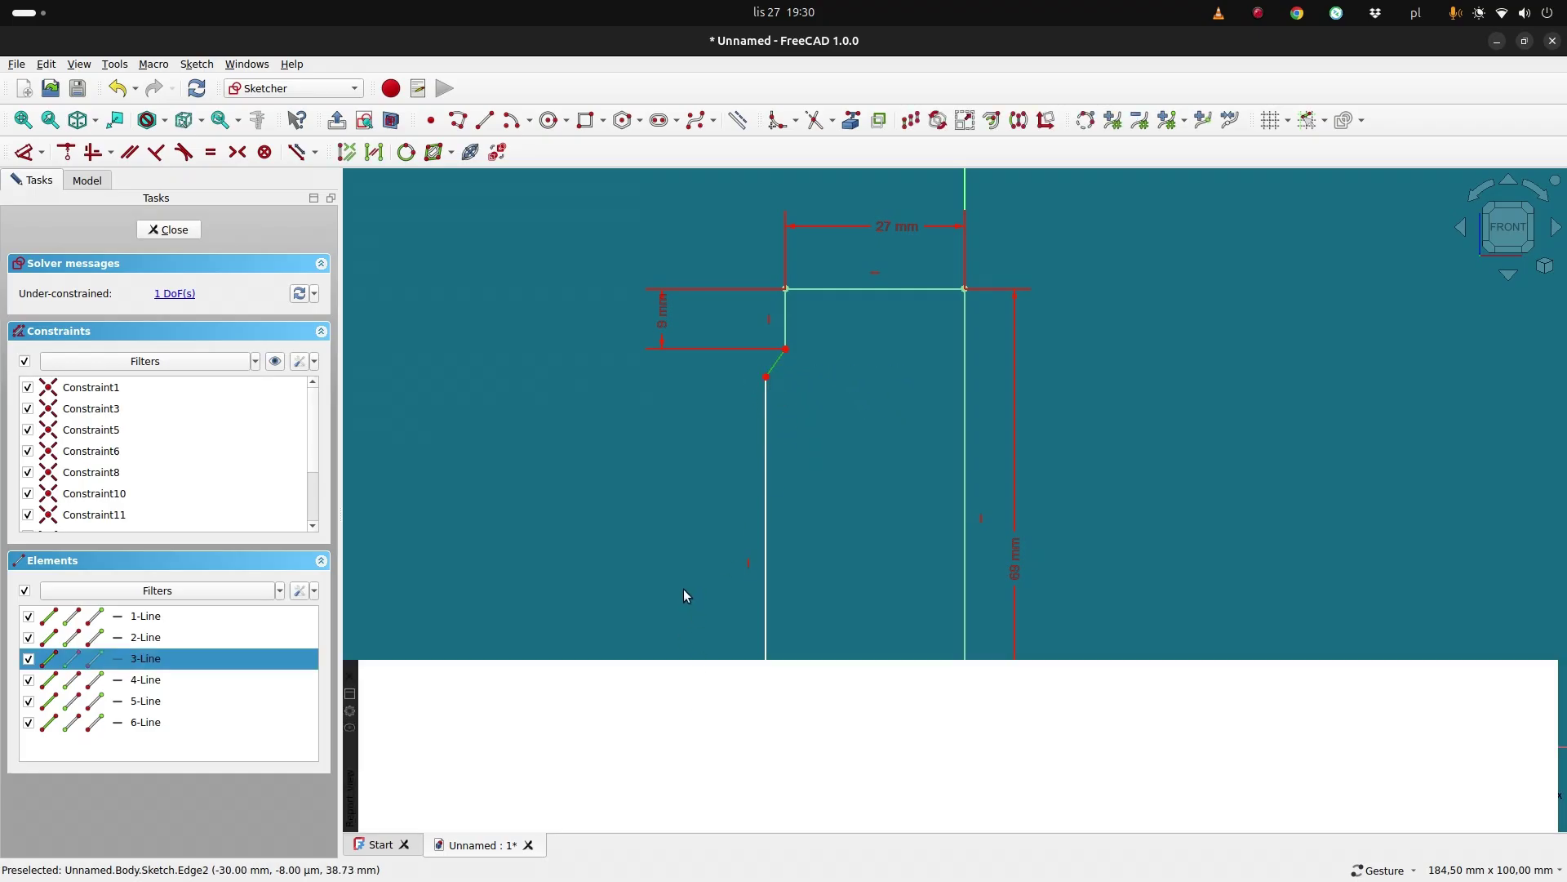
{"action": "scroll", "coordinate": [653, 494], "scroll_direction": "down", "scroll_amount": 3}
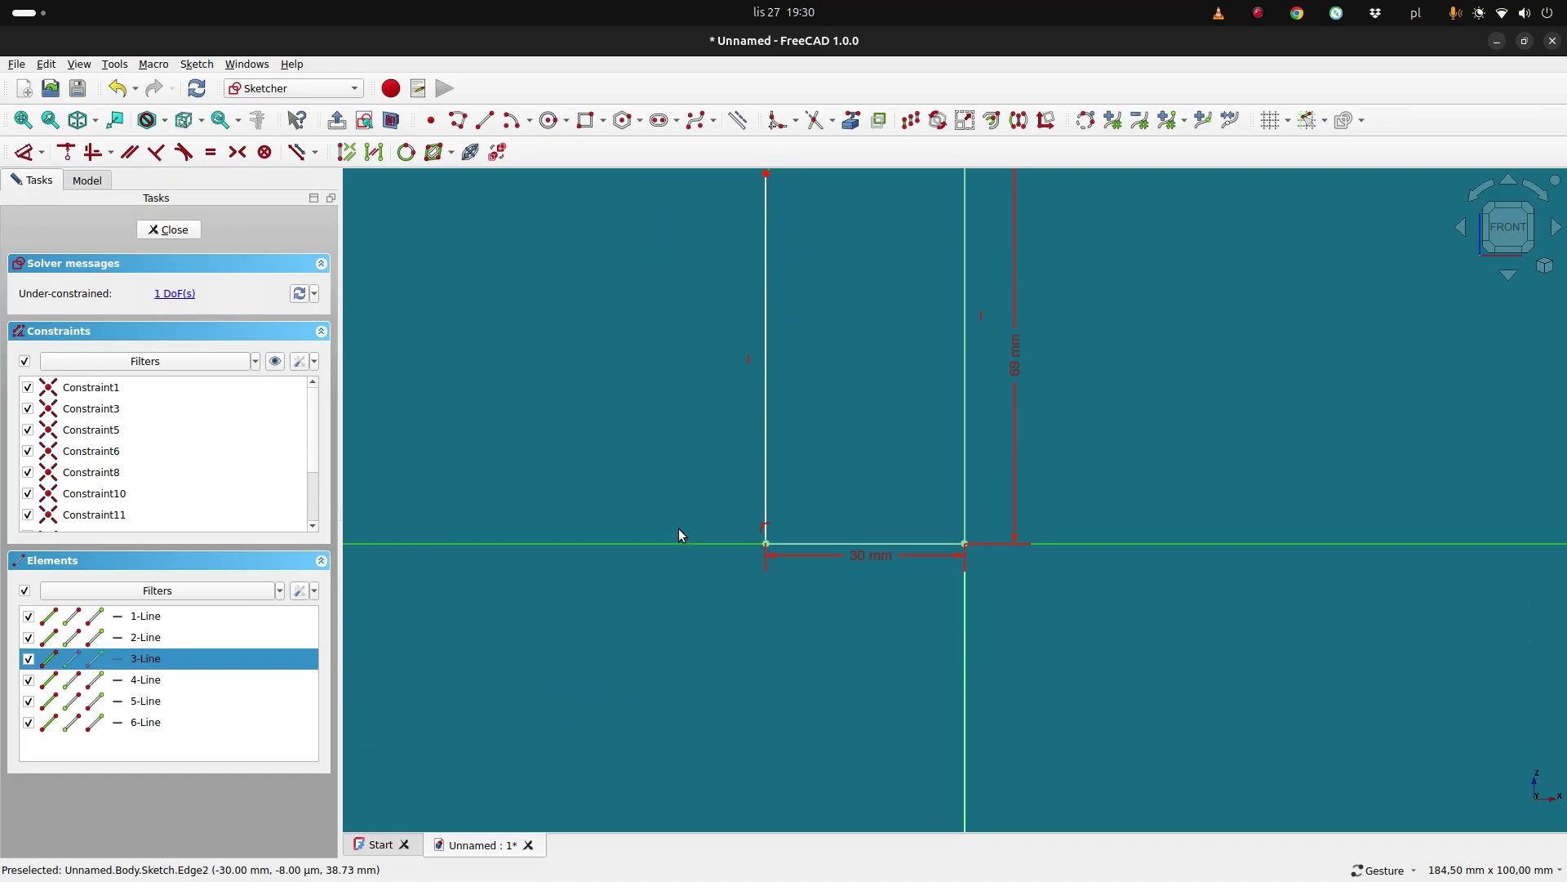
{"action": "key", "text": "d"}
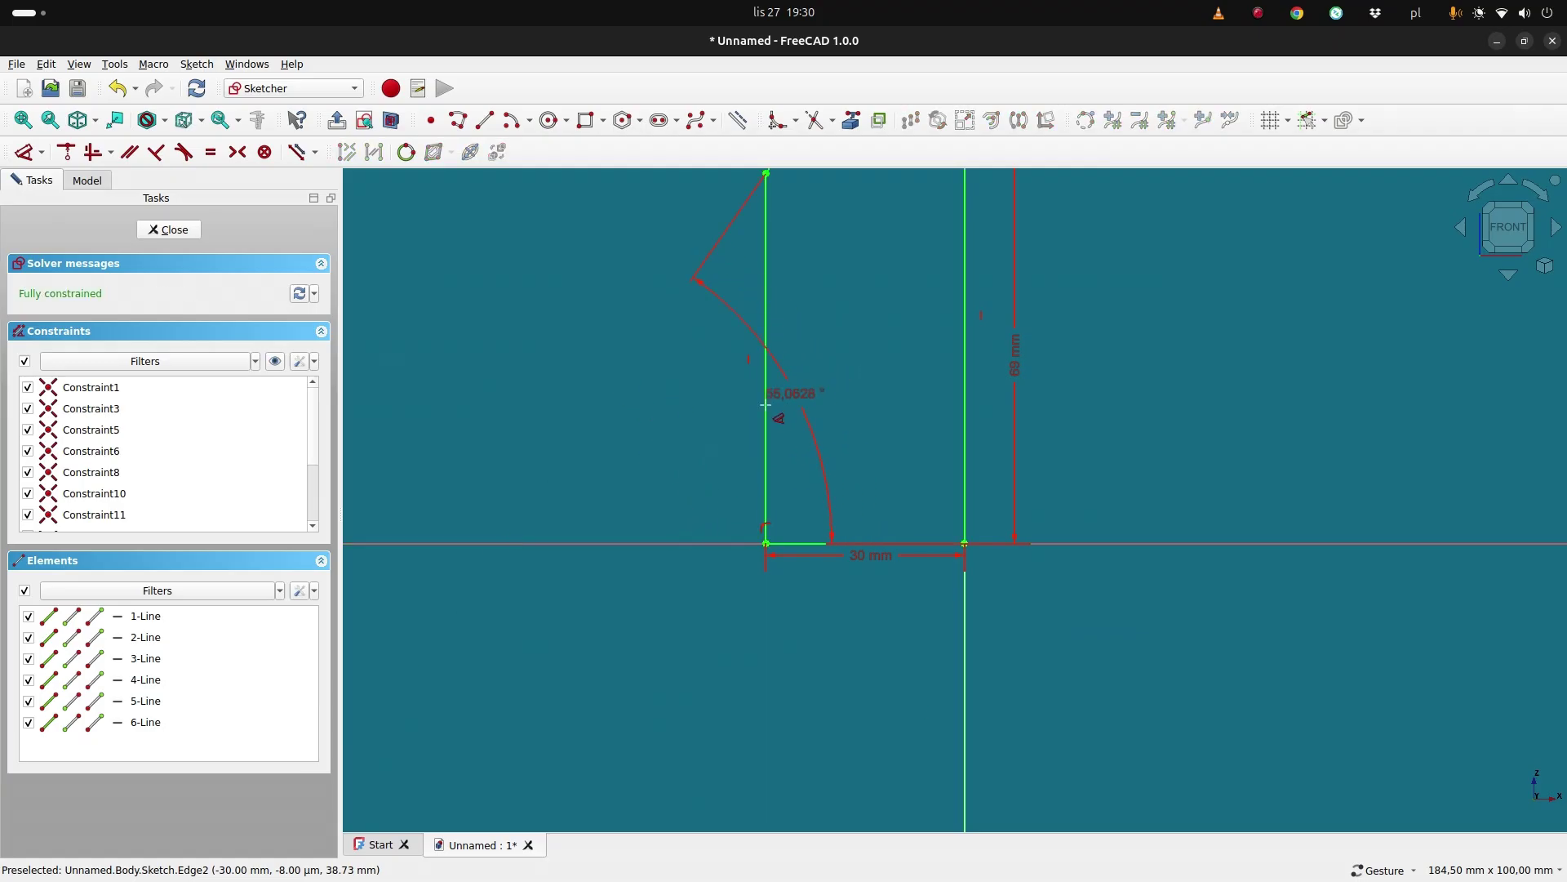
{"action": "left_click", "coordinate": [677, 448]}
{"action": "type", "text": "45"}
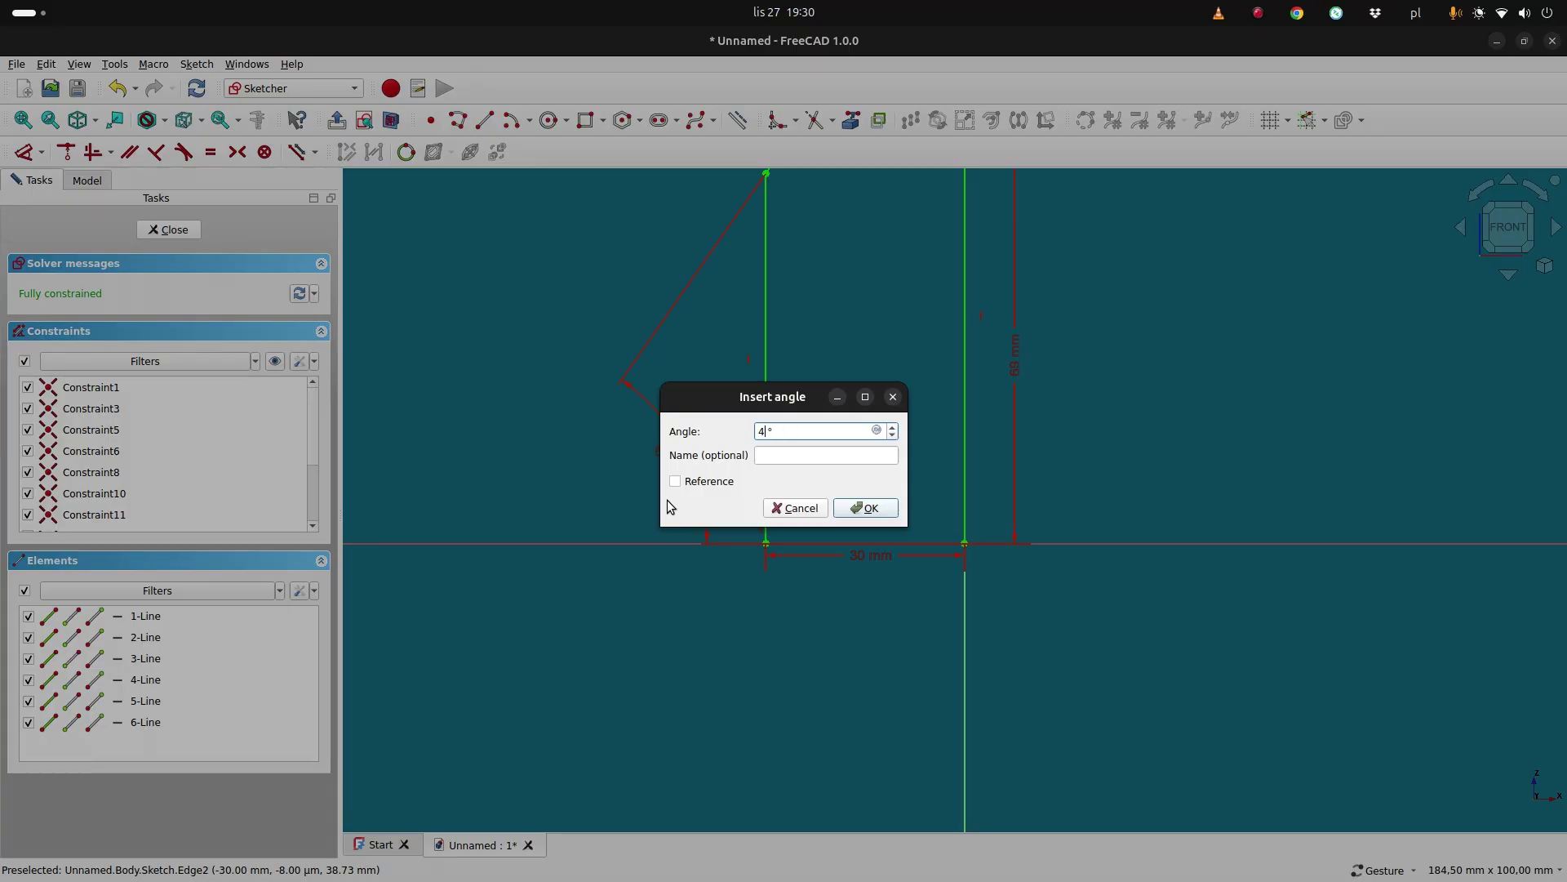
{"action": "left_click", "coordinate": [870, 507]}
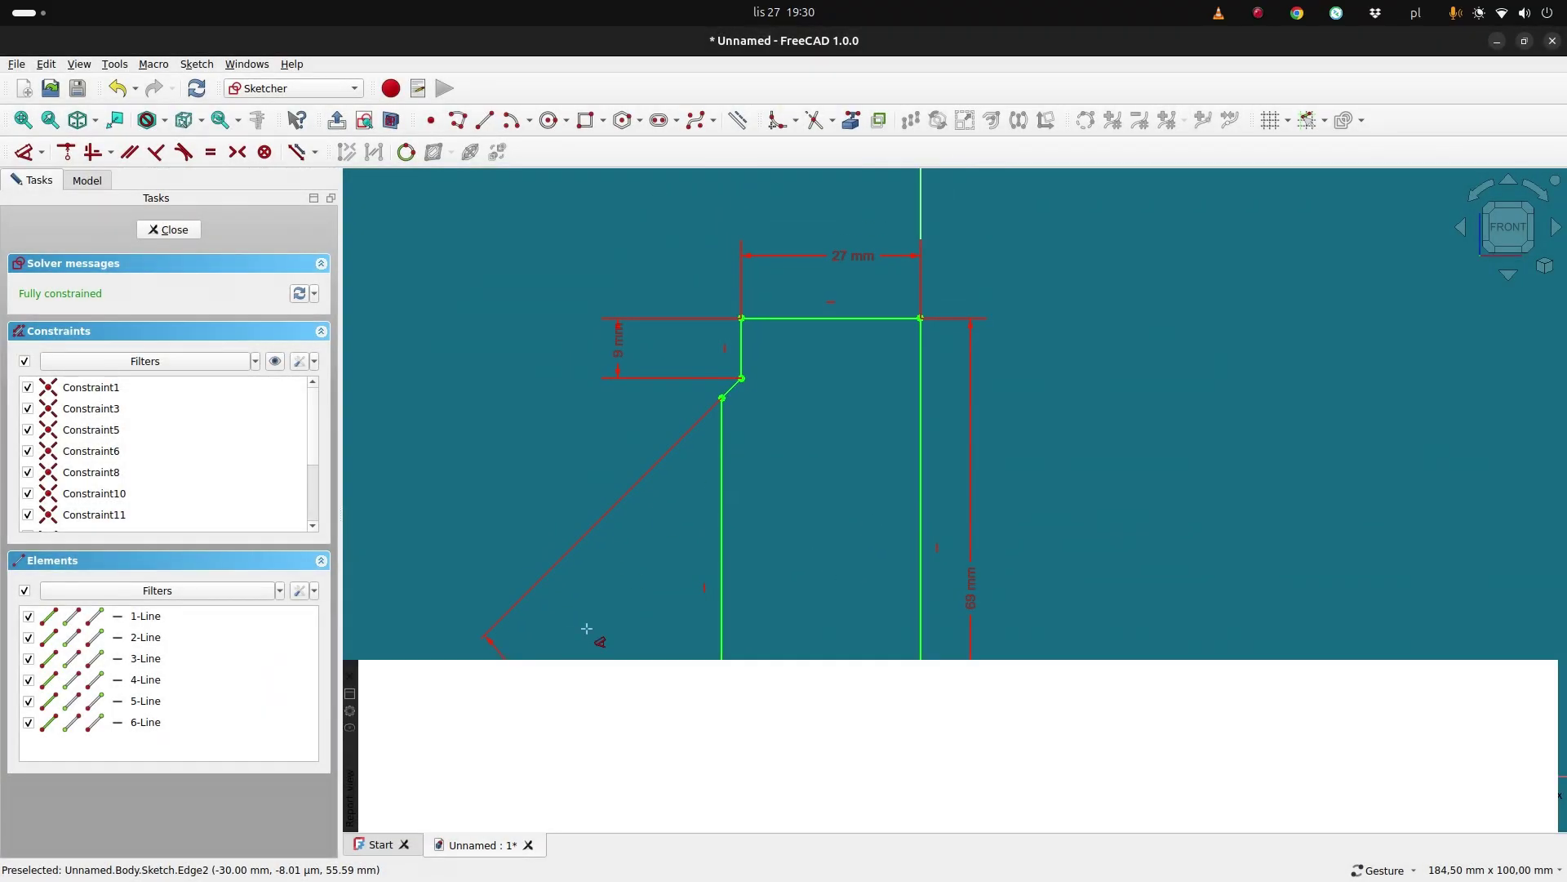
Fillet the profile's outer bottom corner with the corner preserved, and leave the Fillet command.
{"action": "mouse_move", "coordinate": [623, 554]}
{"action": "right_mouse_down"}
{"action": "mouse_move", "coordinate": [595, 367]}
{"action": "mouse_move", "coordinate": [594, 420]}
{"action": "right_mouse_up"}
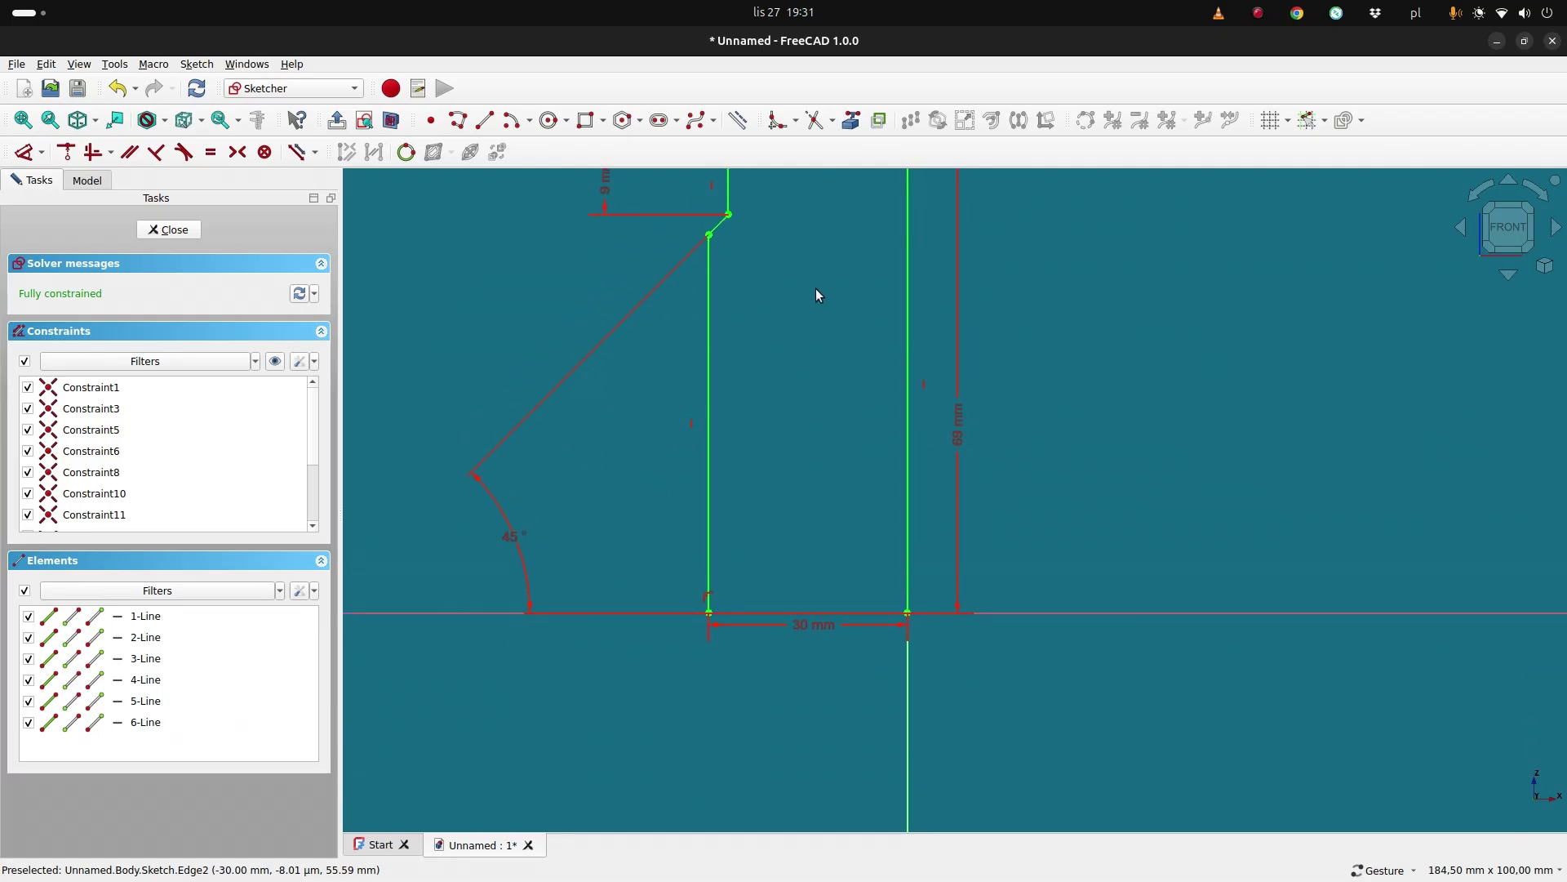
{"action": "left_click", "coordinate": [774, 122]}
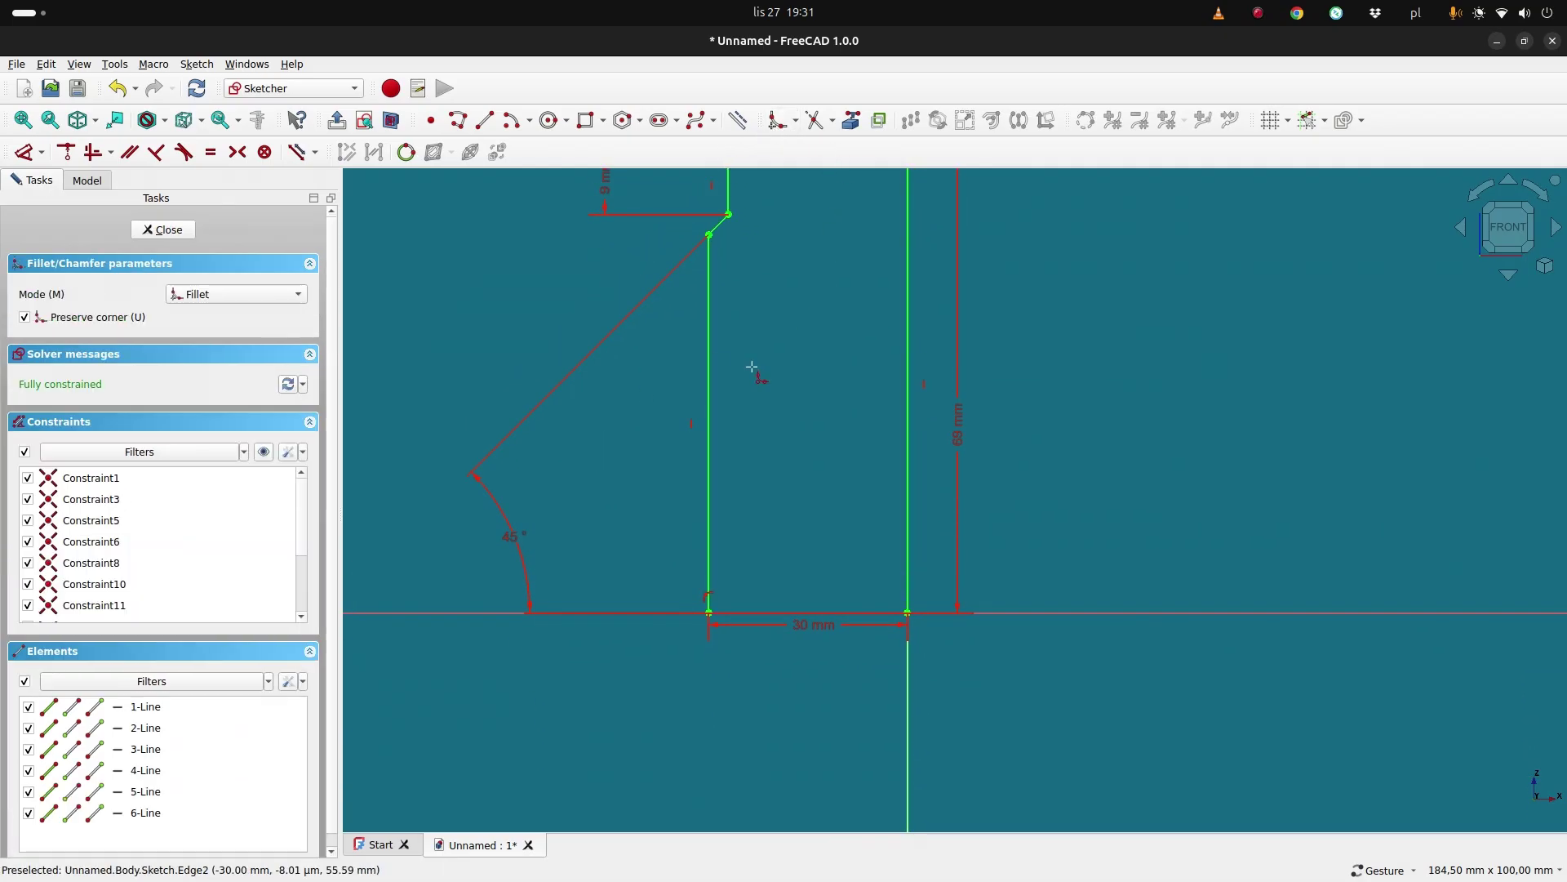
{"action": "left_click", "coordinate": [709, 614]}
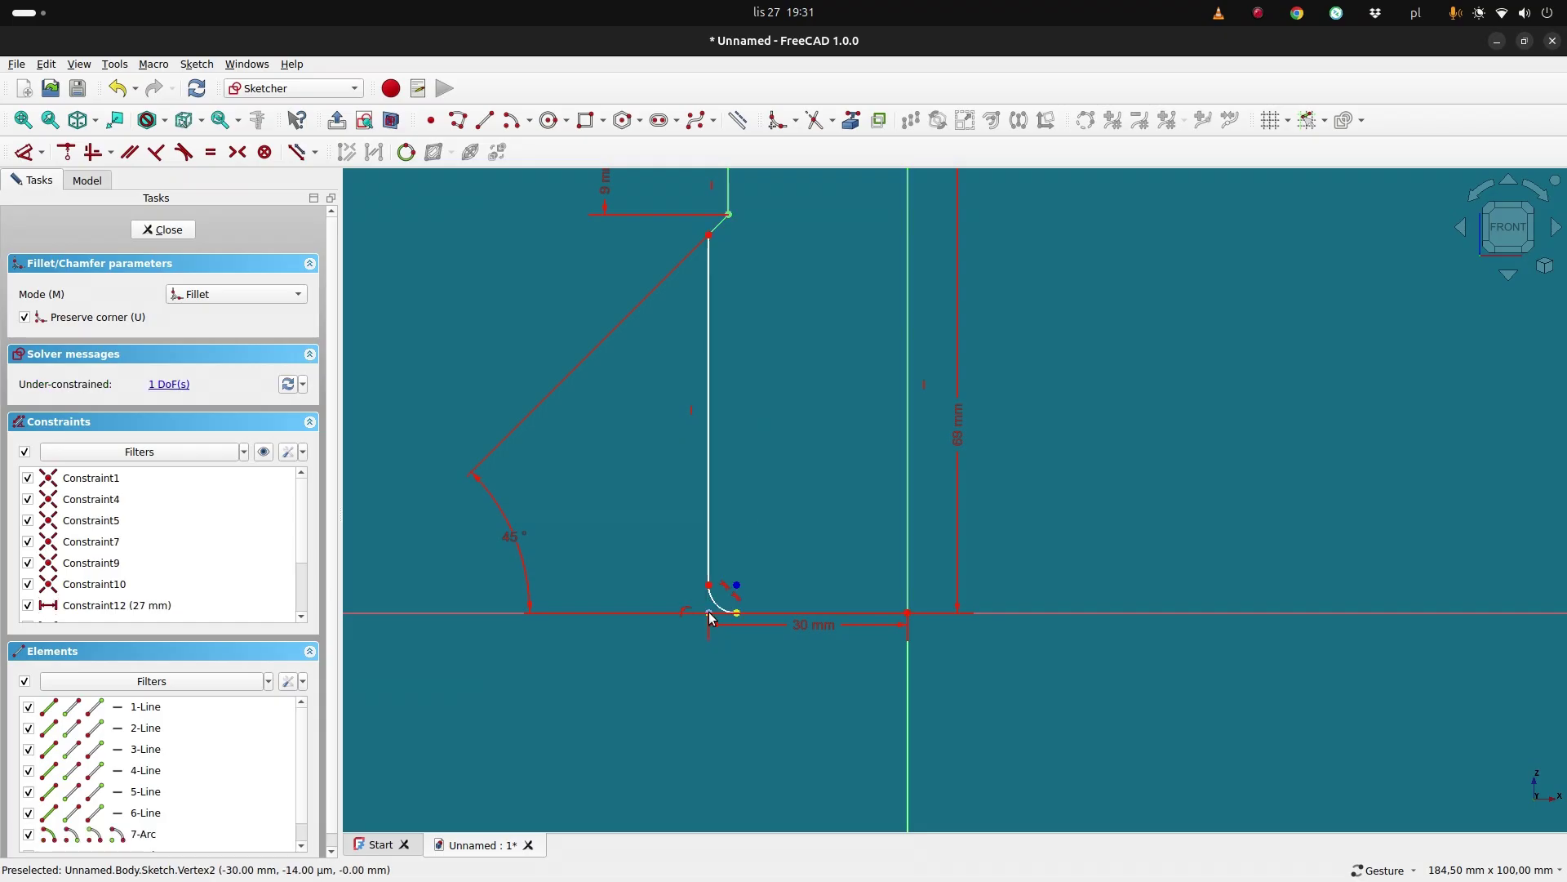
{"action": "right_click", "coordinate": [737, 539]}
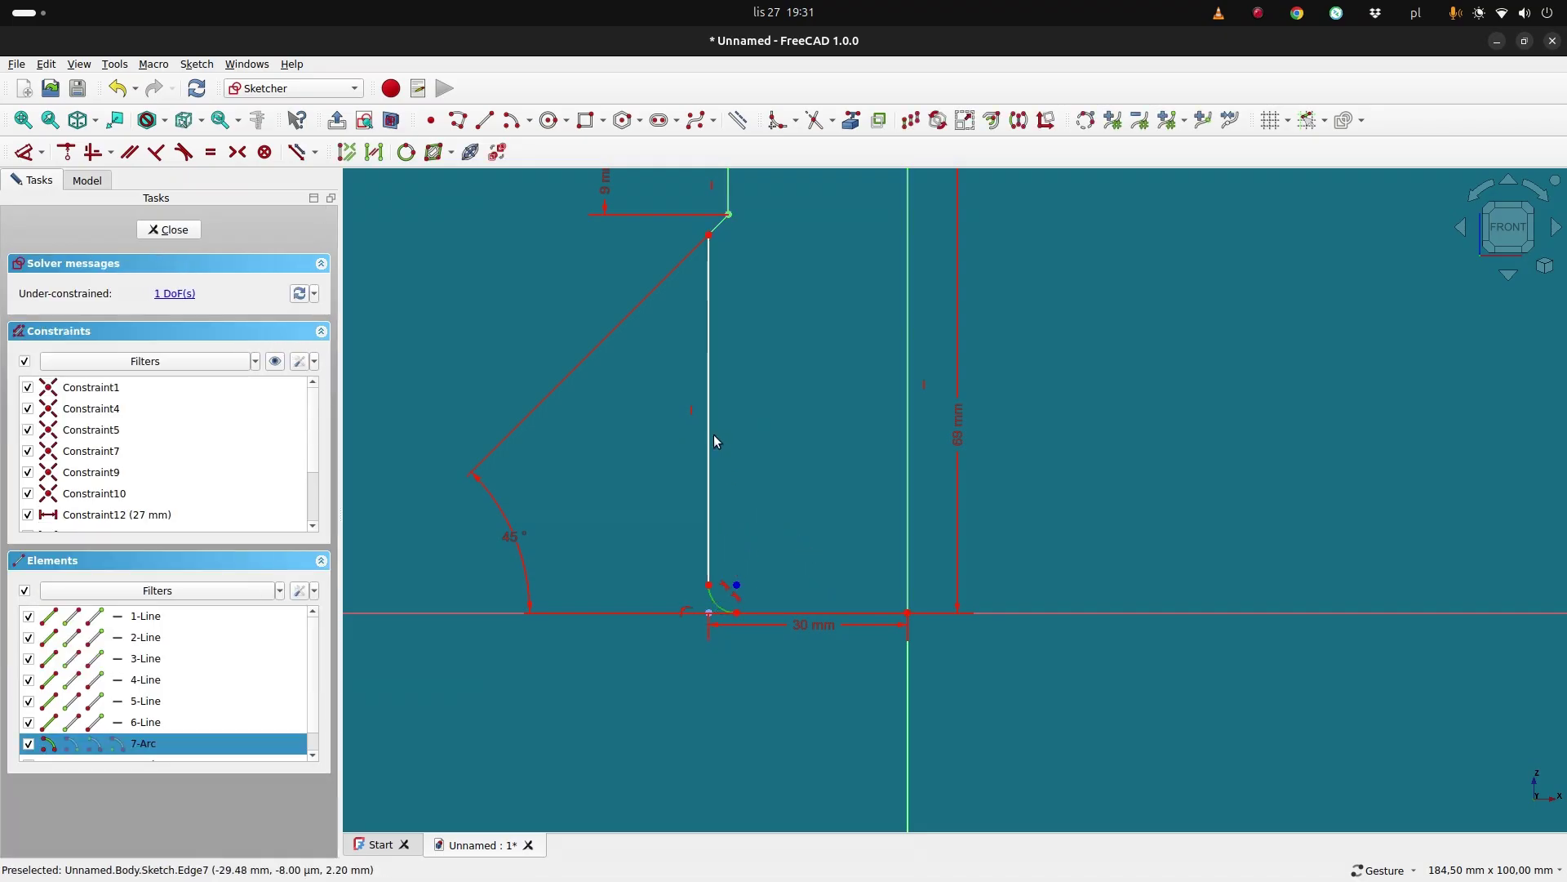
Constrain the fillet arc's radius to 4 mm, place the dimension outside the profile, and close the sketch.
{"action": "key", "text": "d"}
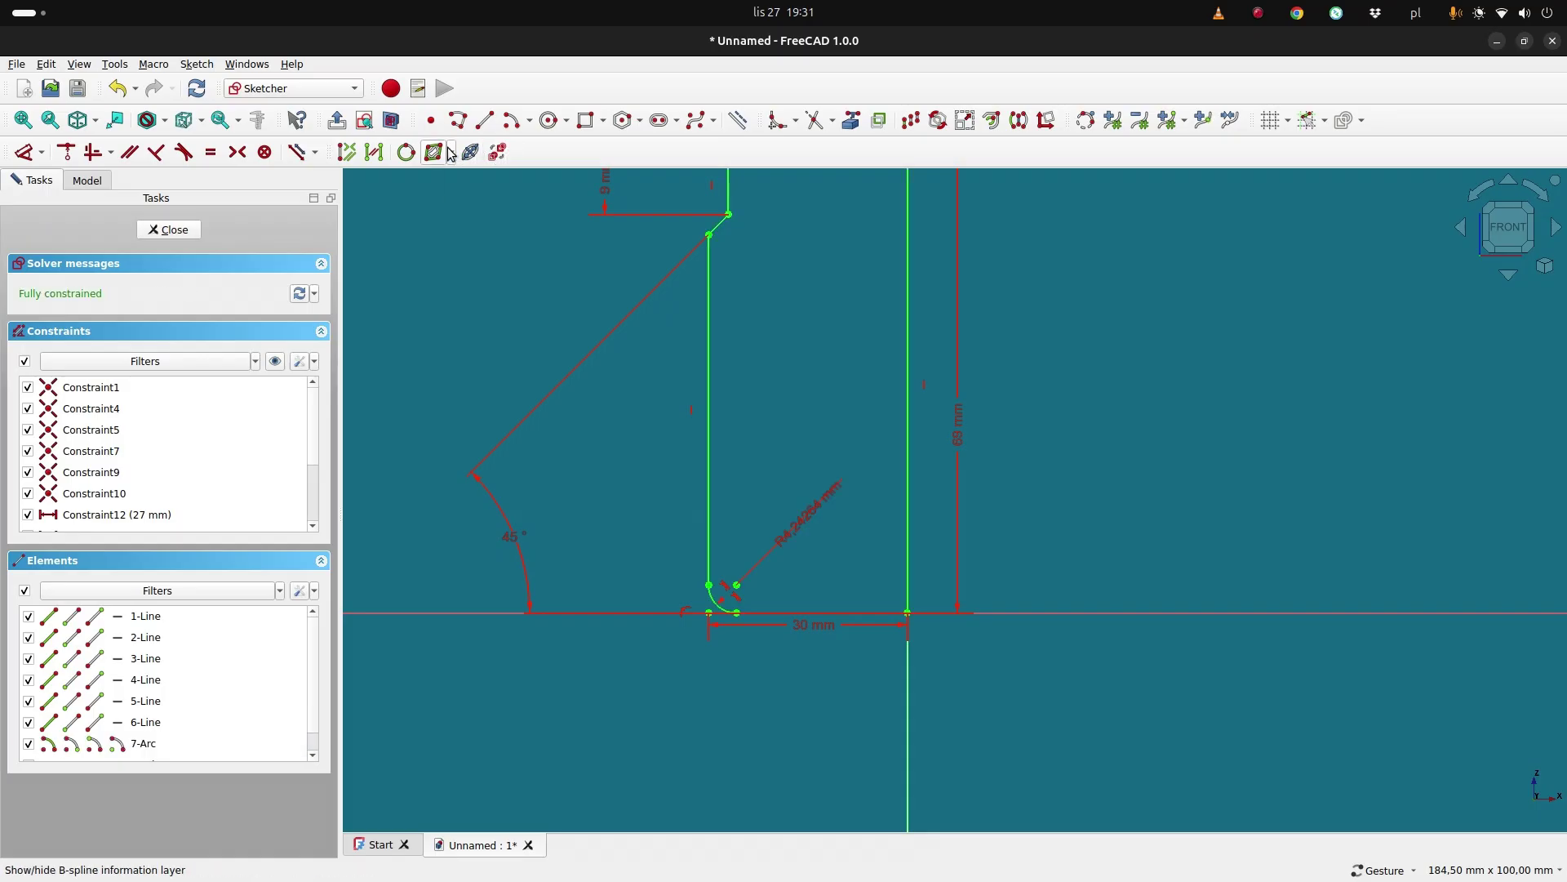
{"action": "left_click_drag", "start_coordinate": [639, 370], "coordinate": [605, 585]}
{"action": "double_click", "coordinate": [605, 585]}
{"action": "left_click", "coordinate": [855, 514]}
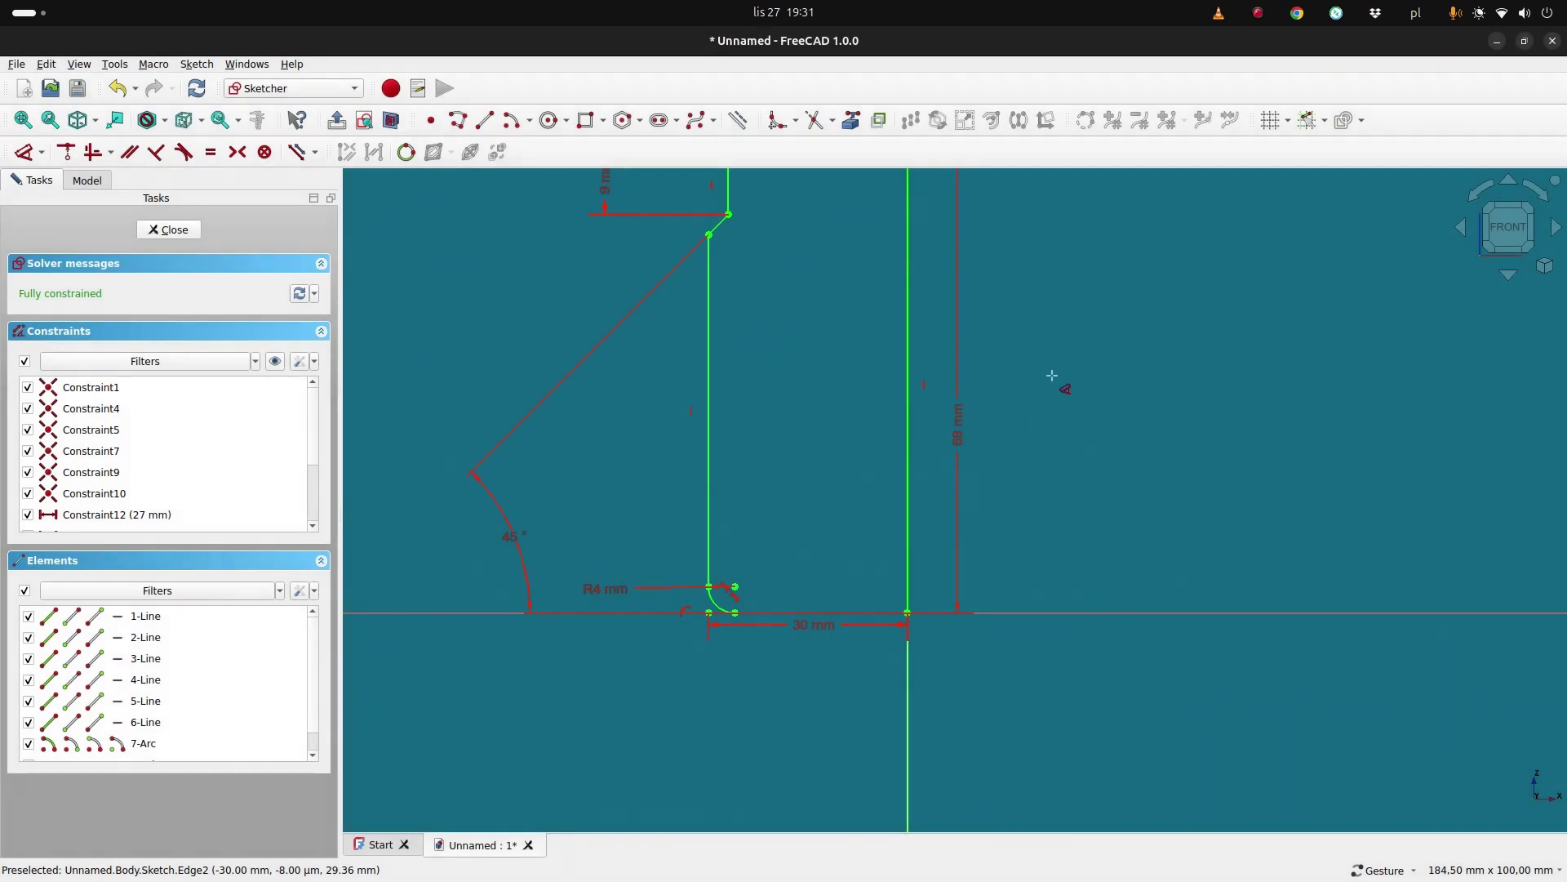
{"action": "mouse_move", "coordinate": [1057, 378]}
{"action": "right_mouse_down"}
{"action": "mouse_move", "coordinate": [1043, 563]}
{"action": "mouse_move", "coordinate": [1029, 496]}
{"action": "right_mouse_up"}
{"action": "left_click", "coordinate": [169, 231]}
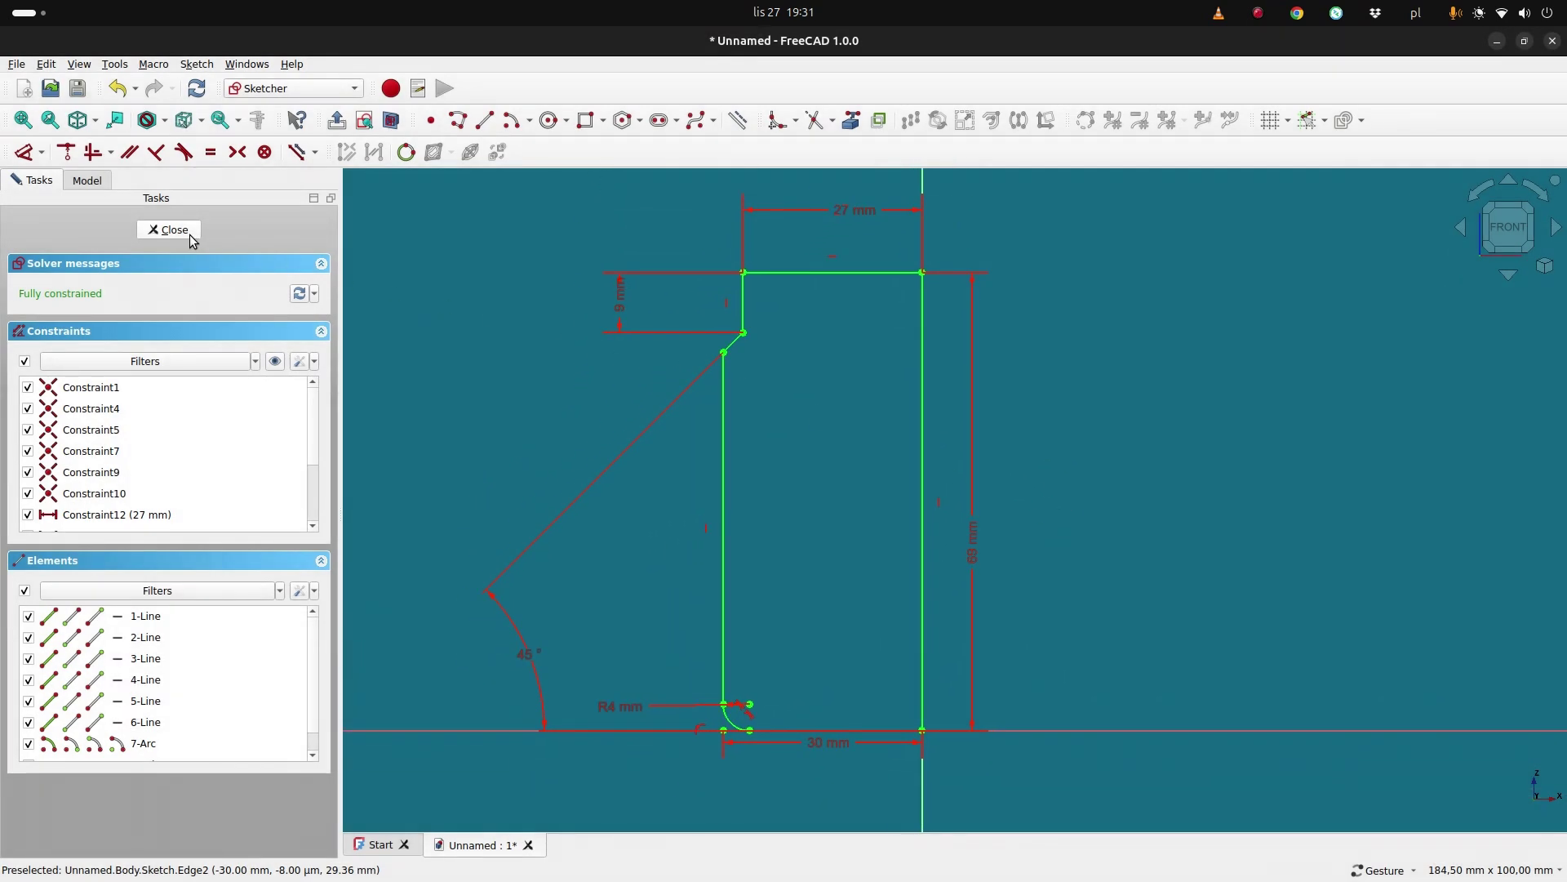
Revolve the profile sketch 360° around the vertical sketch axis into a solid jar body.
{"action": "right_click_drag", "start_coordinate": [483, 301], "coordinate": [356, 476]}
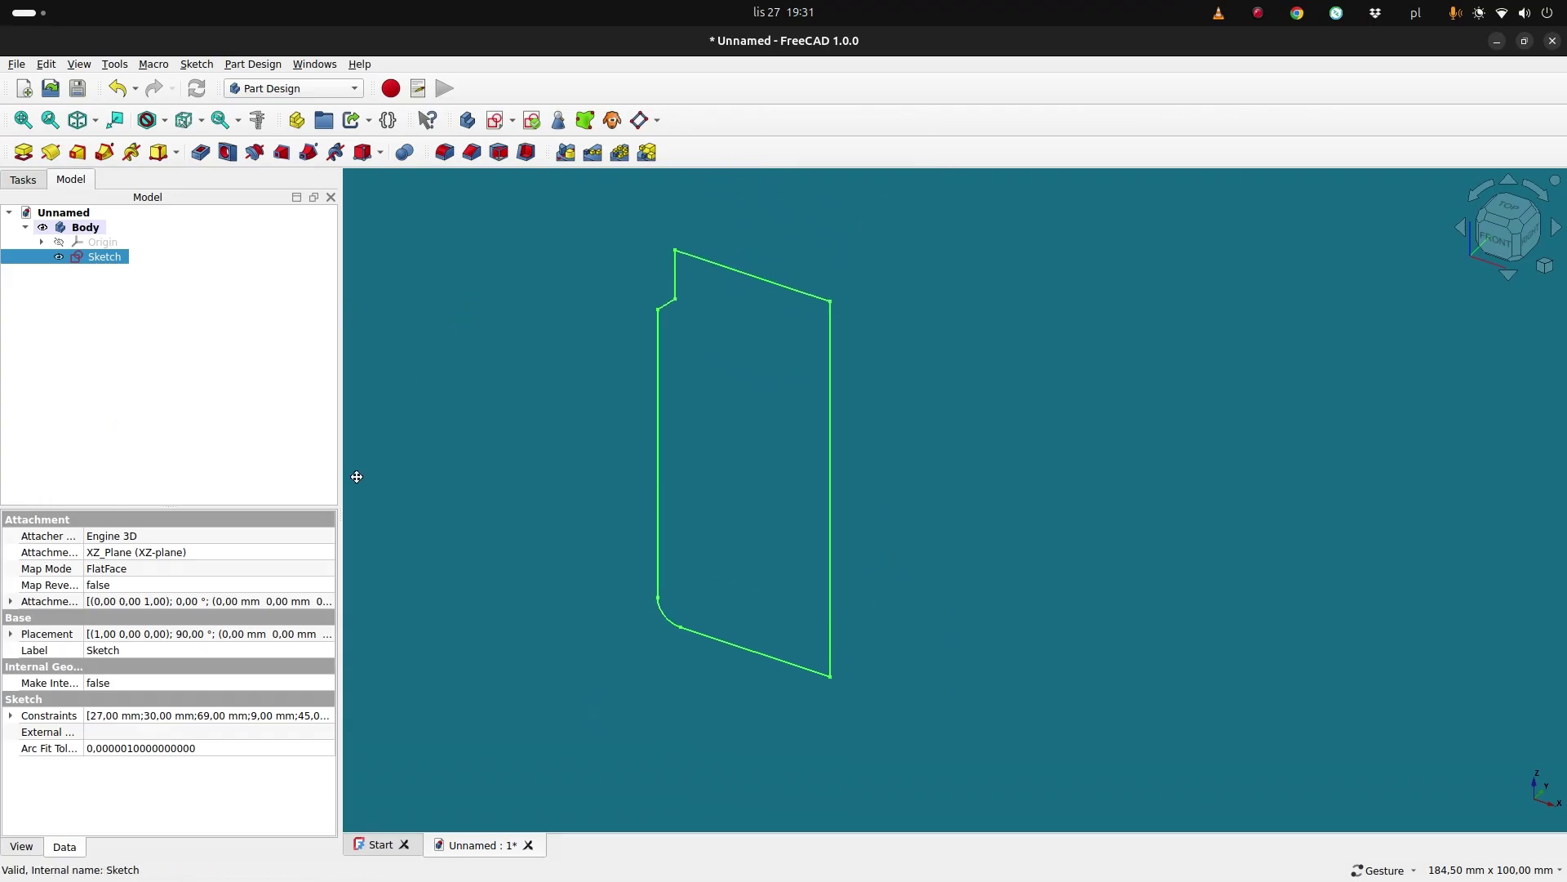
{"action": "left_click", "coordinate": [51, 154]}
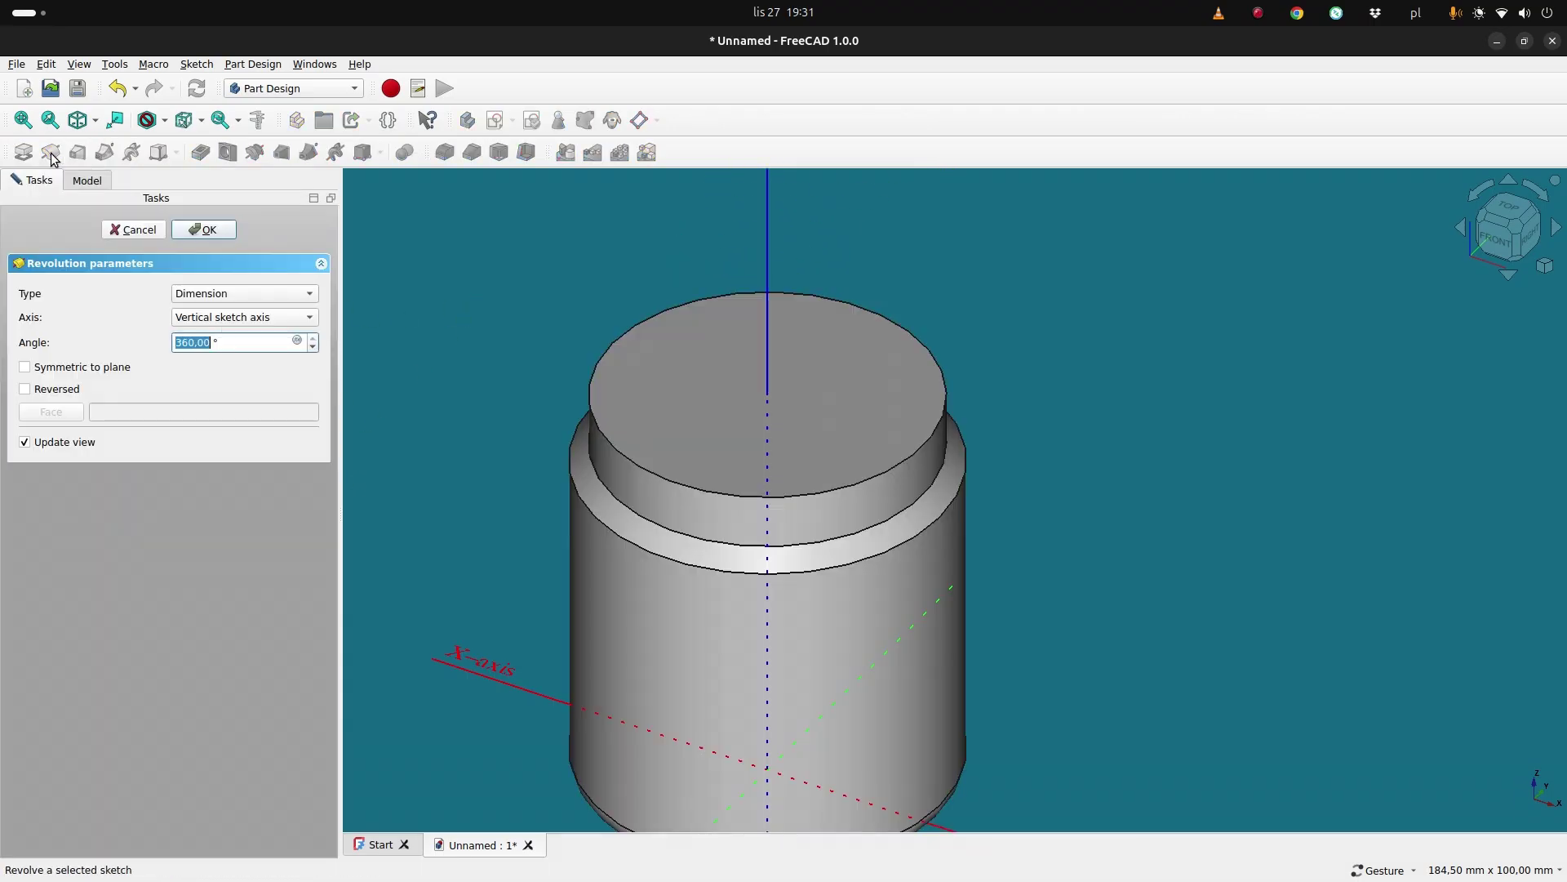
{"action": "mouse_move", "coordinate": [1032, 577]}
{"action": "left_mouse_down"}
{"action": "mouse_move", "coordinate": [1061, 537]}
{"action": "mouse_move", "coordinate": [973, 542]}
{"action": "mouse_move", "coordinate": [961, 566]}
{"action": "left_mouse_up"}
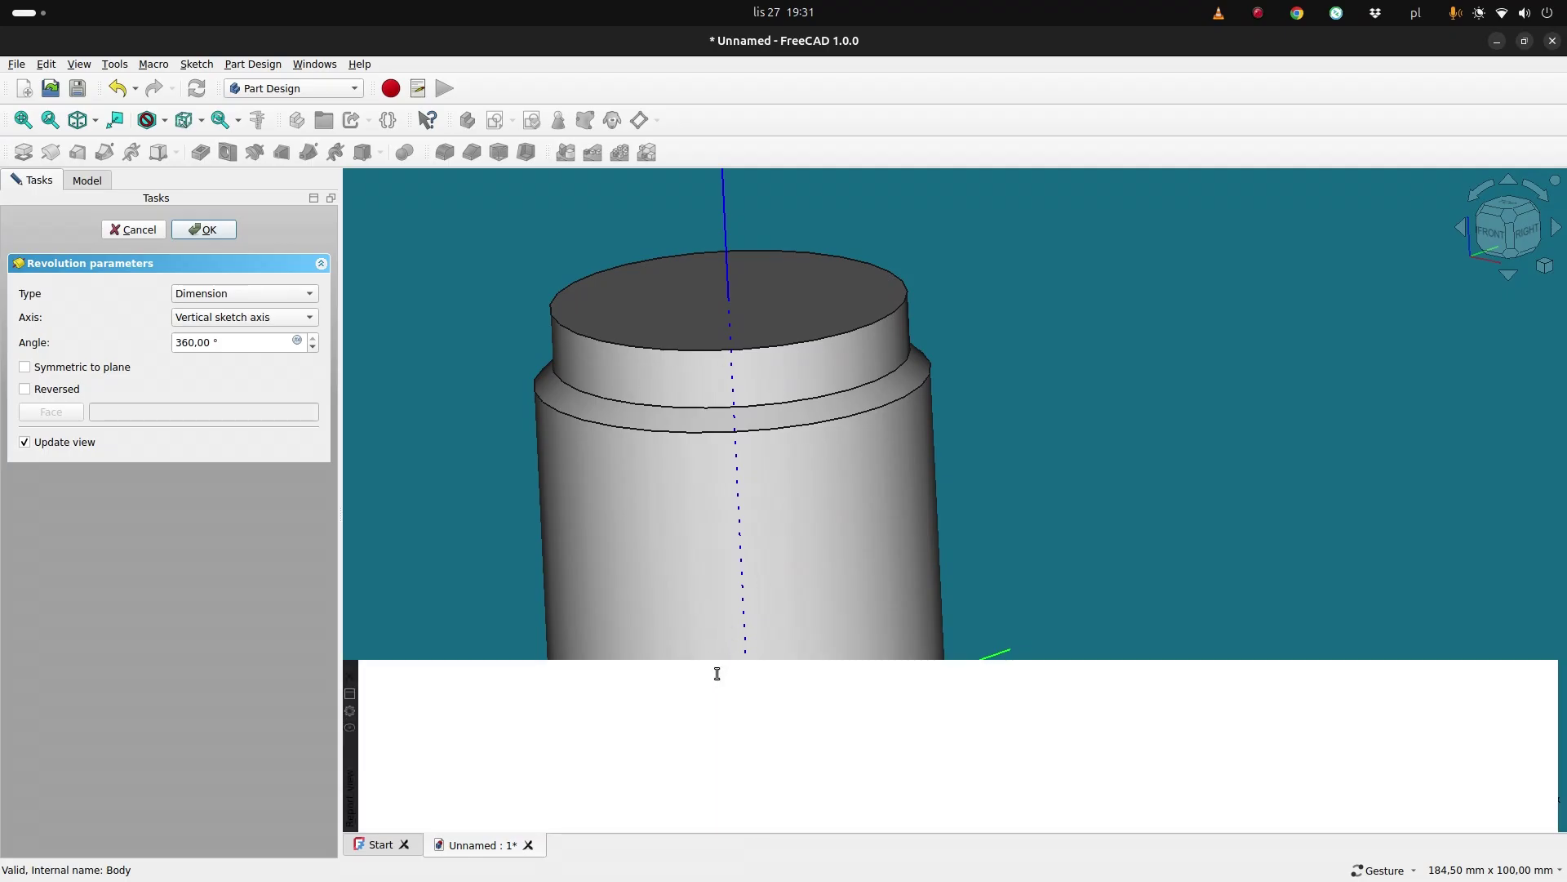
{"action": "right_click_drag", "start_coordinate": [1032, 586], "coordinate": [1232, 542]}
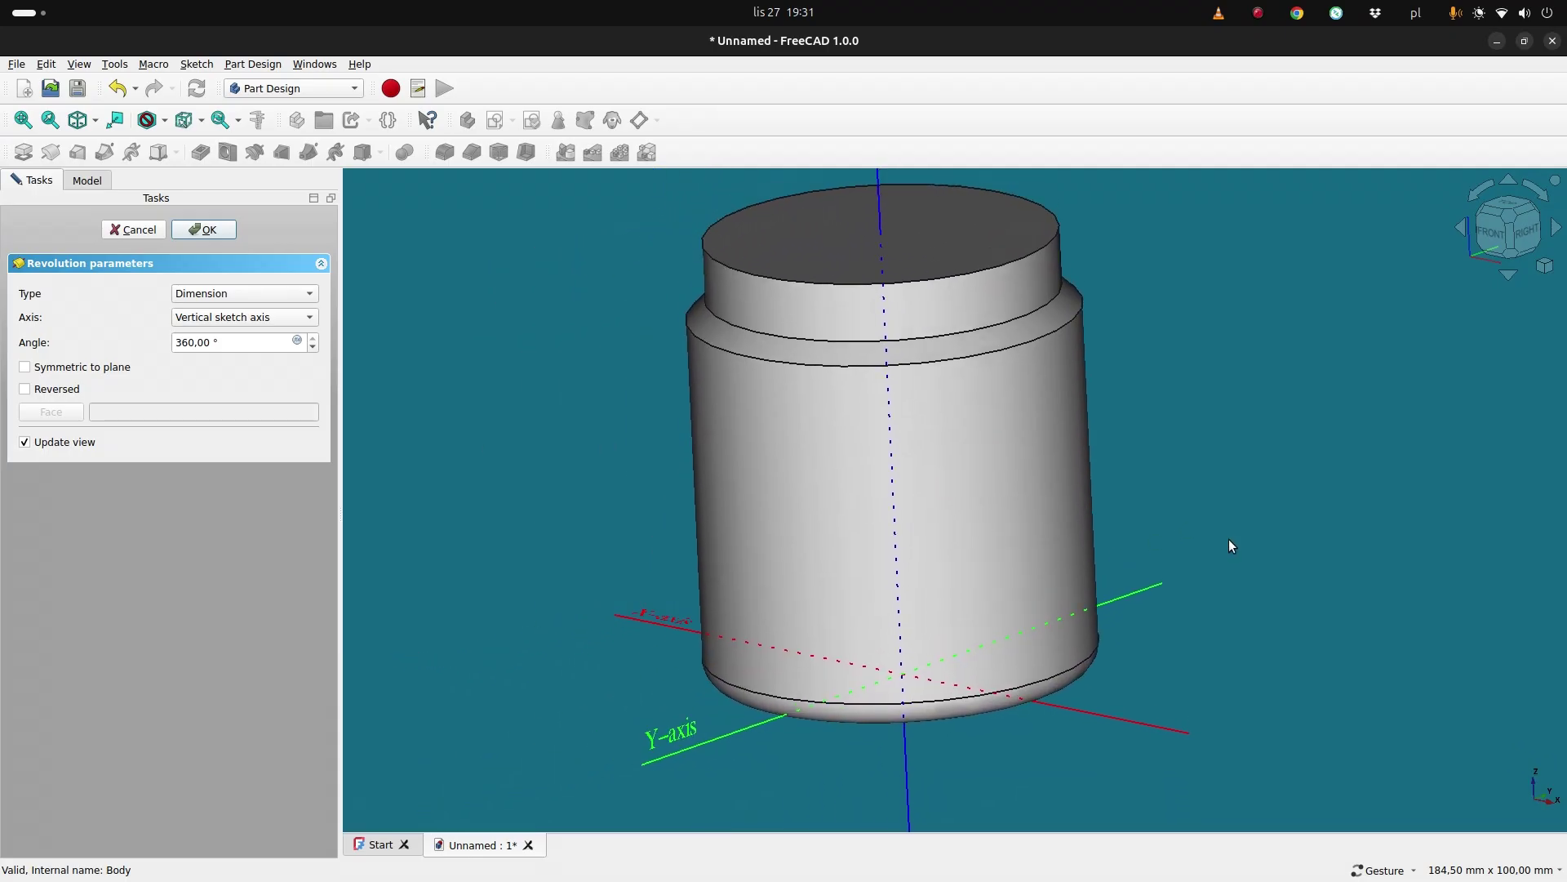
{"action": "left_click_drag", "start_coordinate": [1235, 584], "coordinate": [1183, 591]}
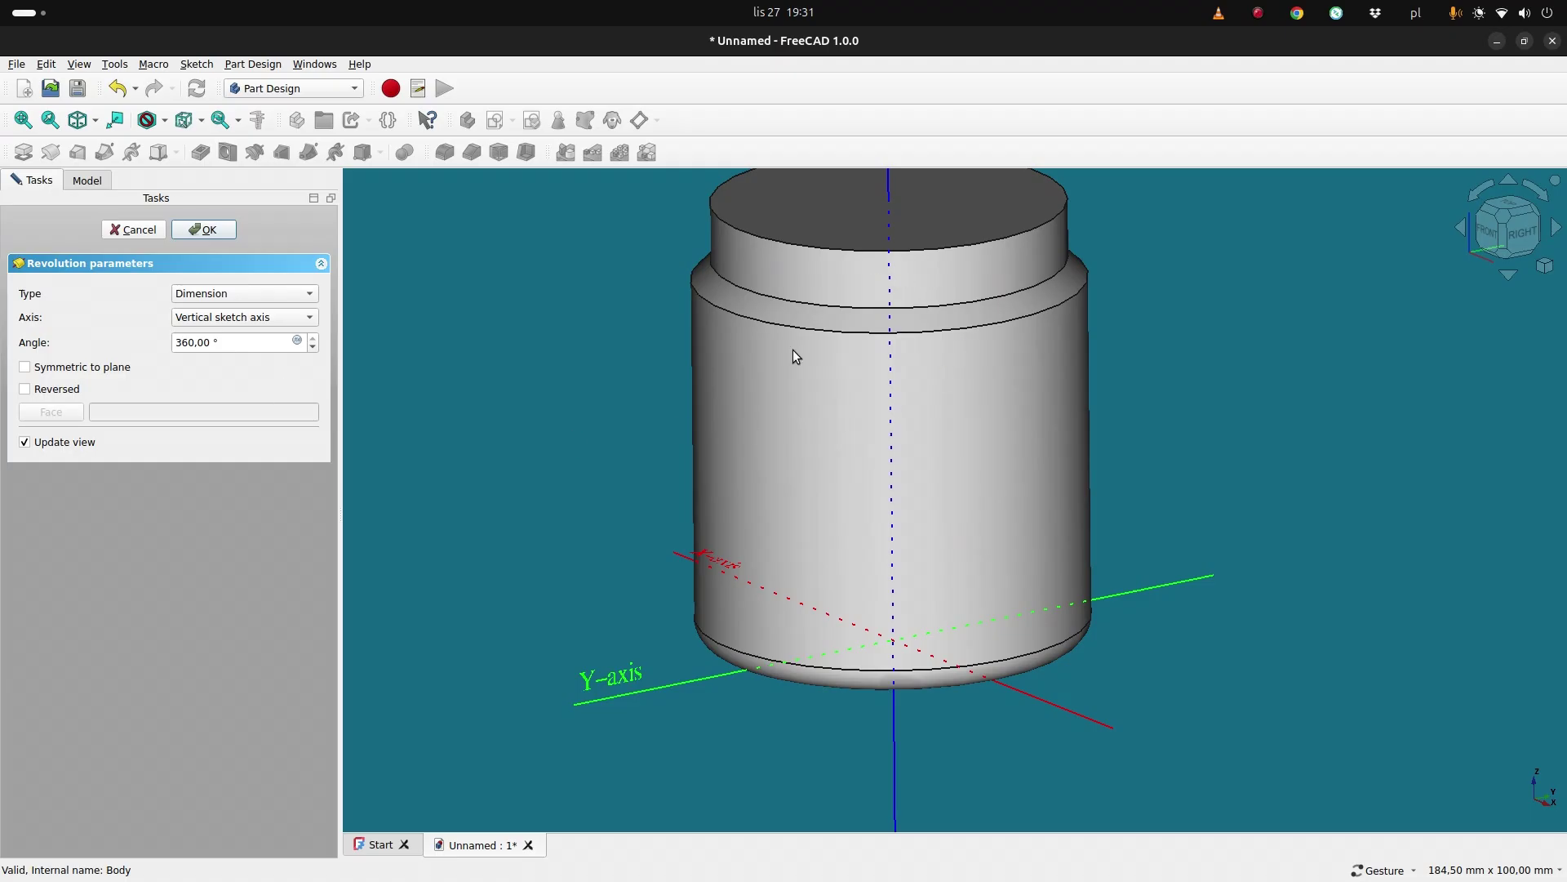
{"action": "left_click", "coordinate": [204, 229]}
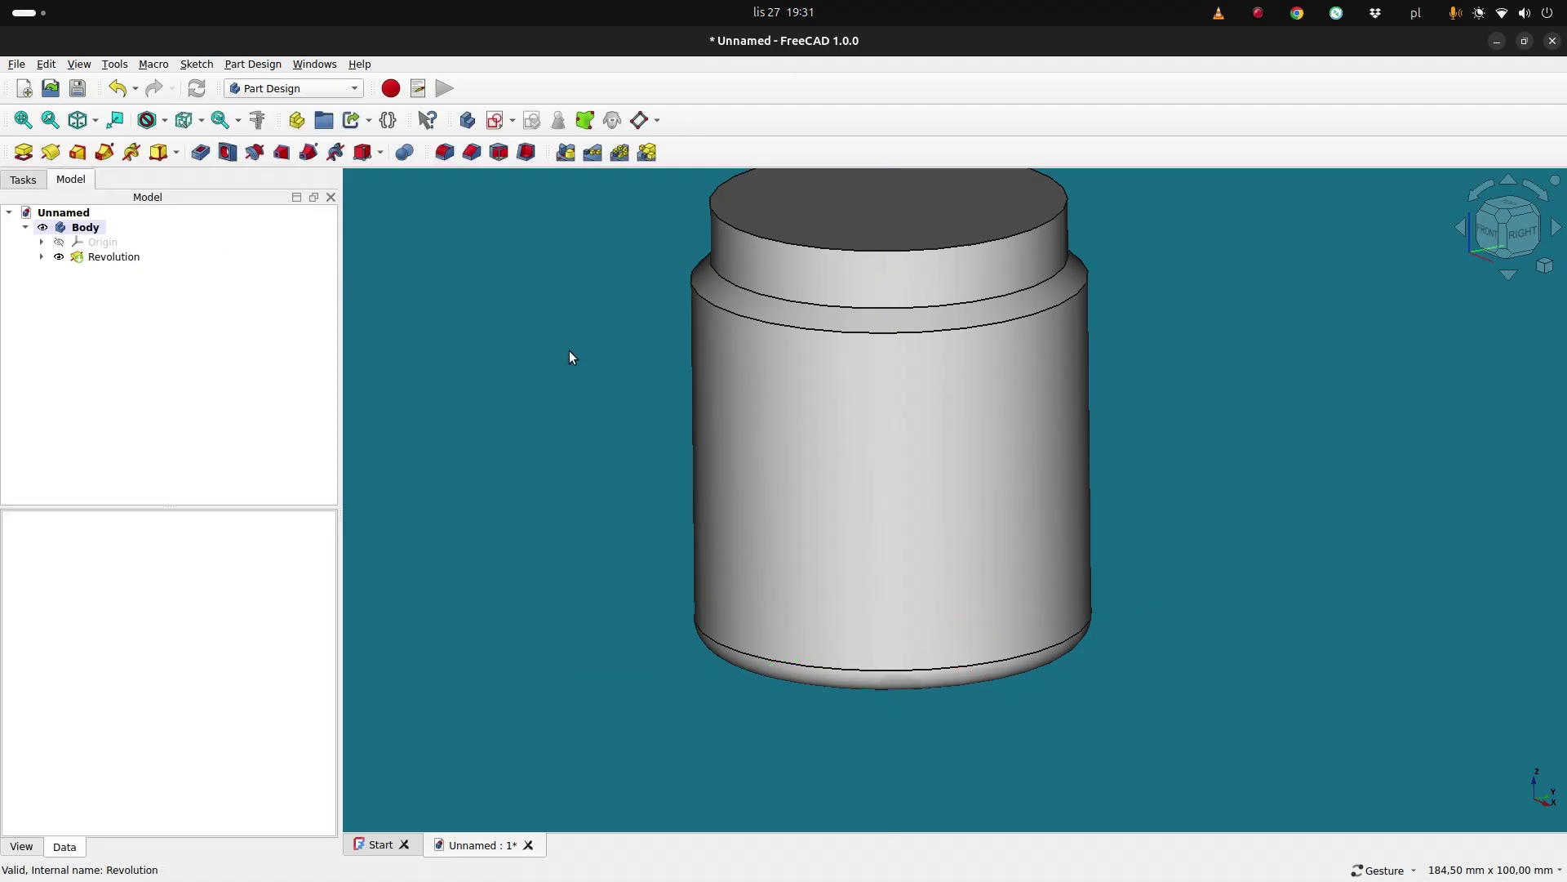
Start a new sketch on the XZ-plane and project the neck's short vertical edge as external geometry.
{"action": "left_click_drag", "start_coordinate": [522, 375], "coordinate": [140, 351]}
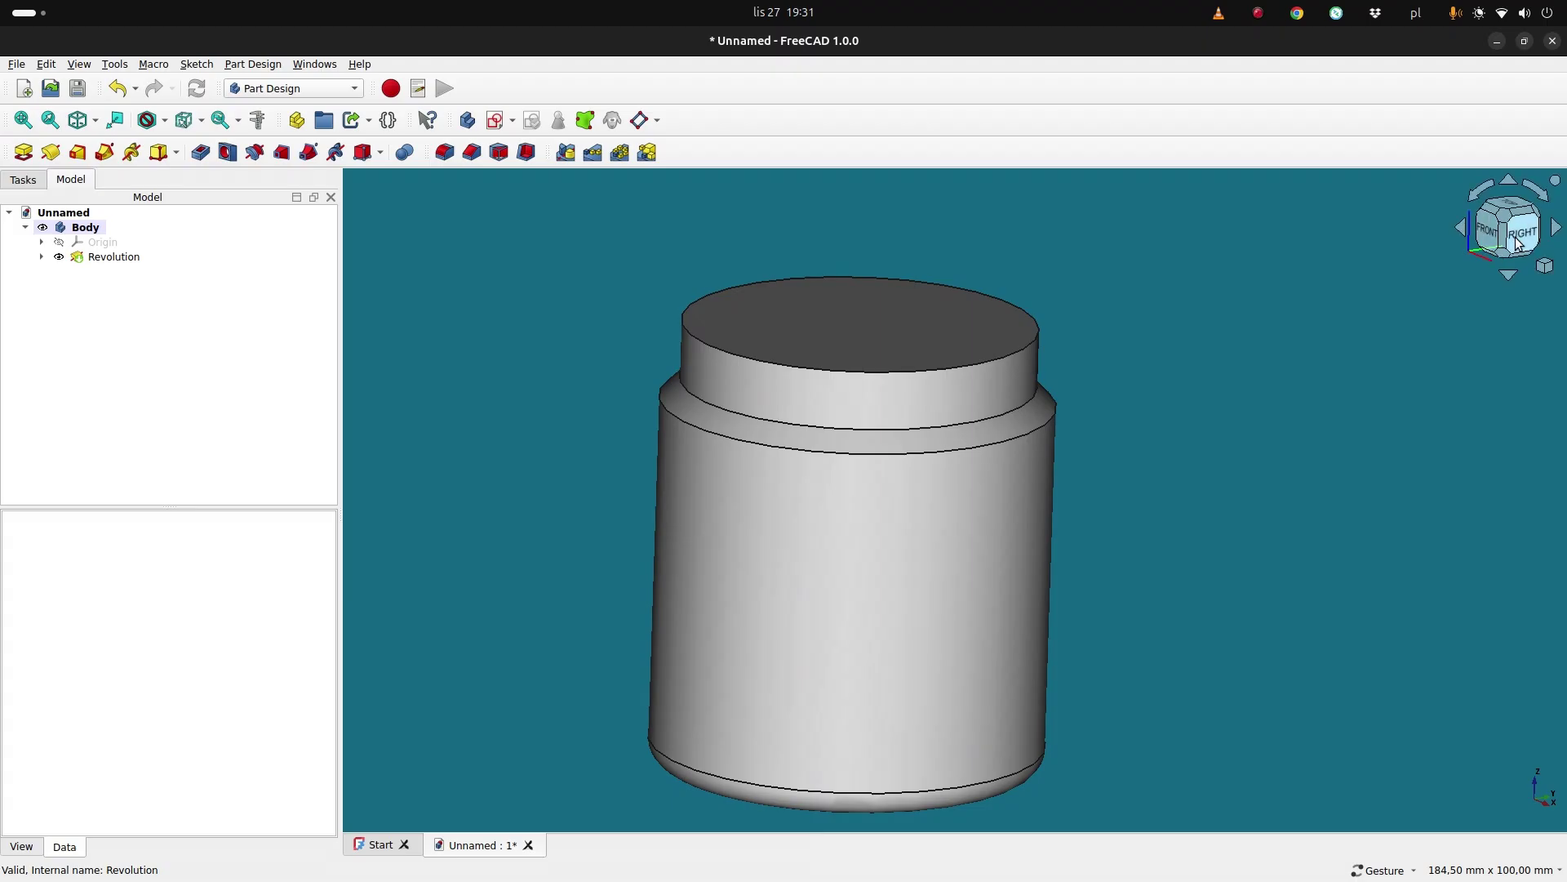
{"action": "left_click", "coordinate": [1485, 237]}
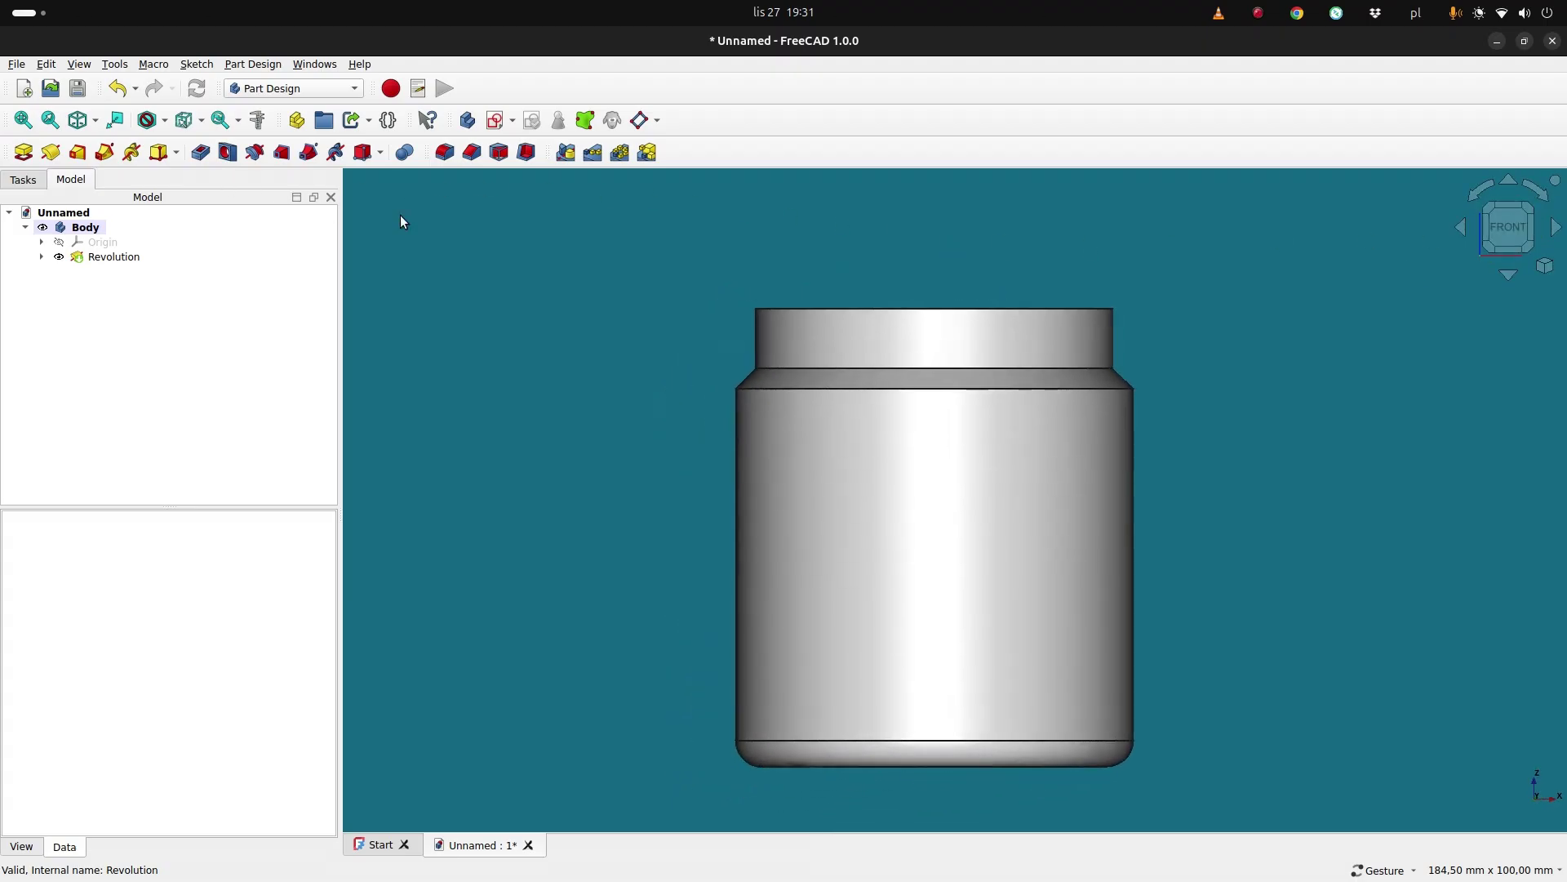
{"action": "left_click", "coordinate": [495, 120]}
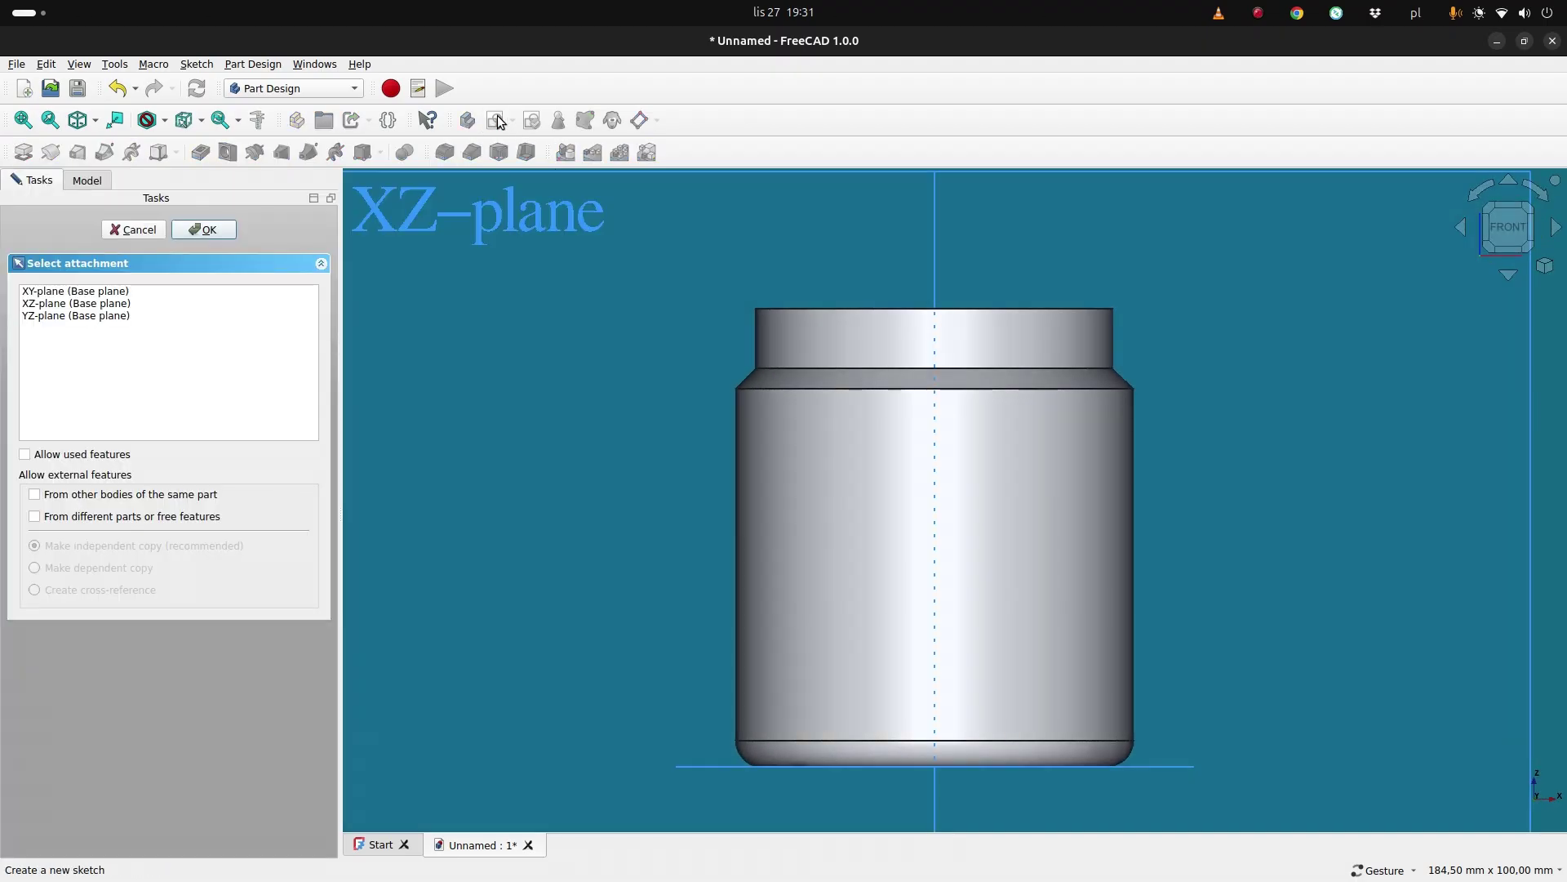
{"action": "left_click", "coordinate": [426, 209]}
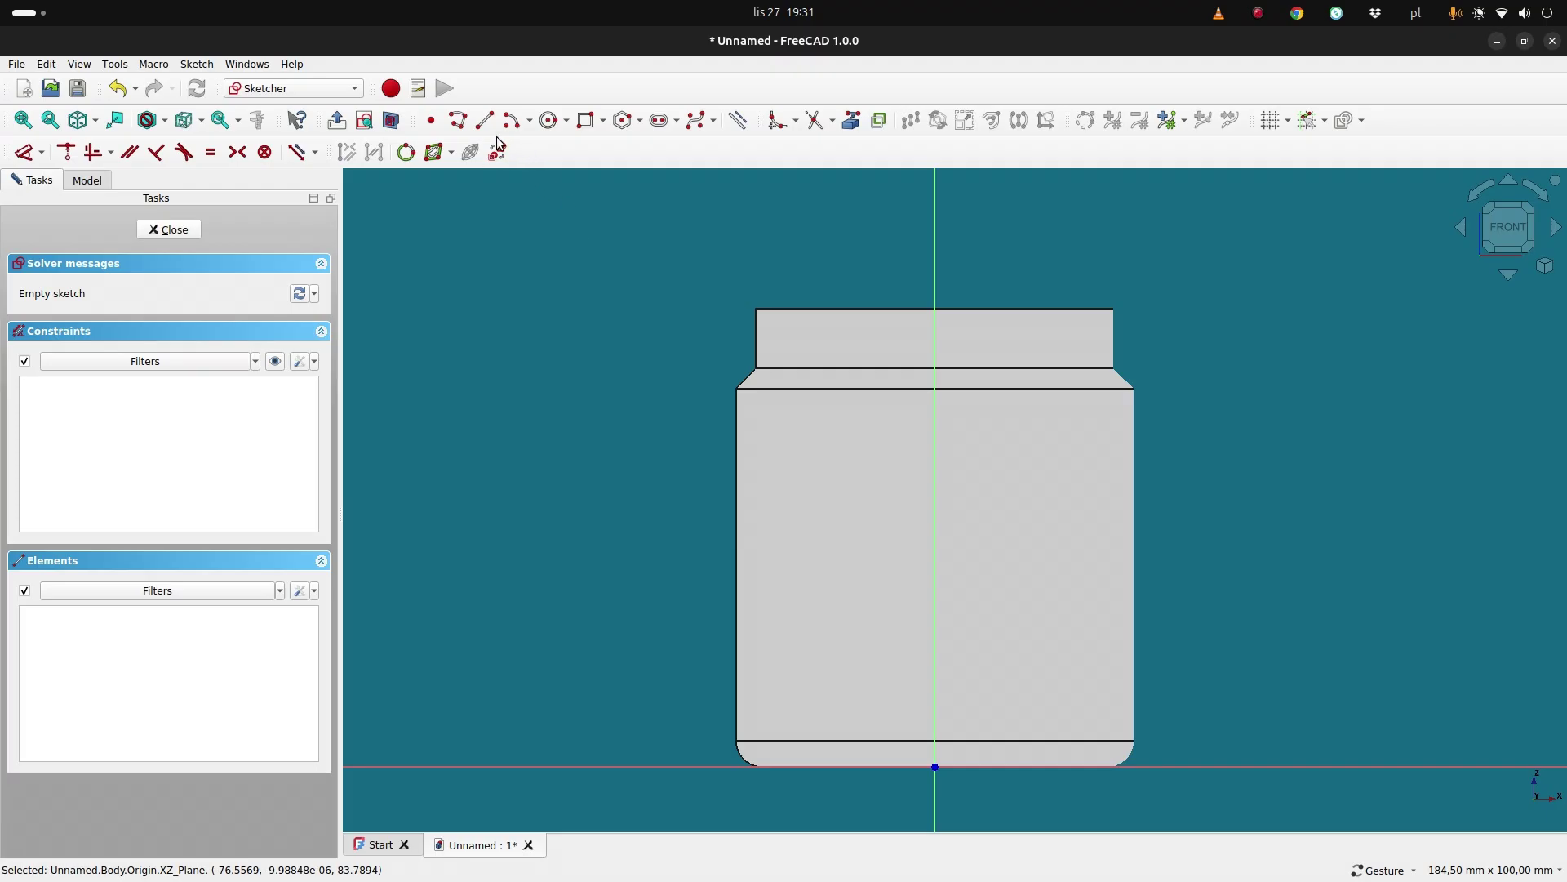
{"action": "left_click", "coordinate": [852, 121]}
{"action": "left_click", "coordinate": [755, 349]}
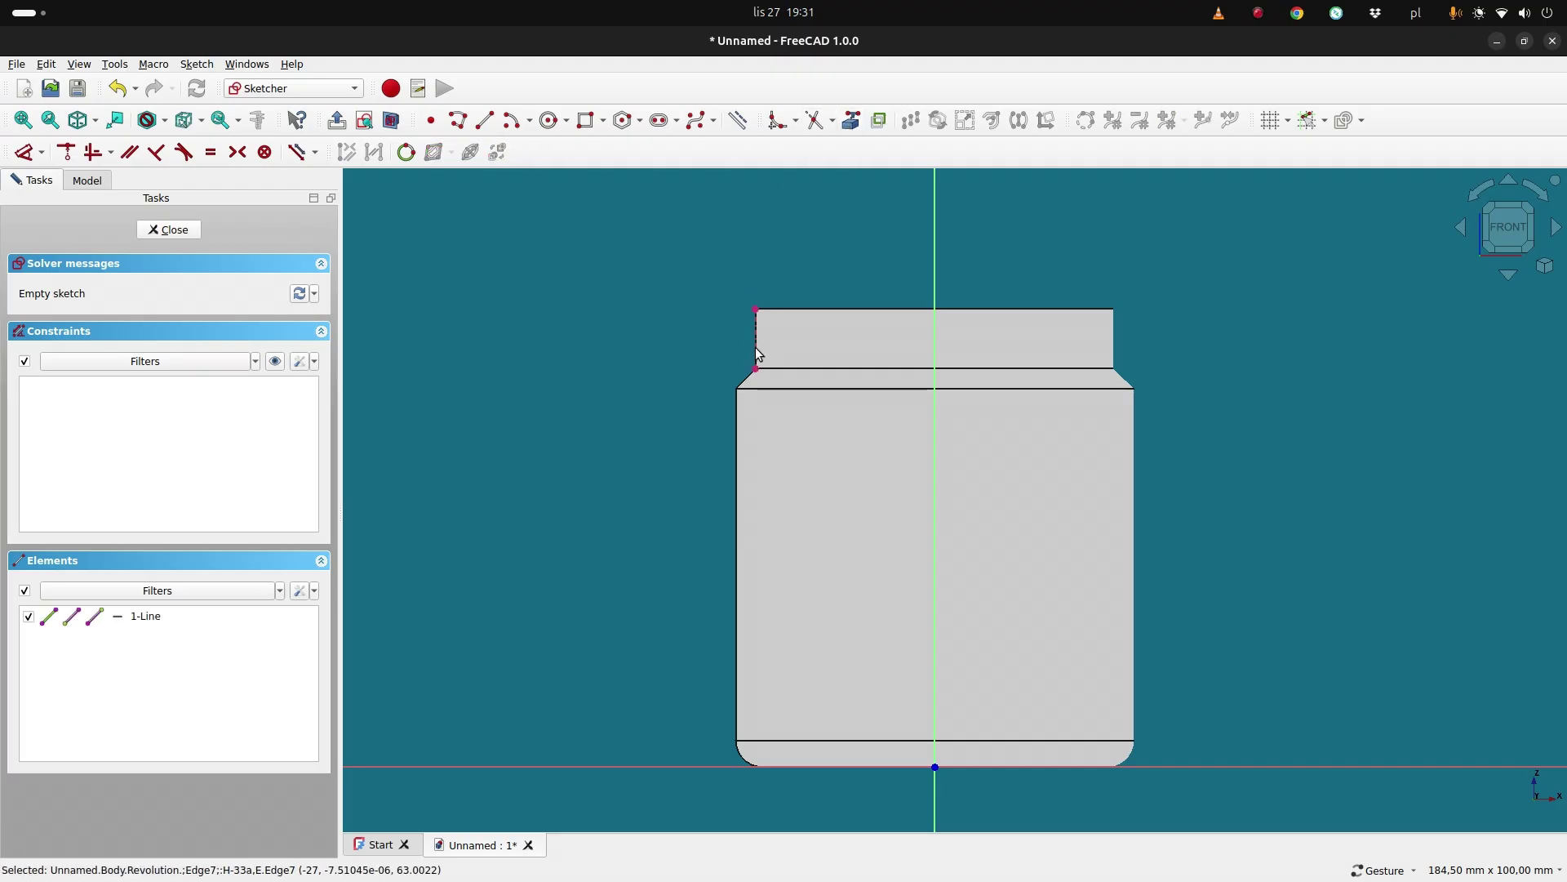
Draw a polyline outward from the projected neck edge: a vertical base about 1.7 mm long, a sloped side, a rounded tip and a second sloped side.
{"action": "scroll", "coordinate": [698, 341], "scroll_direction": "up", "scroll_amount": 4}
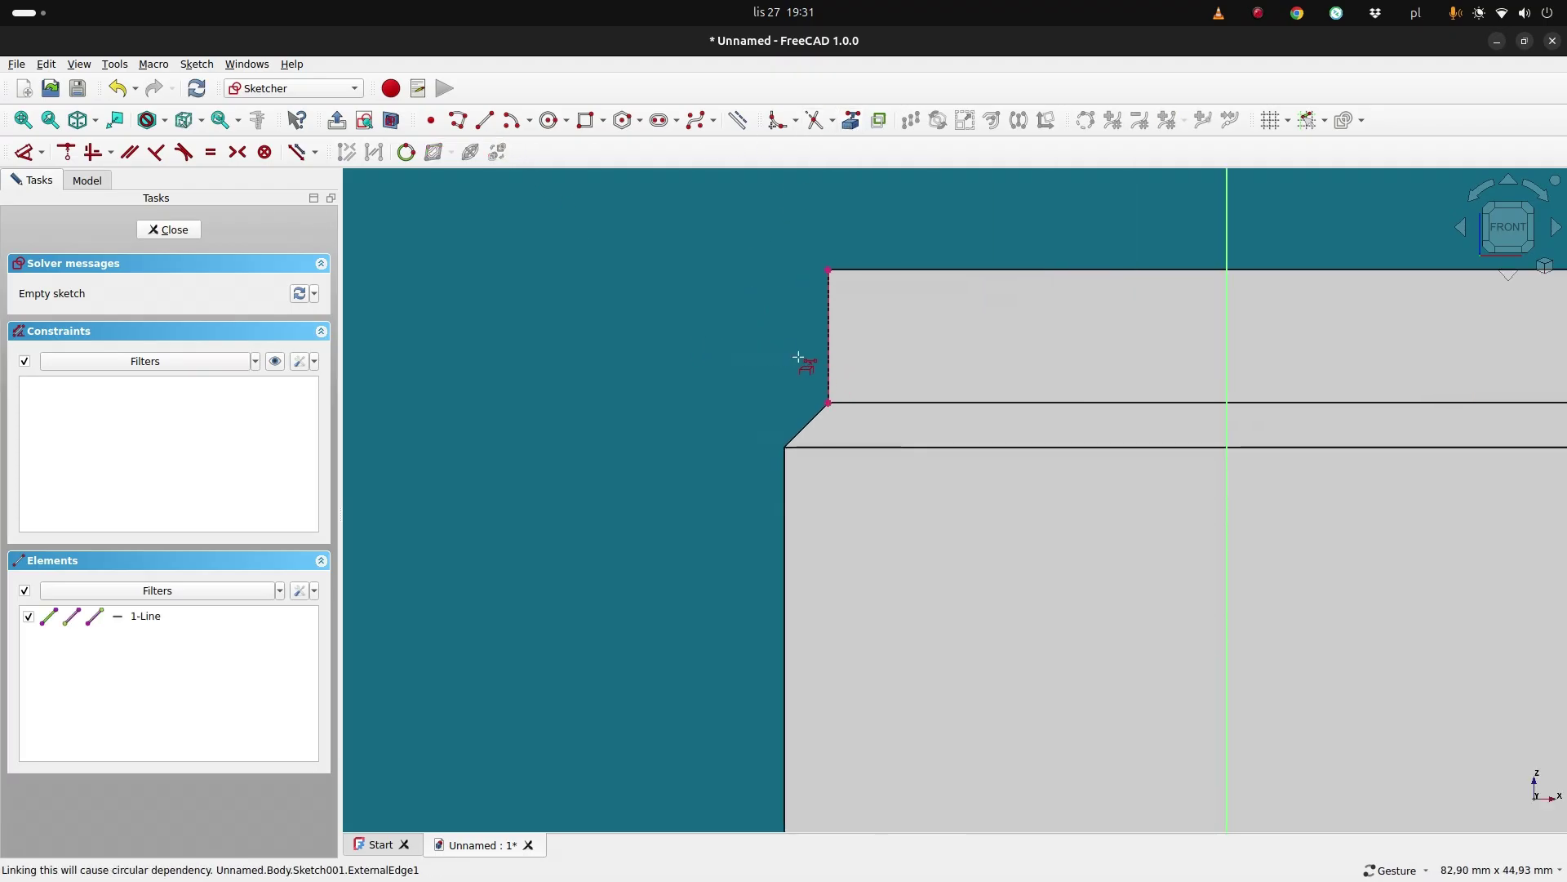
{"action": "scroll", "coordinate": [799, 358], "scroll_direction": "up", "scroll_amount": 3}
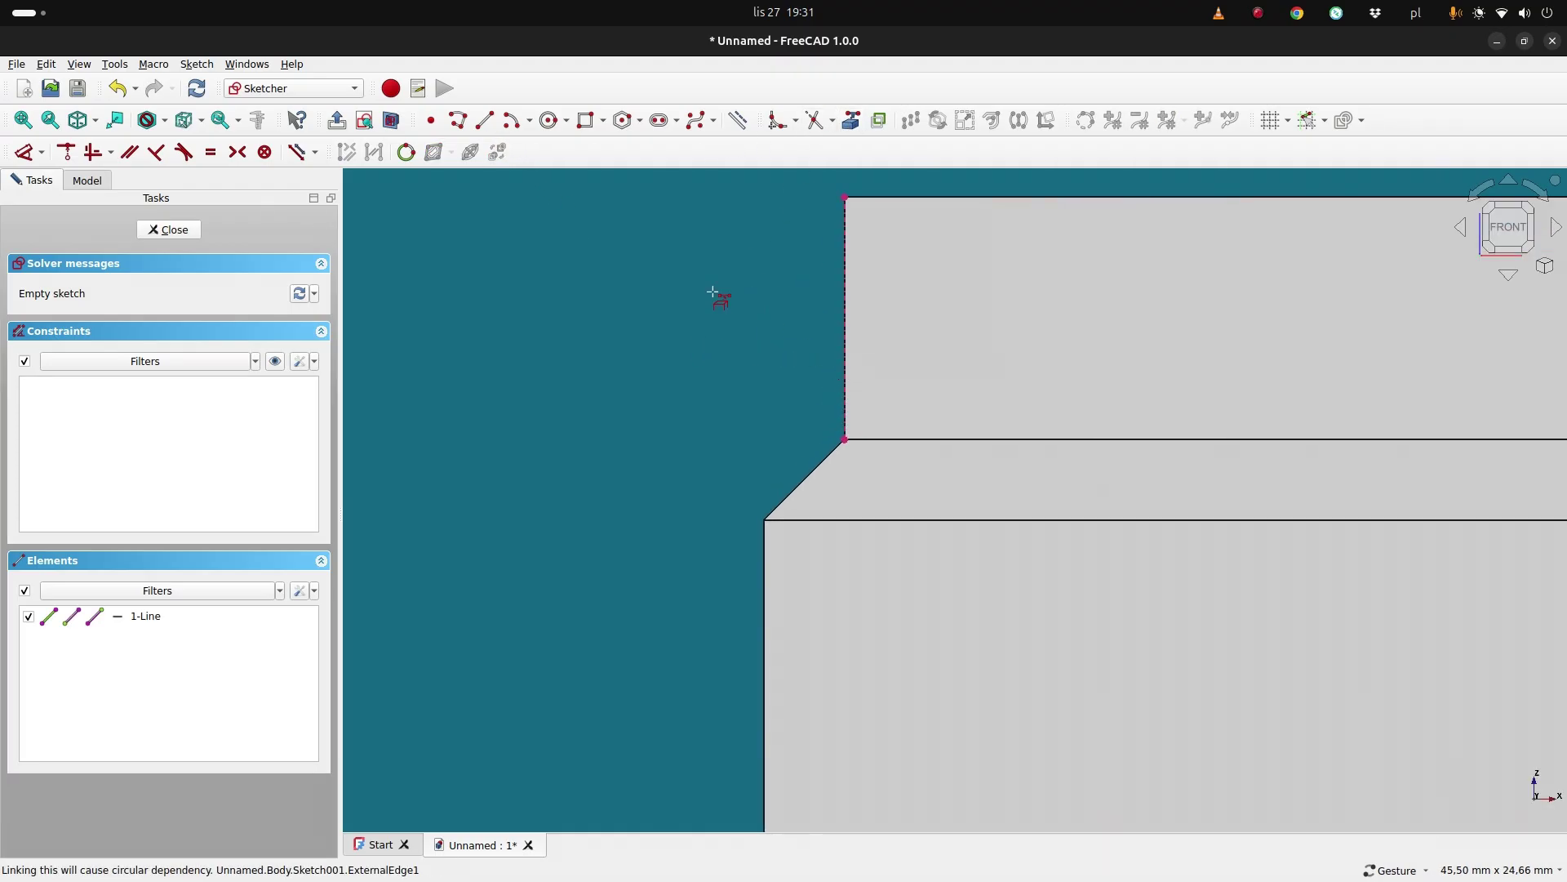
{"action": "left_click", "coordinate": [458, 121]}
{"action": "left_click", "coordinate": [844, 404]}
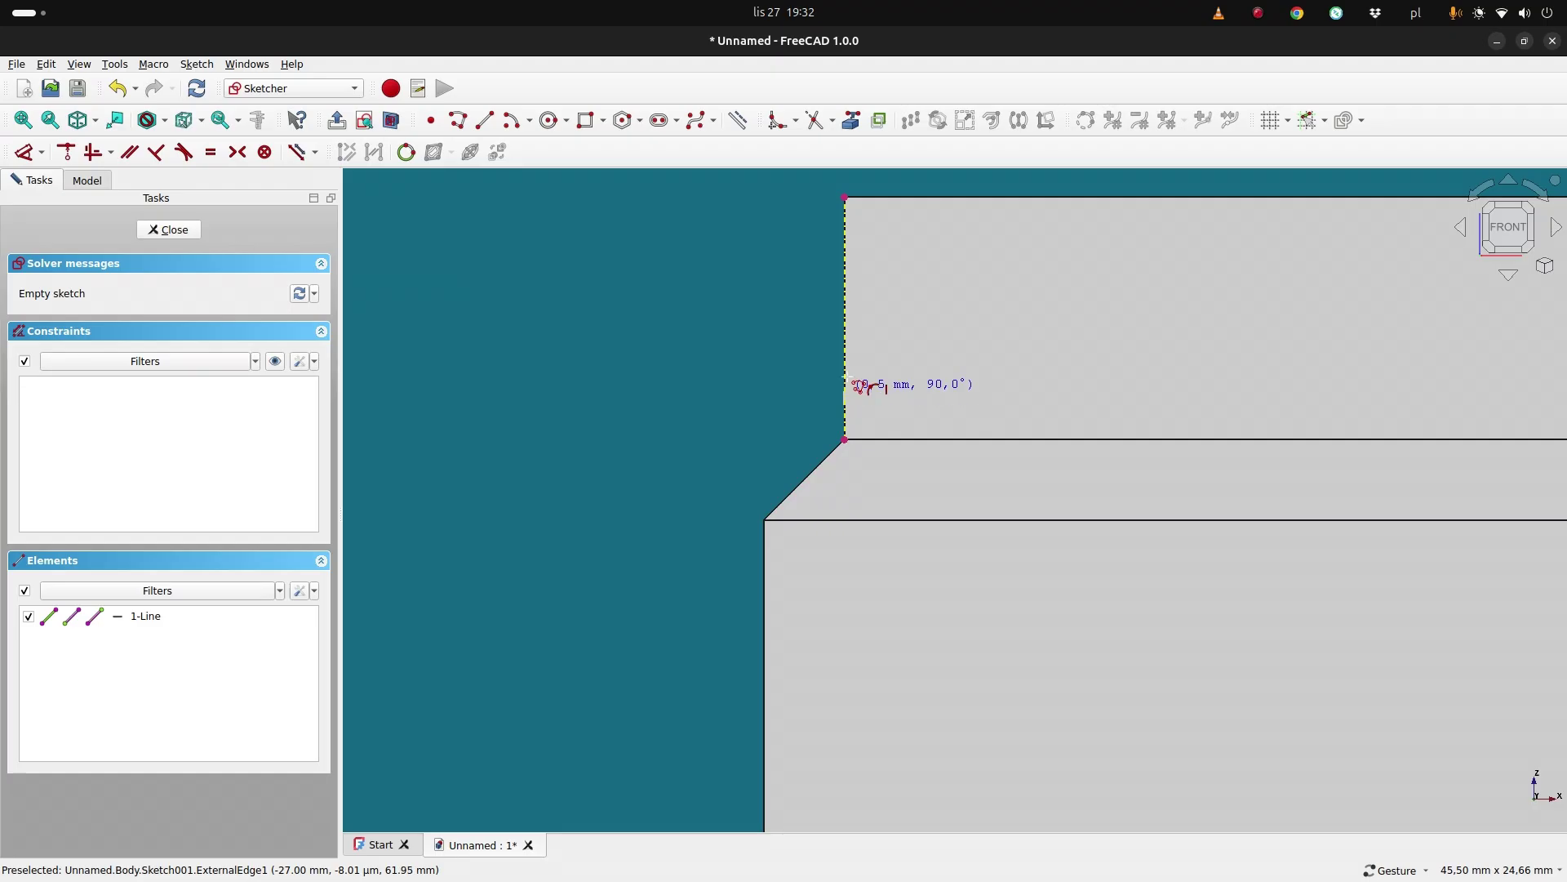
{"action": "left_click", "coordinate": [844, 358]}
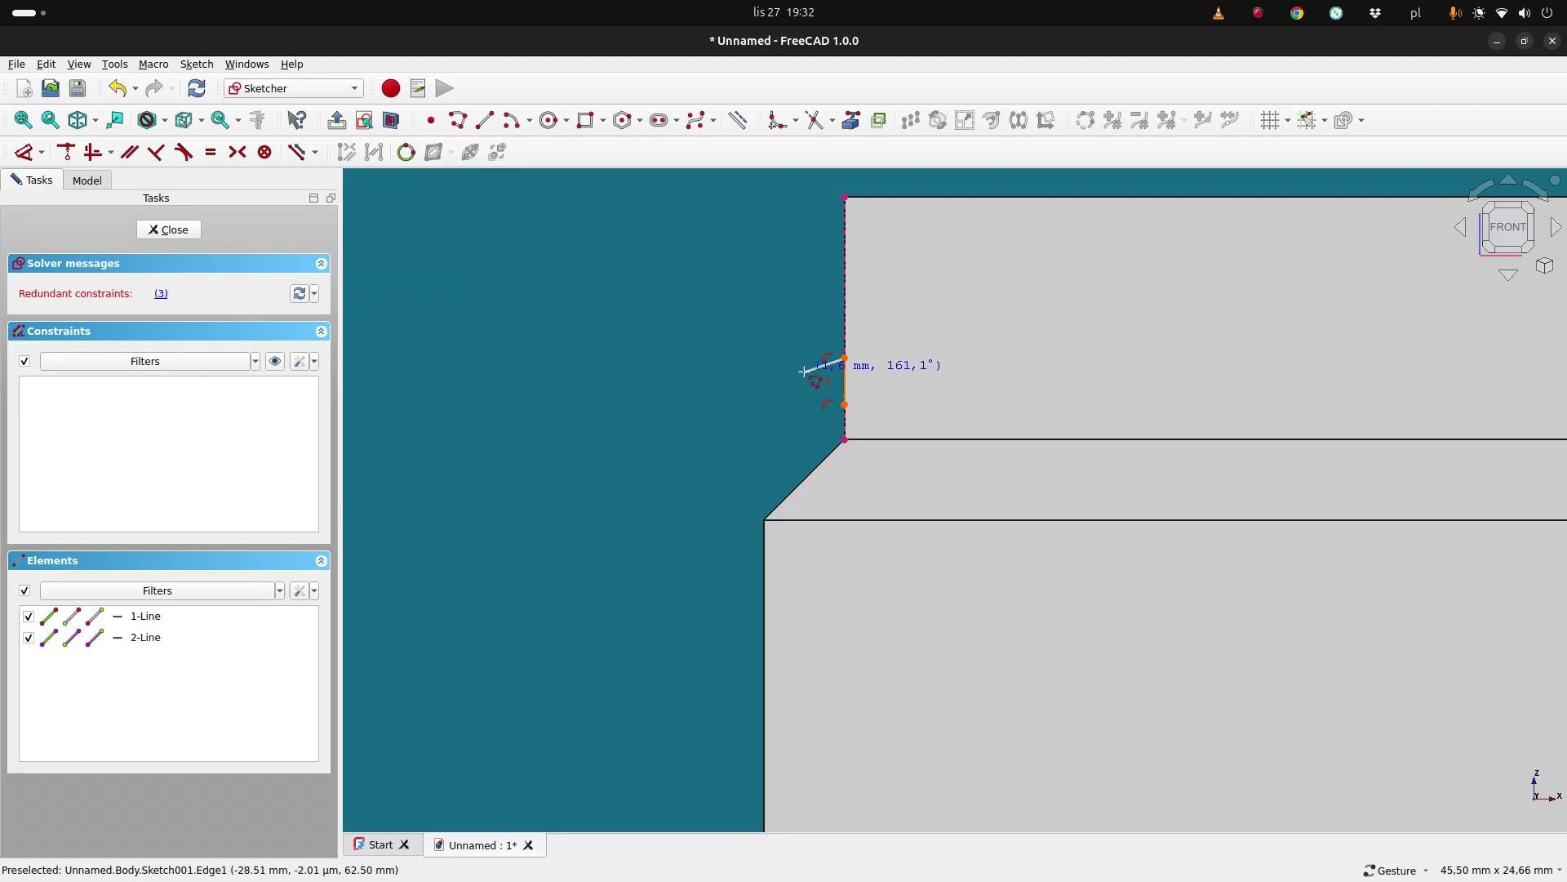
{"action": "left_click", "coordinate": [805, 372]}
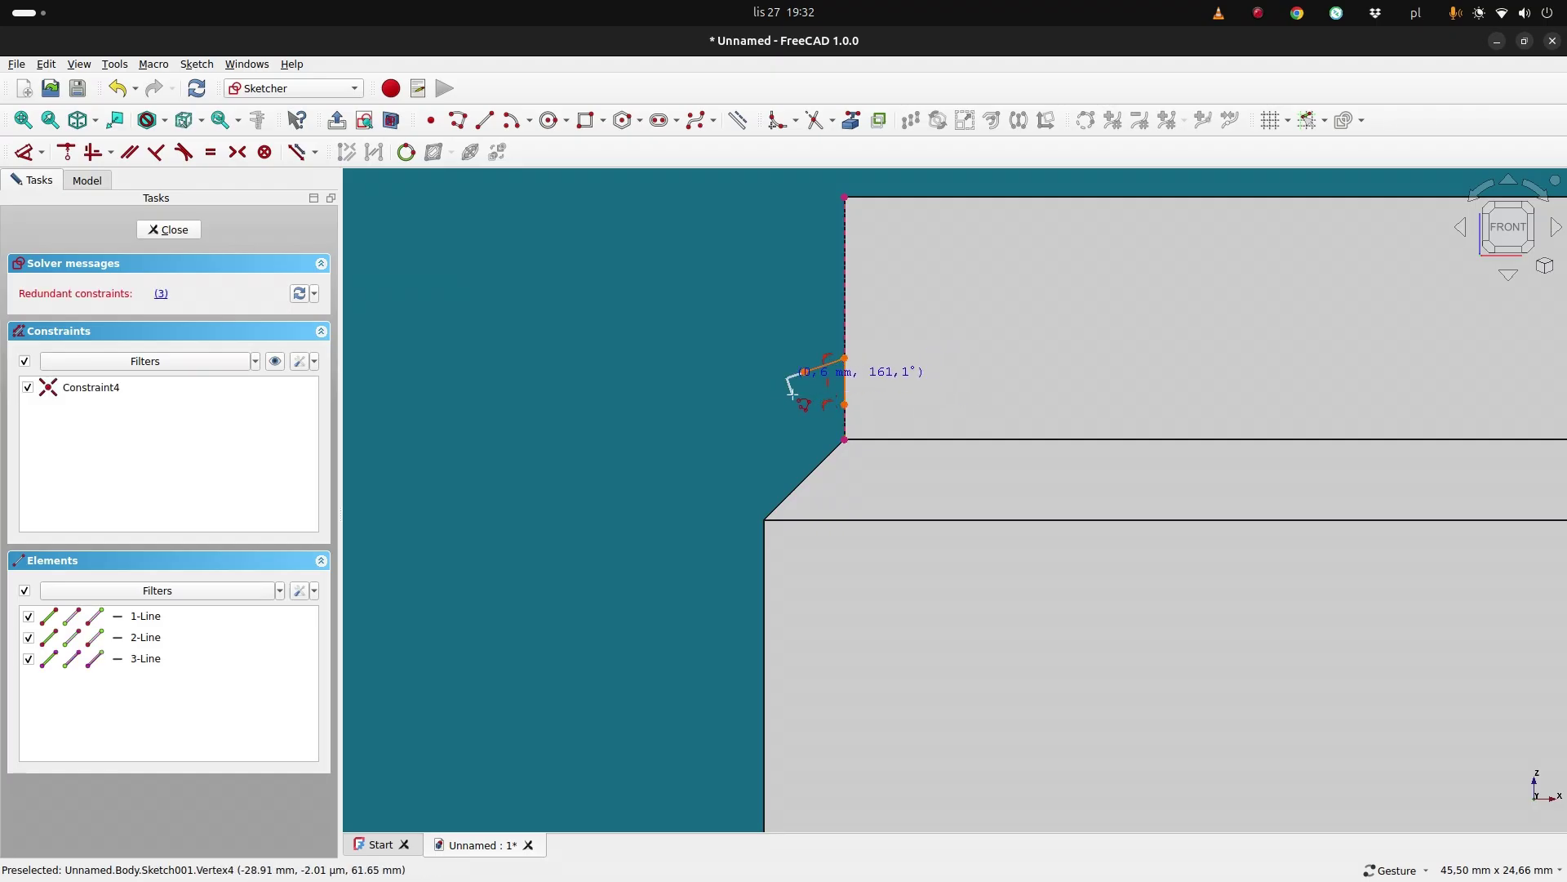
{"action": "left_click", "coordinate": [805, 396]}
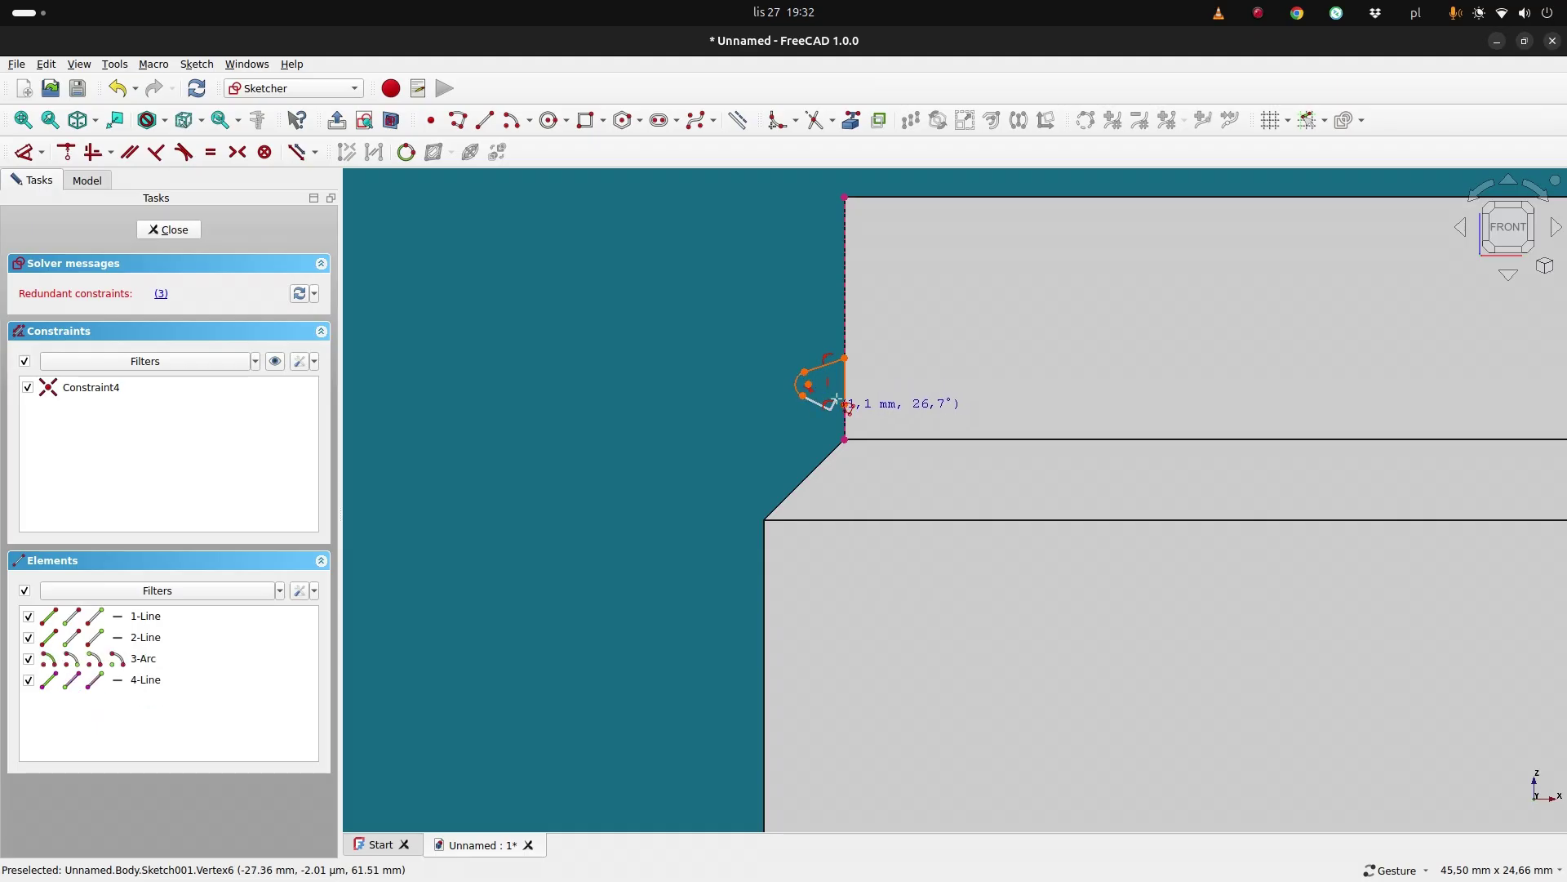
{"action": "left_click", "coordinate": [835, 413]}
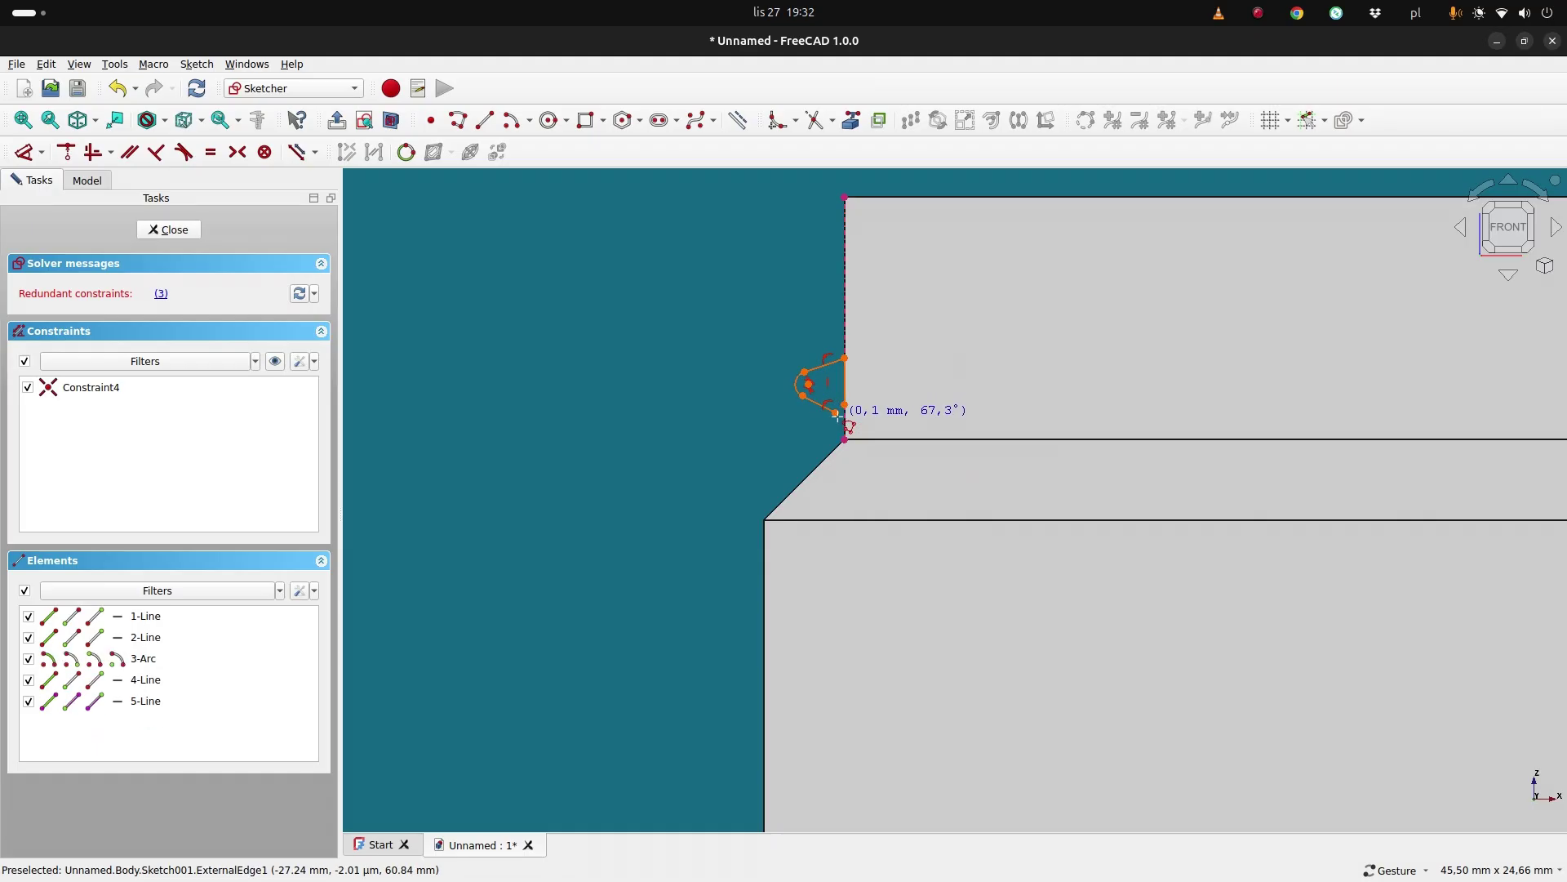
{"action": "scroll", "coordinate": [825, 417], "scroll_direction": "up", "scroll_amount": 3}
{"action": "right_click", "coordinate": [851, 403]}
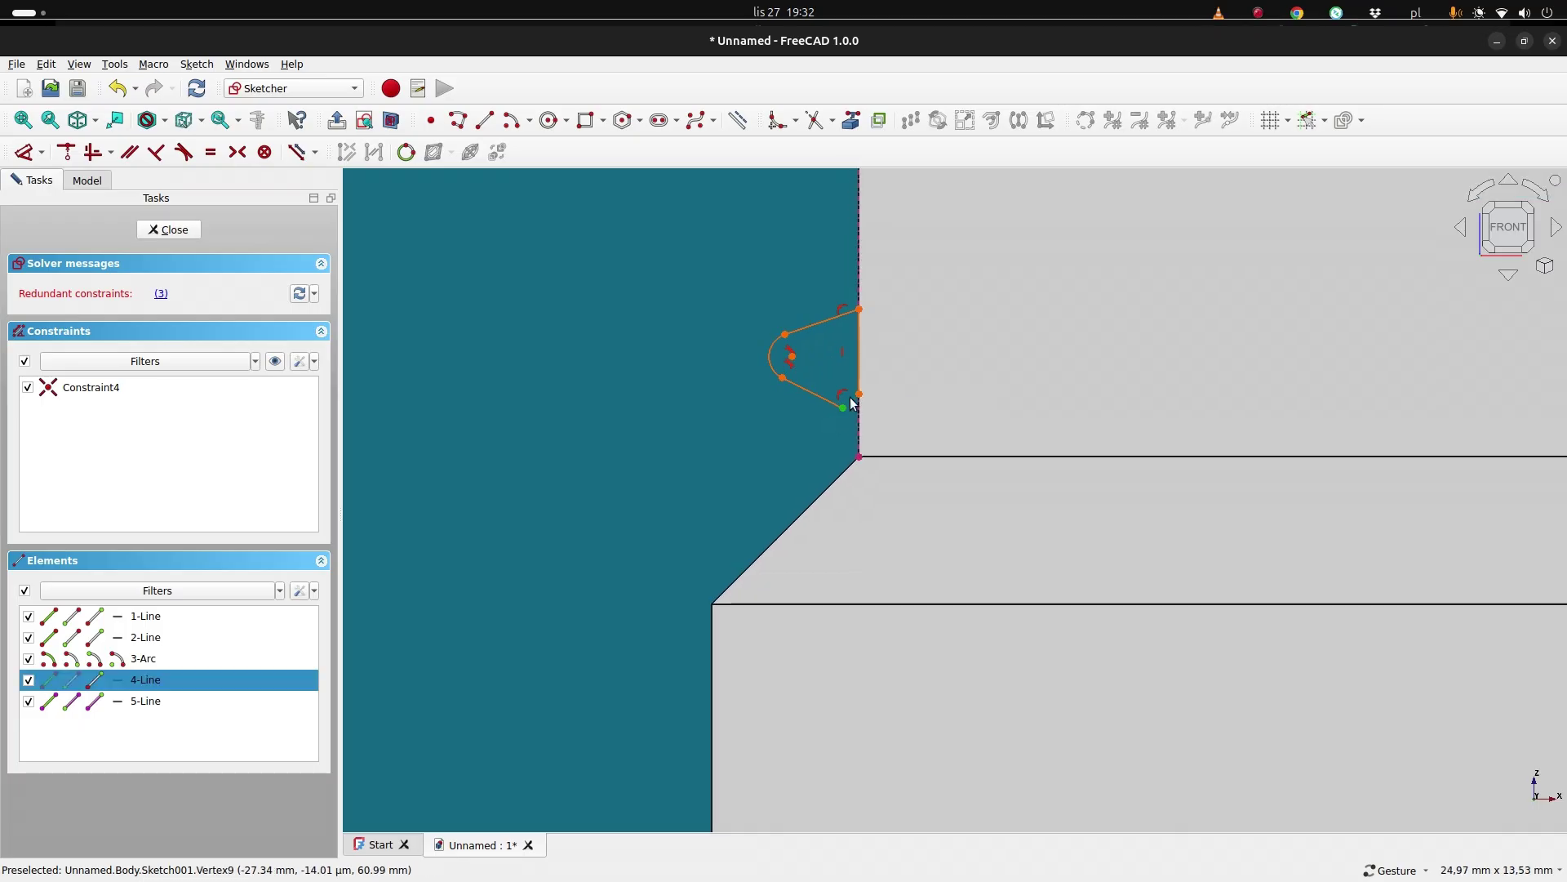
Close the small profile by making its open endpoint coincident with the base's lower endpoint, and delete the redundant constraints.
{"action": "left_click", "coordinate": [860, 395]}
{"action": "key", "text": "c"}
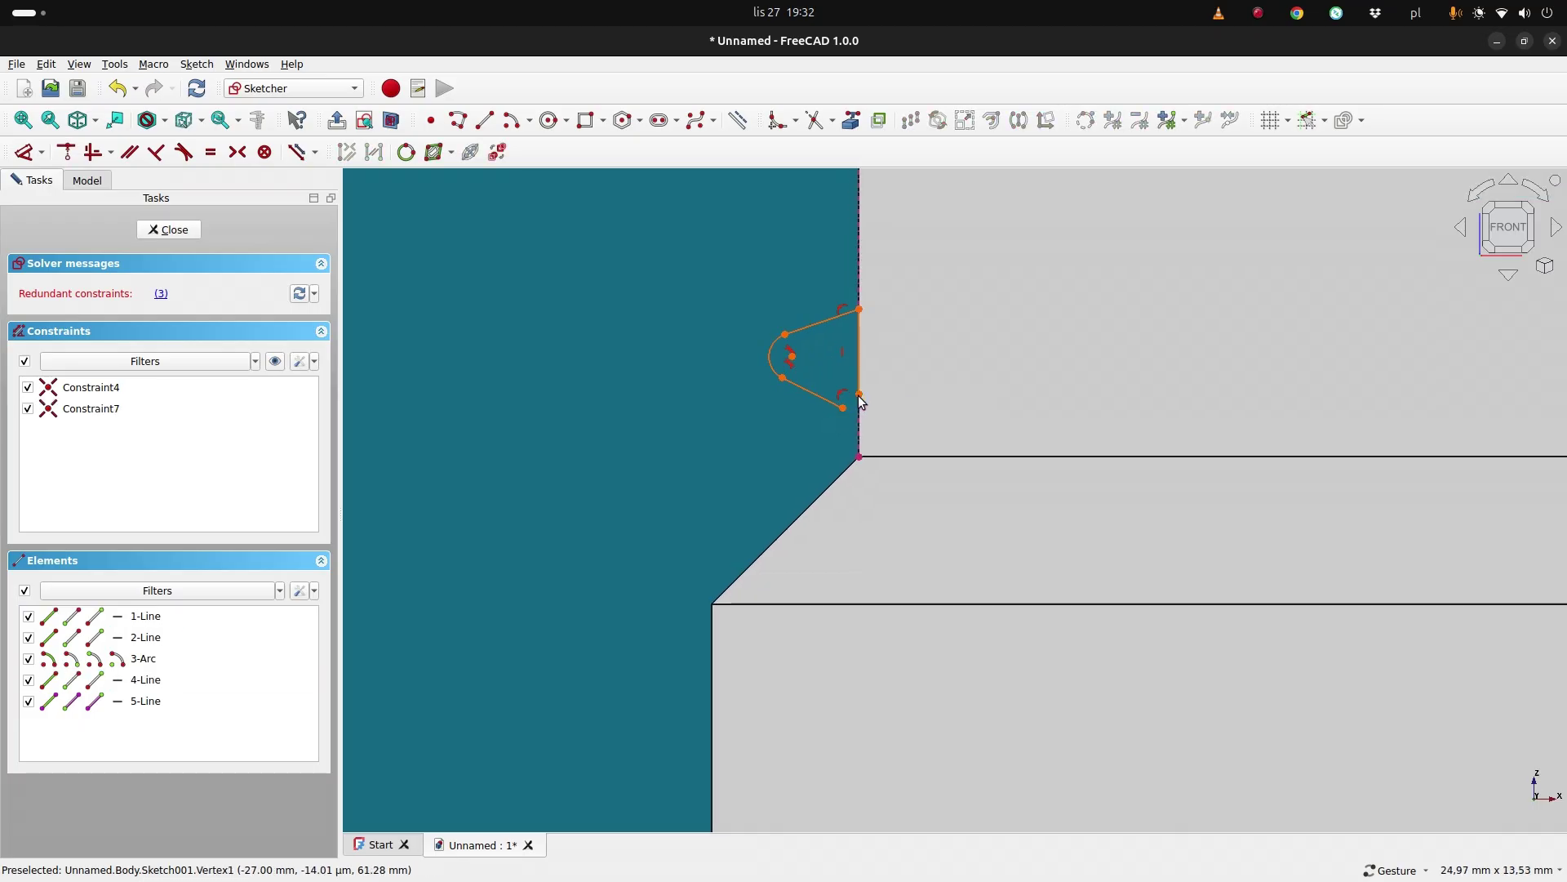
{"action": "left_click", "coordinate": [163, 296]}
{"action": "key", "text": "Delete"}
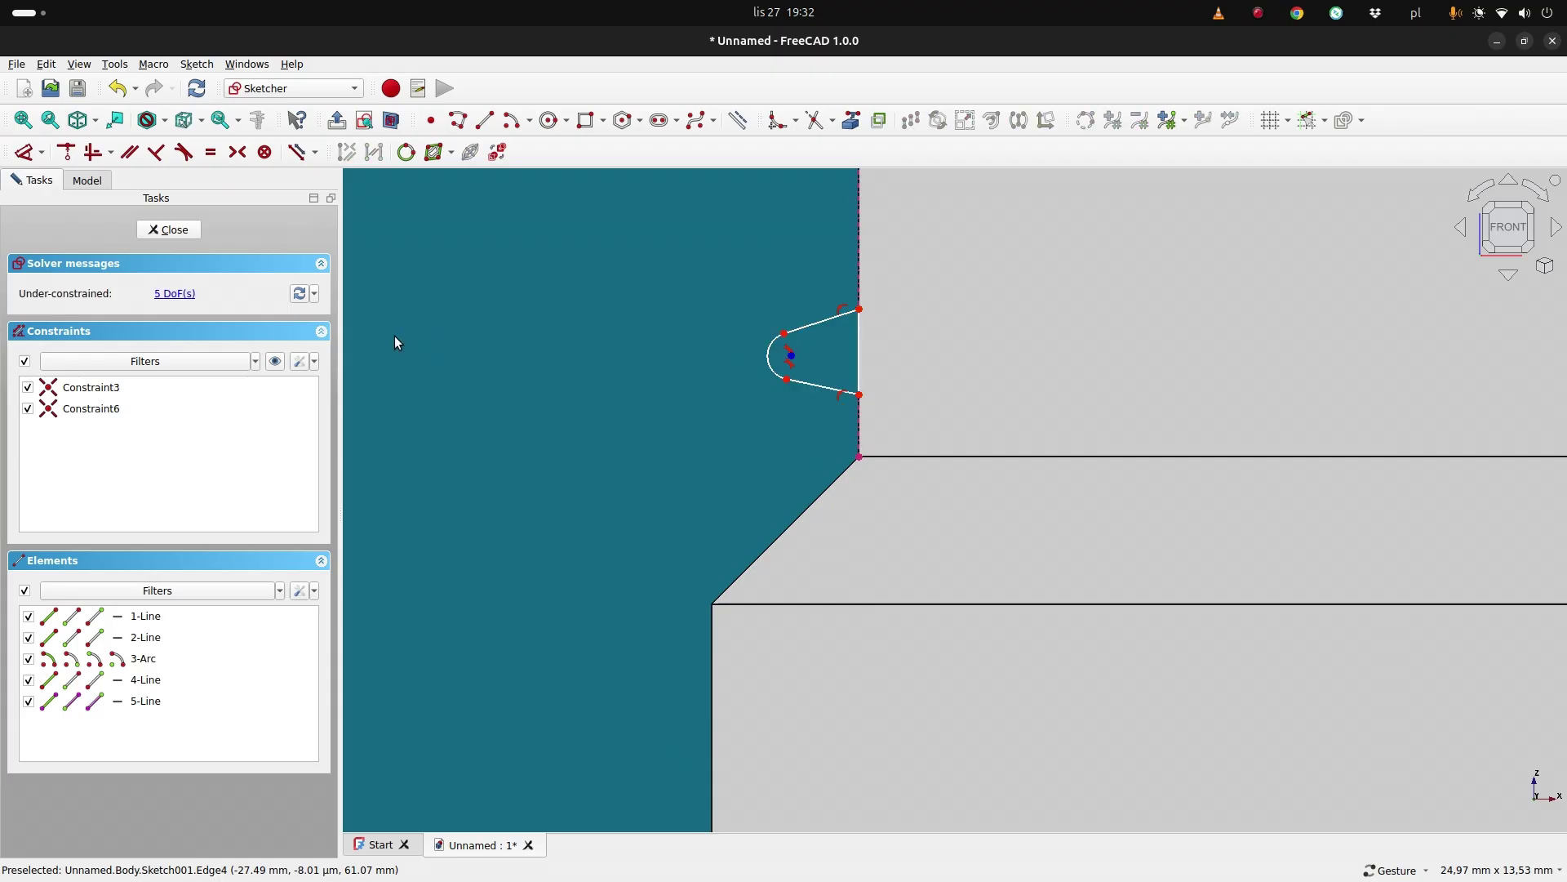
Constrain the small profile's vertical base on the neck edge to 2 mm.
{"action": "scroll", "coordinate": [804, 363], "scroll_direction": "up", "scroll_amount": 2}
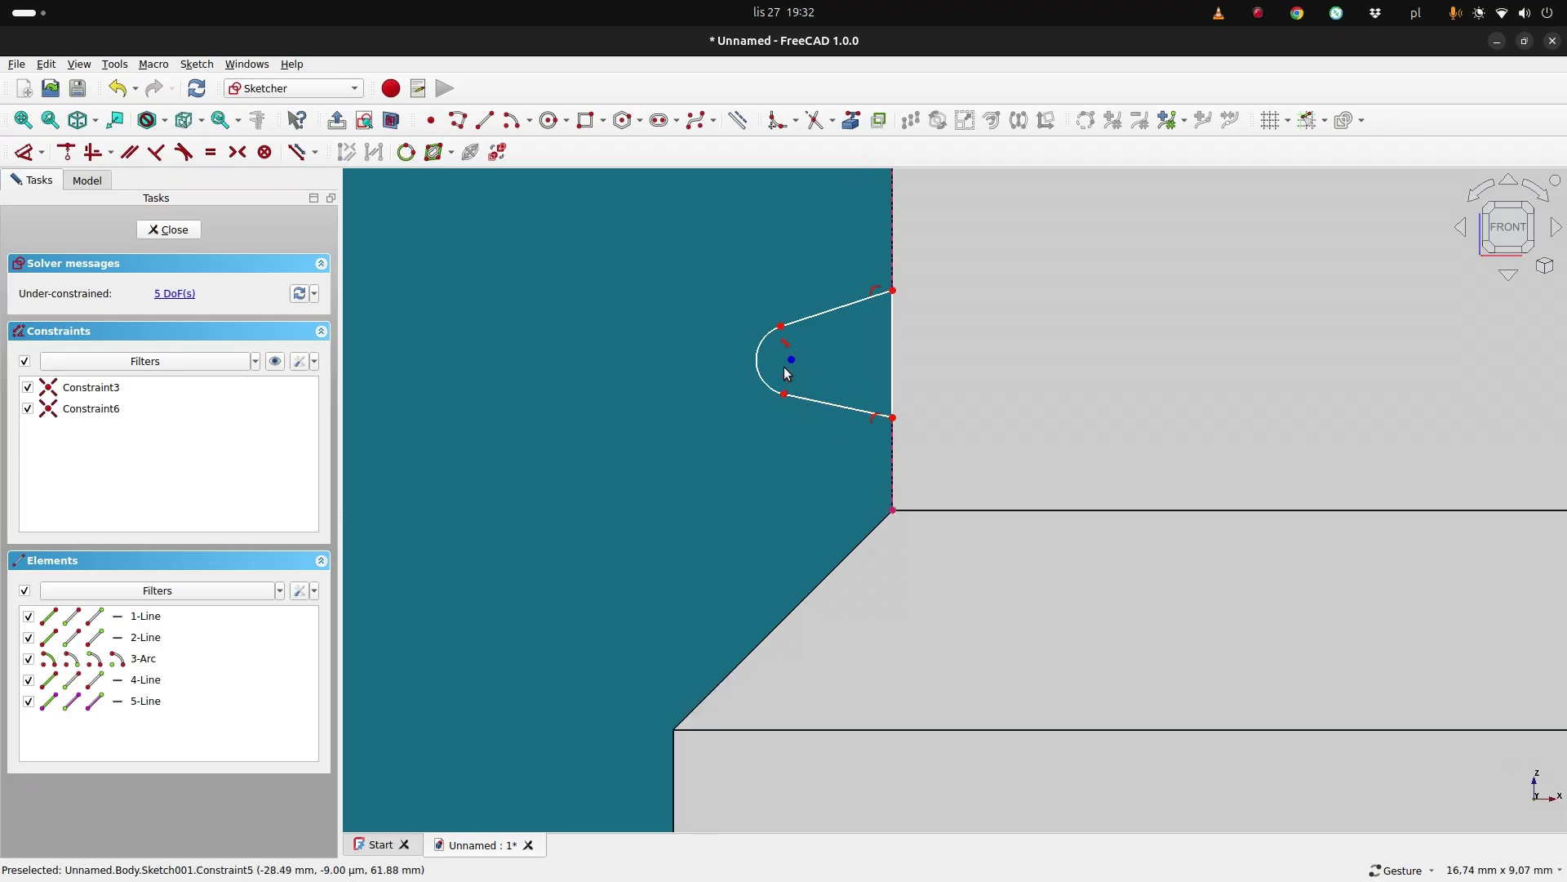
{"action": "left_click", "coordinate": [891, 363]}
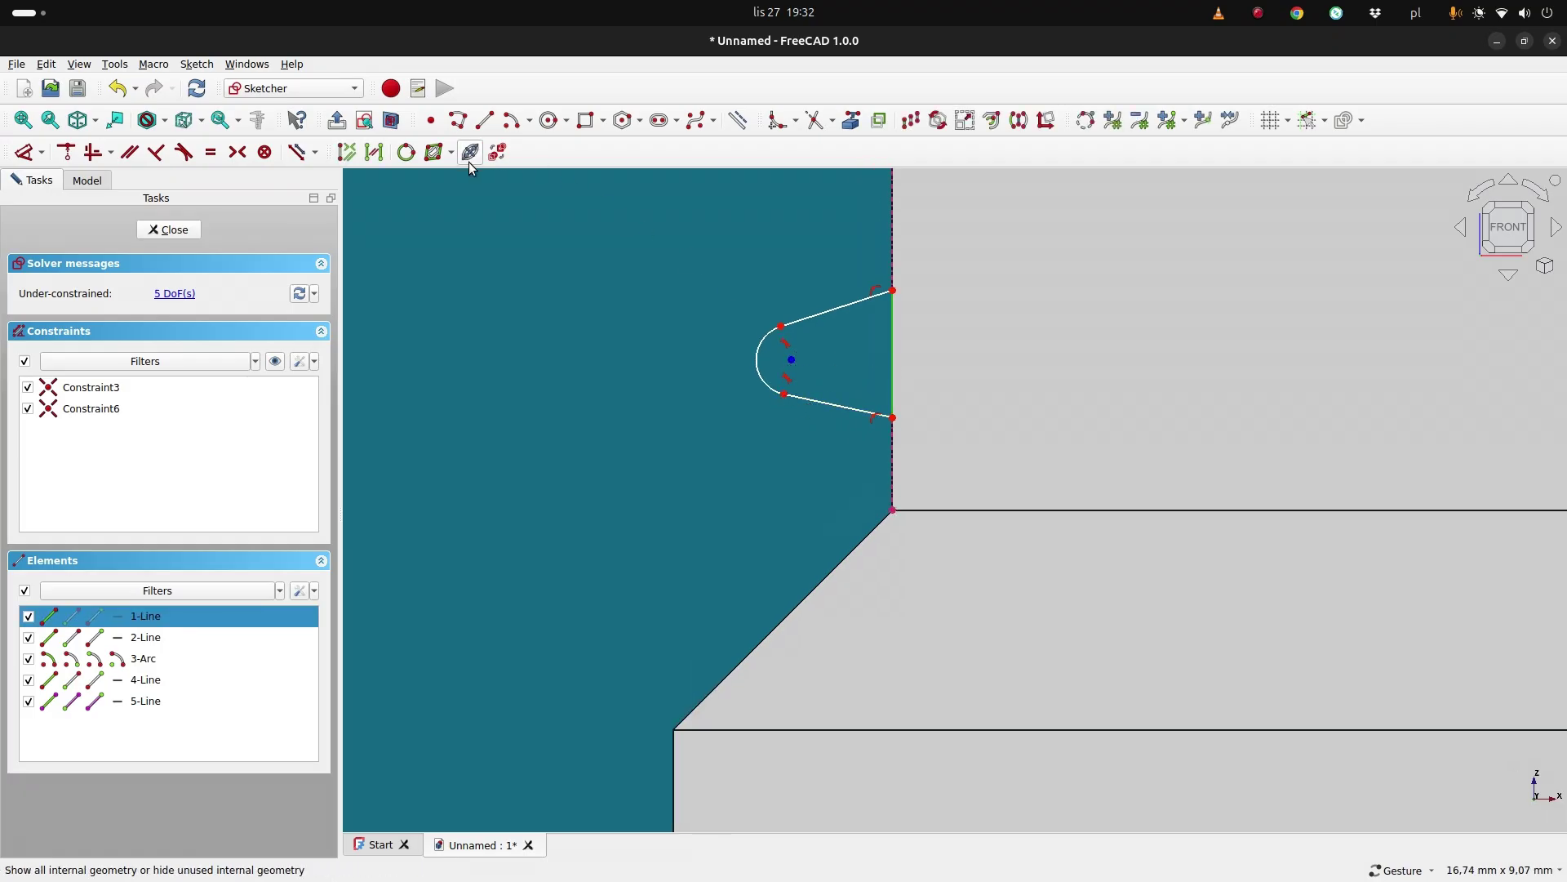
{"action": "key", "text": "d"}
{"action": "left_click", "coordinate": [629, 355]}
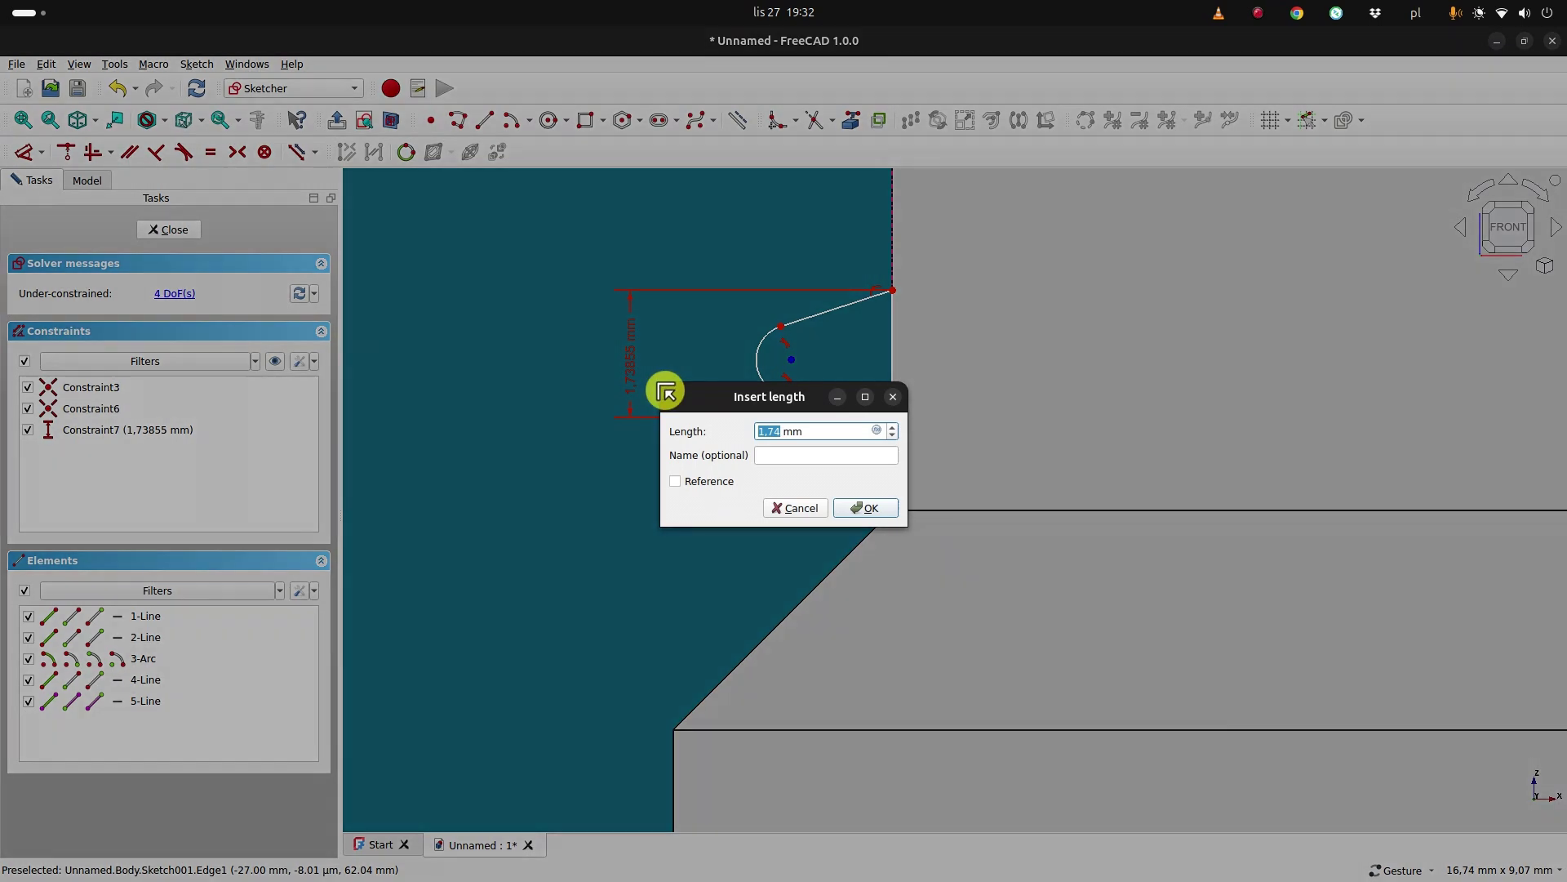
{"action": "left_click", "coordinate": [864, 508]}
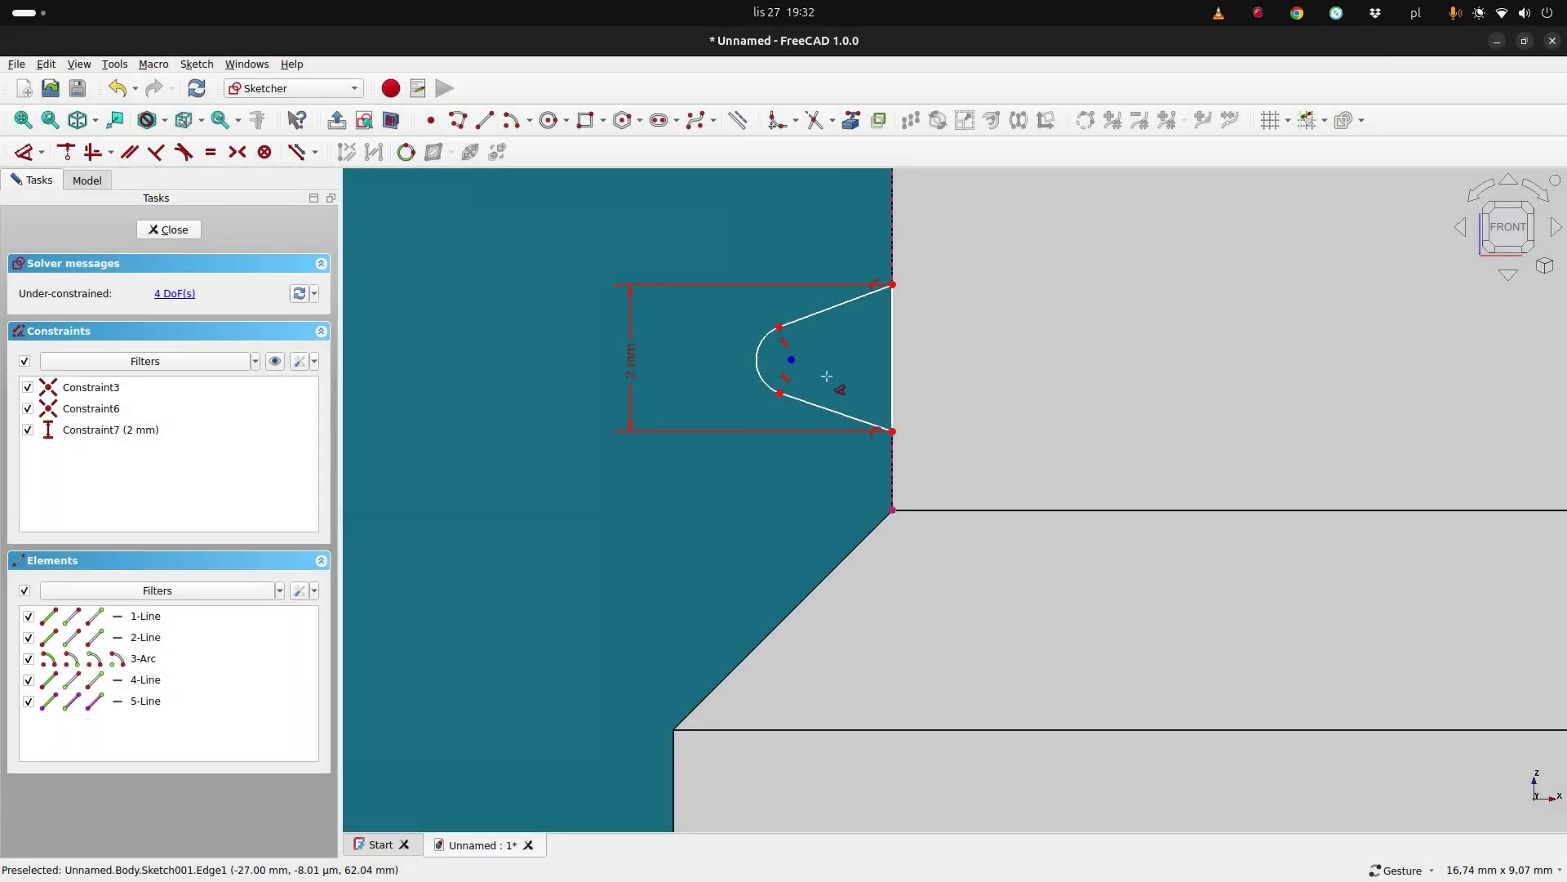
Constrain the small profile's two sloped sides to equal length.
{"action": "left_click", "coordinate": [820, 411]}
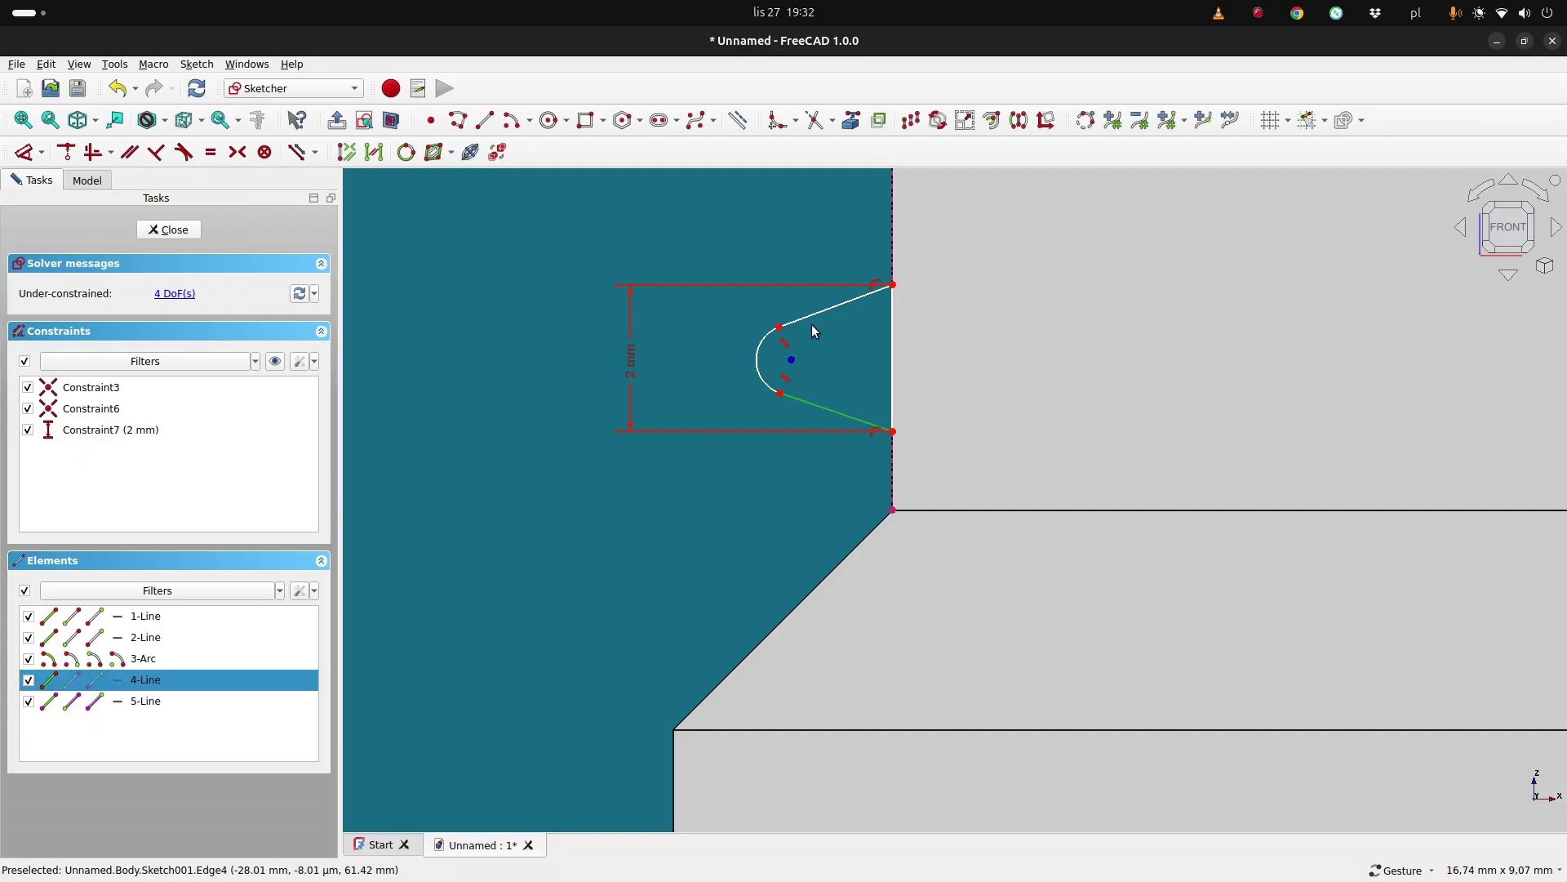
{"action": "left_click", "coordinate": [811, 318]}
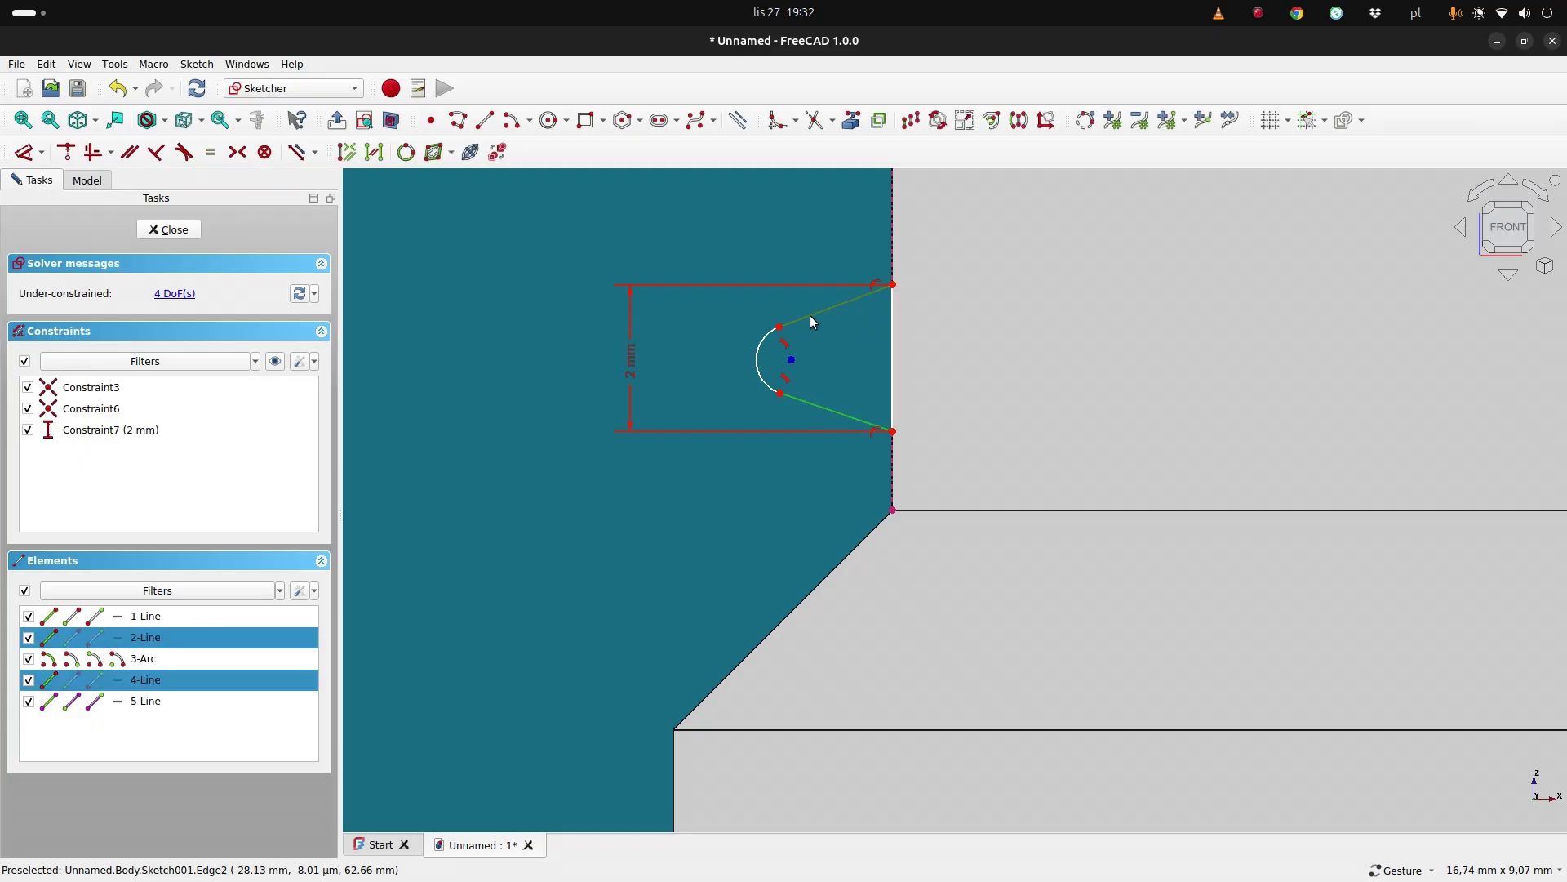
{"action": "key", "text": "e"}
Constrain the angle between the small profile's two sloped sides to 60°.
{"action": "left_click", "coordinate": [819, 405]}
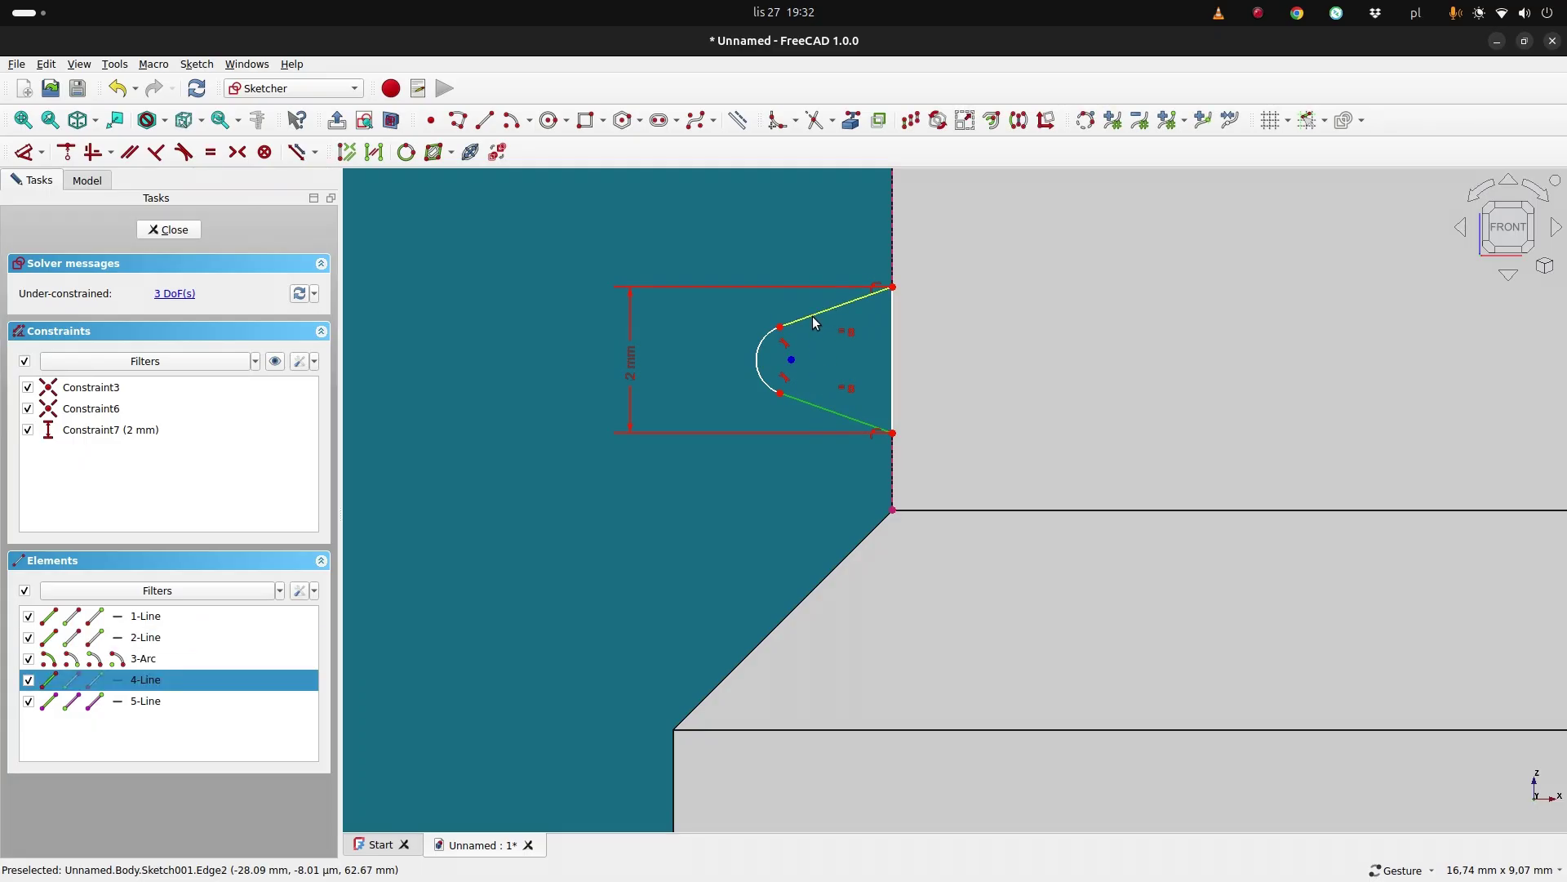
{"action": "left_click", "coordinate": [819, 323]}
{"action": "key", "text": "k"}
{"action": "key", "text": "a"}
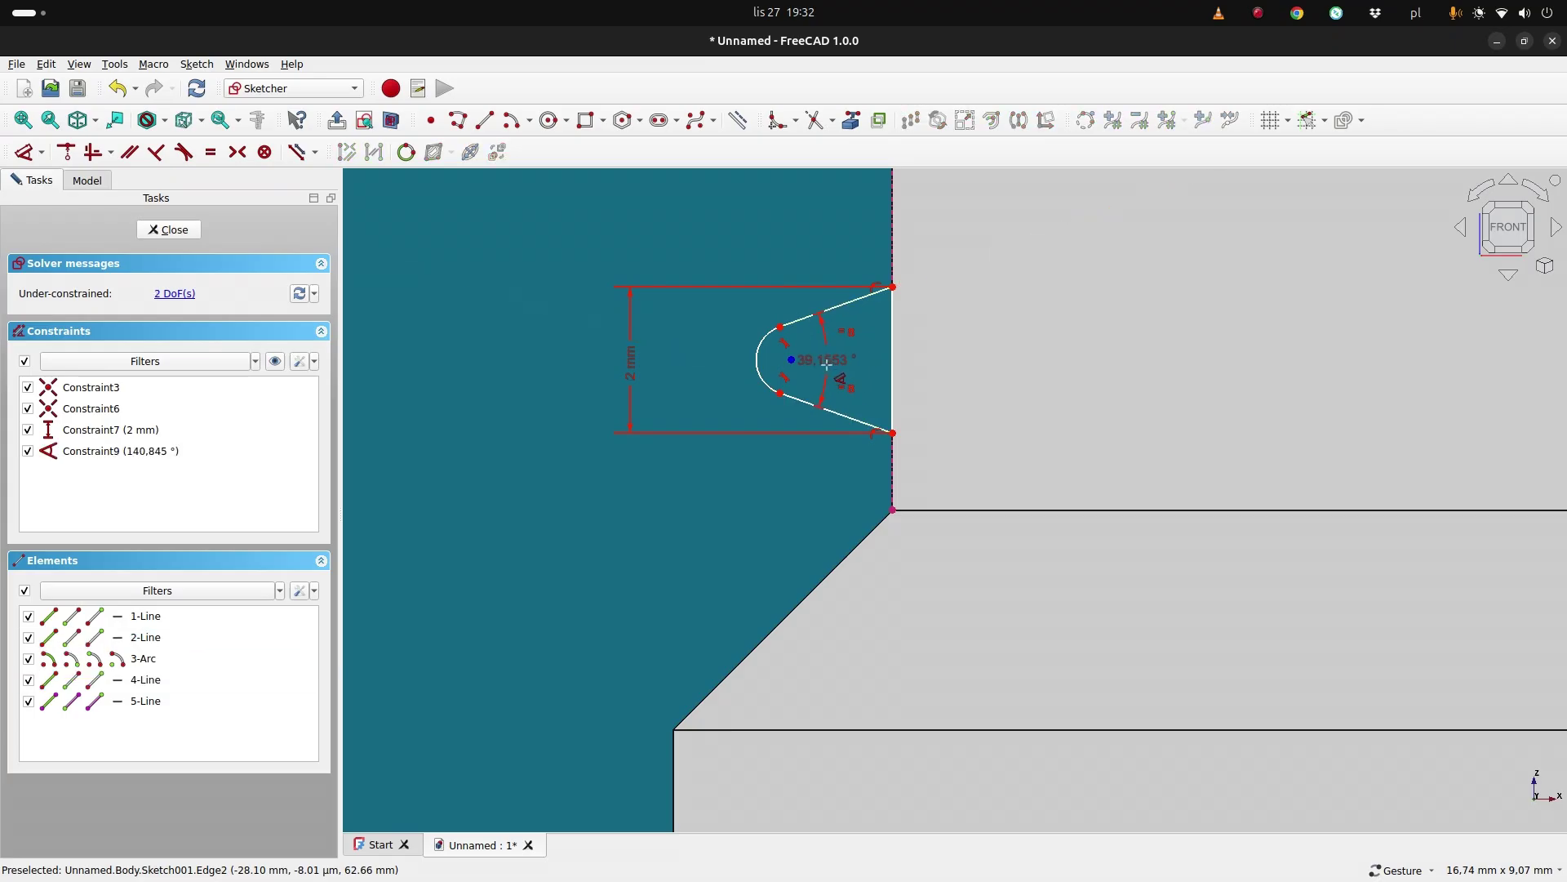
{"action": "left_click", "coordinate": [820, 376]}
{"action": "type", "text": "60"}
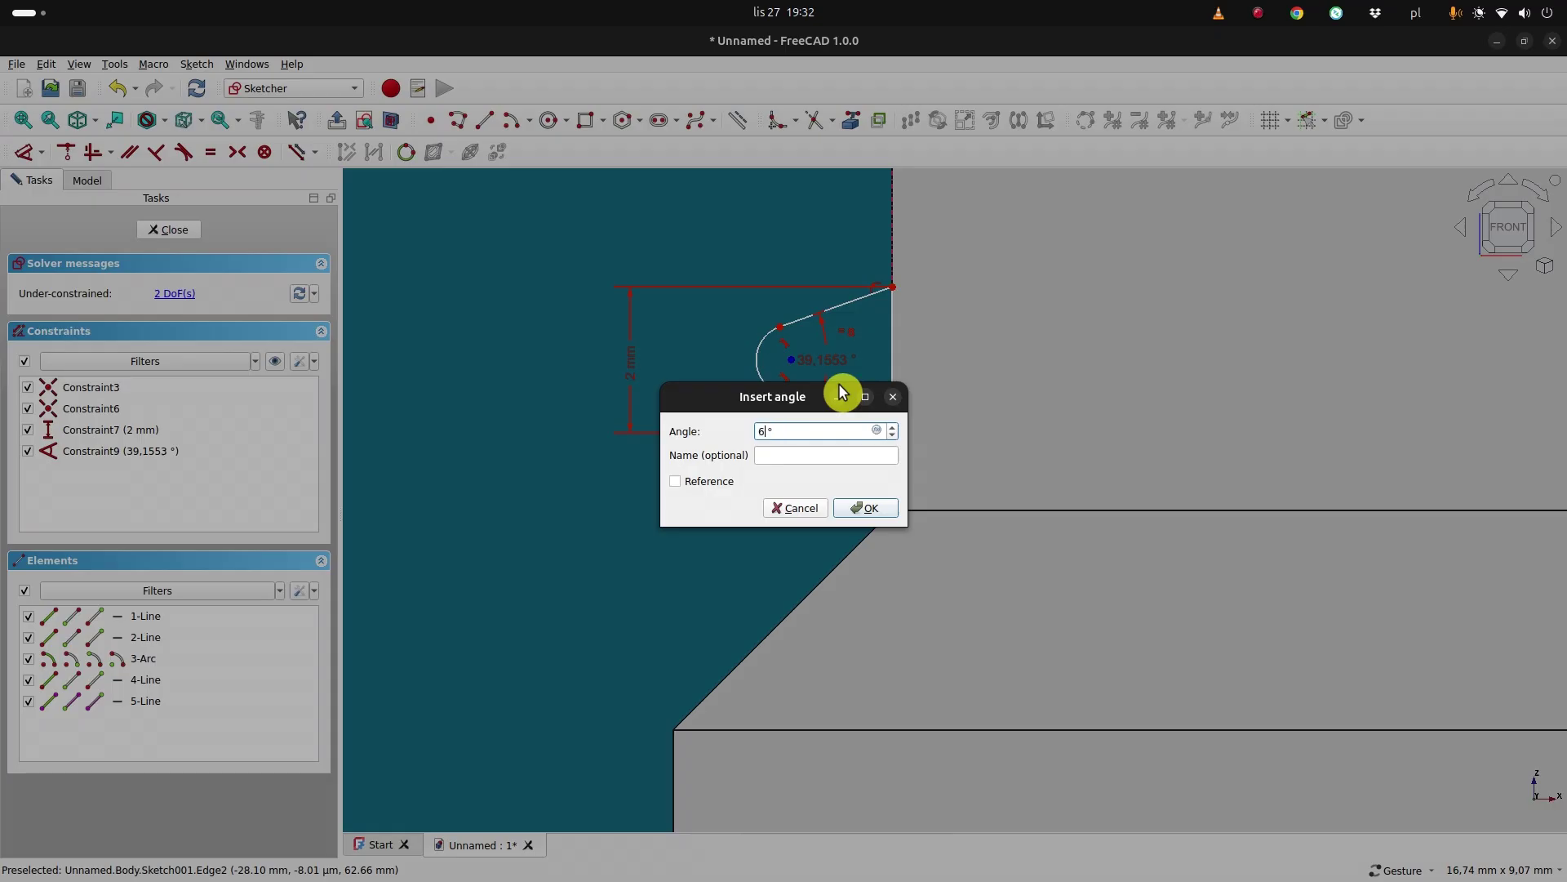
{"action": "left_click", "coordinate": [891, 510]}
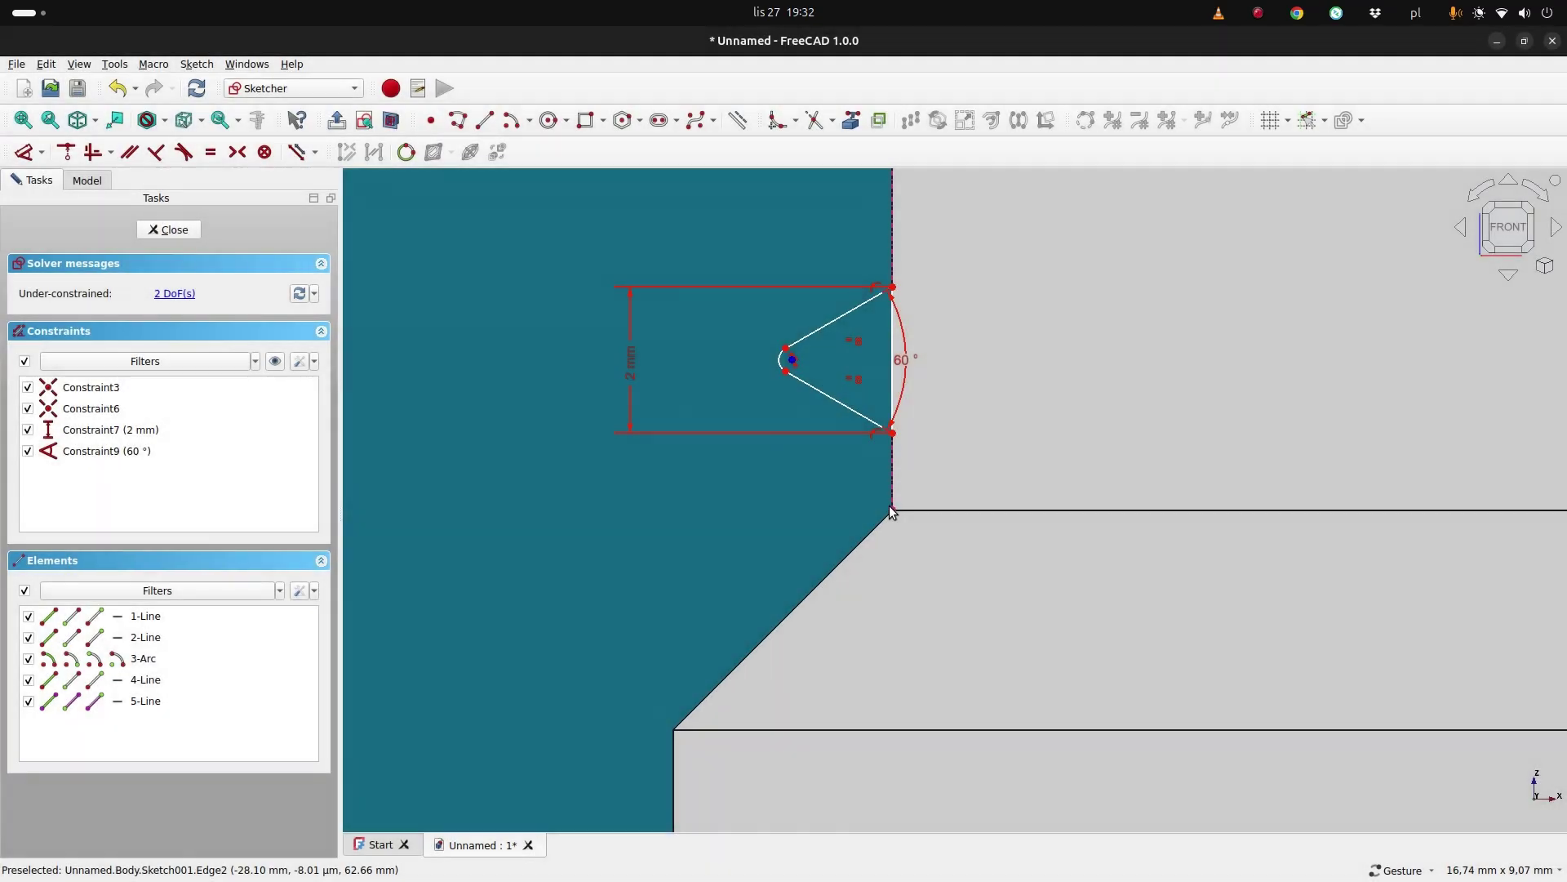
Constrain the radius of the small profile's rounded tip to 0,5 mm.
{"action": "left_click", "coordinate": [783, 360]}
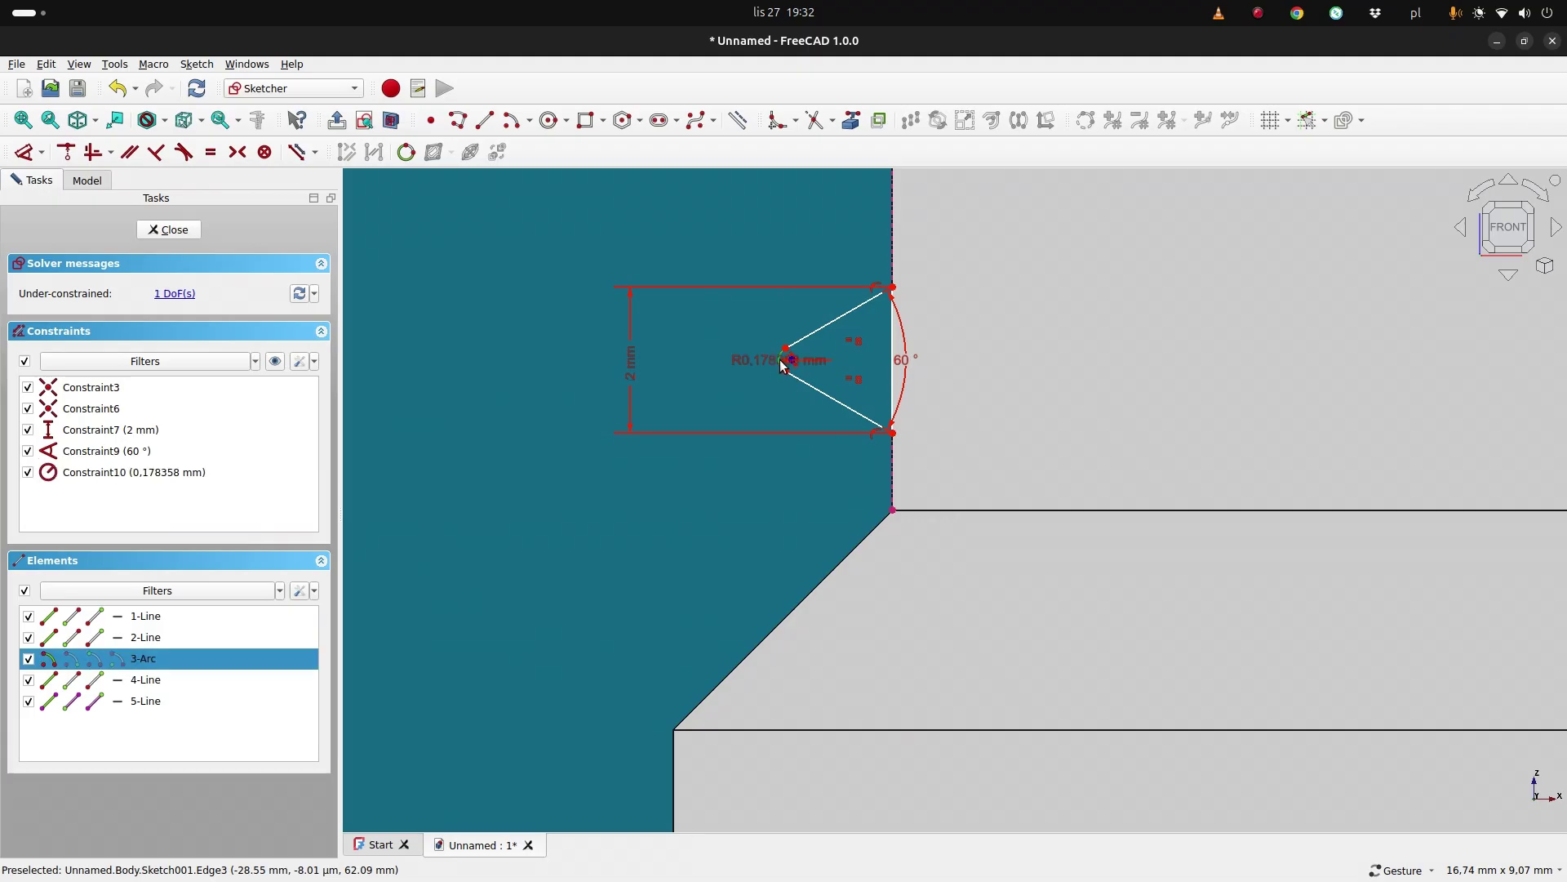
{"action": "left_click", "coordinate": [720, 382]}
{"action": "type", "text": "0,5"}
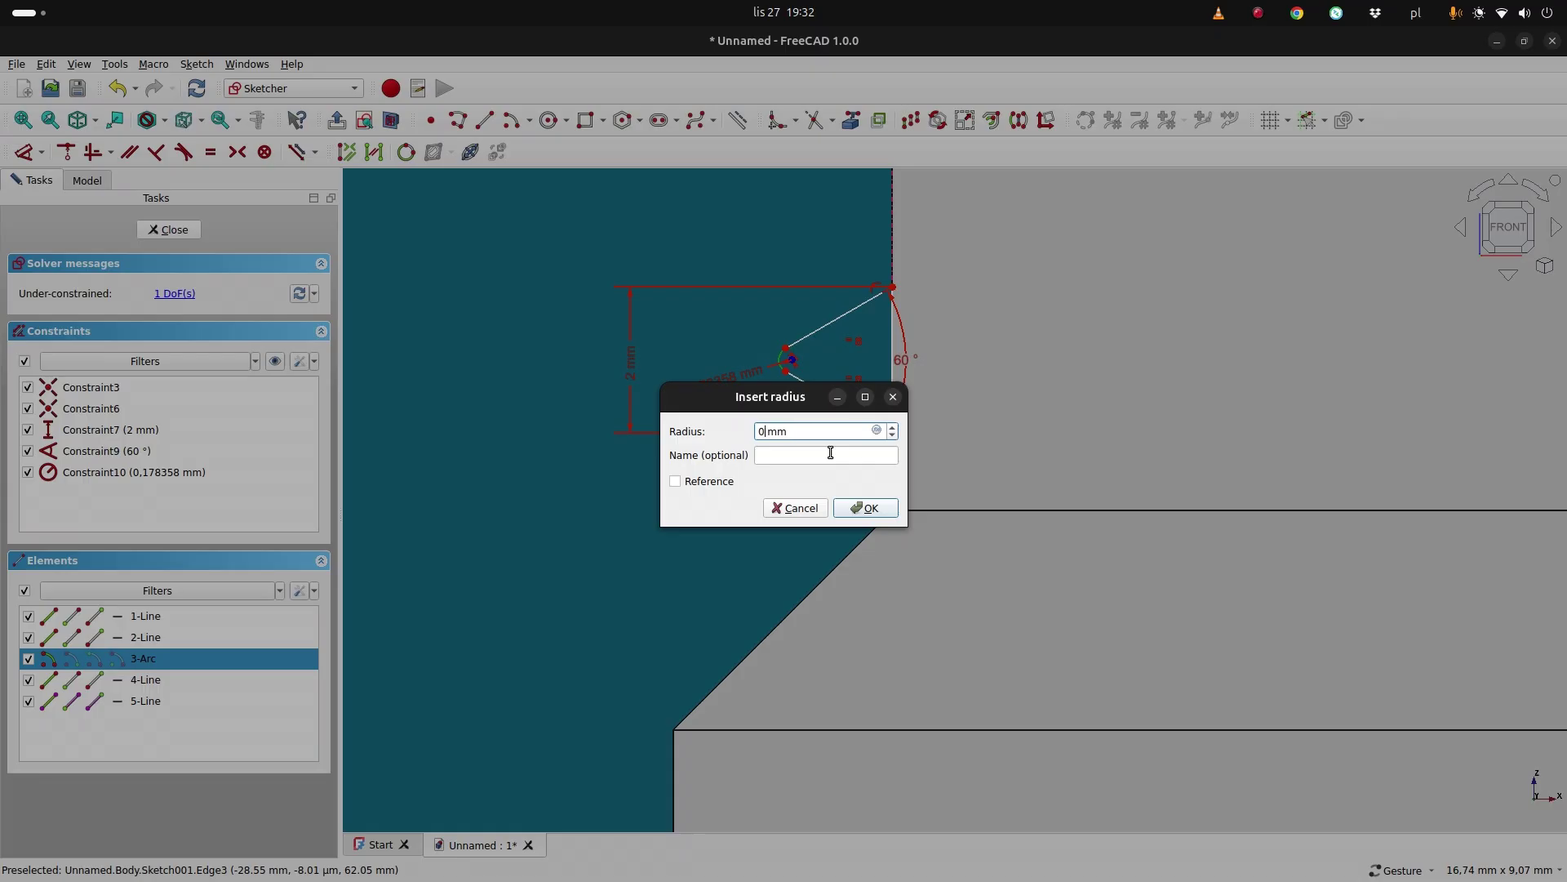
{"action": "key", "text": "Return"}
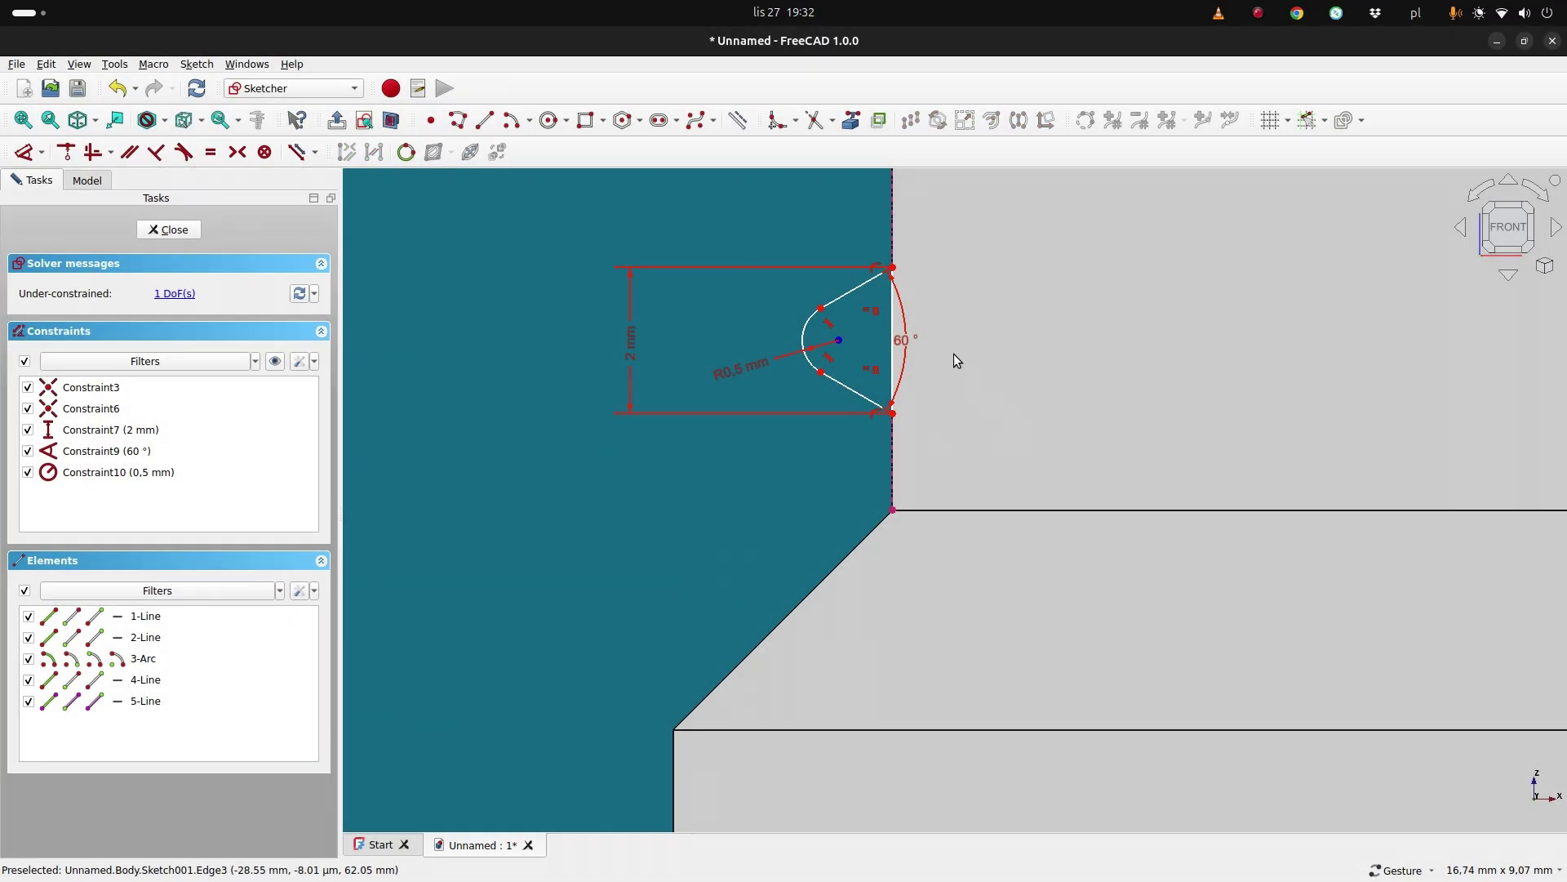
Constrain the distance from the neck's lower corner to the lower endpoint of the small profile's base to 1,5 mm.
{"action": "left_click_drag", "start_coordinate": [849, 398], "coordinate": [806, 409]}
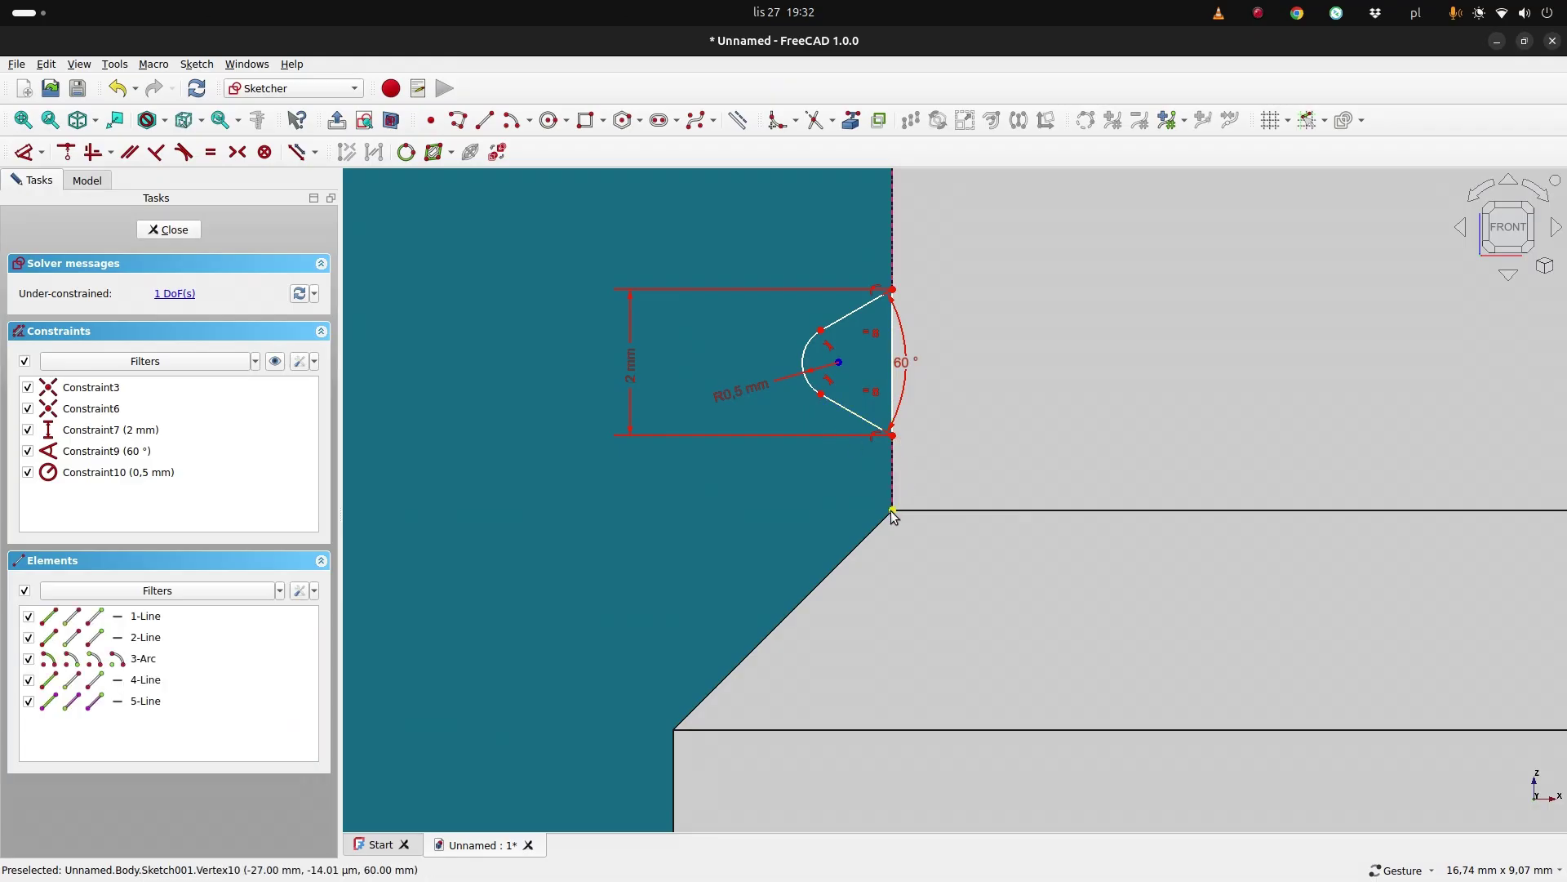
{"action": "left_click", "coordinate": [892, 510]}
{"action": "left_click", "coordinate": [893, 435]}
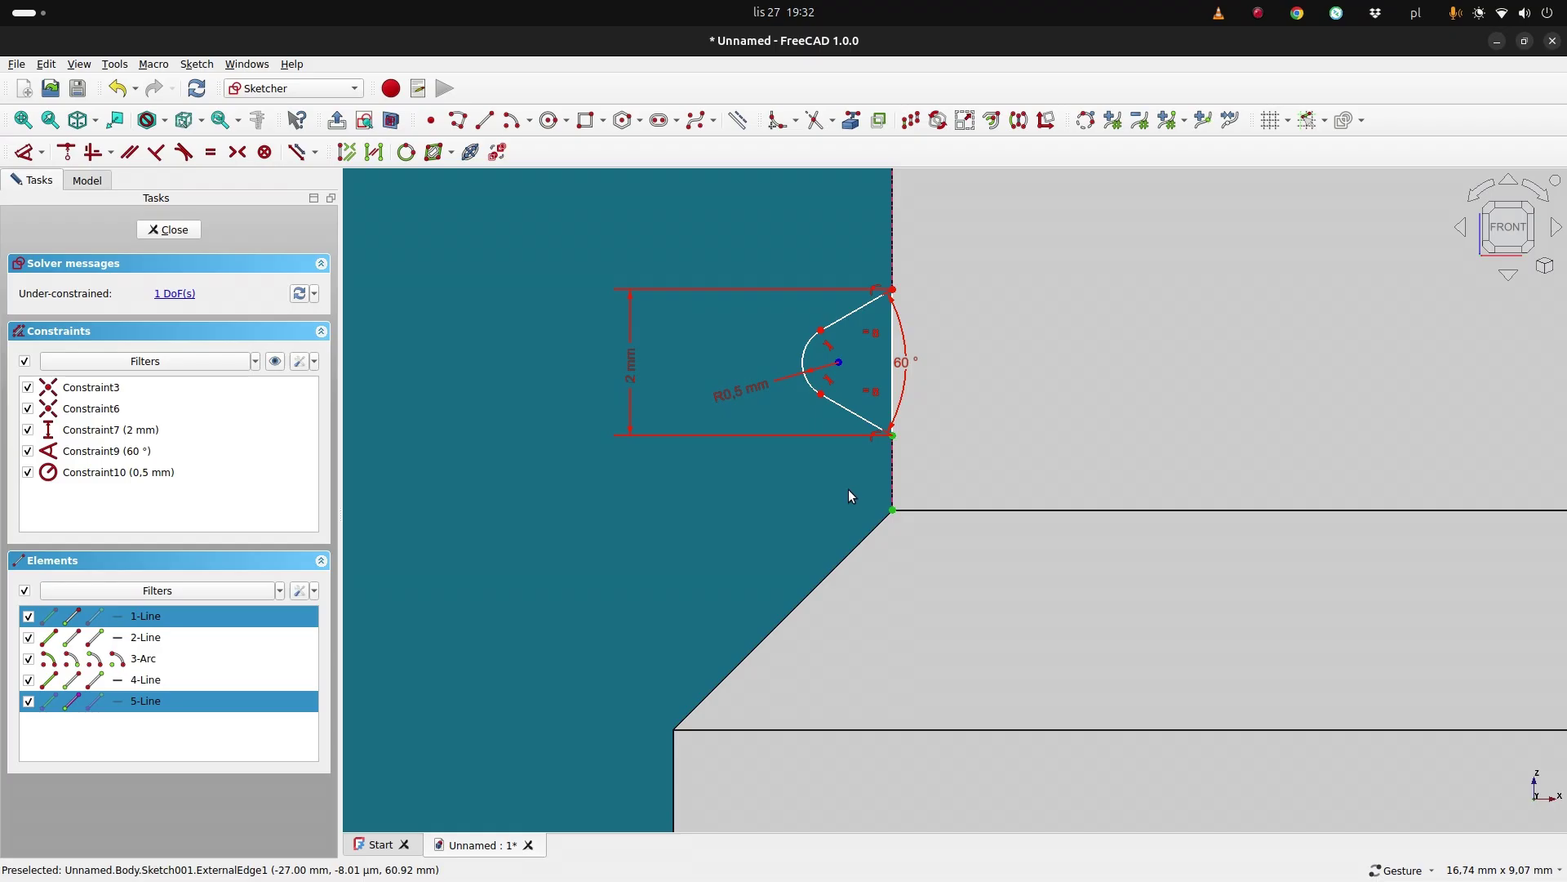
{"action": "key", "text": "i"}
{"action": "mouse_move", "coordinate": [796, 481]}
{"action": "left_mouse_down"}
{"action": "mouse_move", "coordinate": [734, 500]}
{"action": "mouse_move", "coordinate": [732, 477]}
{"action": "mouse_move", "coordinate": [693, 563]}
{"action": "left_mouse_up"}
{"action": "double_click", "coordinate": [691, 563]}
{"action": "type", "text": "1,5"}
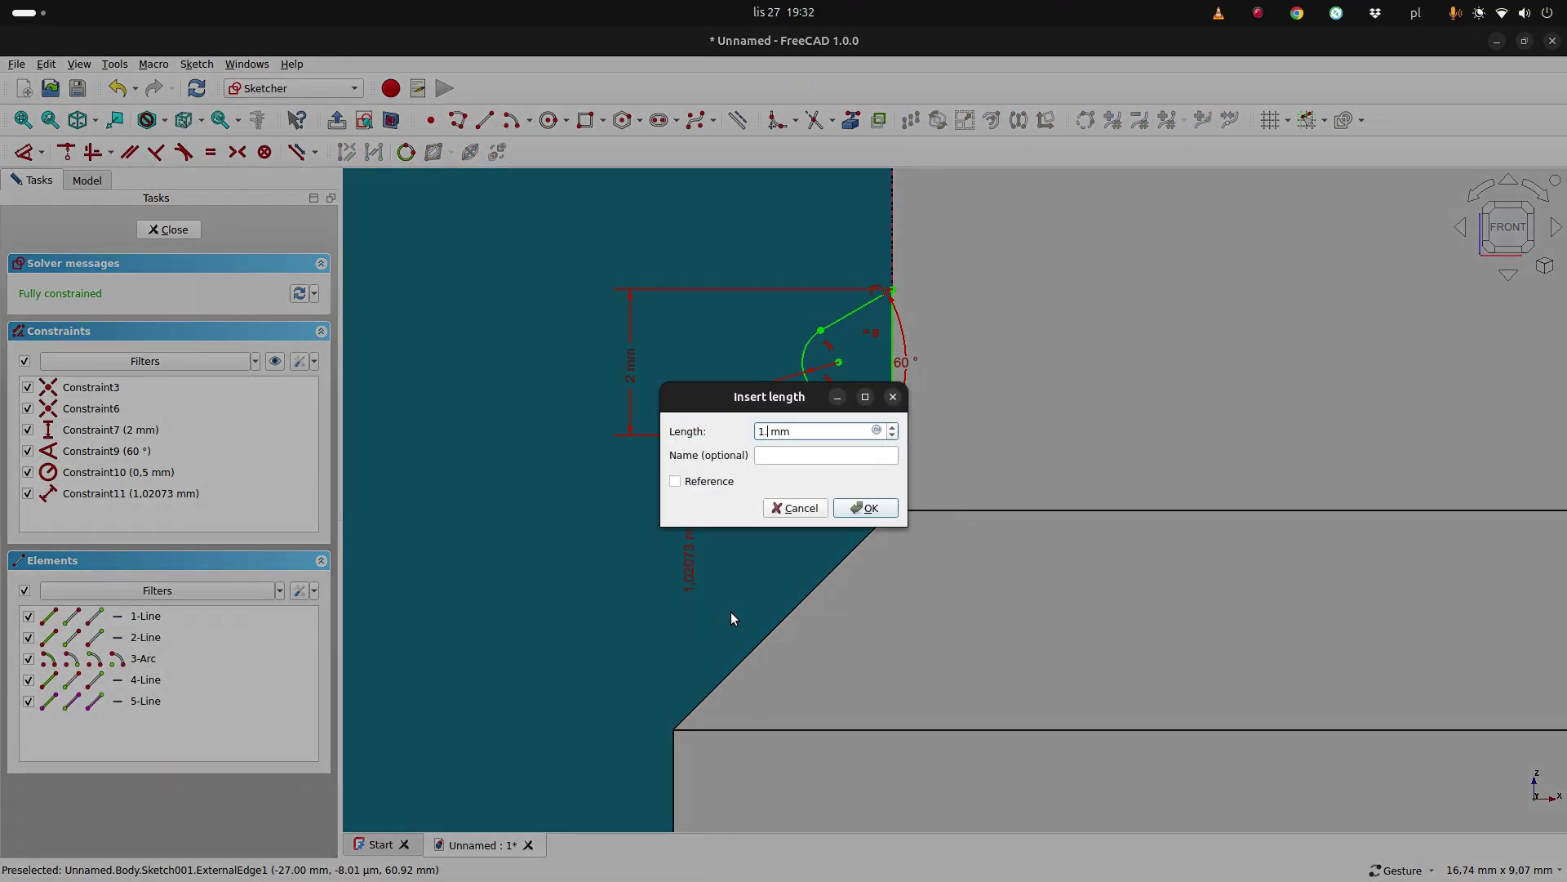
{"action": "key", "text": "Return"}
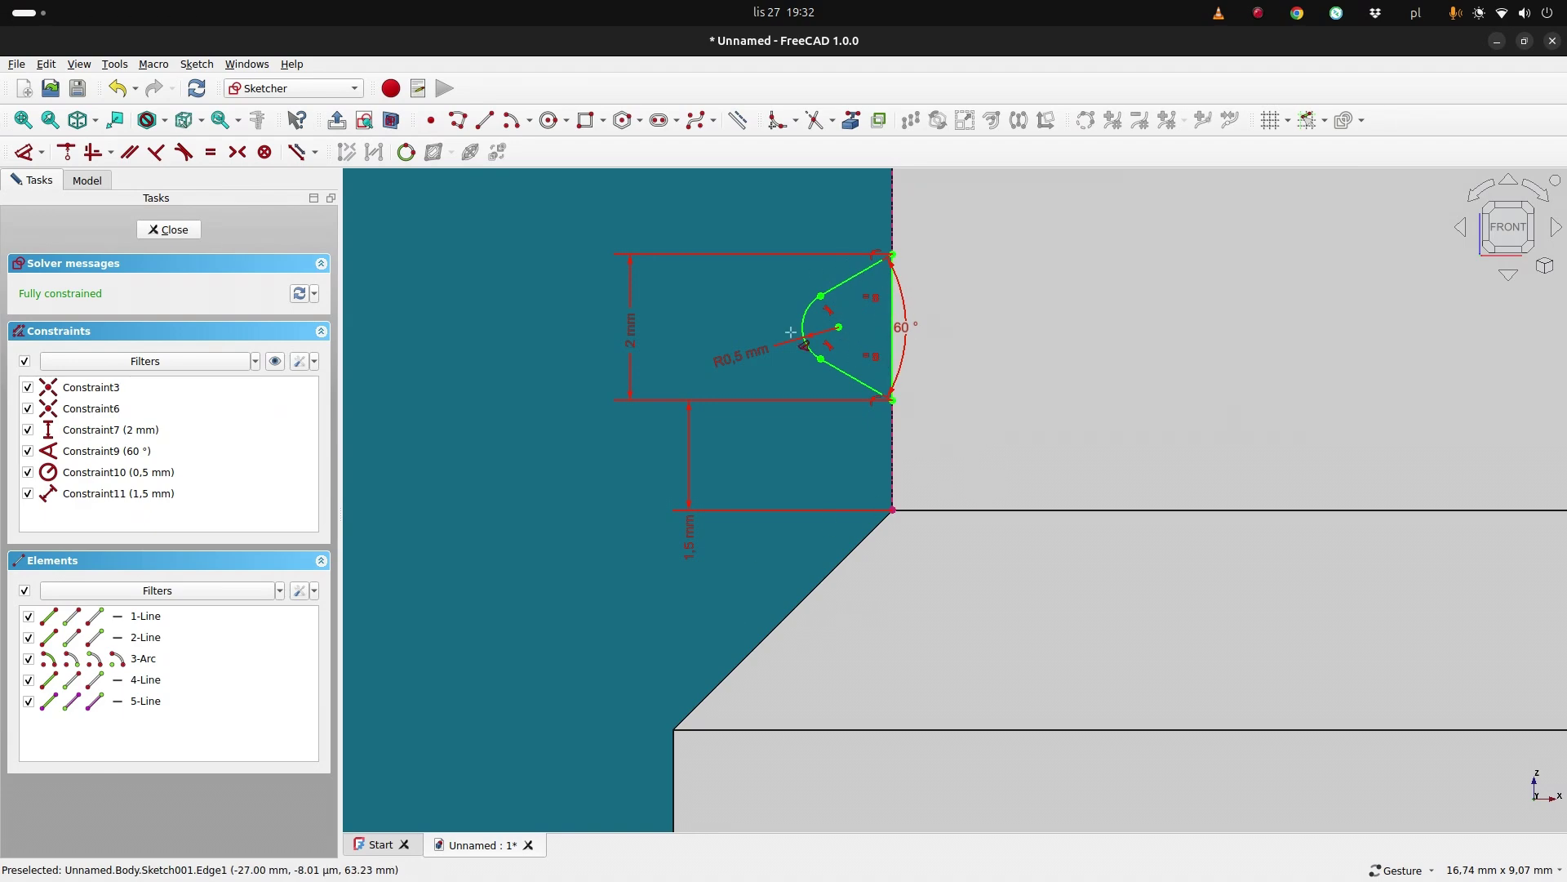
Finish the sketch and start an additive helix of the small profile around the vertical sketch axis.
{"action": "left_click", "coordinate": [195, 230]}
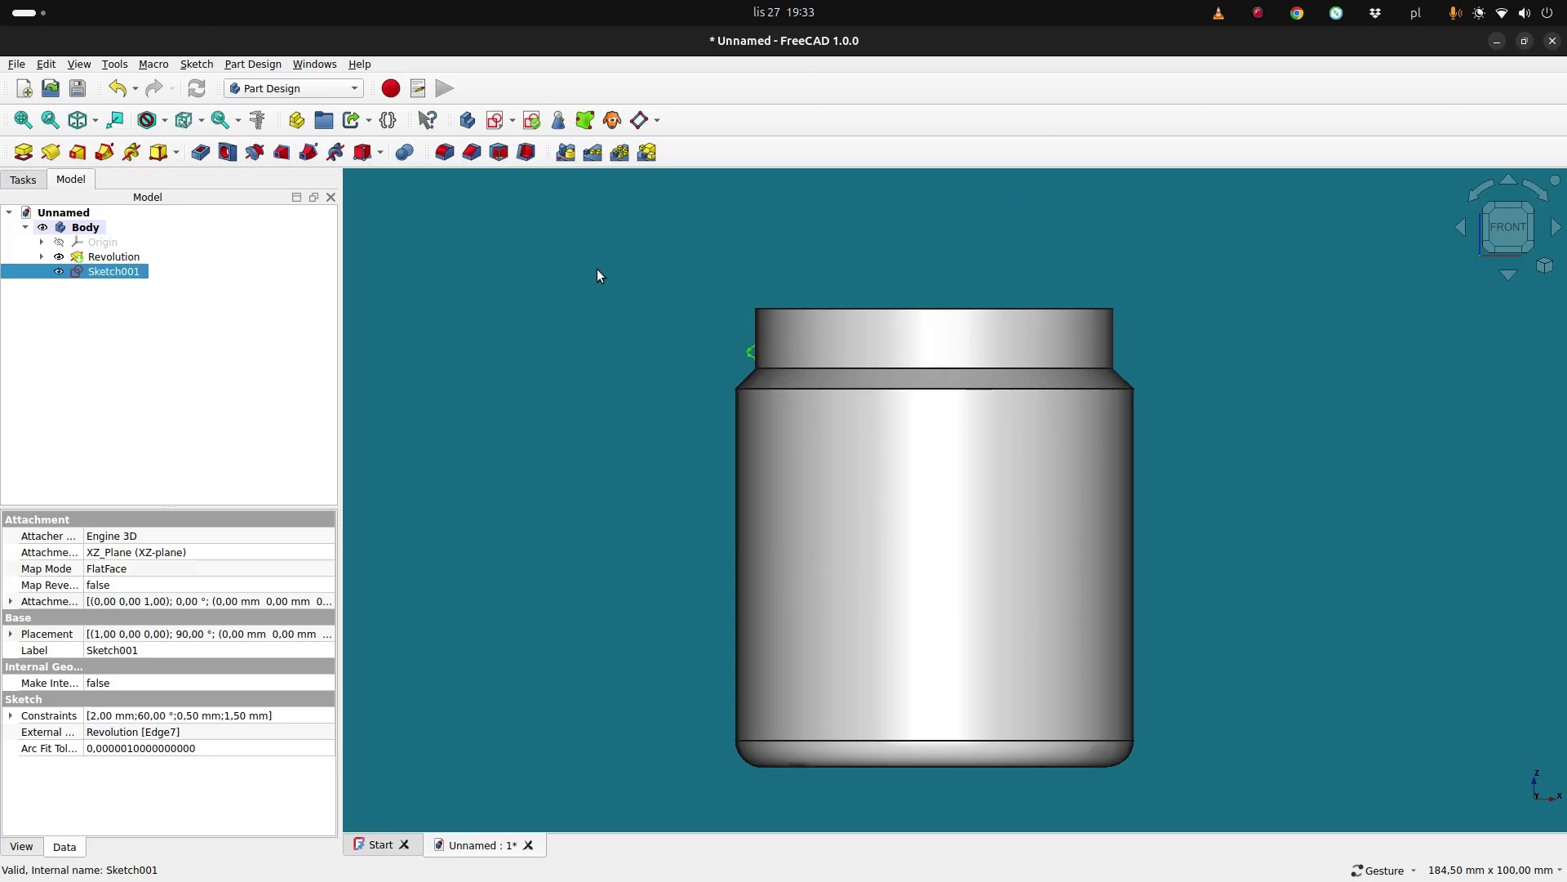
{"action": "left_click", "coordinate": [133, 152]}
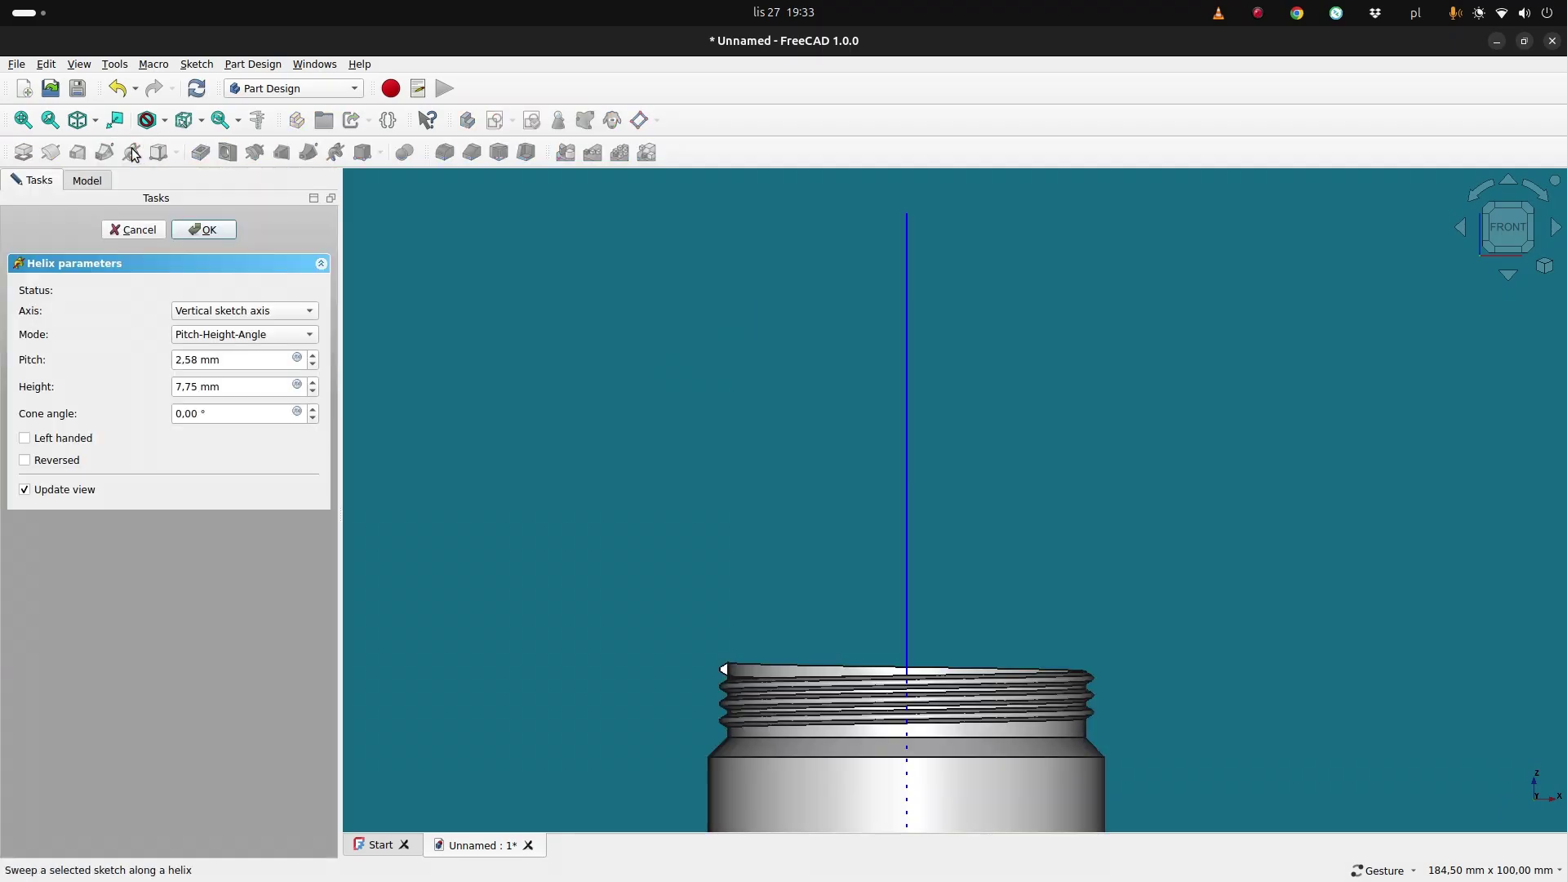
{"action": "scroll", "coordinate": [742, 581], "scroll_direction": "up", "scroll_amount": 2}
{"action": "mouse_move", "coordinate": [743, 581]}
{"action": "left_mouse_down"}
{"action": "mouse_move", "coordinate": [927, 536]}
{"action": "mouse_move", "coordinate": [846, 588]}
{"action": "mouse_move", "coordinate": [828, 653]}
{"action": "mouse_move", "coordinate": [734, 384]}
{"action": "mouse_move", "coordinate": [796, 635]}
{"action": "left_mouse_up"}
{"action": "left_click_drag", "start_coordinate": [889, 565], "coordinate": [947, 457]}
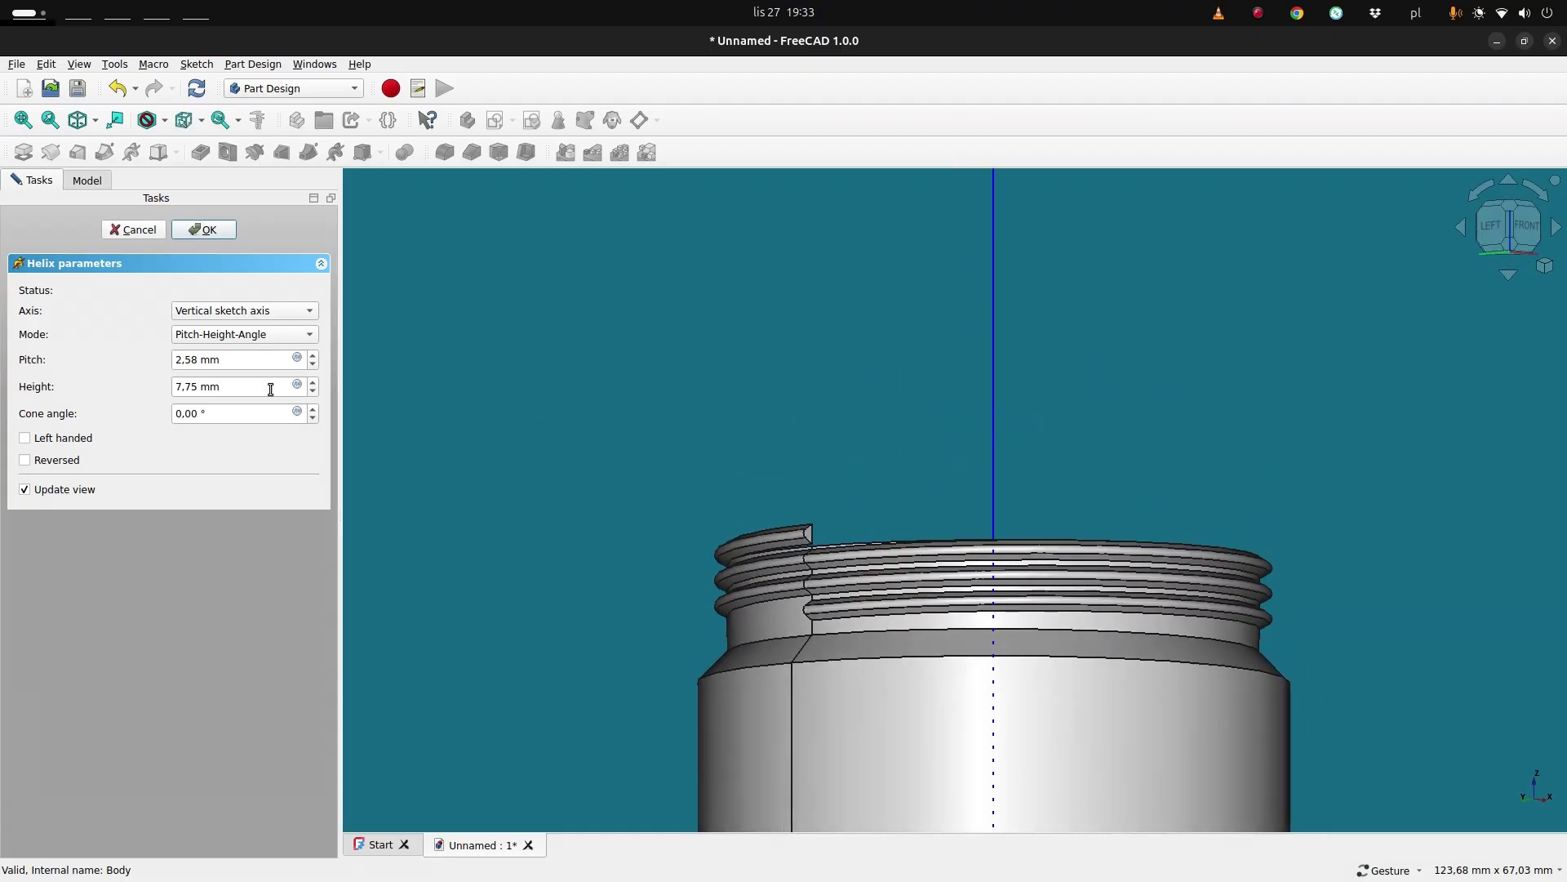
Define the helix in Pitch-Turns-Angle mode with a pitch of 4 mm and 1 turn.
{"action": "double_click", "coordinate": [194, 360]}
{"action": "left_click", "coordinate": [243, 335]}
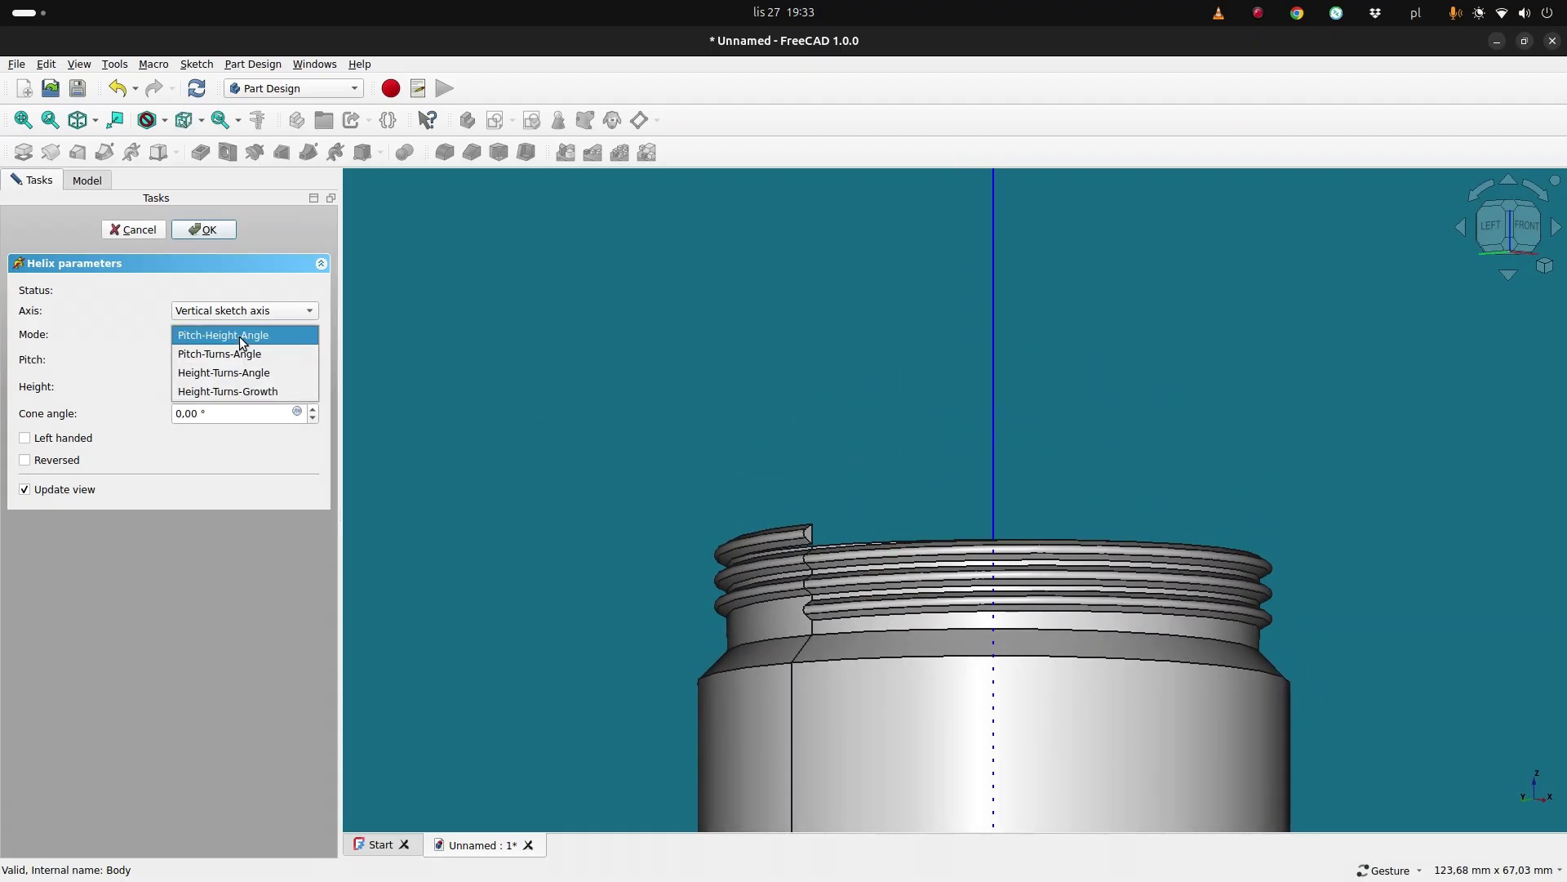
{"action": "left_click", "coordinate": [200, 354]}
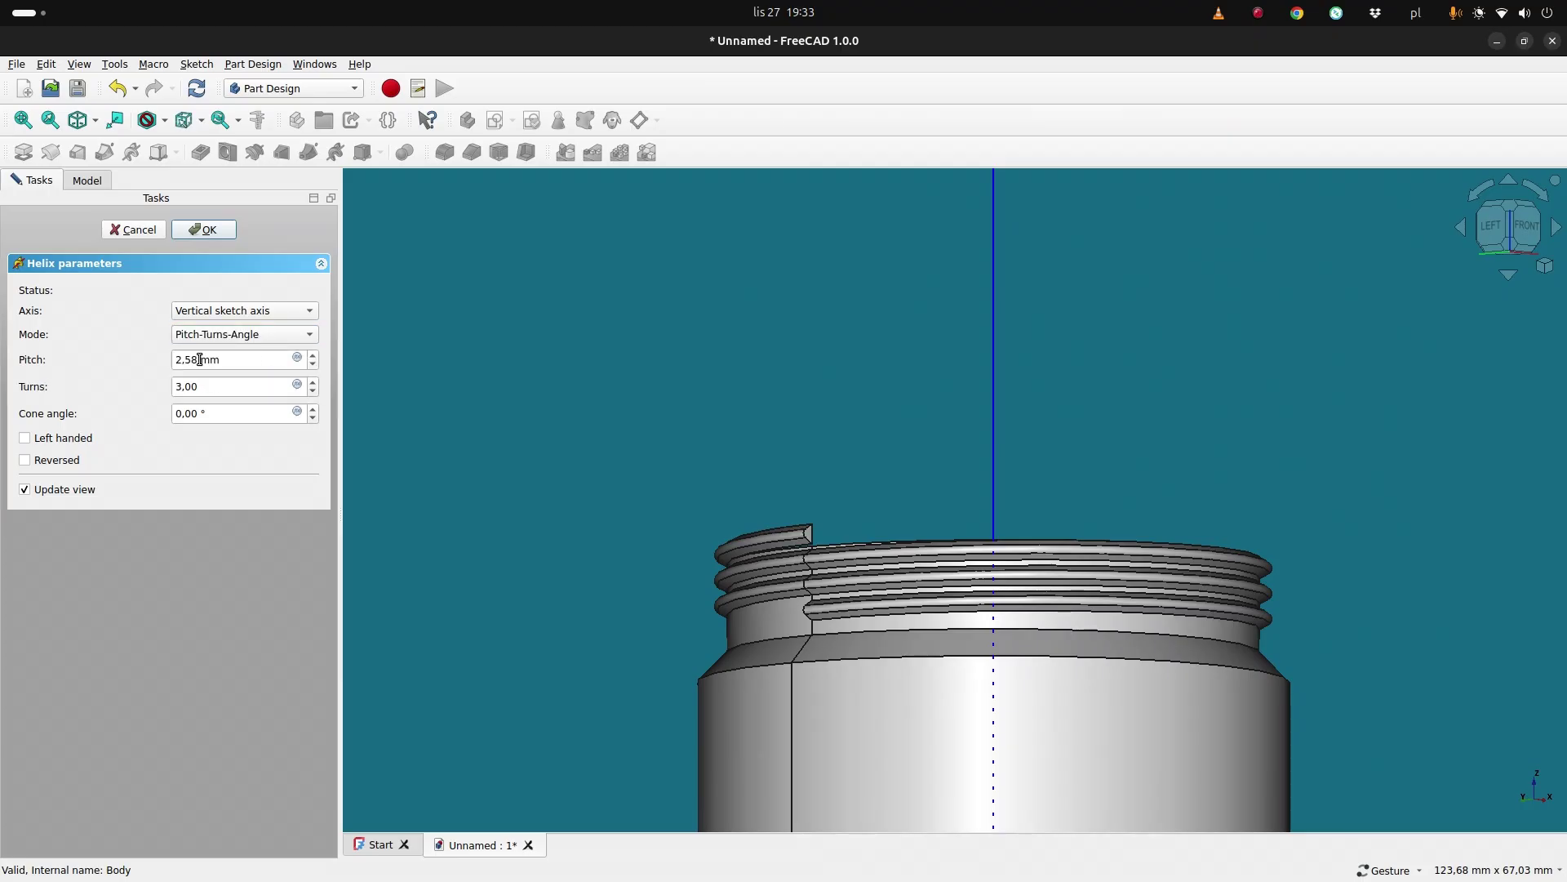
{"action": "double_click", "coordinate": [193, 360]}
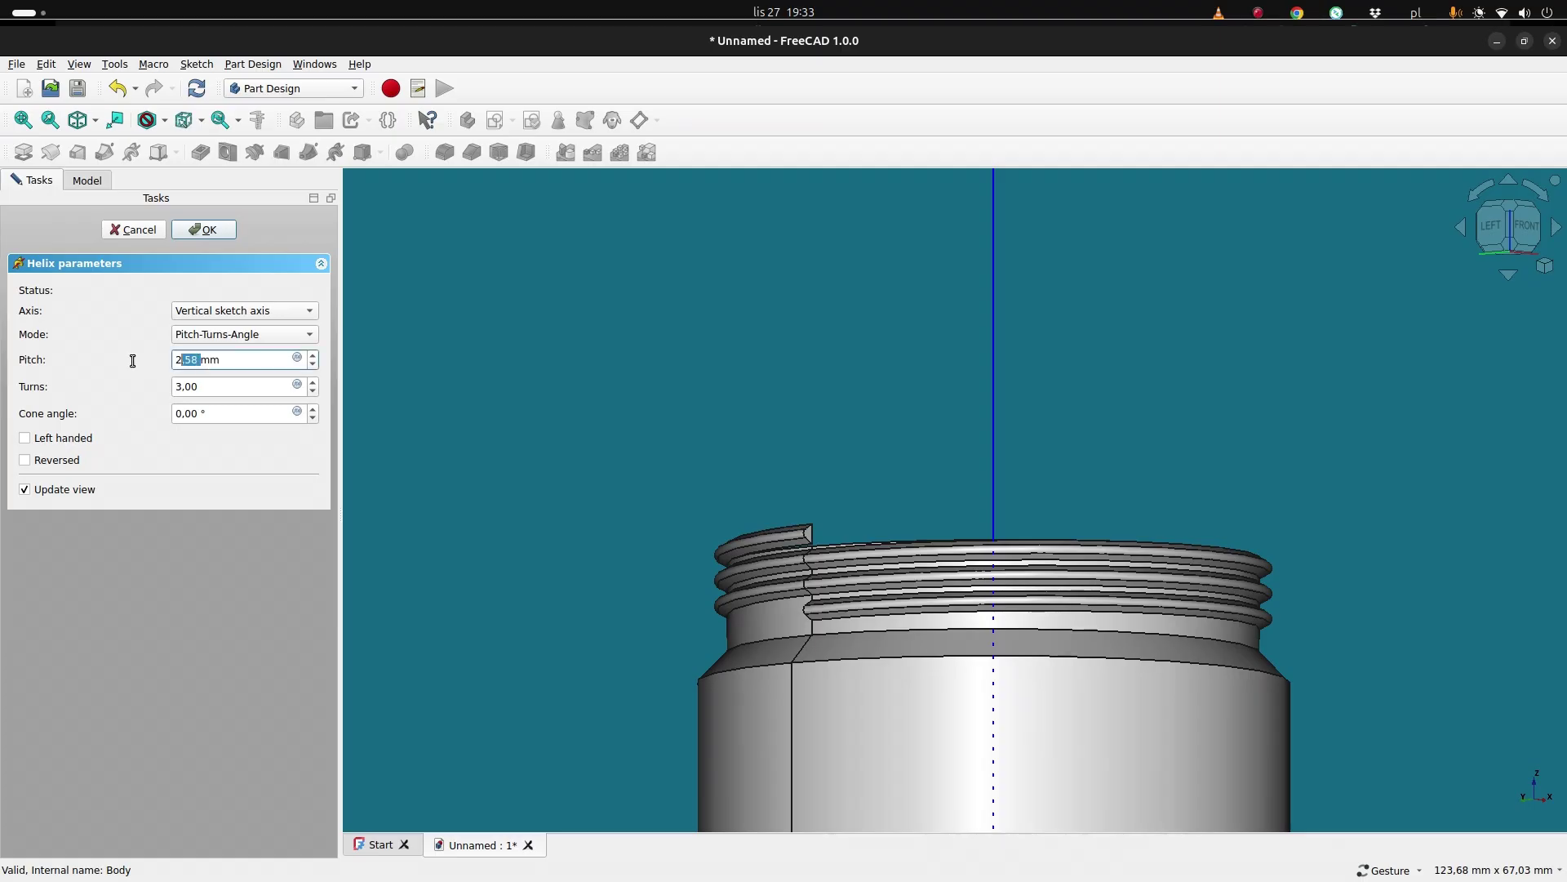
{"action": "left_click_drag", "start_coordinate": [133, 360], "coordinate": [126, 360]}
{"action": "type", "text": "4"}
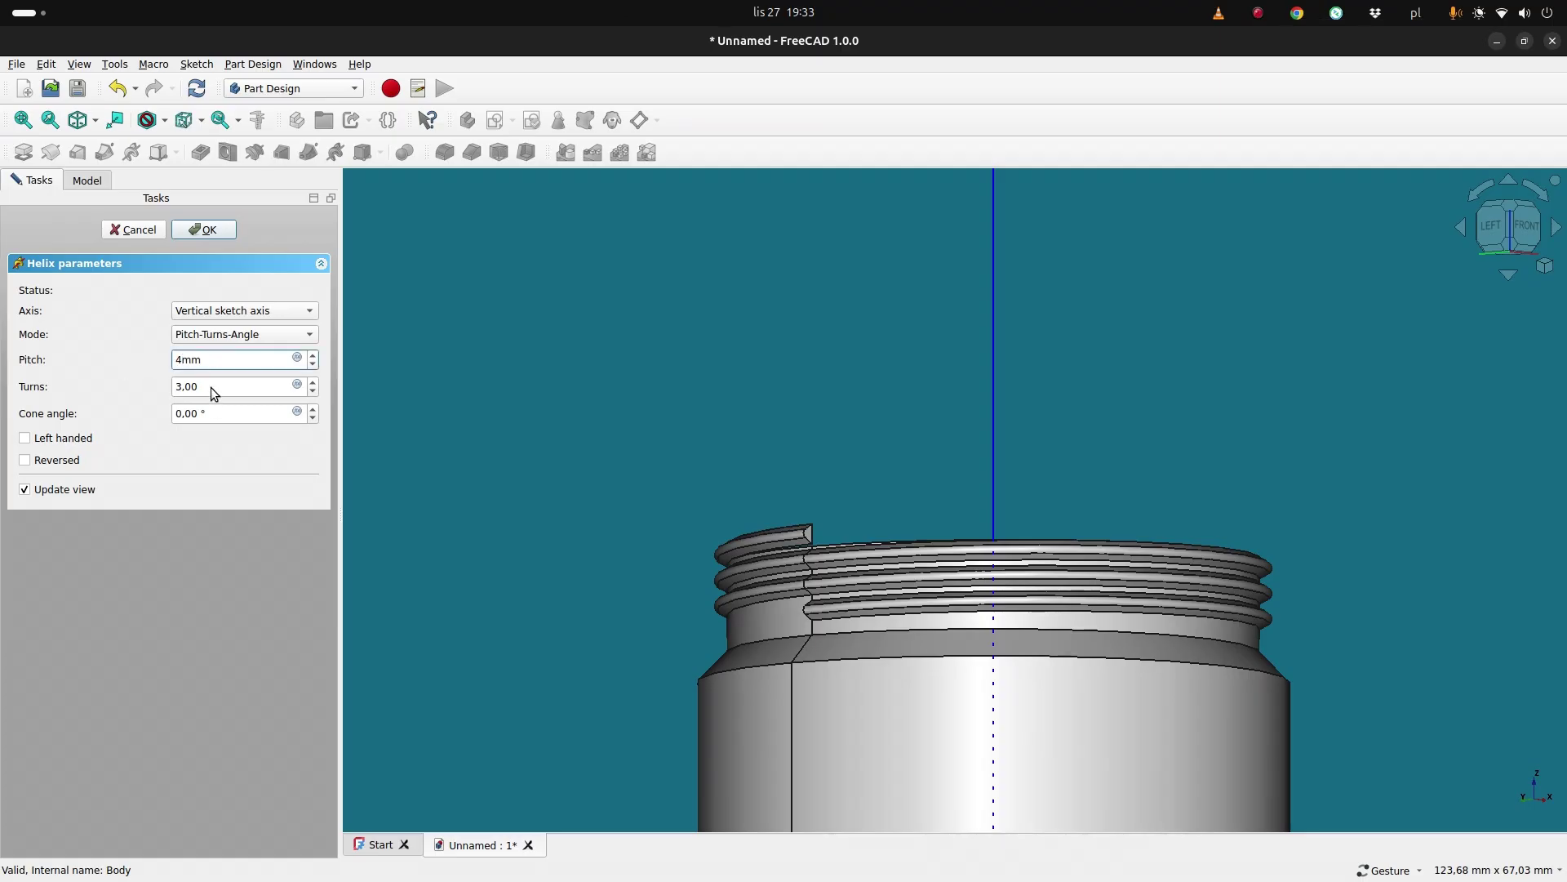
{"action": "left_click_drag", "start_coordinate": [211, 387], "coordinate": [123, 381]}
{"action": "type", "text": "1"}
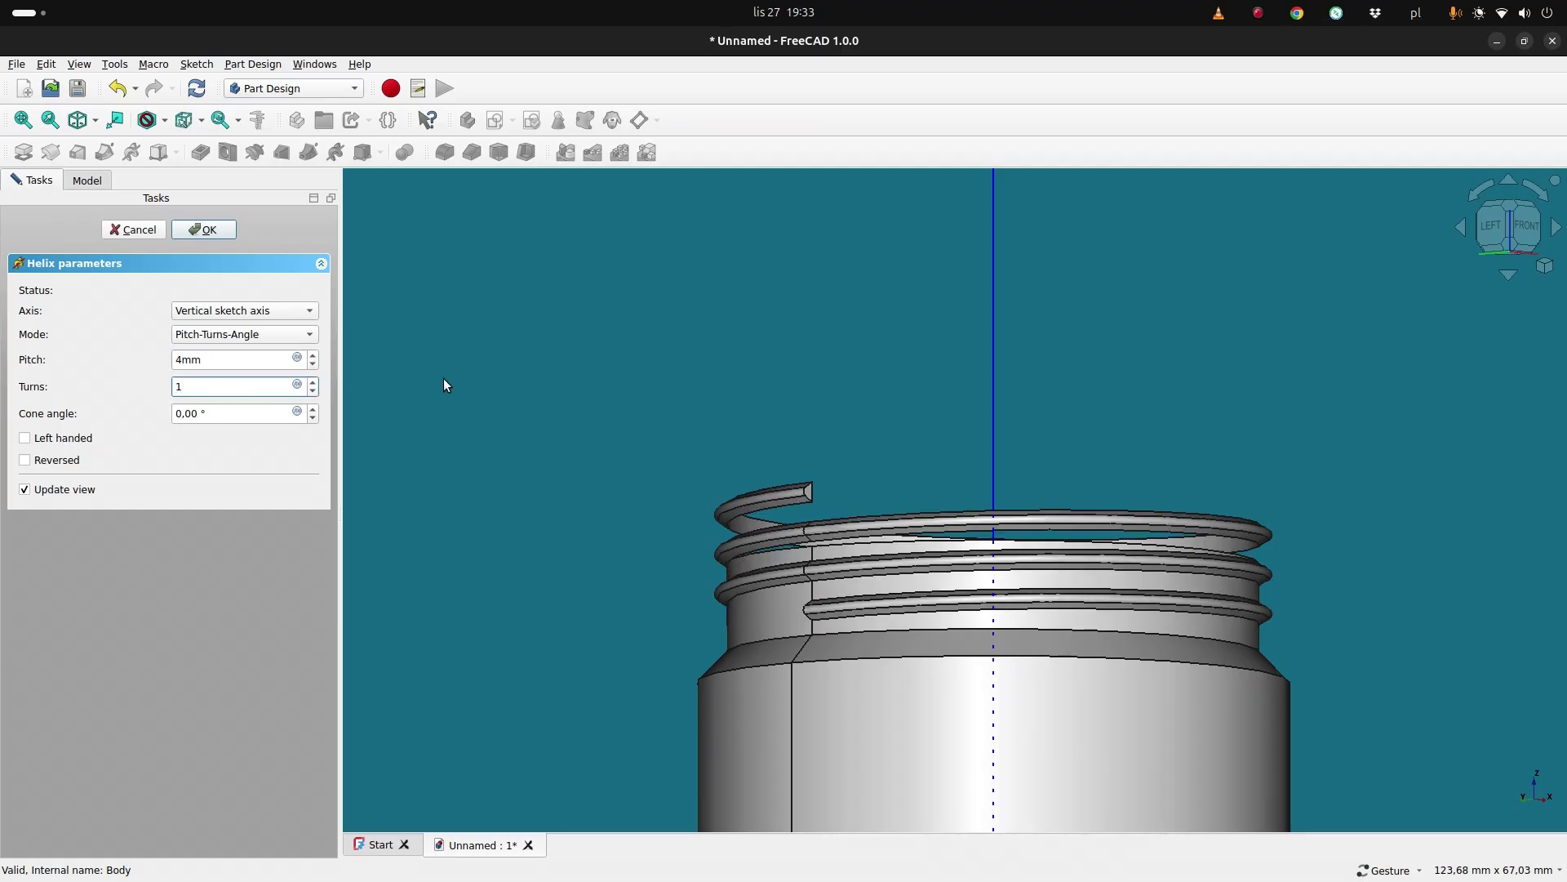
{"action": "key", "text": "Tab"}
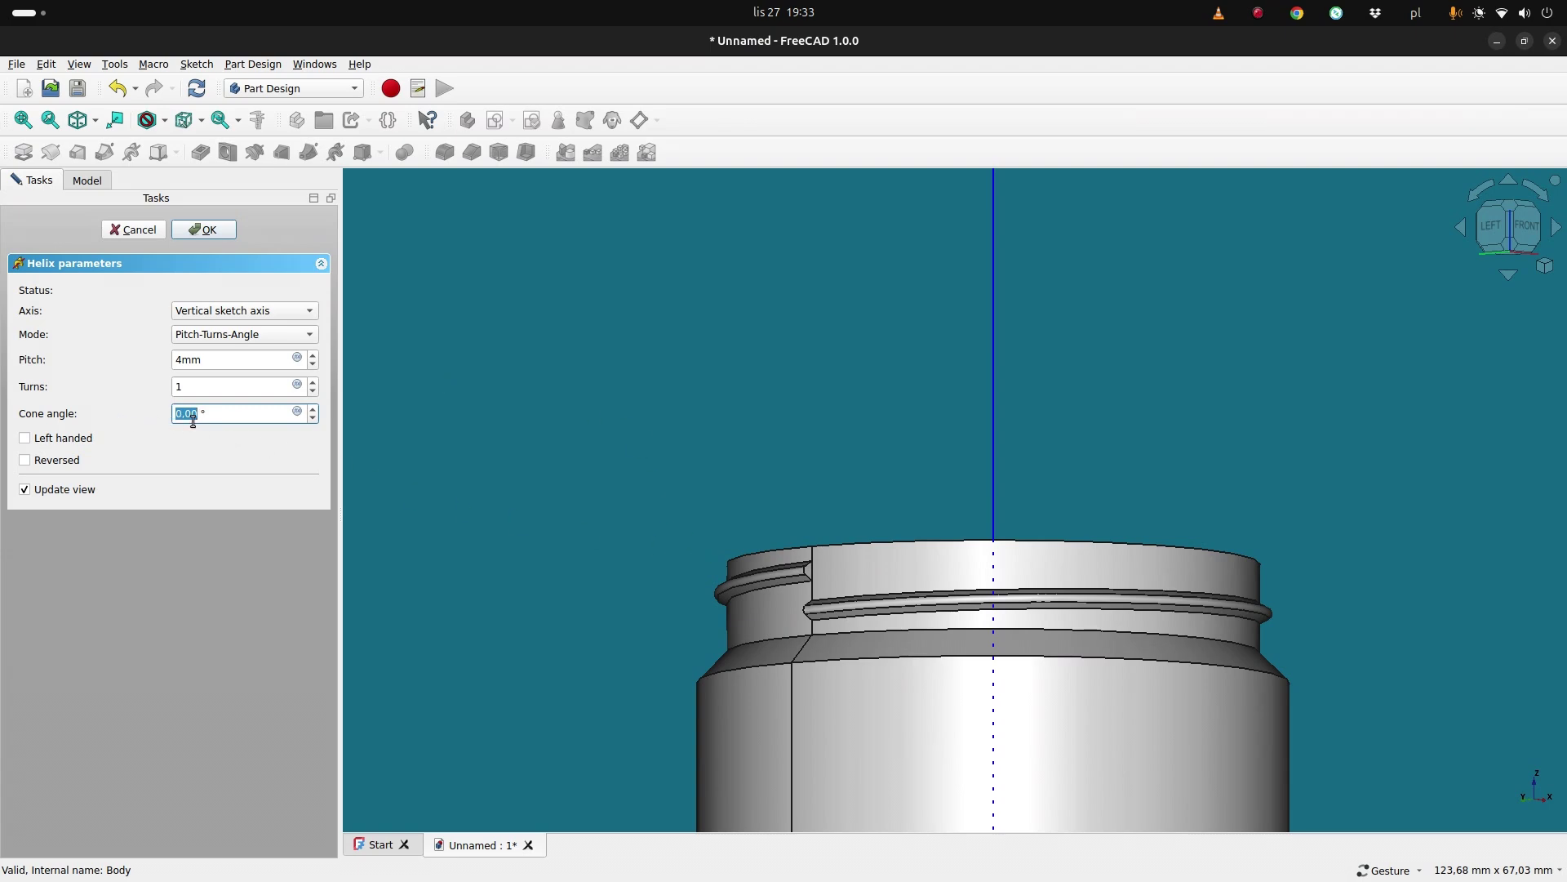
Try cone angles between 2° and -14° on the helix, and return the cone angle to 0°.
{"action": "left_click", "coordinate": [229, 416]}
{"action": "double_click", "coordinate": [230, 417]}
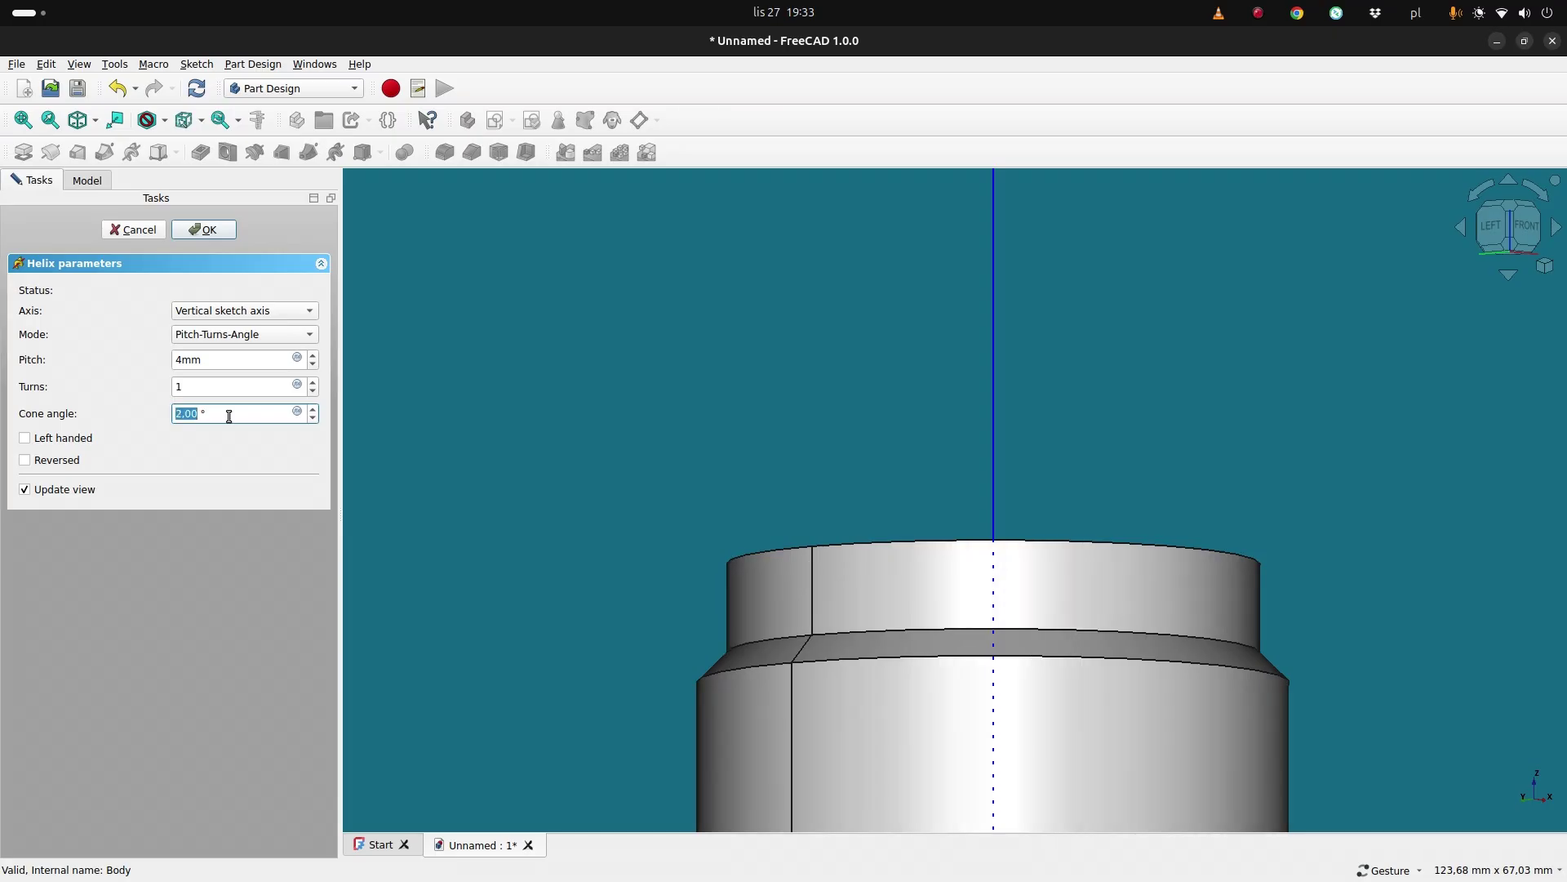
{"action": "scroll", "coordinate": [229, 416], "scroll_direction": "down", "scroll_amount": 4}
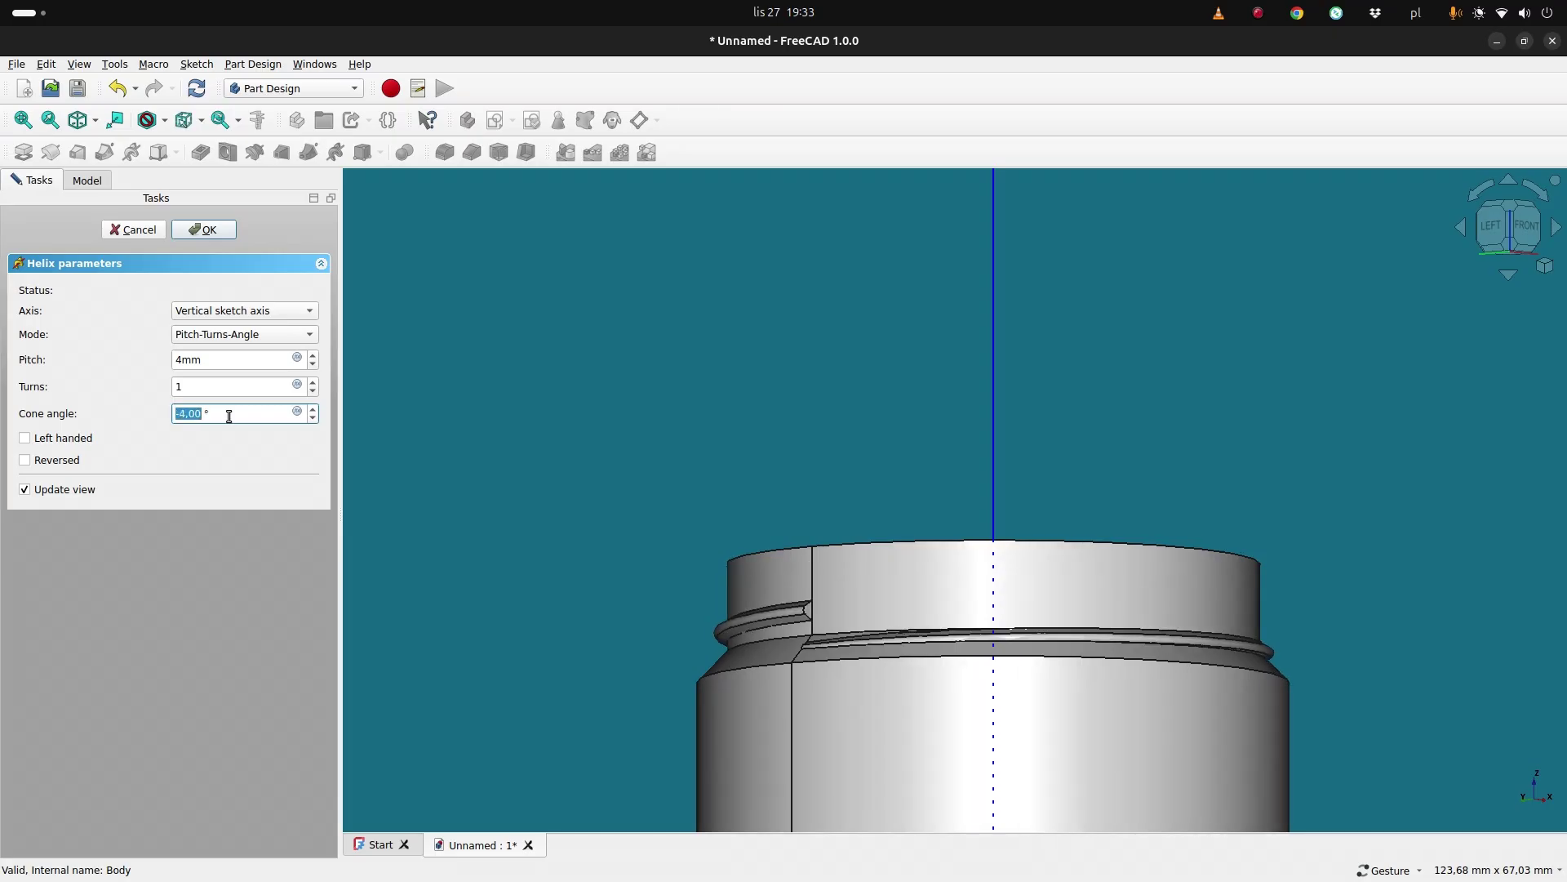
{"action": "scroll", "coordinate": [229, 417], "scroll_direction": "up", "scroll_amount": 2}
{"action": "right_click_drag", "start_coordinate": [524, 392], "coordinate": [444, 362]}
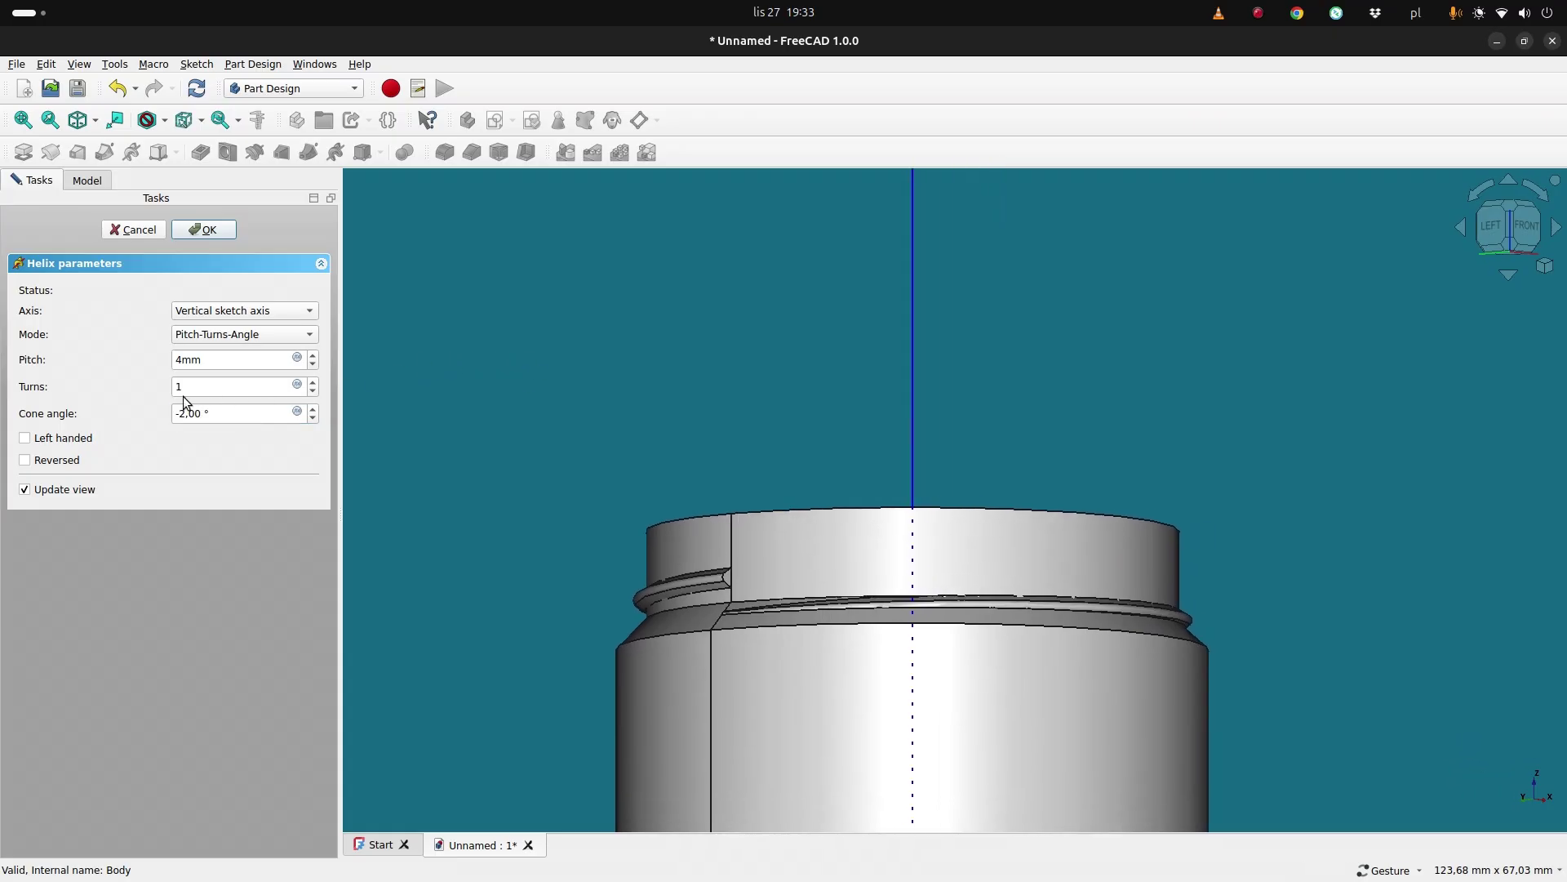
{"action": "scroll", "coordinate": [211, 410], "scroll_direction": "up", "scroll_amount": 3}
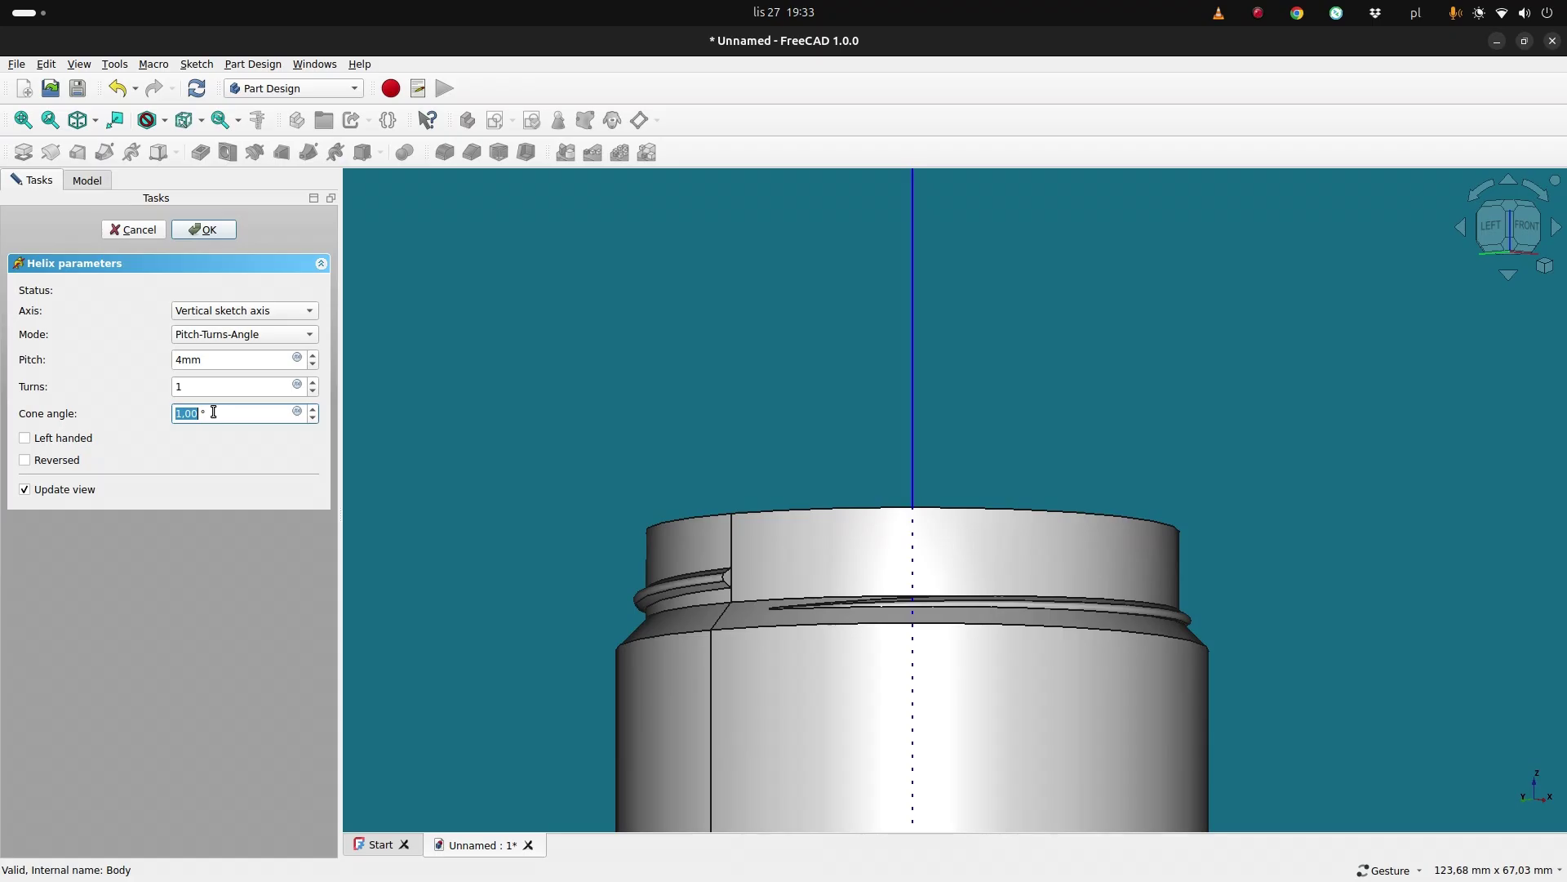
{"action": "scroll", "coordinate": [214, 412], "scroll_direction": "down", "scroll_amount": 4}
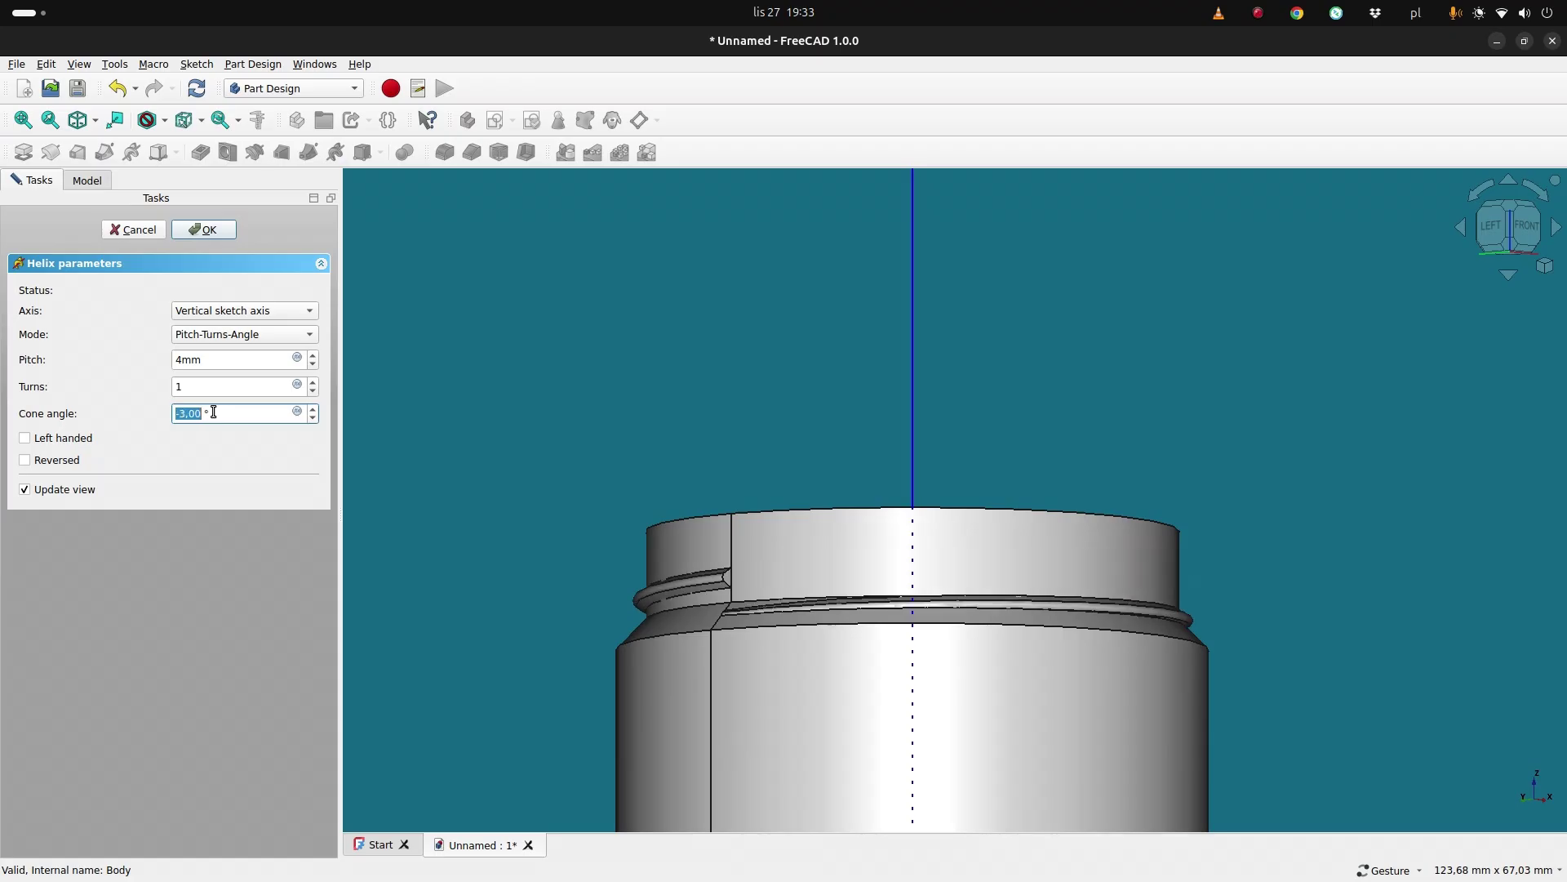
{"action": "scroll", "coordinate": [214, 412], "scroll_direction": "down", "scroll_amount": 11}
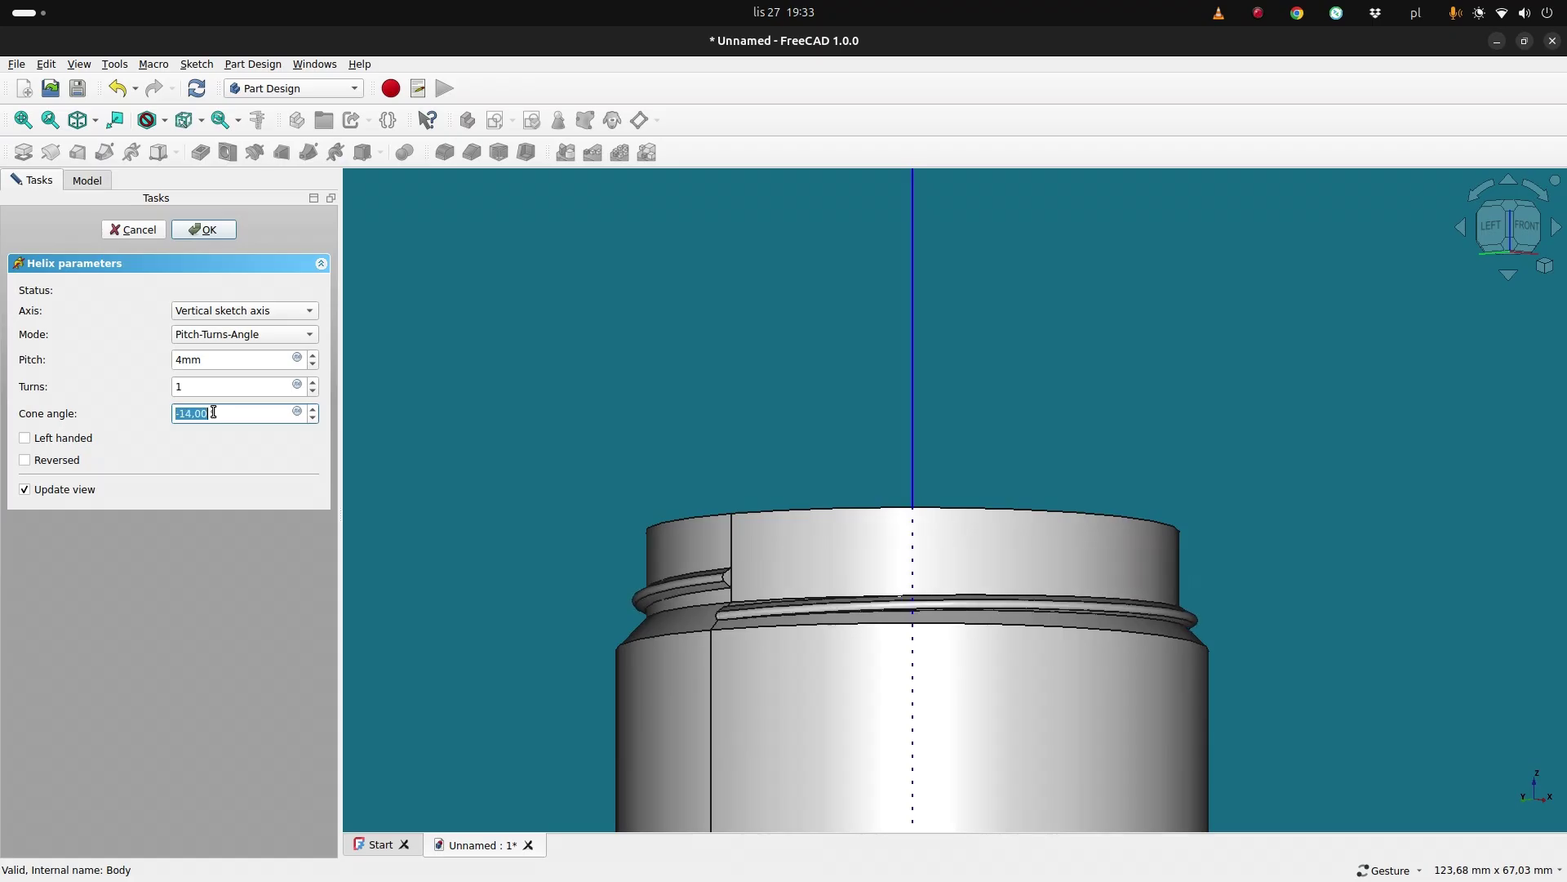
{"action": "scroll", "coordinate": [214, 413], "scroll_direction": "up", "scroll_amount": 8}
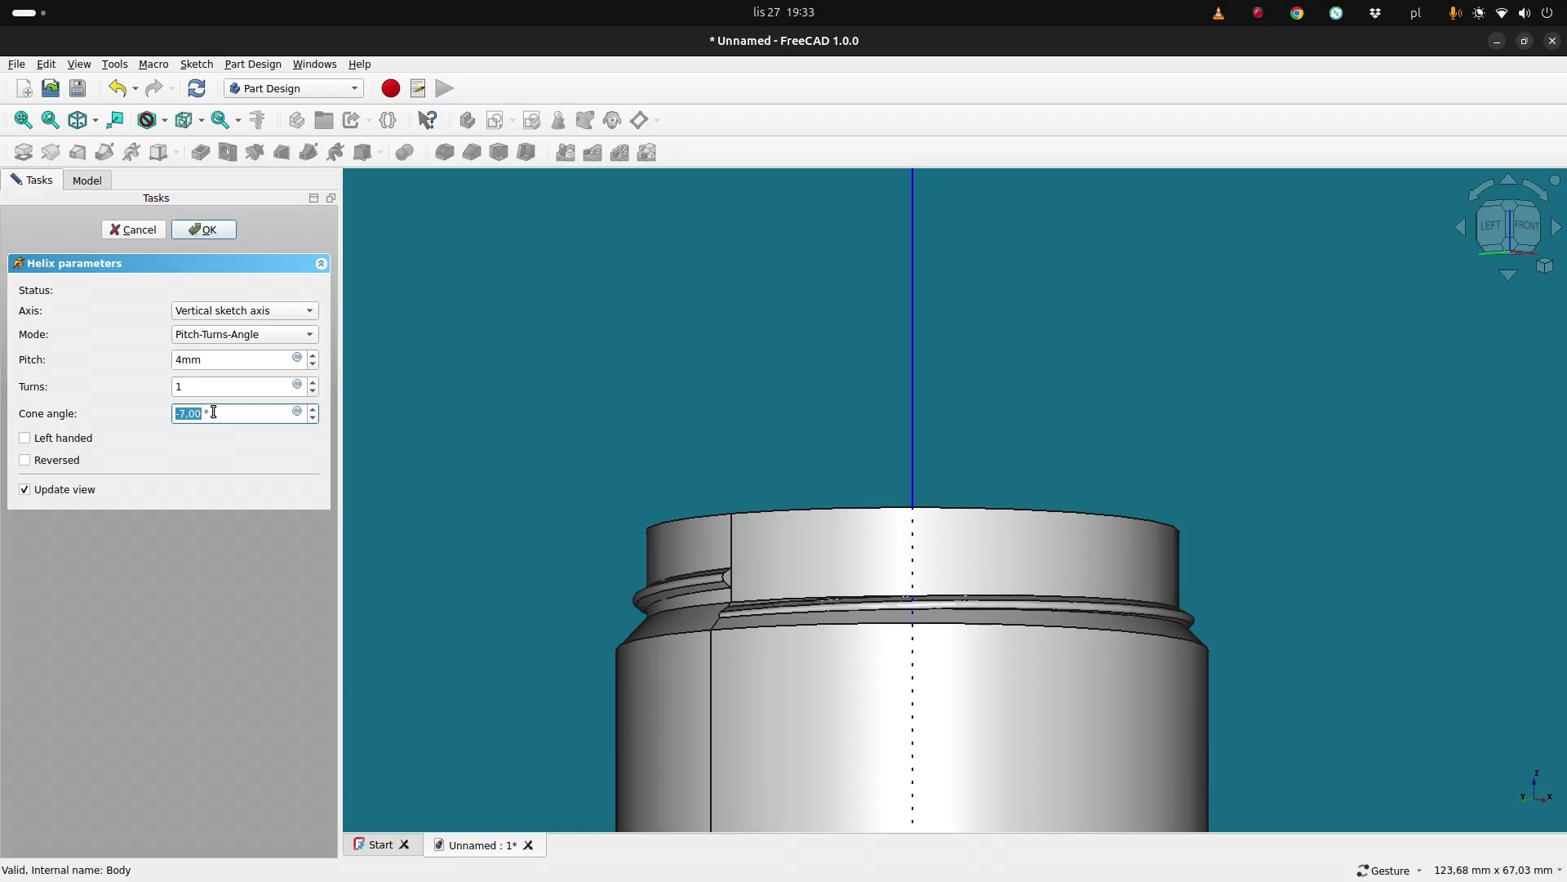
{"action": "scroll", "coordinate": [213, 412], "scroll_direction": "down", "scroll_amount": 8}
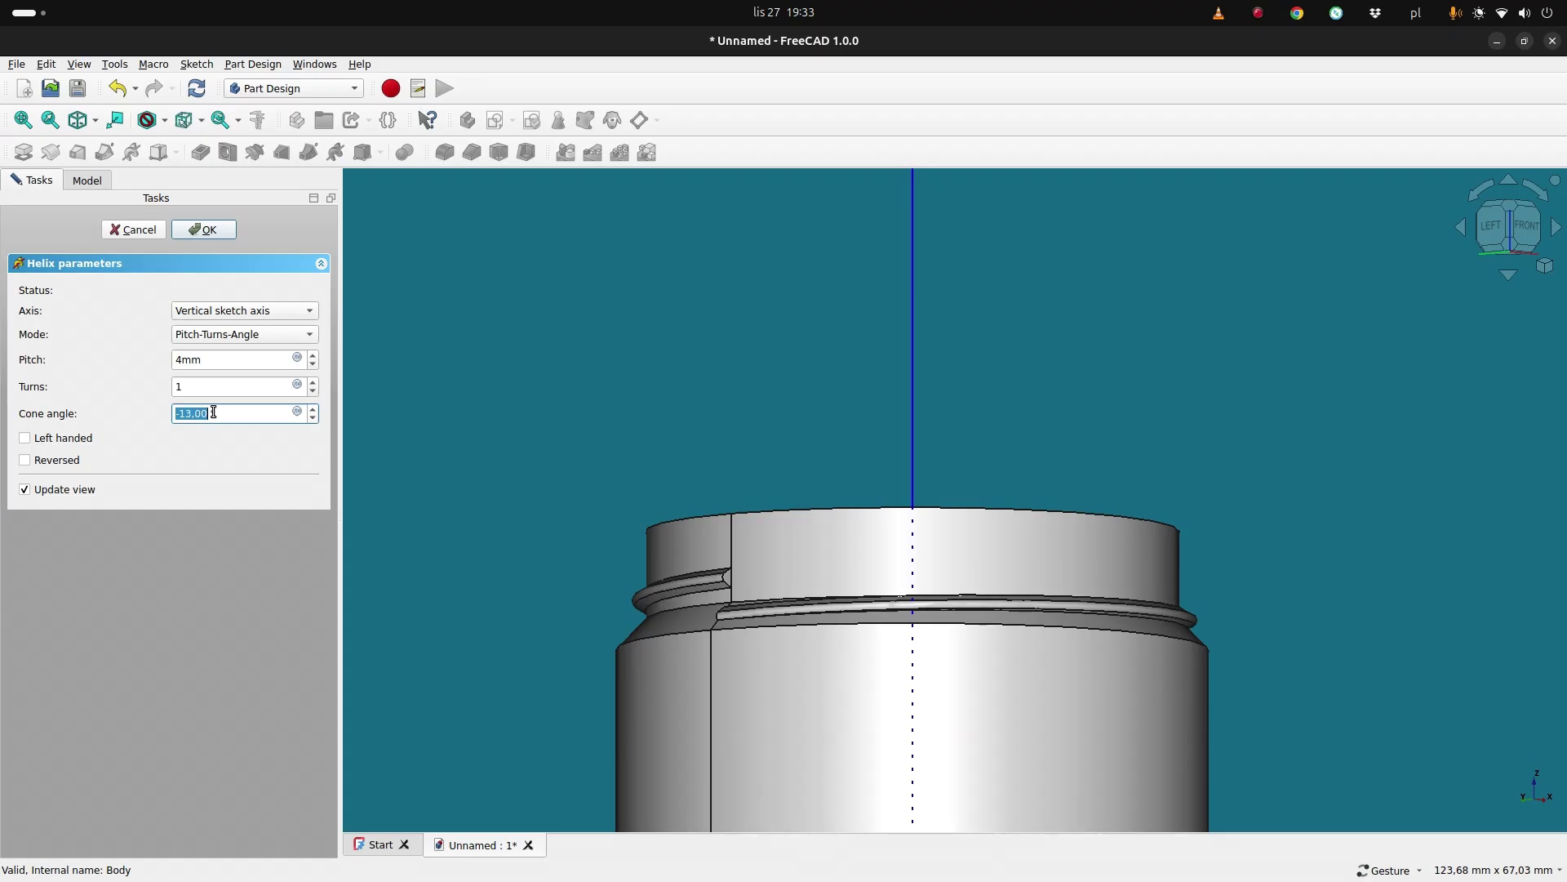
{"action": "type", "text": "0"}
{"action": "key", "text": "Tab"}
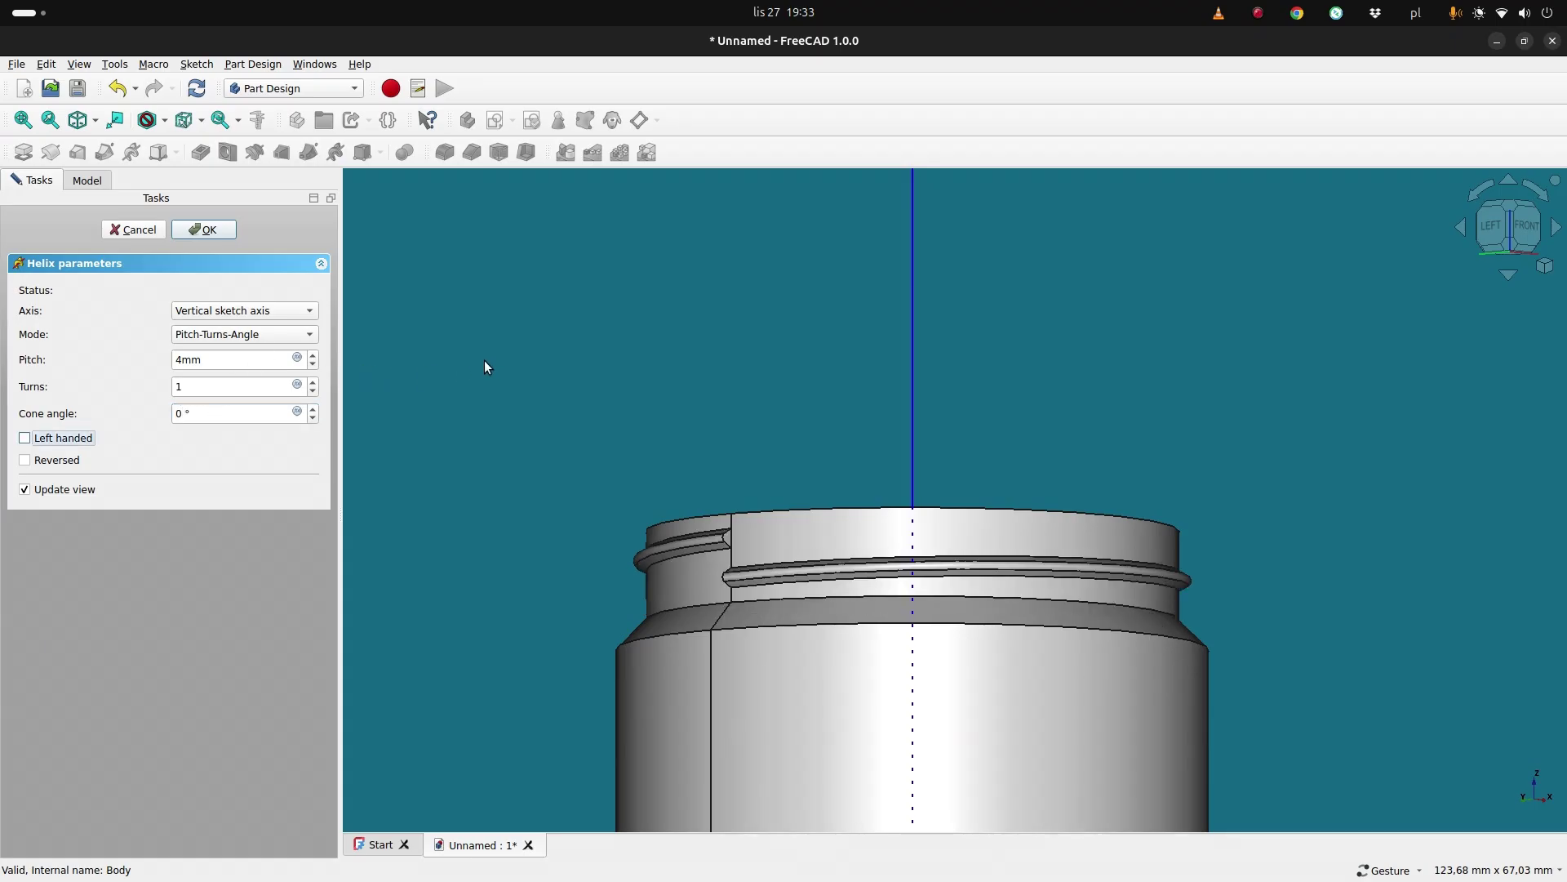
Check the single-turn thread around the jar's neck and accept the additive helix.
{"action": "left_click_drag", "start_coordinate": [575, 362], "coordinate": [642, 375]}
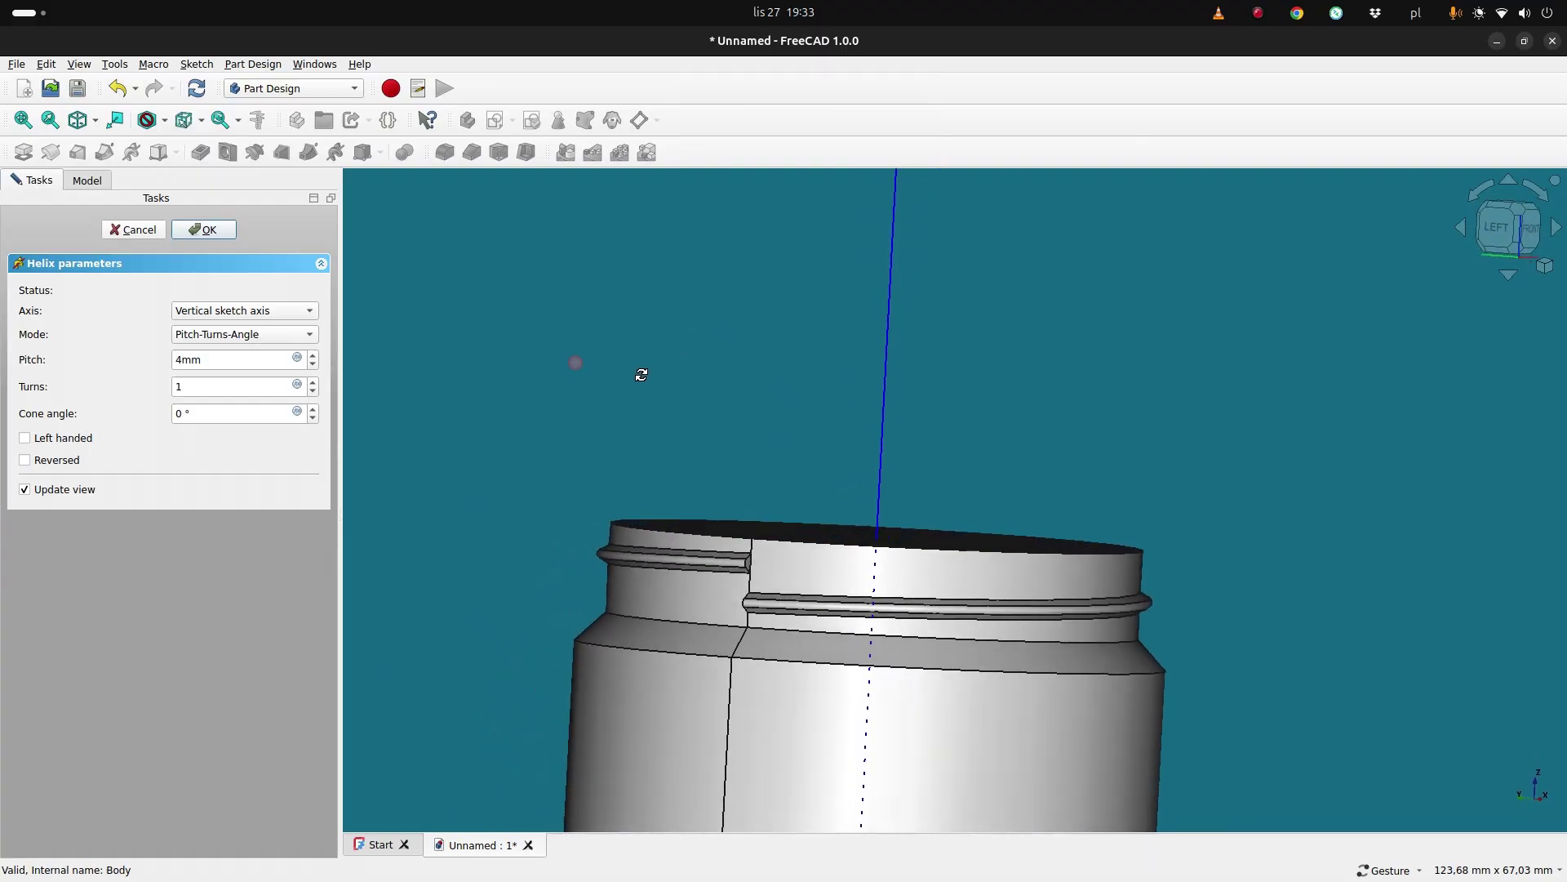
{"action": "left_click_drag", "start_coordinate": [988, 480], "coordinate": [949, 456]}
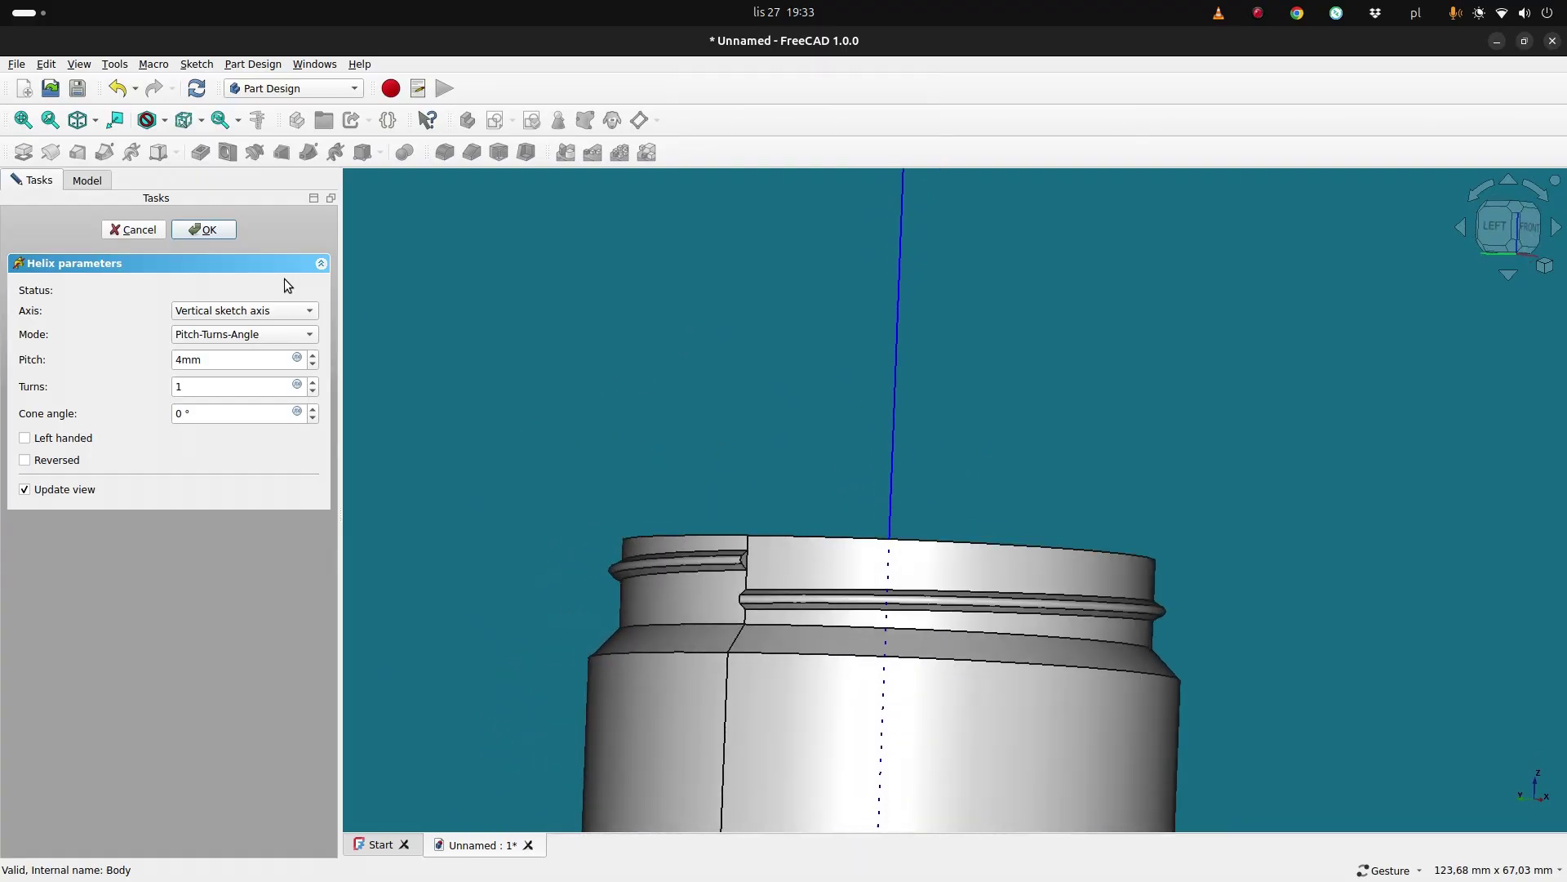
{"action": "left_click", "coordinate": [209, 234]}
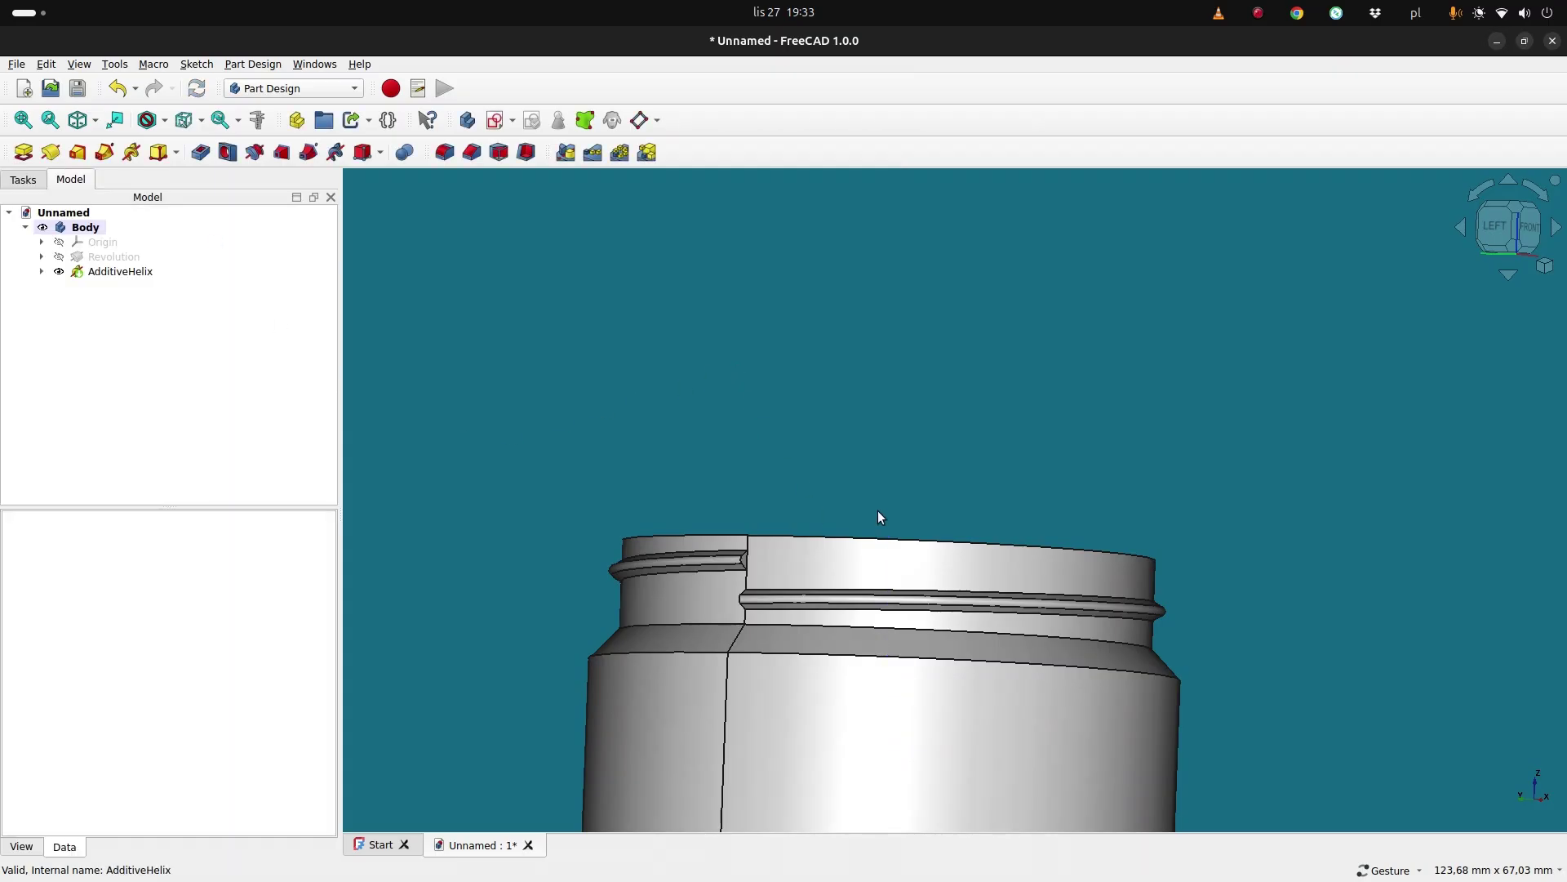
Start an additive helix from the end face at the thread's upper end, using the base Z axis.
{"action": "right_click_drag", "start_coordinate": [879, 511], "coordinate": [775, 384]}
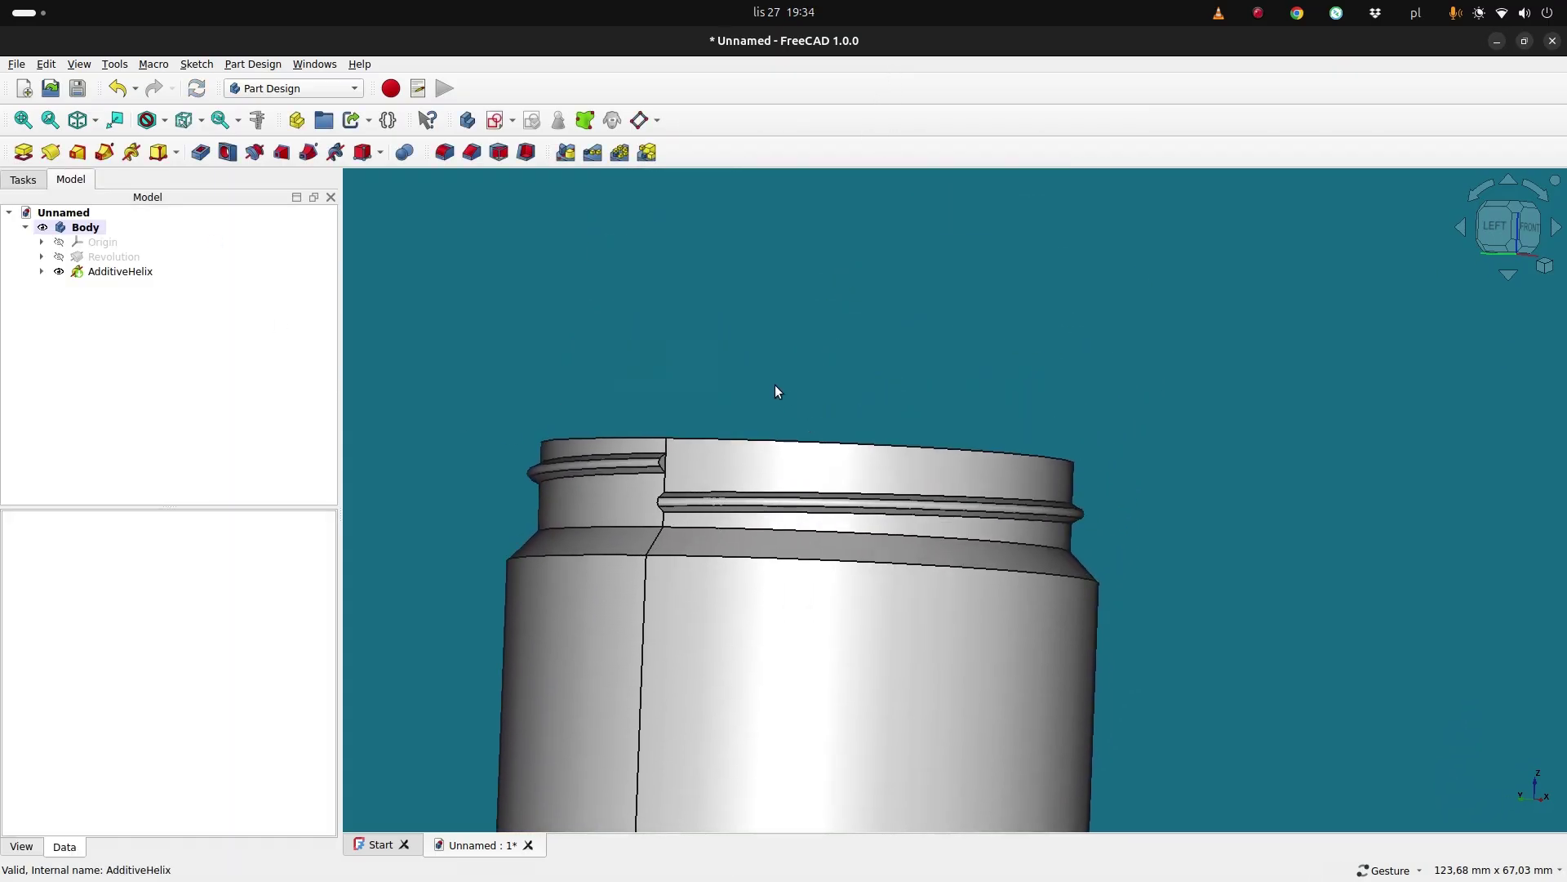
{"action": "scroll", "coordinate": [747, 374], "scroll_direction": "up", "scroll_amount": 3}
{"action": "left_click_drag", "start_coordinate": [747, 374], "coordinate": [570, 565]}
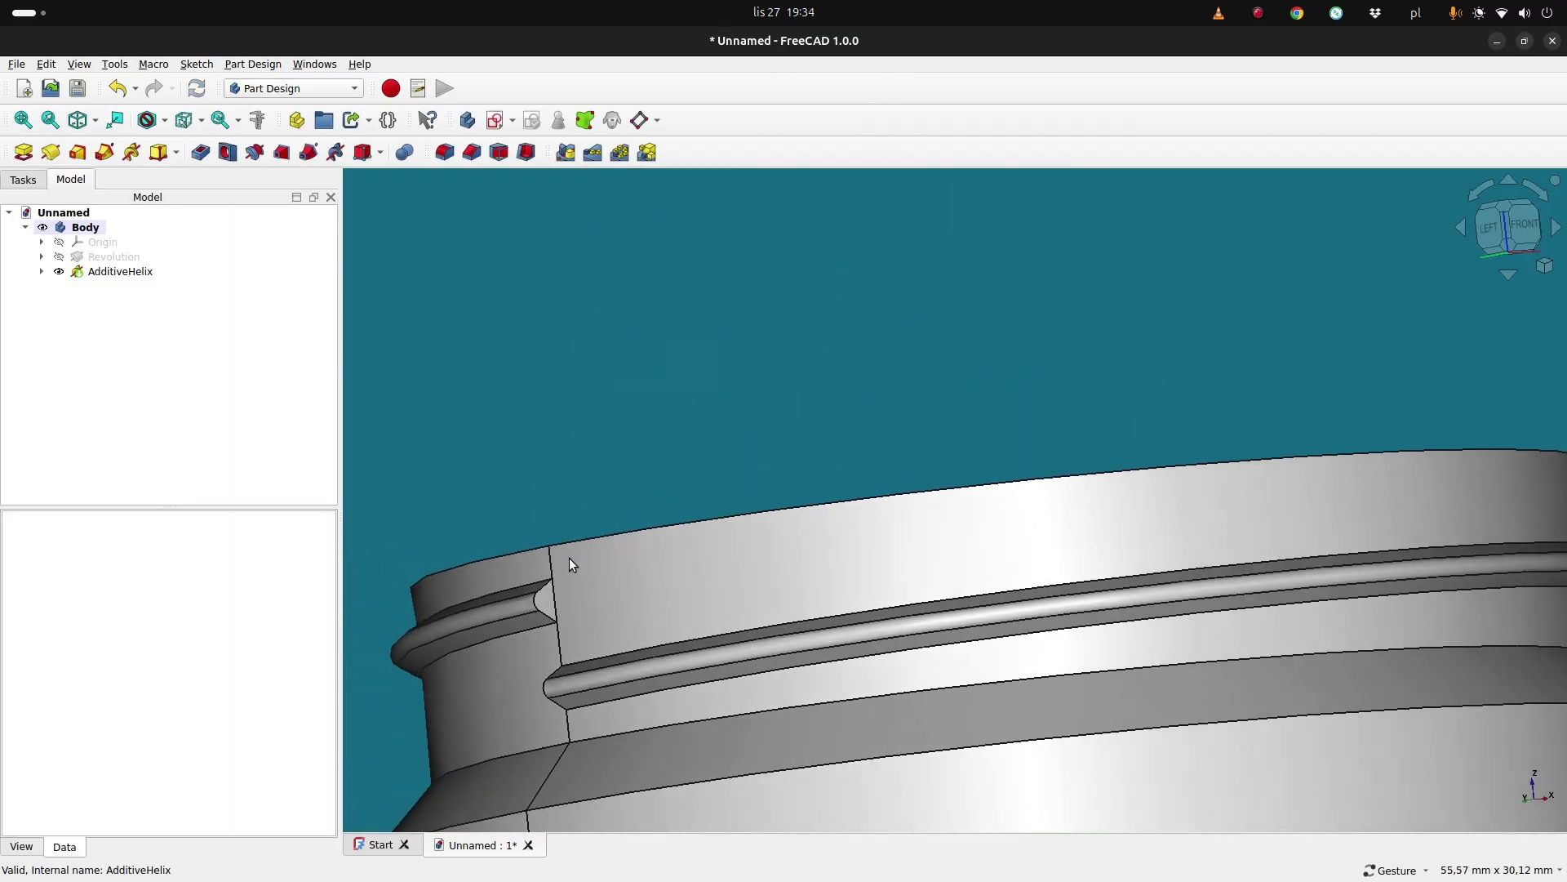
{"action": "left_click", "coordinate": [552, 604]}
{"action": "left_click_drag", "start_coordinate": [529, 444], "coordinate": [640, 556]}
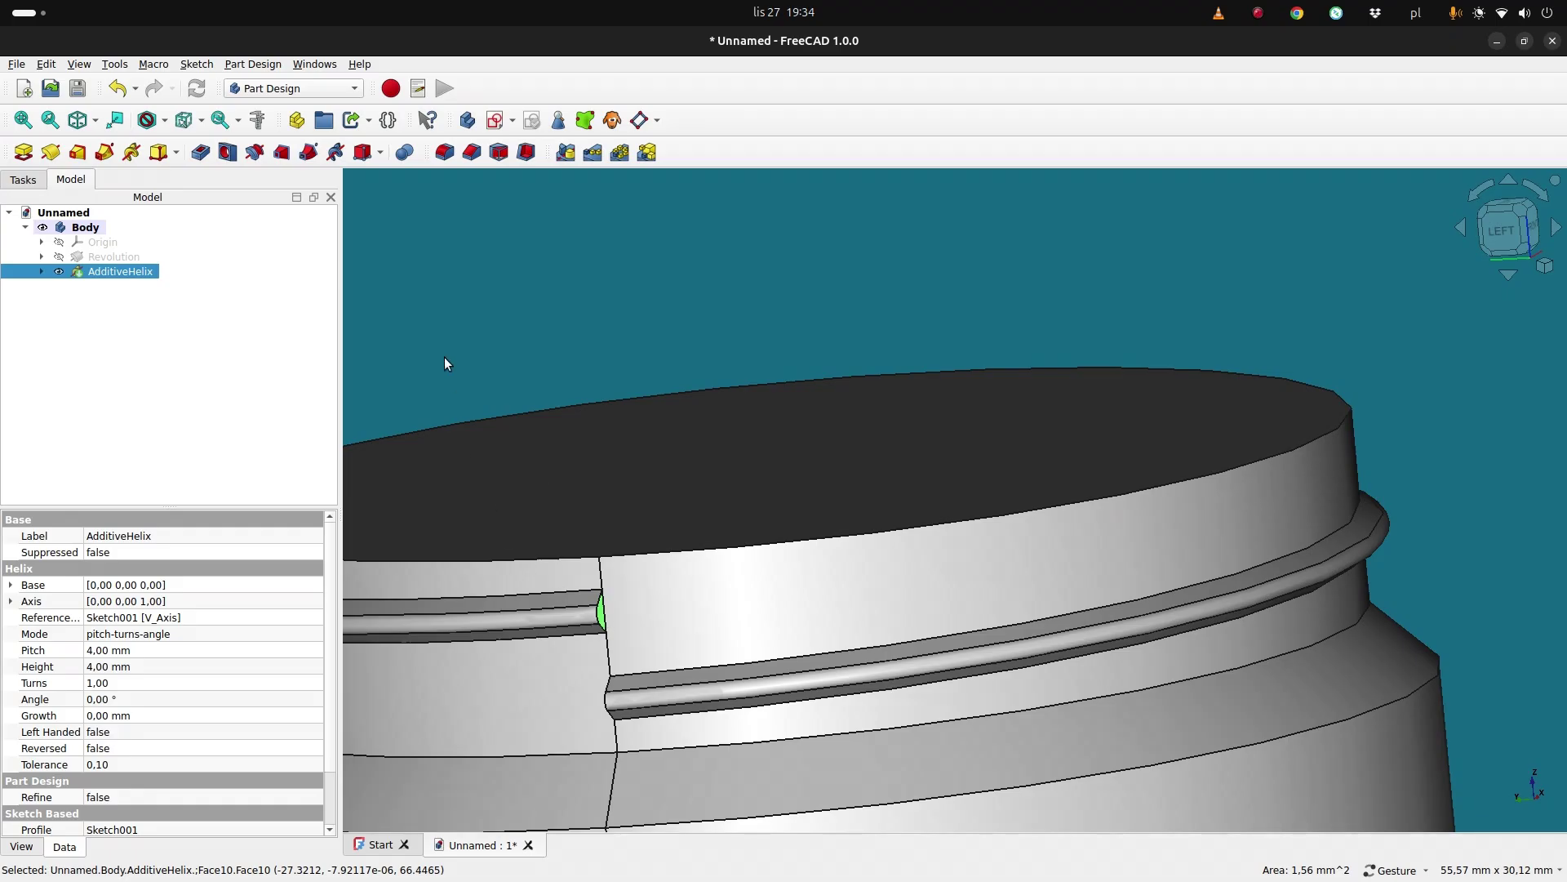
{"action": "left_click", "coordinate": [134, 154]}
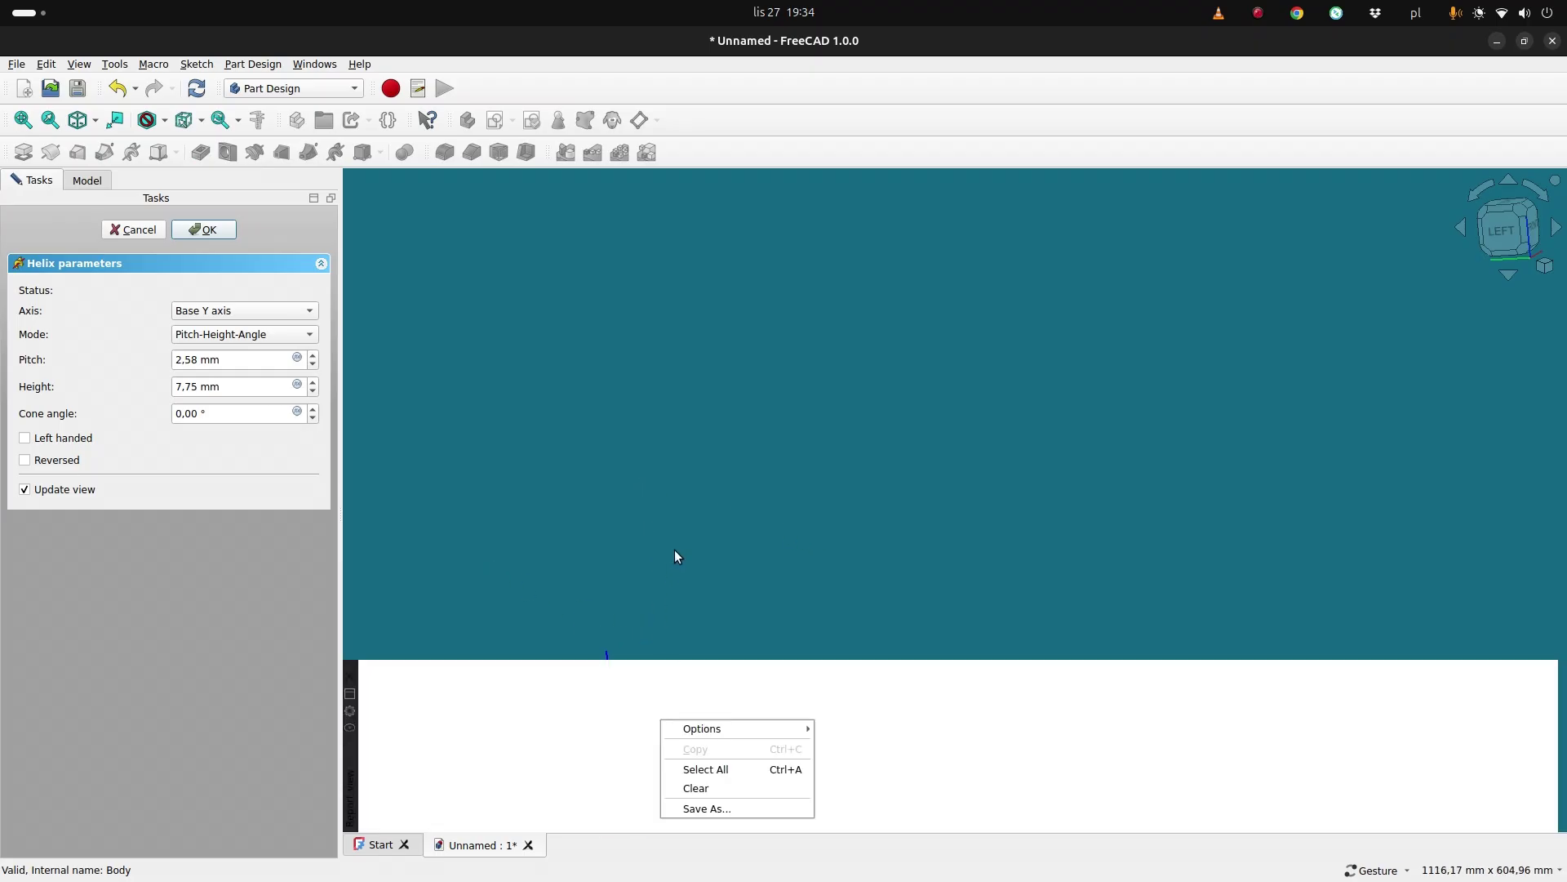
{"action": "scroll", "coordinate": [746, 507], "scroll_direction": "up", "scroll_amount": 3}
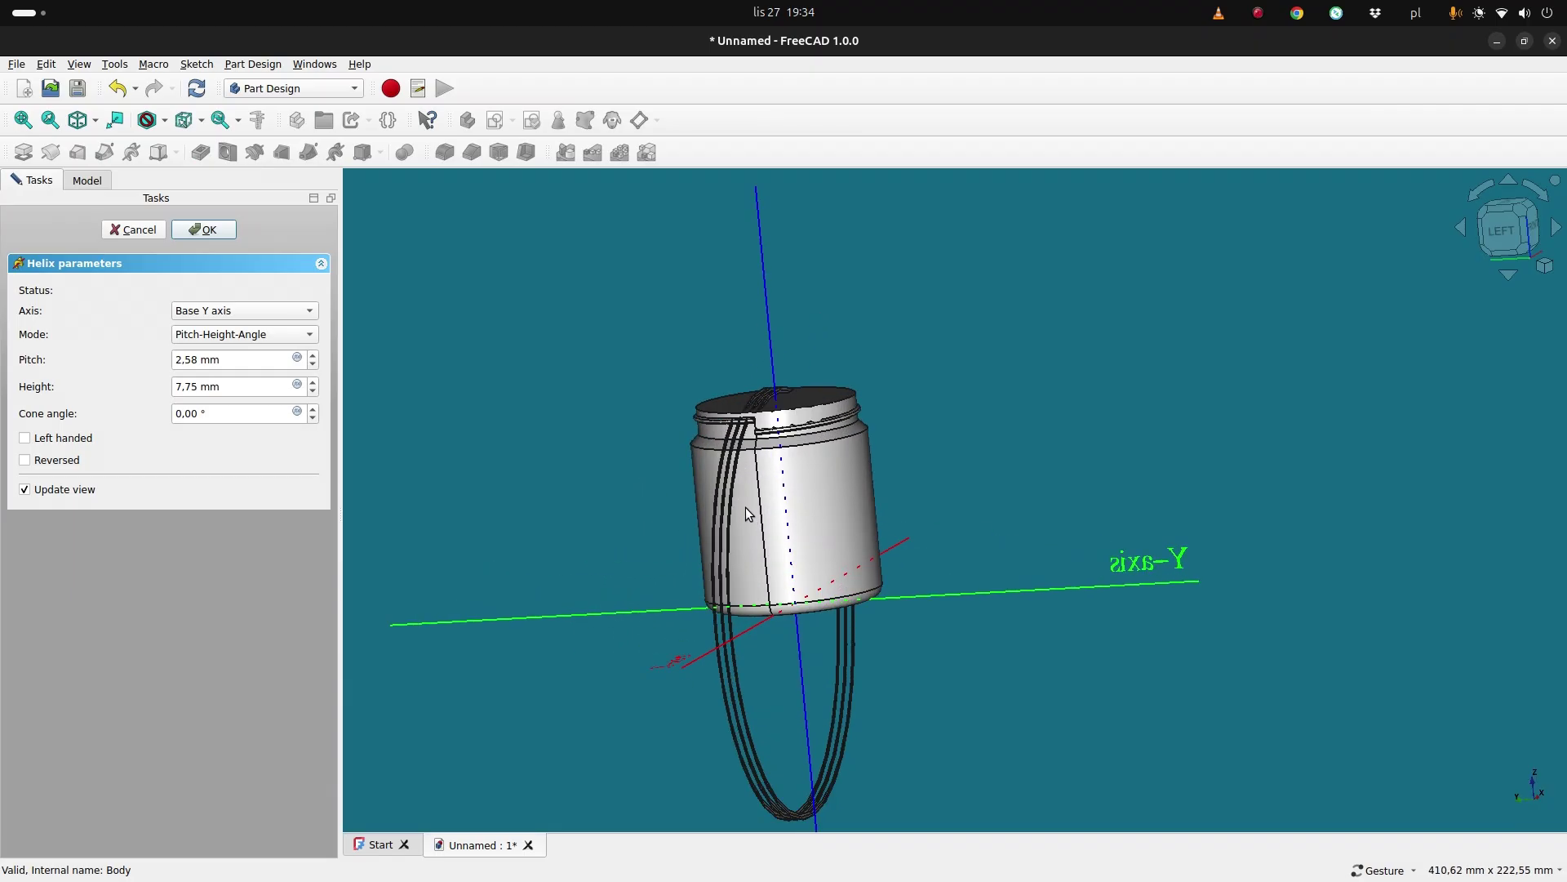
{"action": "scroll", "coordinate": [787, 464], "scroll_direction": "up", "scroll_amount": 4}
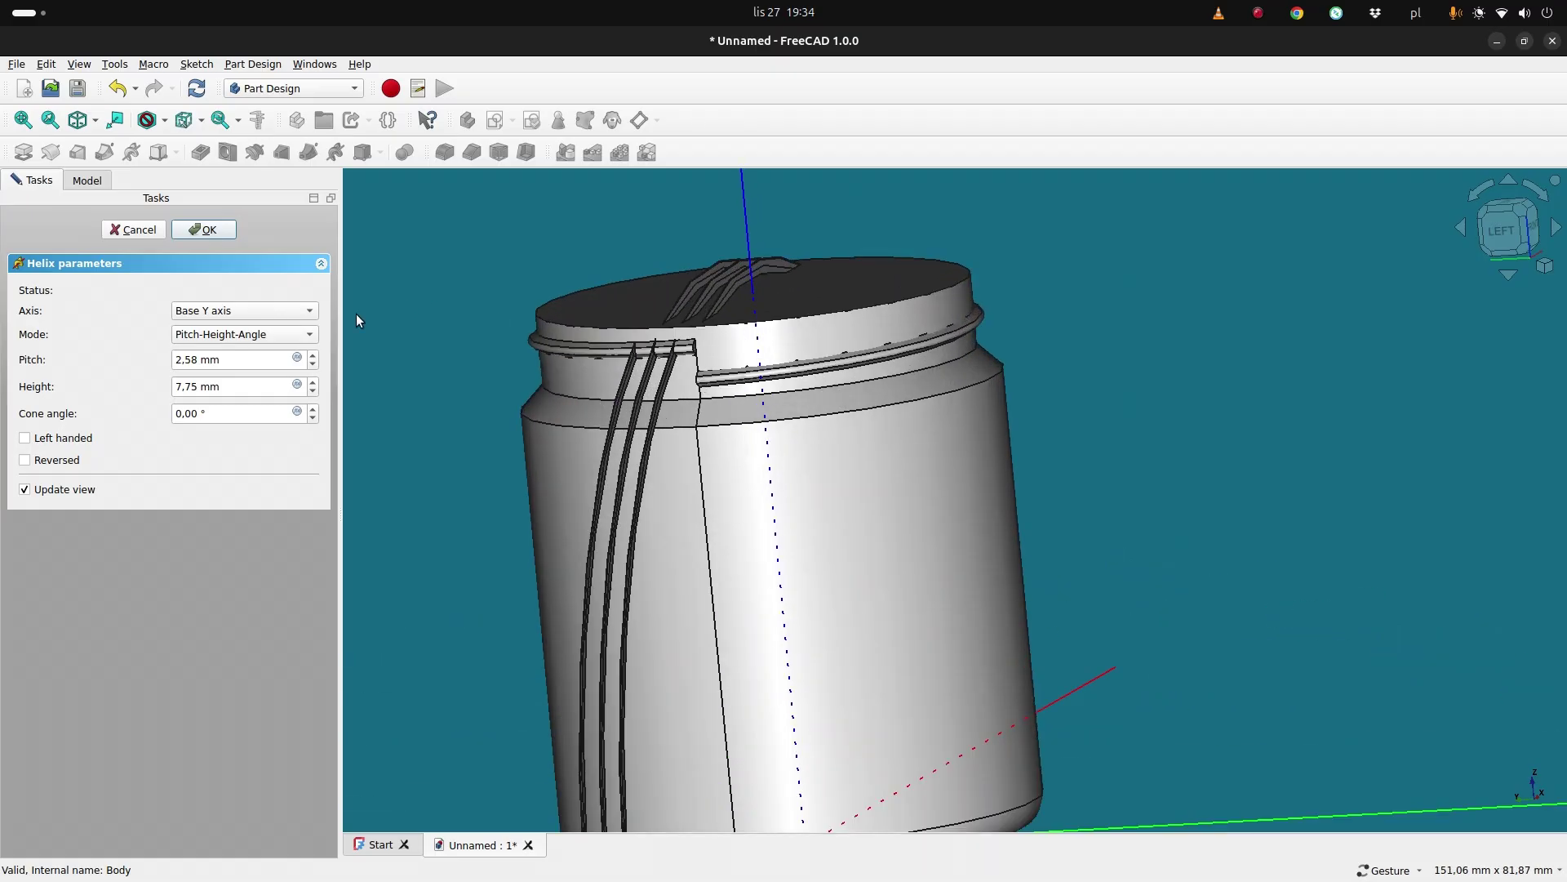
{"action": "left_click", "coordinate": [278, 311]}
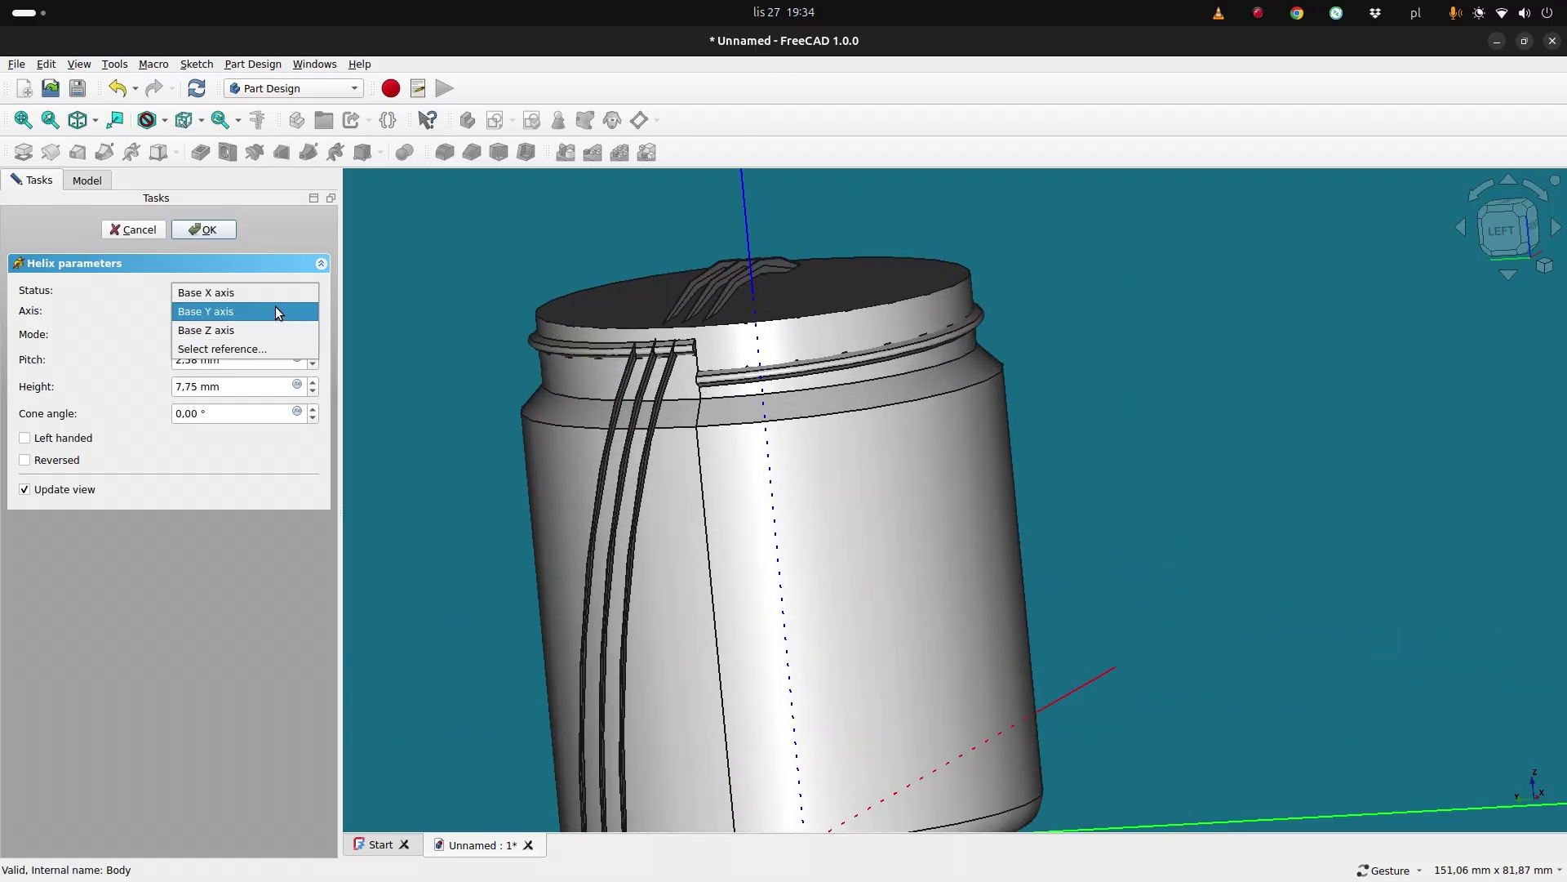
{"action": "left_click", "coordinate": [241, 329]}
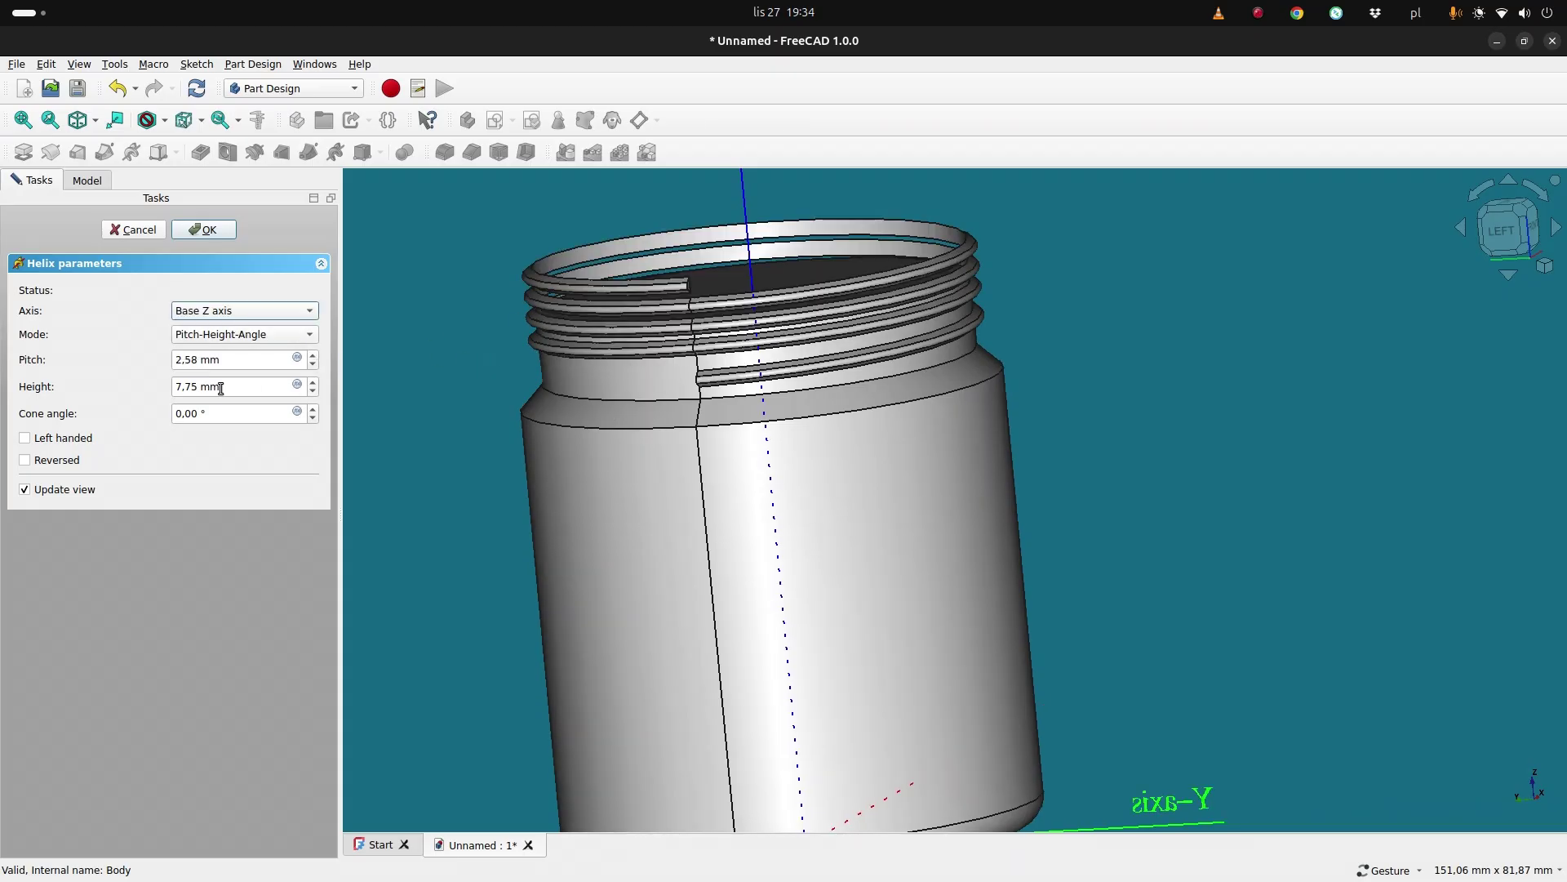
Set the upper run-out helix's pitch to 4 mm and its height to 0.3 mm.
{"action": "double_click", "coordinate": [200, 365]}
{"action": "type", "text": "4"}
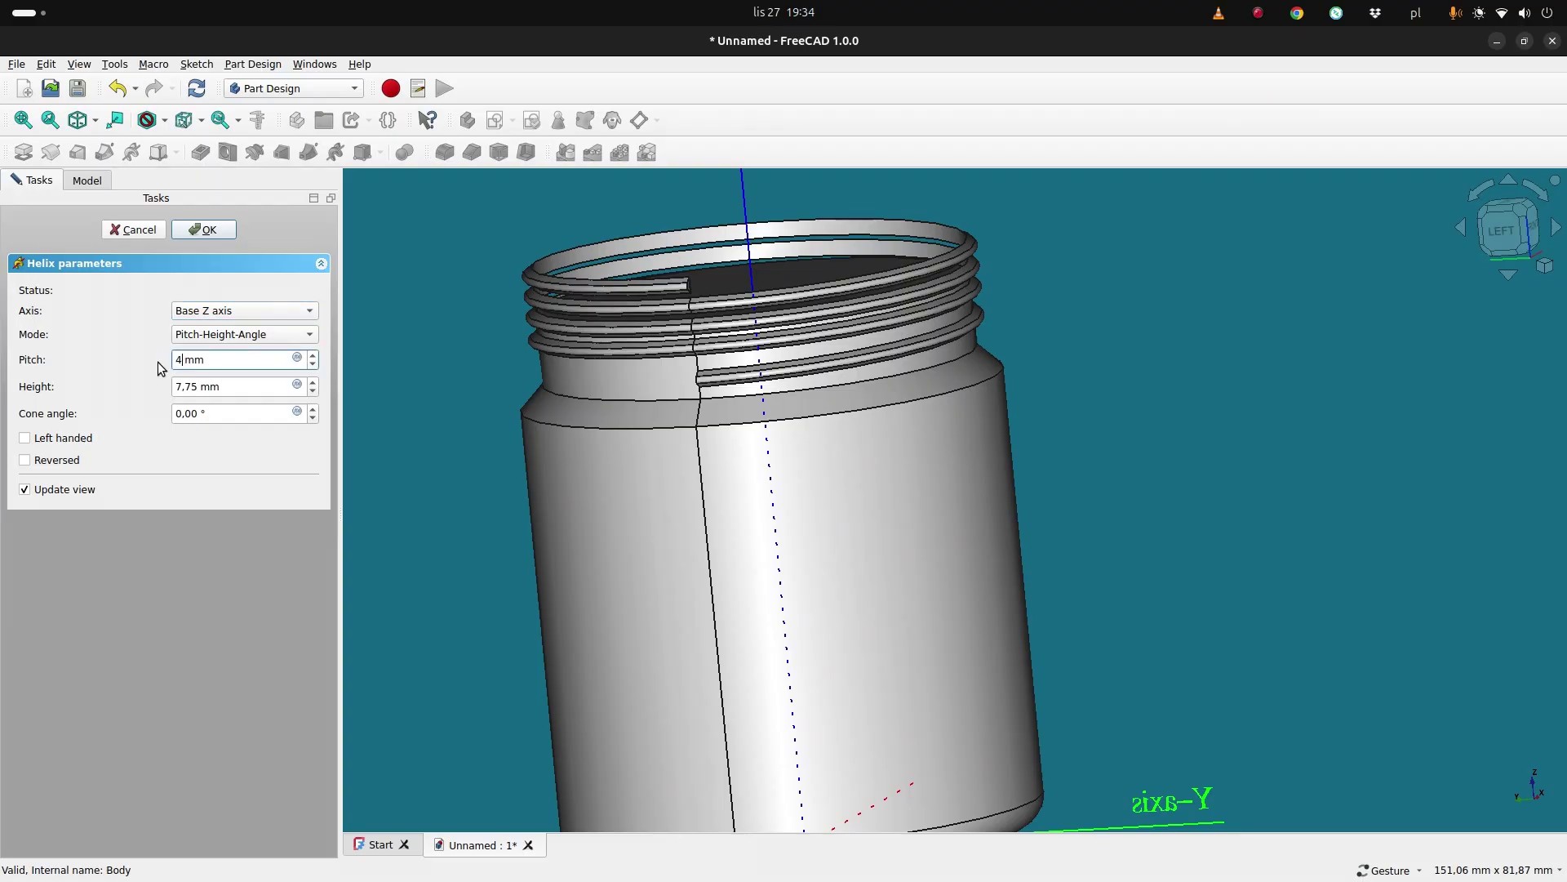
{"action": "double_click", "coordinate": [200, 386]}
{"action": "type", "text": "0,"}
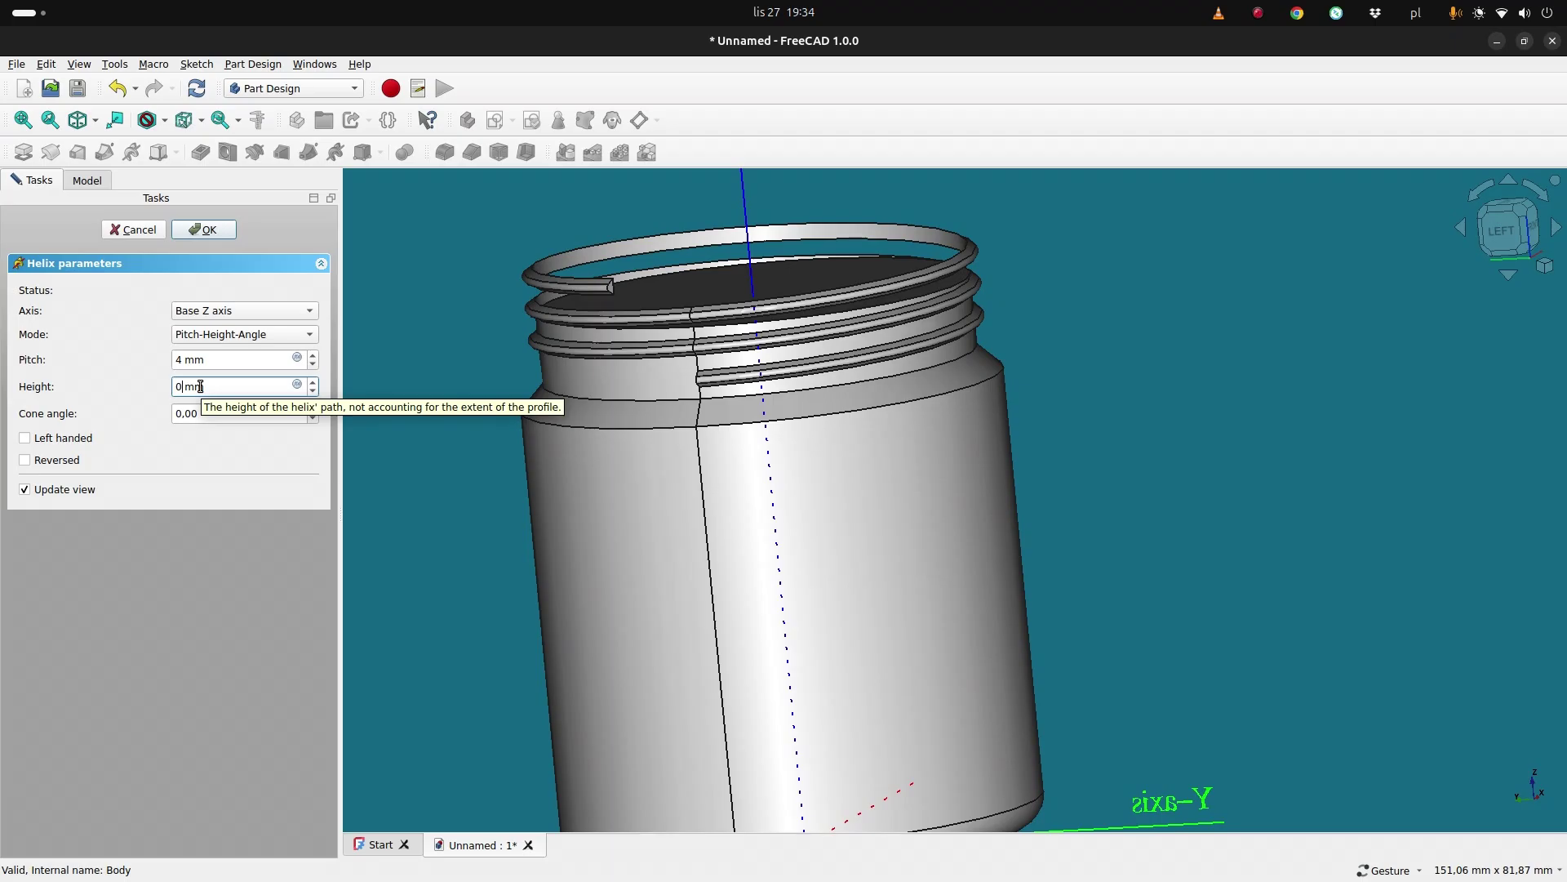
{"action": "type", "text": "3"}
{"action": "key", "text": "Tab"}
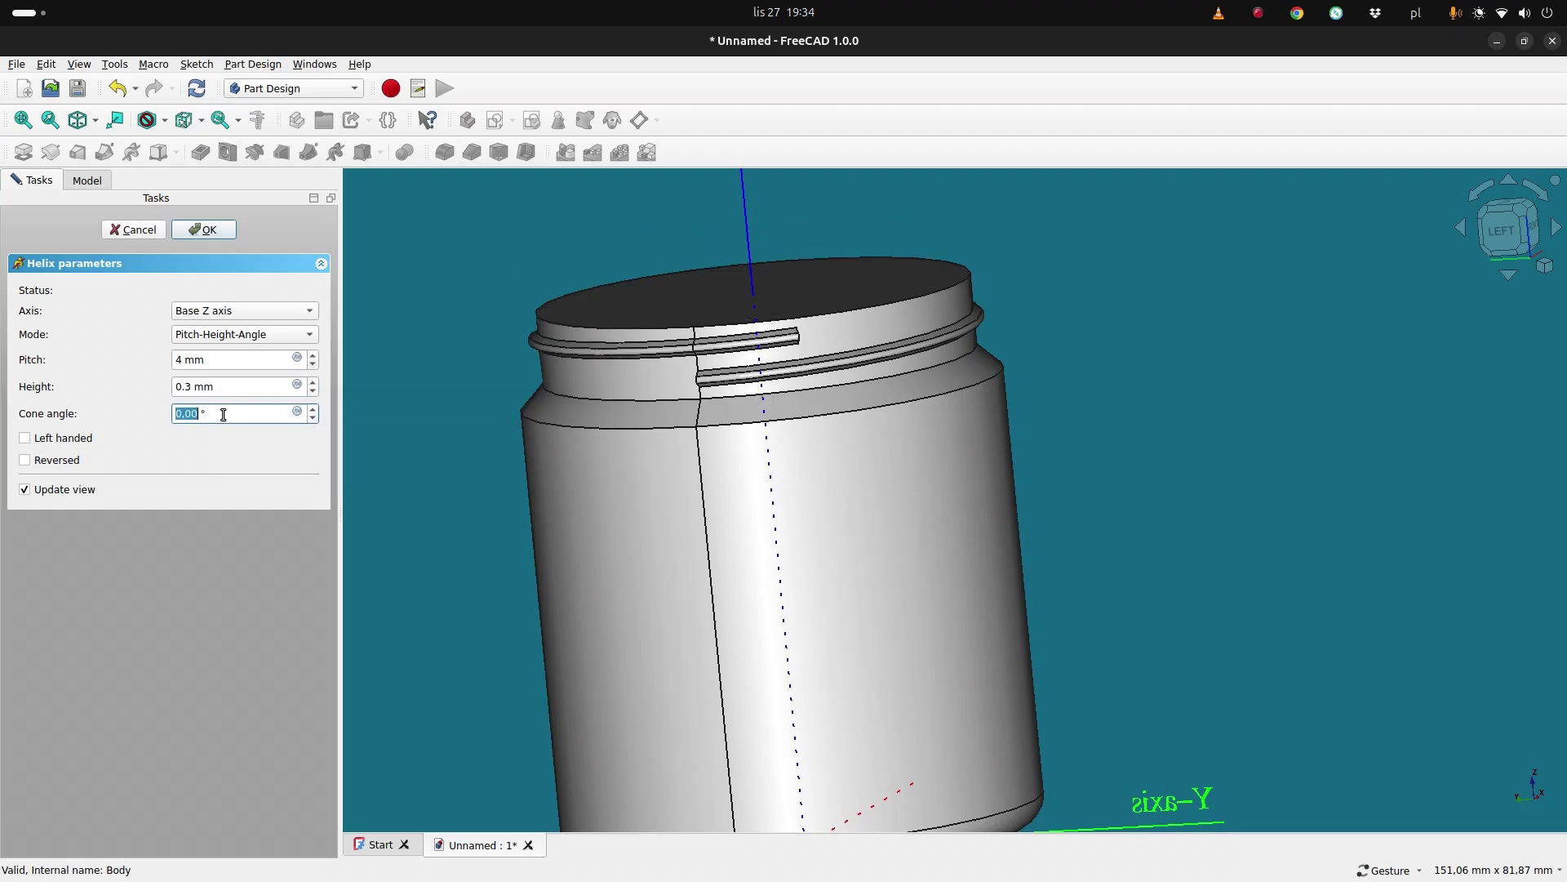
Taper the upper thread end into the neck with a cone angle of -78° and accept the helix.
{"action": "scroll", "coordinate": [223, 414], "scroll_direction": "down", "scroll_amount": 2}
{"action": "scroll", "coordinate": [223, 414], "scroll_direction": "down", "scroll_amount": 9}
{"action": "scroll", "coordinate": [223, 414], "scroll_direction": "down", "scroll_amount": 15}
{"action": "scroll", "coordinate": [208, 421], "scroll_direction": "down", "scroll_amount": 5}
{"action": "scroll", "coordinate": [209, 421], "scroll_direction": "down", "scroll_amount": 10}
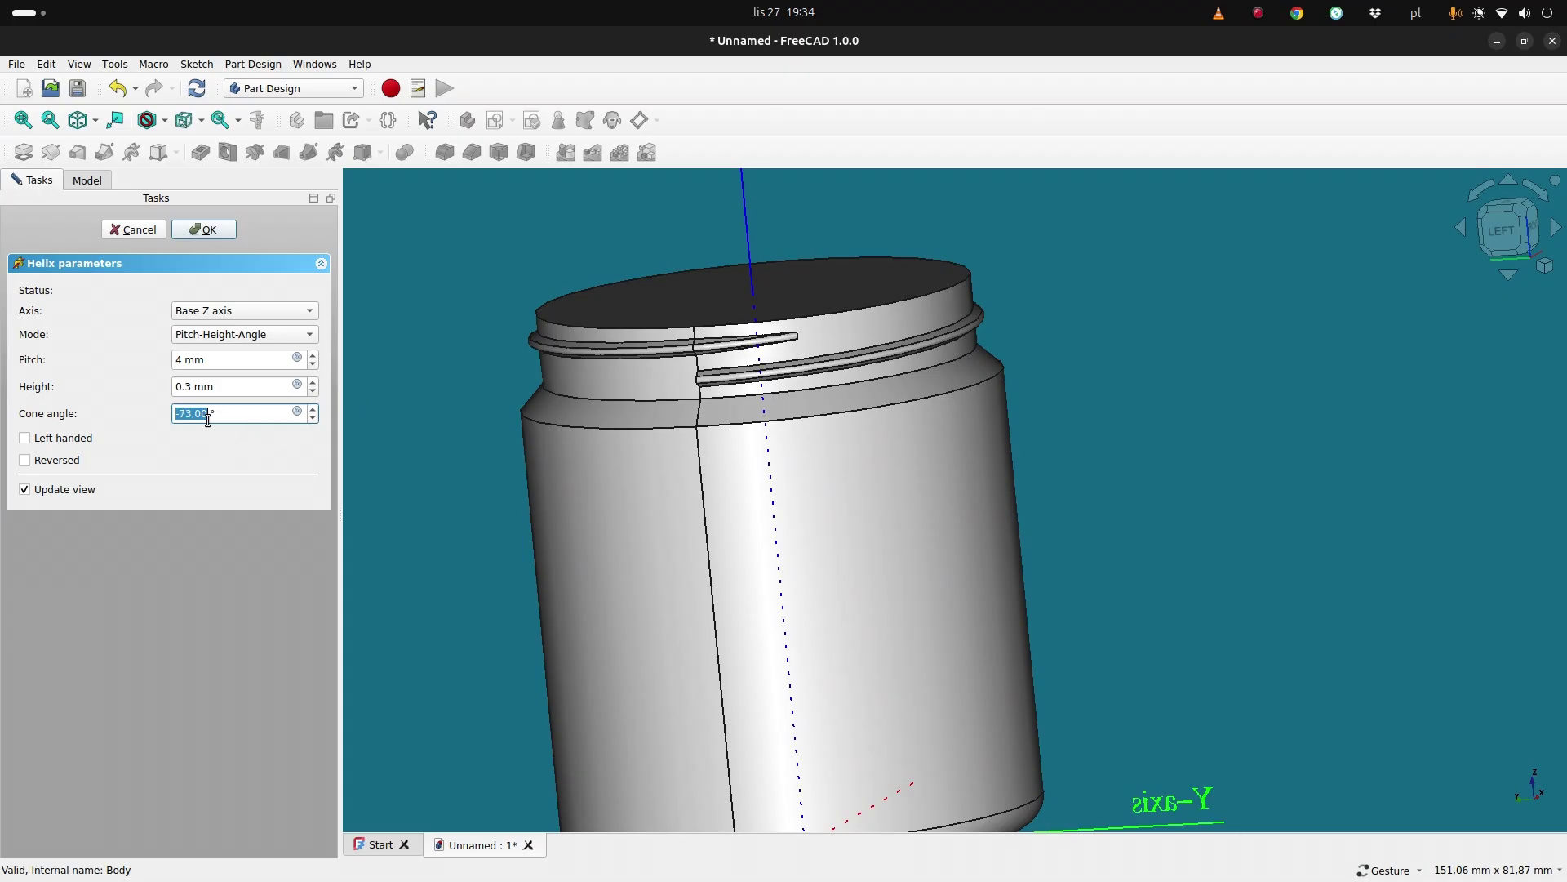
{"action": "scroll", "coordinate": [208, 421], "scroll_direction": "down", "scroll_amount": 1}
{"action": "scroll", "coordinate": [208, 421], "scroll_direction": "down", "scroll_amount": 3}
{"action": "left_click", "coordinate": [256, 463]}
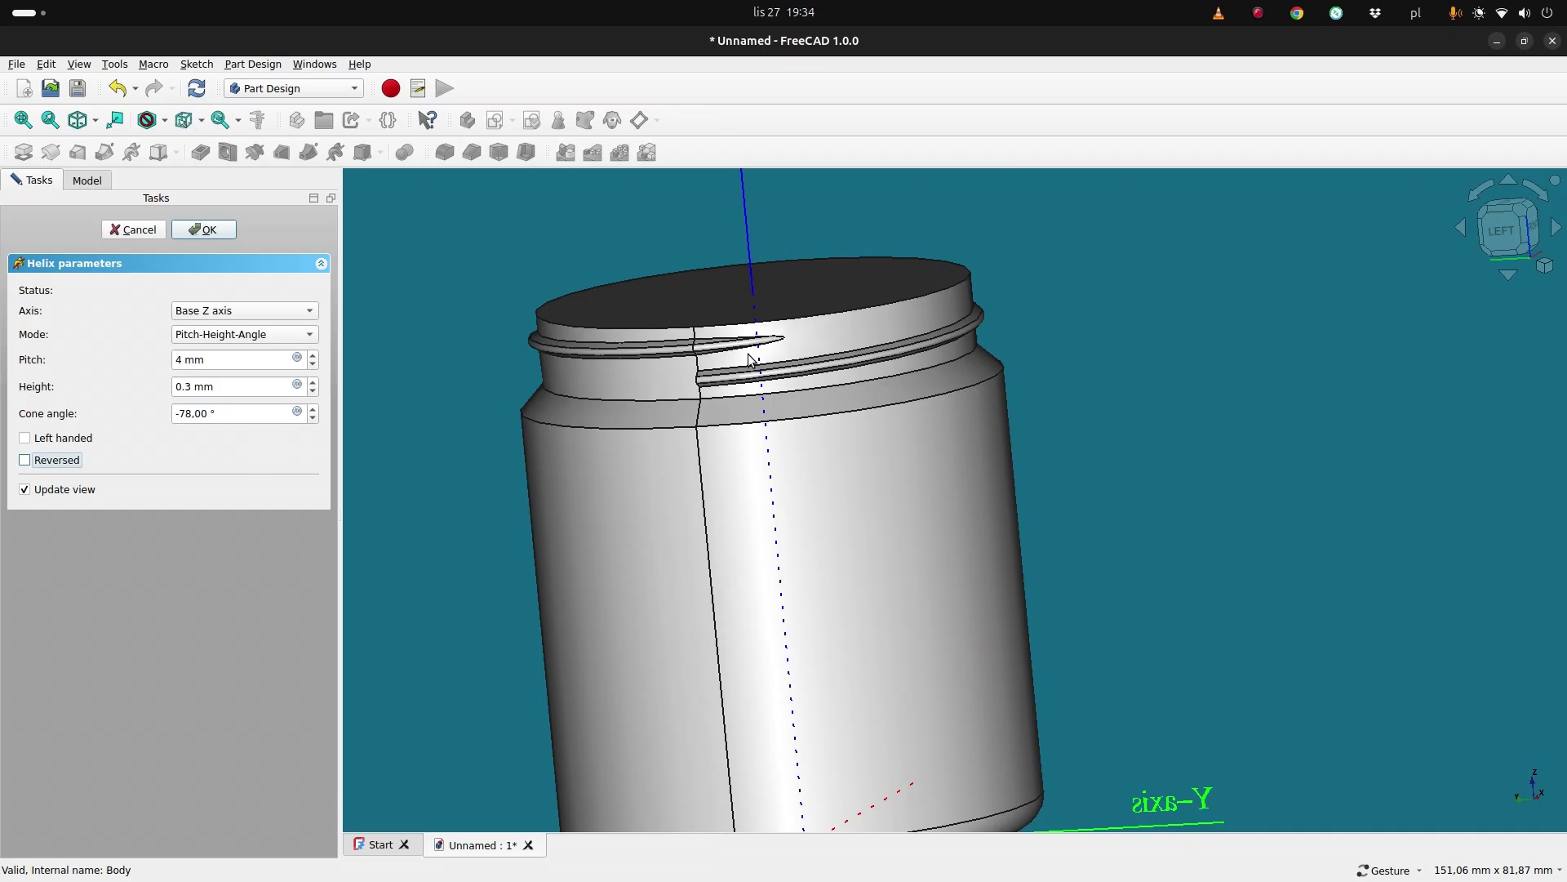
{"action": "scroll", "coordinate": [792, 330], "scroll_direction": "up", "scroll_amount": 5}
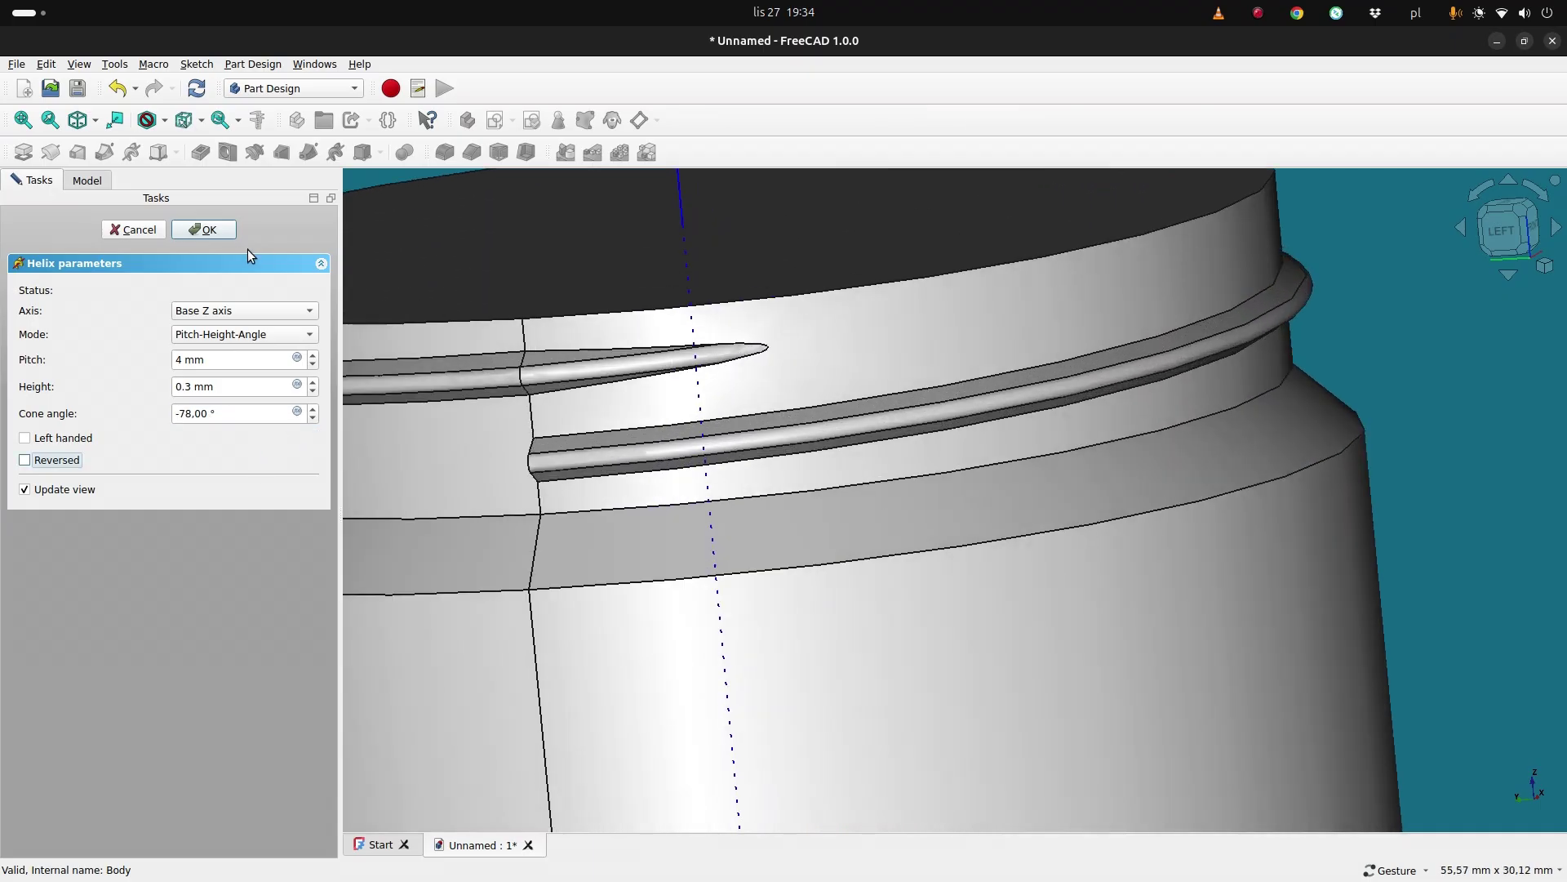
{"action": "left_click", "coordinate": [204, 230]}
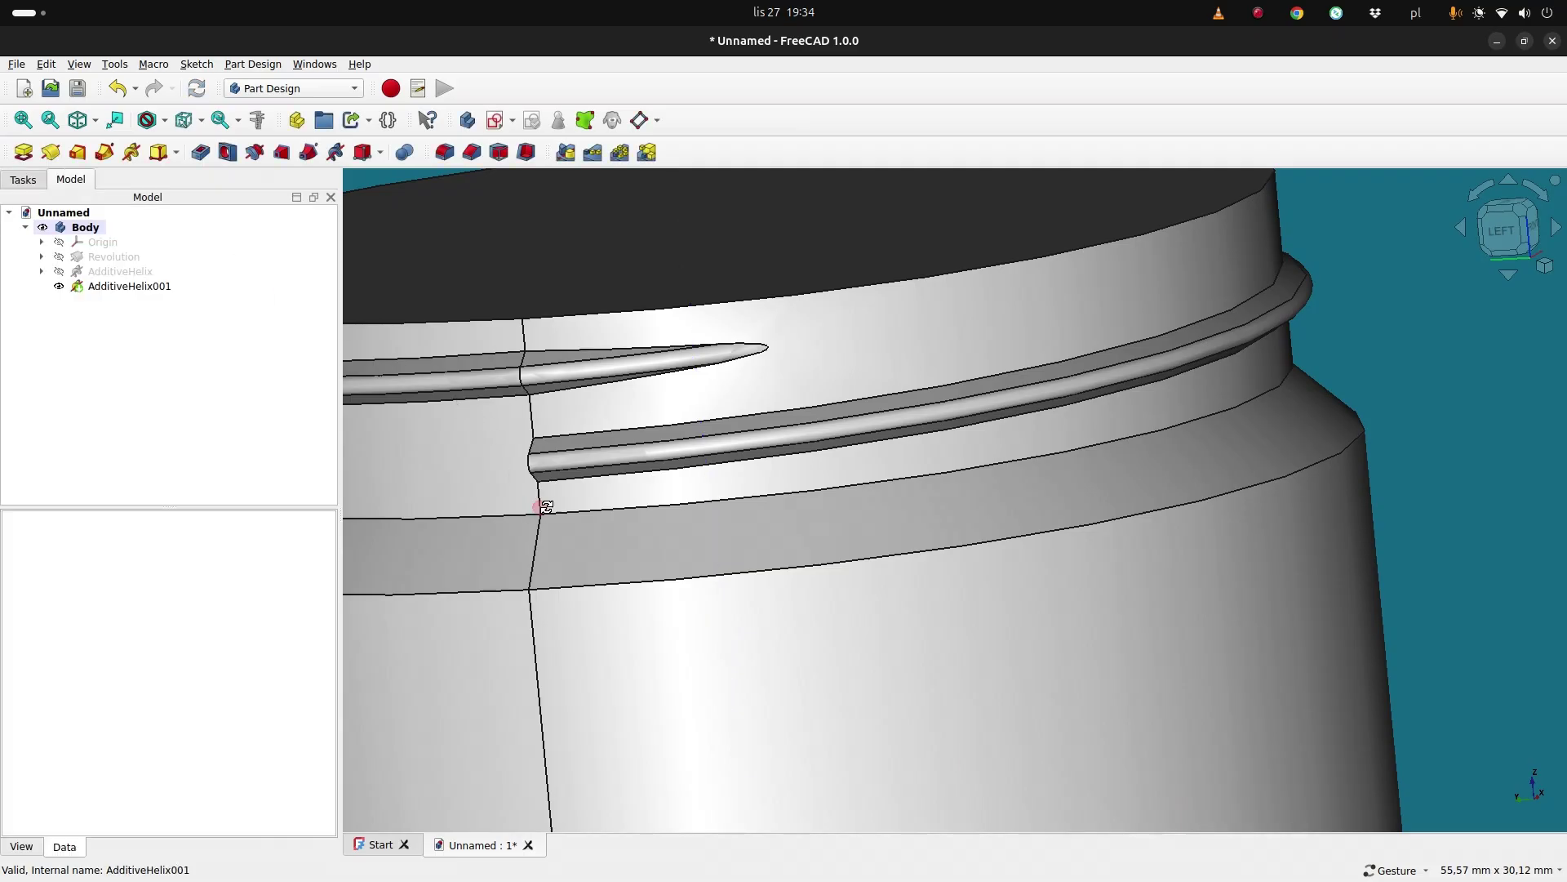
Start another additive helix from the end face at the thread's lower end, using the base Z axis.
{"action": "left_click_drag", "start_coordinate": [538, 503], "coordinate": [706, 498]}
{"action": "left_click", "coordinate": [545, 469]}
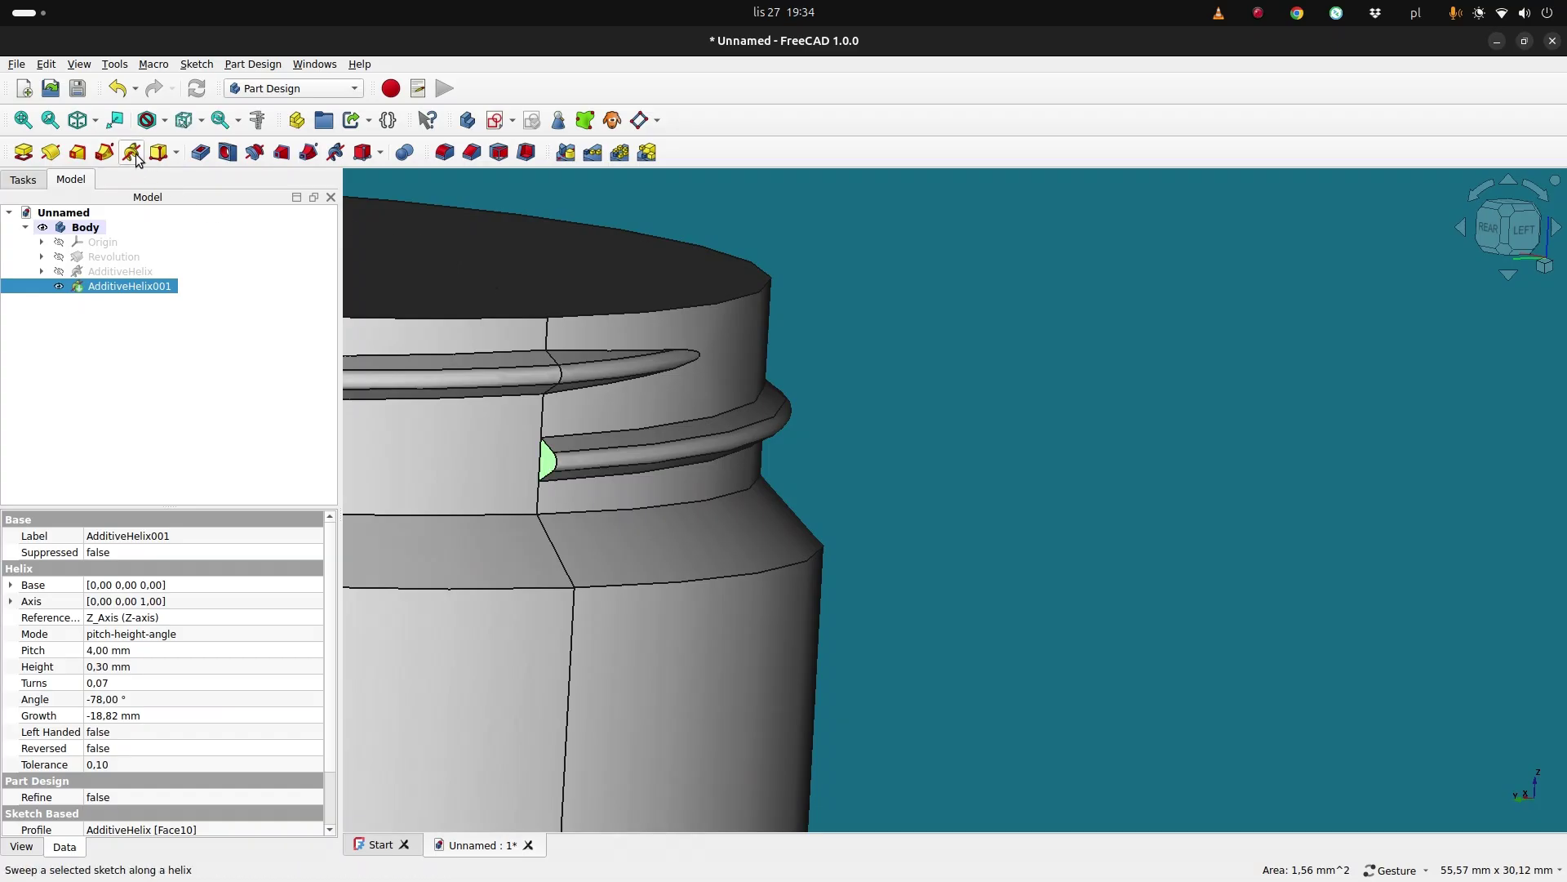
{"action": "scroll", "coordinate": [495, 369], "scroll_direction": "down", "scroll_amount": 5}
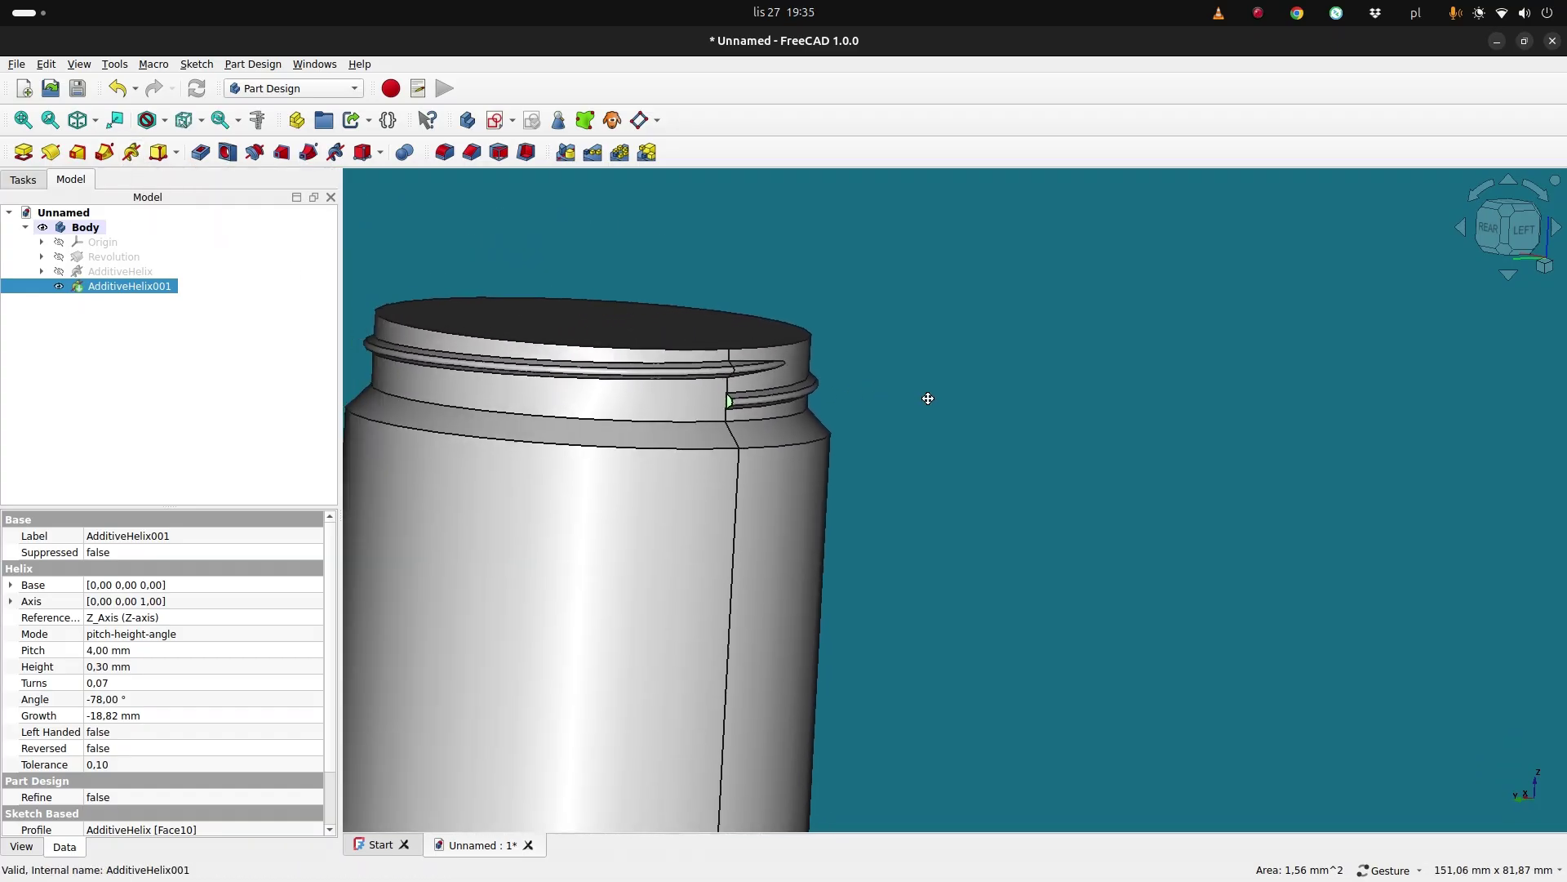
{"action": "right_click_drag", "start_coordinate": [928, 398], "coordinate": [934, 398]}
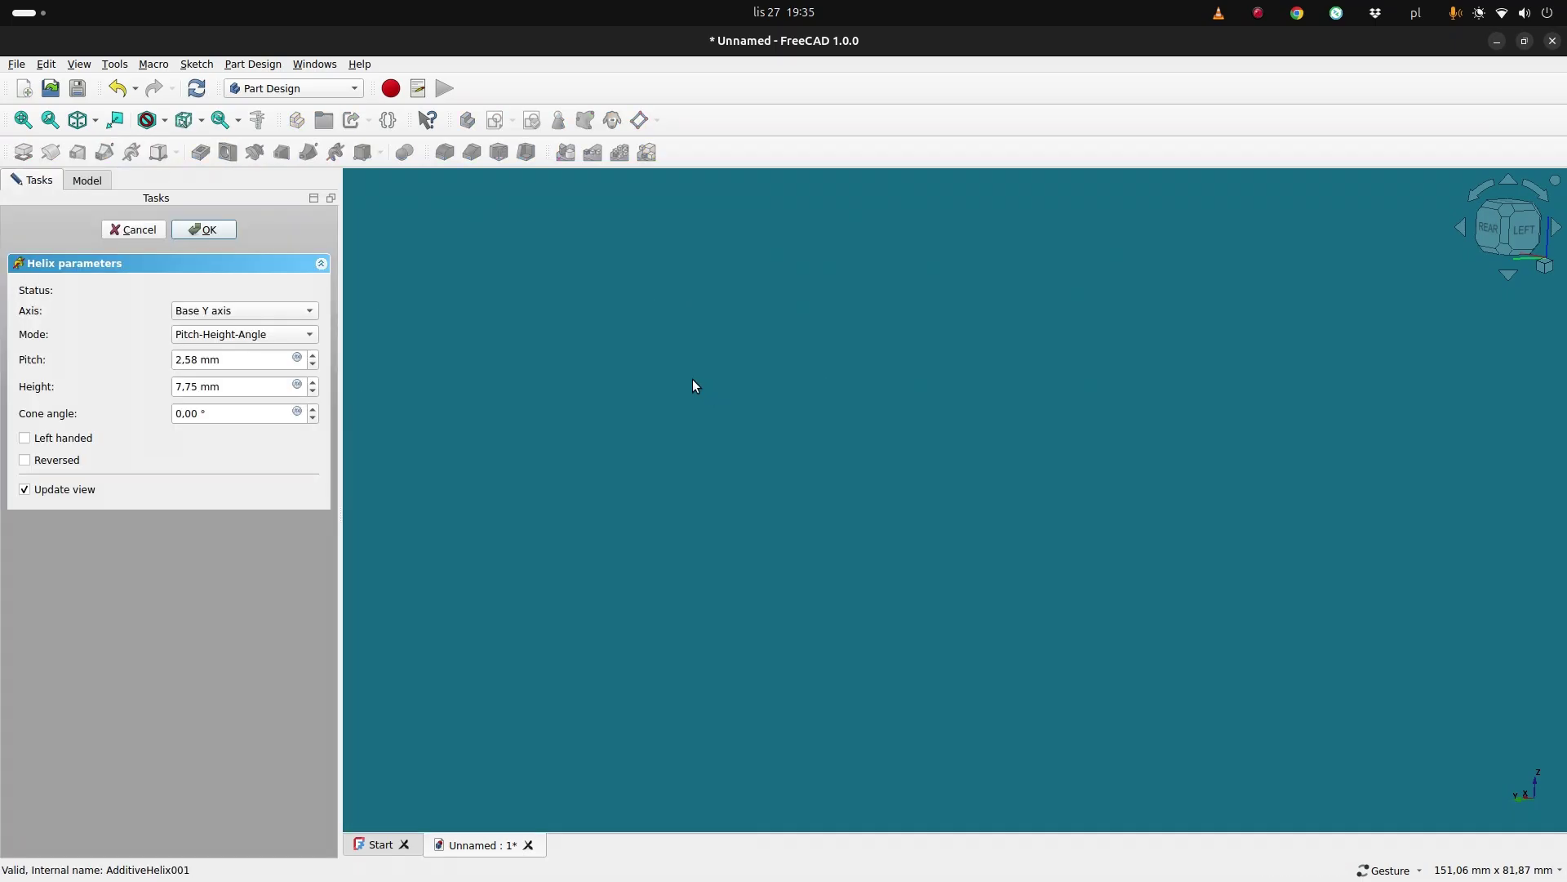
{"action": "scroll", "coordinate": [565, 503], "scroll_direction": "down", "scroll_amount": 5}
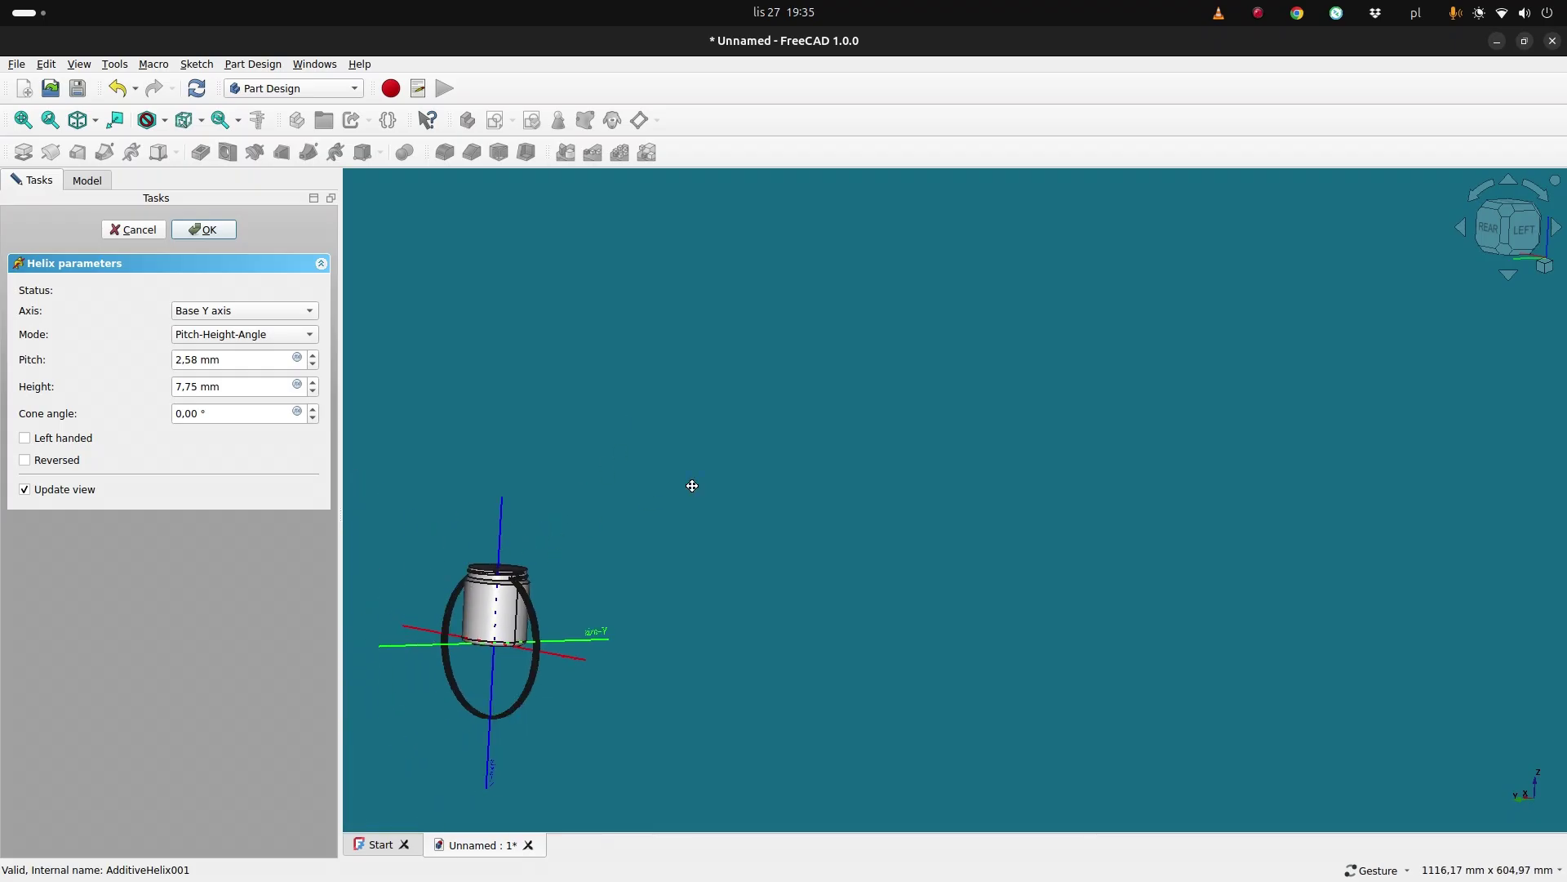
{"action": "scroll", "coordinate": [657, 553], "scroll_direction": "up", "scroll_amount": 8}
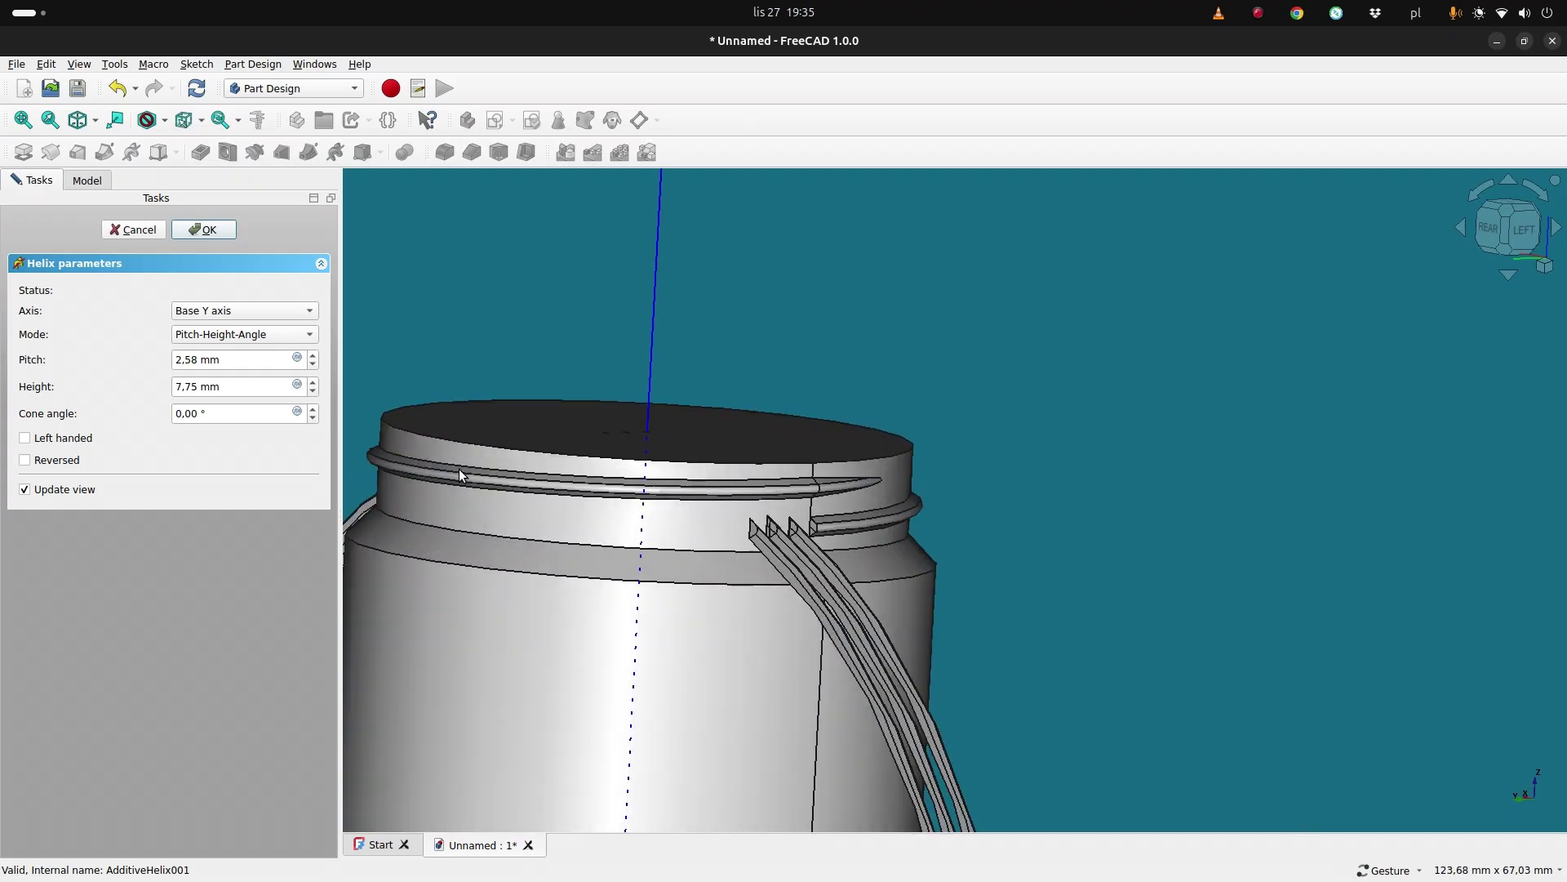
{"action": "left_click", "coordinate": [278, 309]}
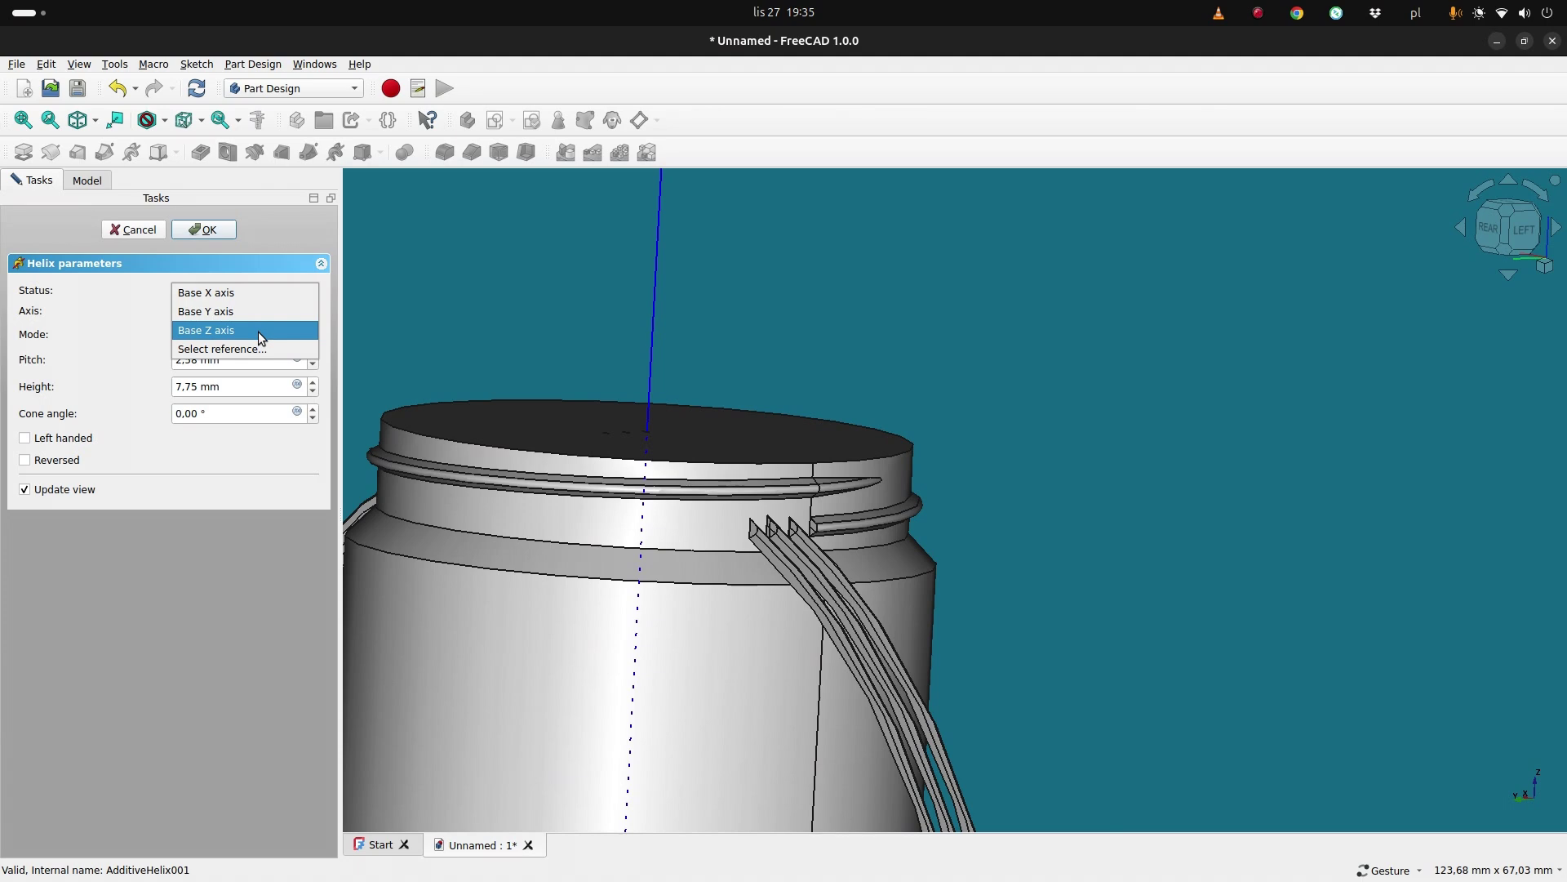
{"action": "key", "text": "Escape"}
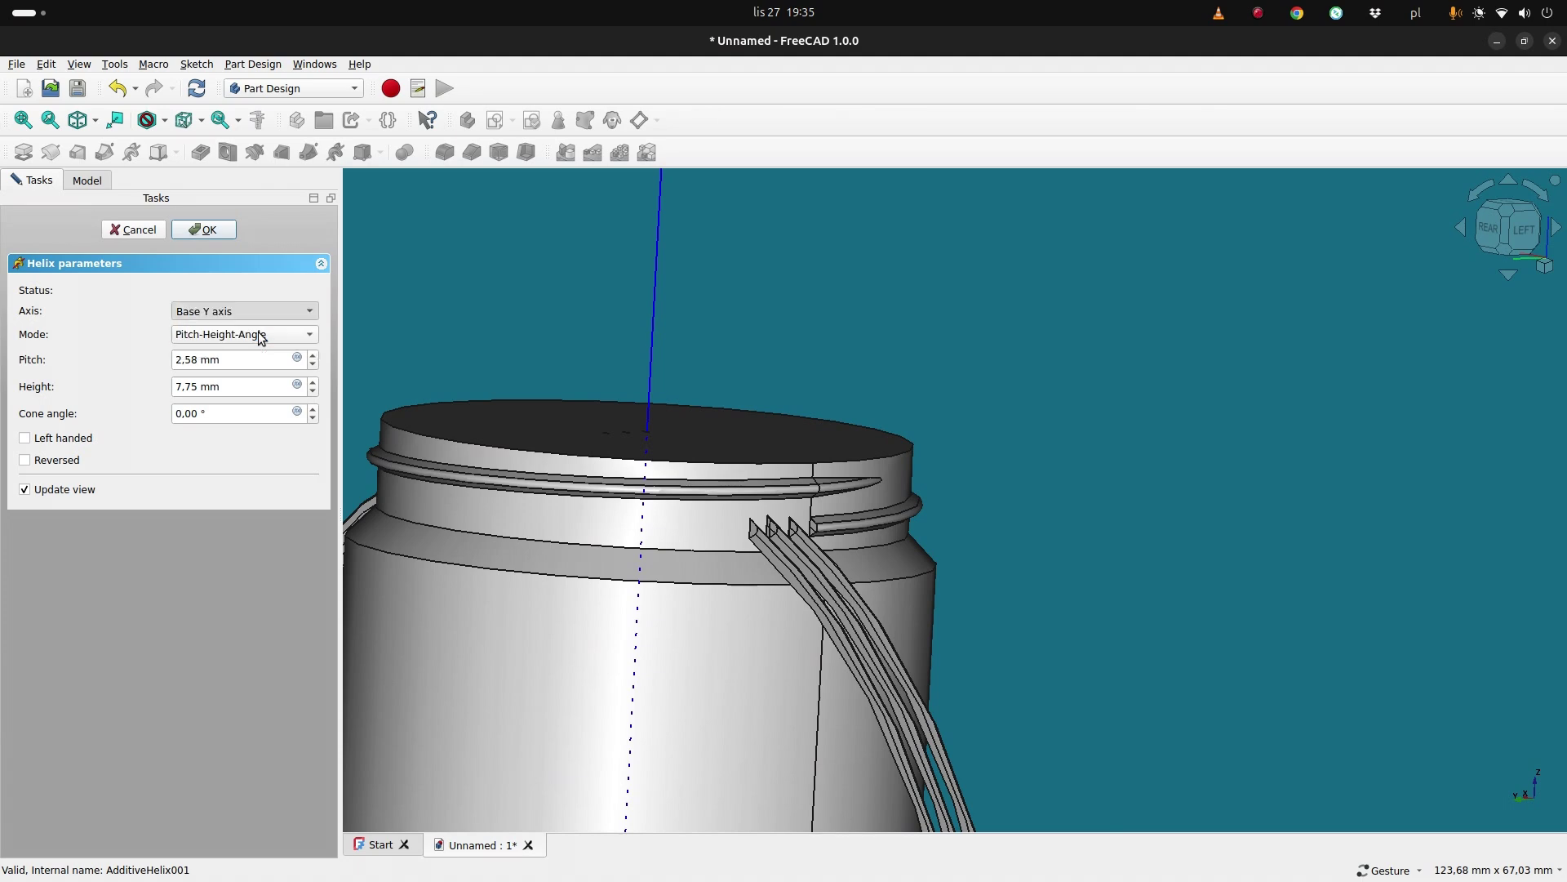
{"action": "key", "text": "Down"}
Give the lower run-out helix a pitch of 4 mm and a height of 0.3 mm, and reverse its direction.
{"action": "left_click", "coordinate": [249, 359]}
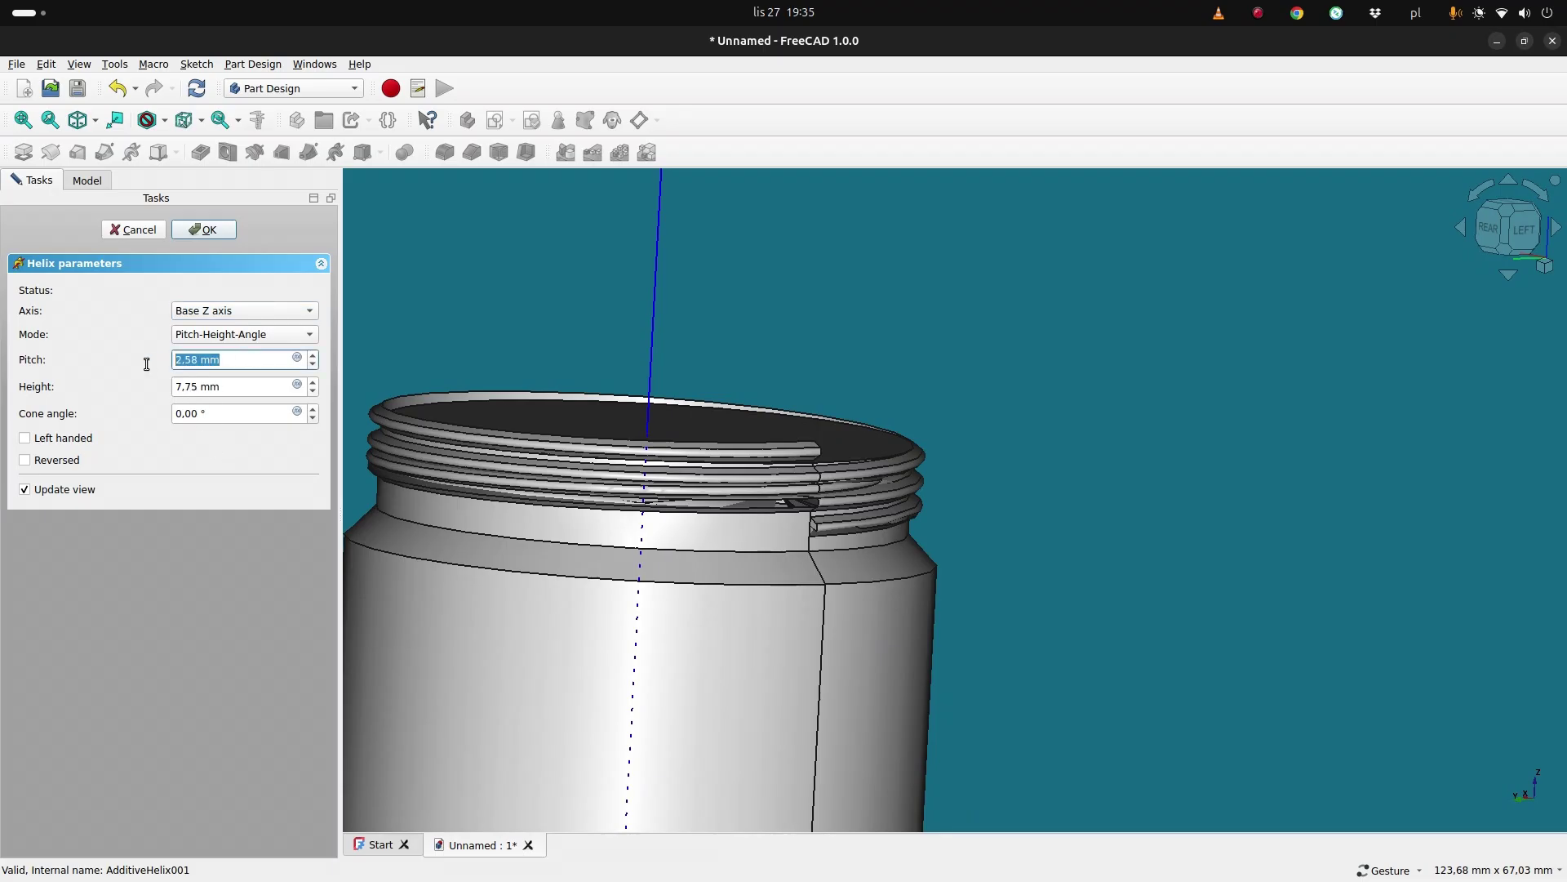
{"action": "type", "text": "4"}
{"action": "left_click", "coordinate": [249, 384]}
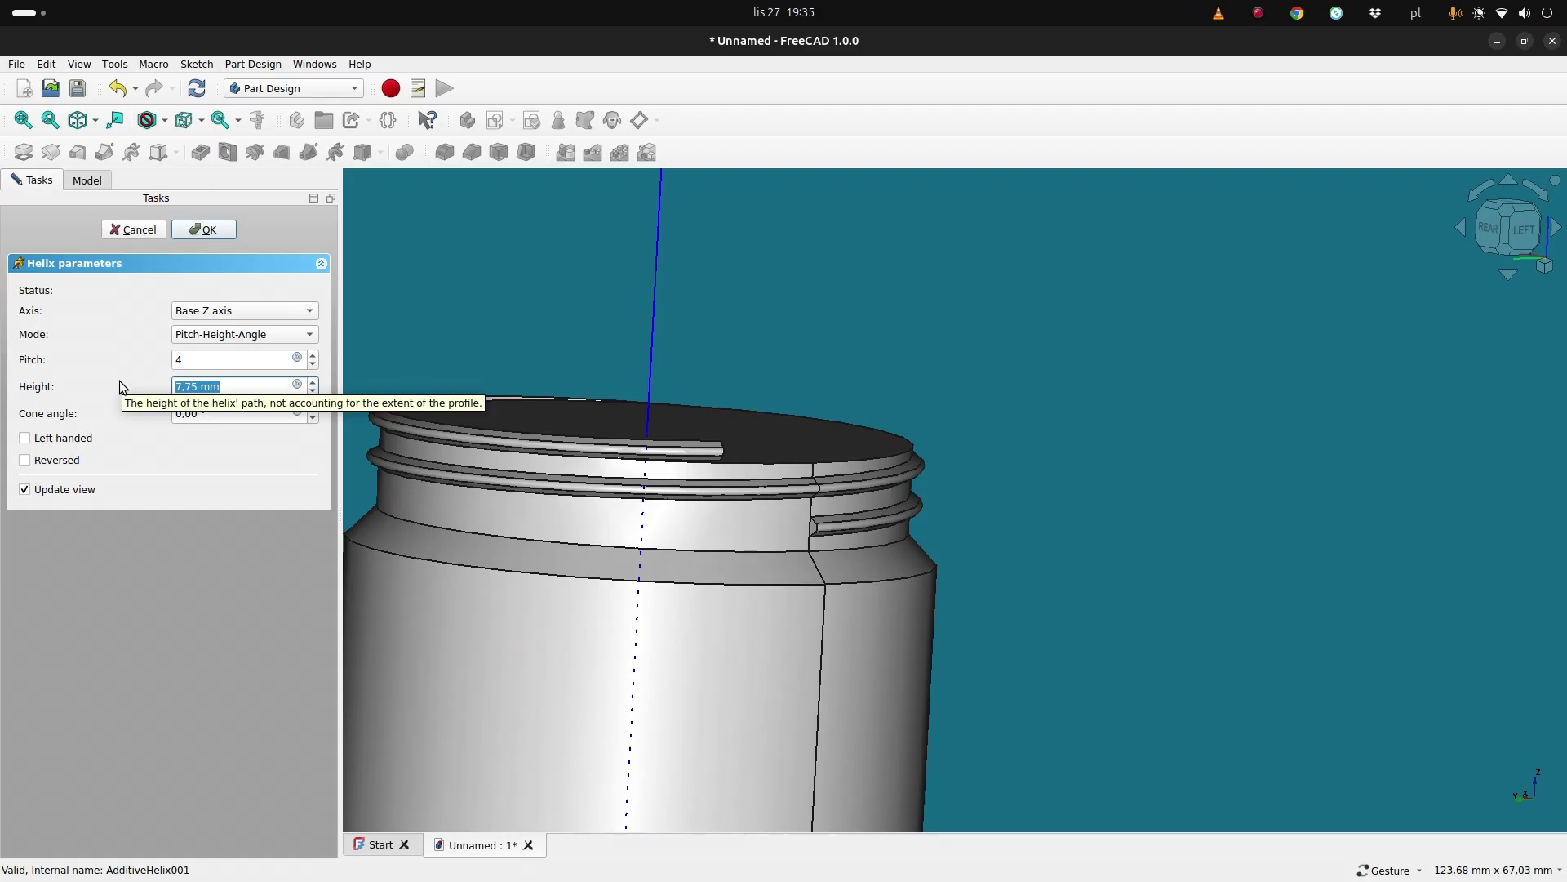
{"action": "type", "text": "0.3"}
{"action": "key", "text": "Tab"}
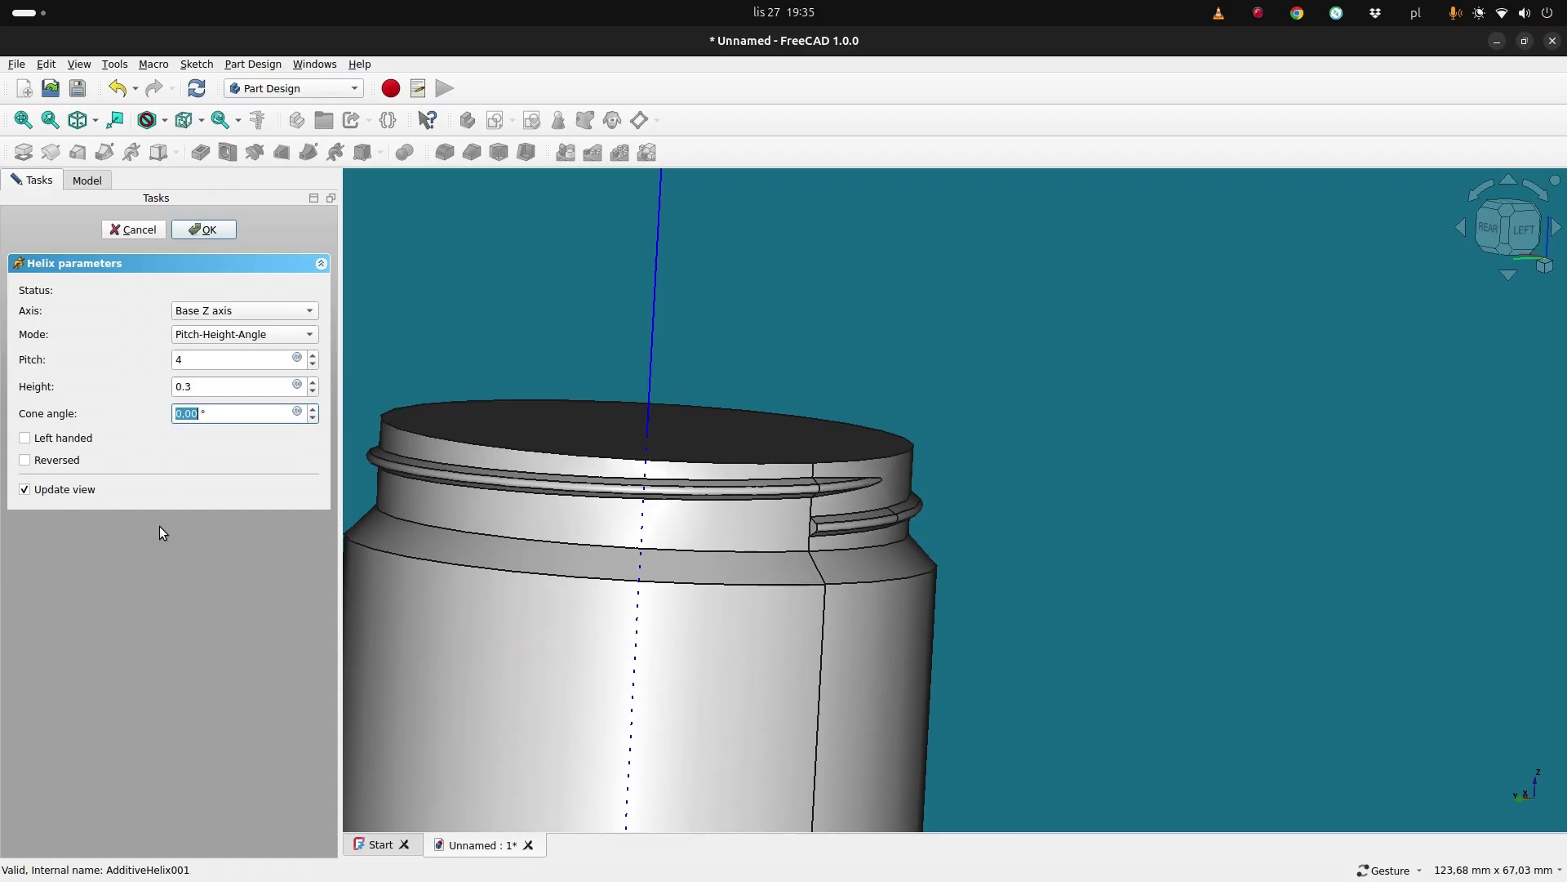
{"action": "left_click", "coordinate": [42, 462]}
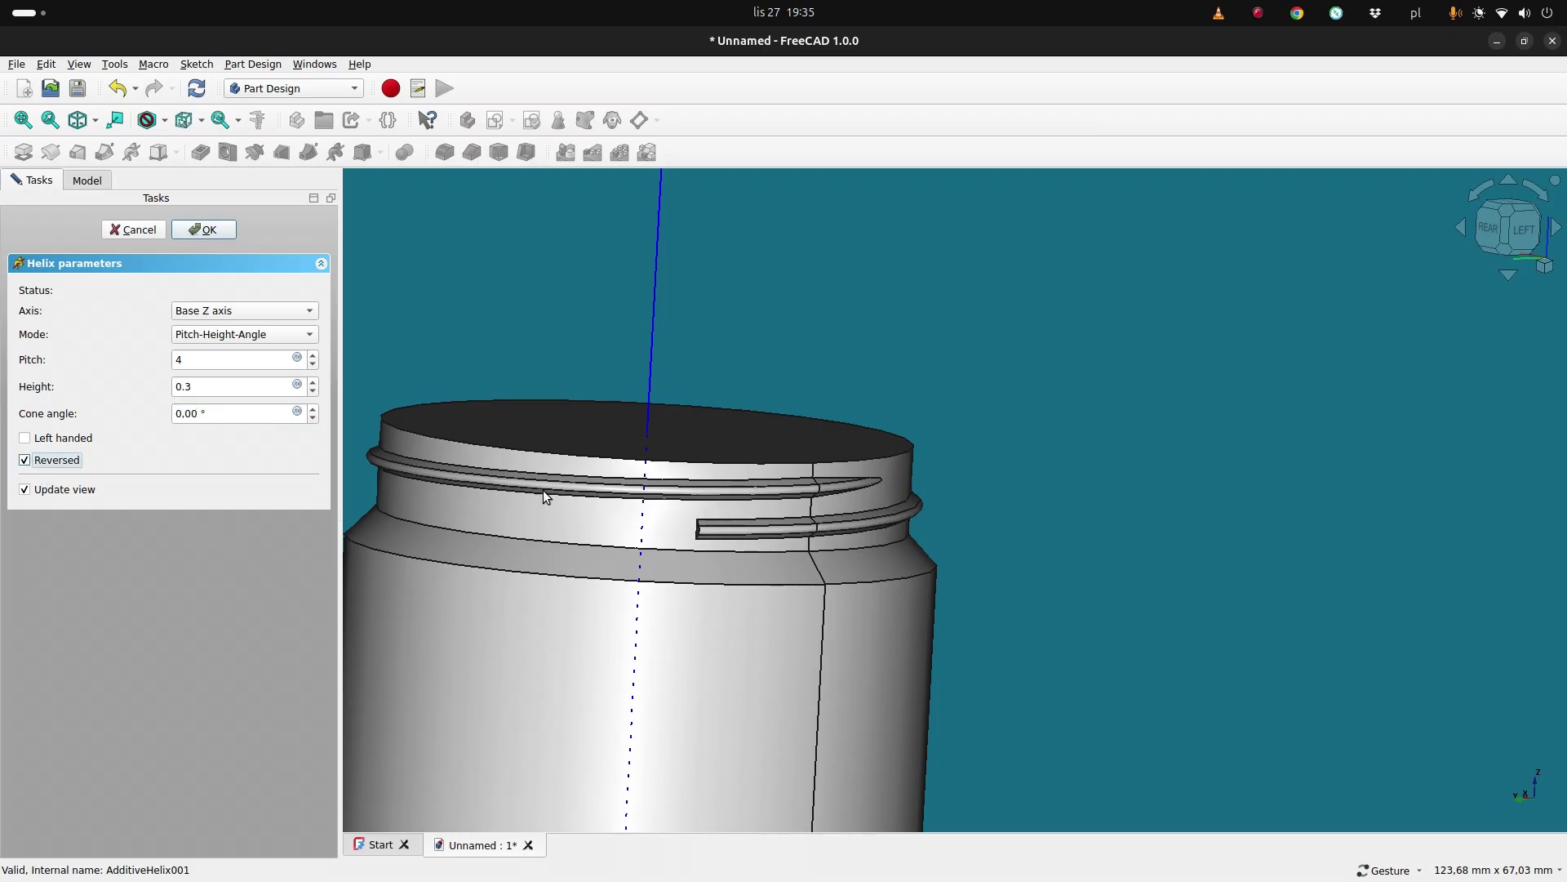
Set the lower run-out's cone angle to -78°, check both tapered thread ends, and accept the helix.
{"action": "left_click", "coordinate": [253, 414]}
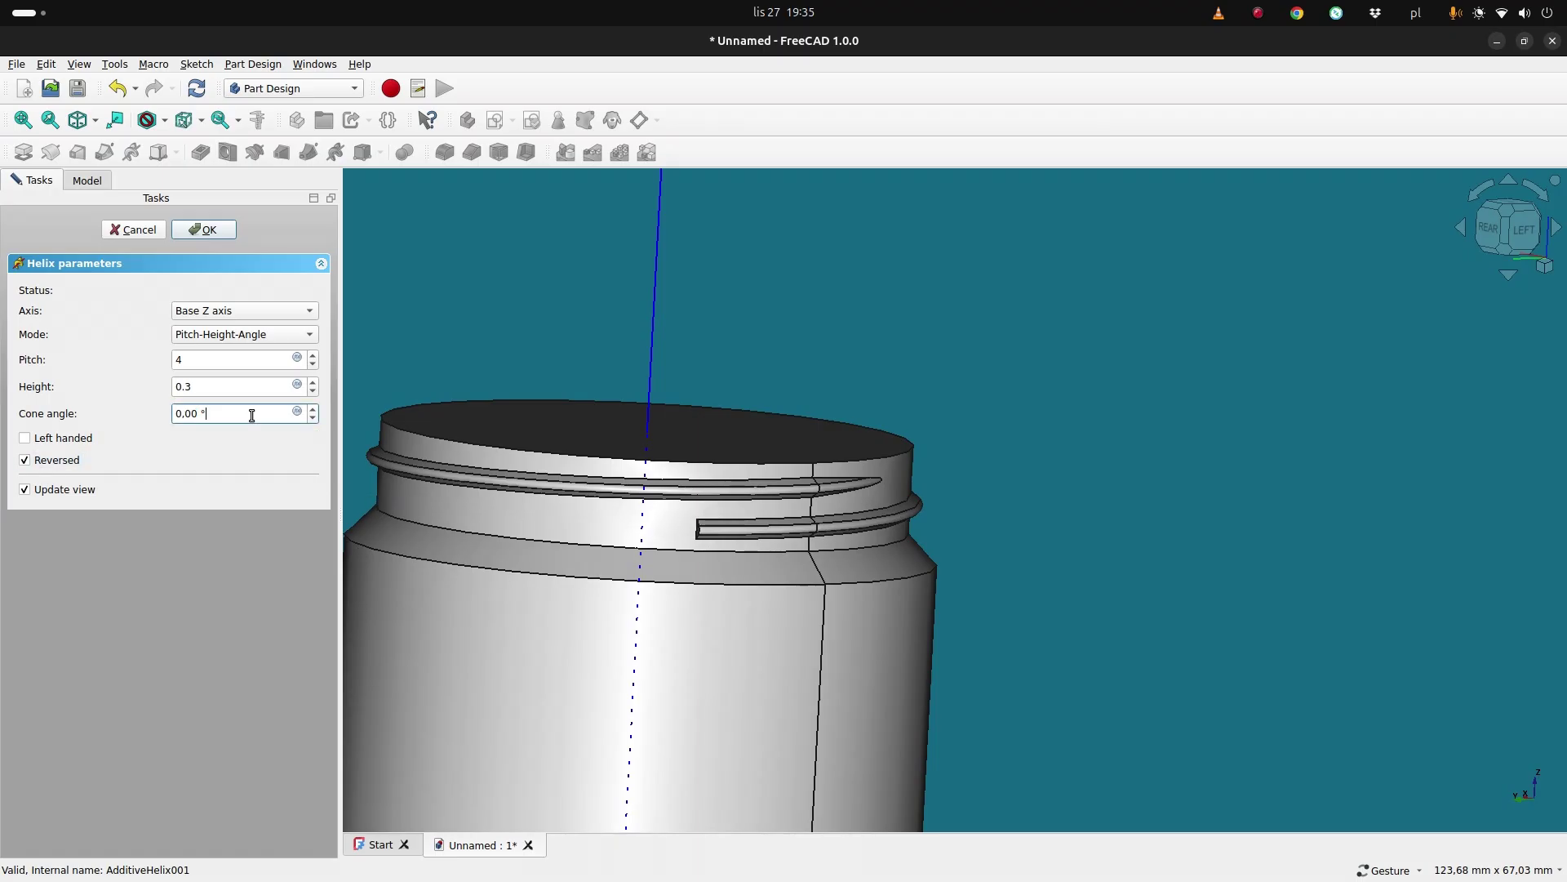
{"action": "key", "text": "ctrl+a"}
{"action": "type", "text": "1"}
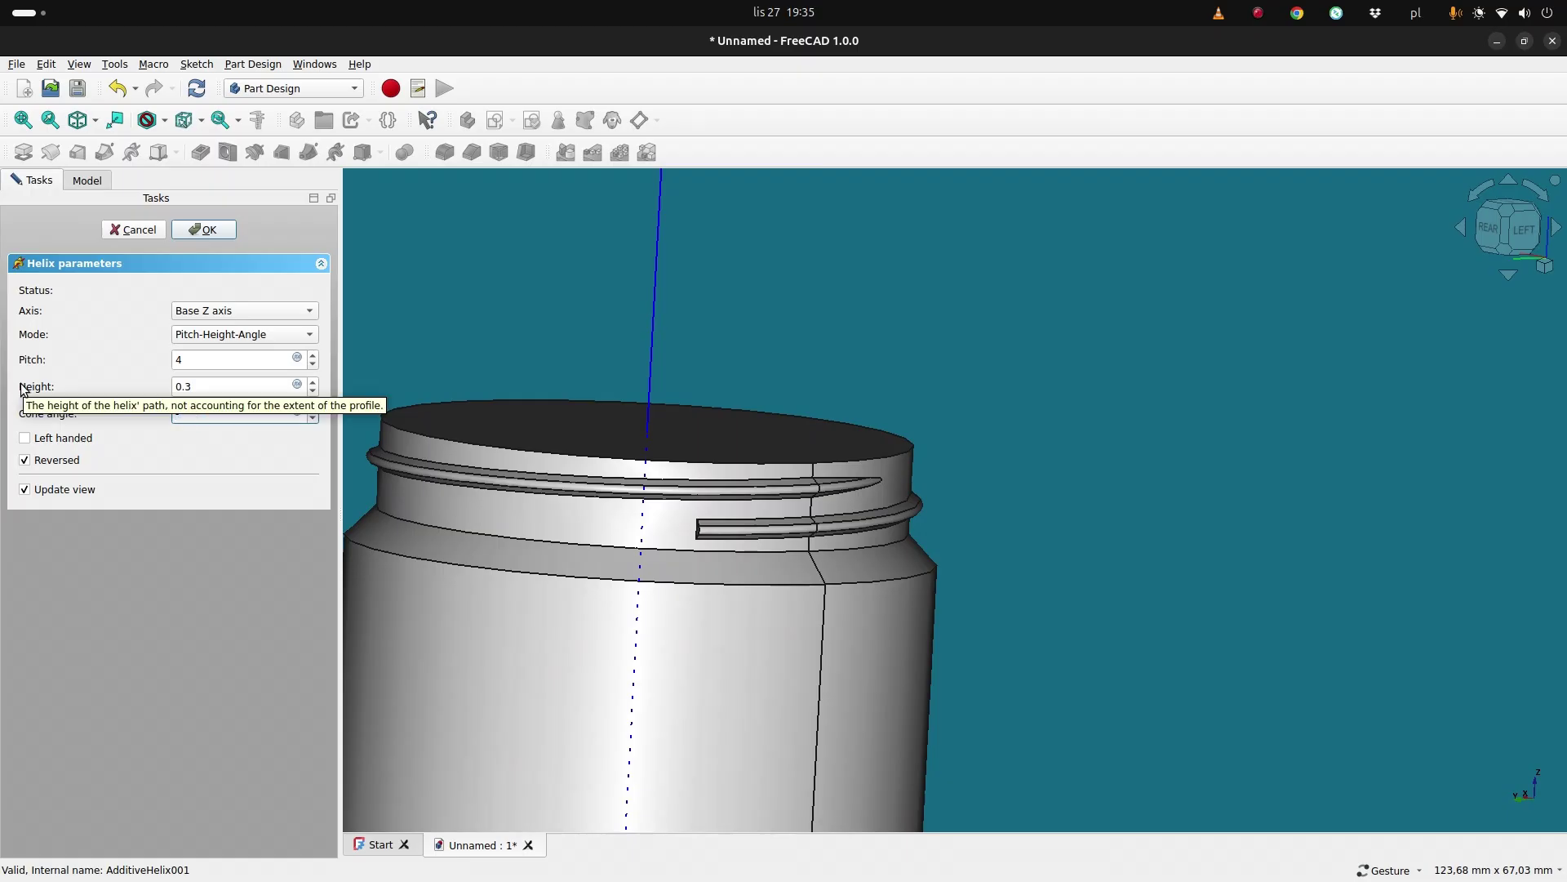
{"action": "type", "text": "78"}
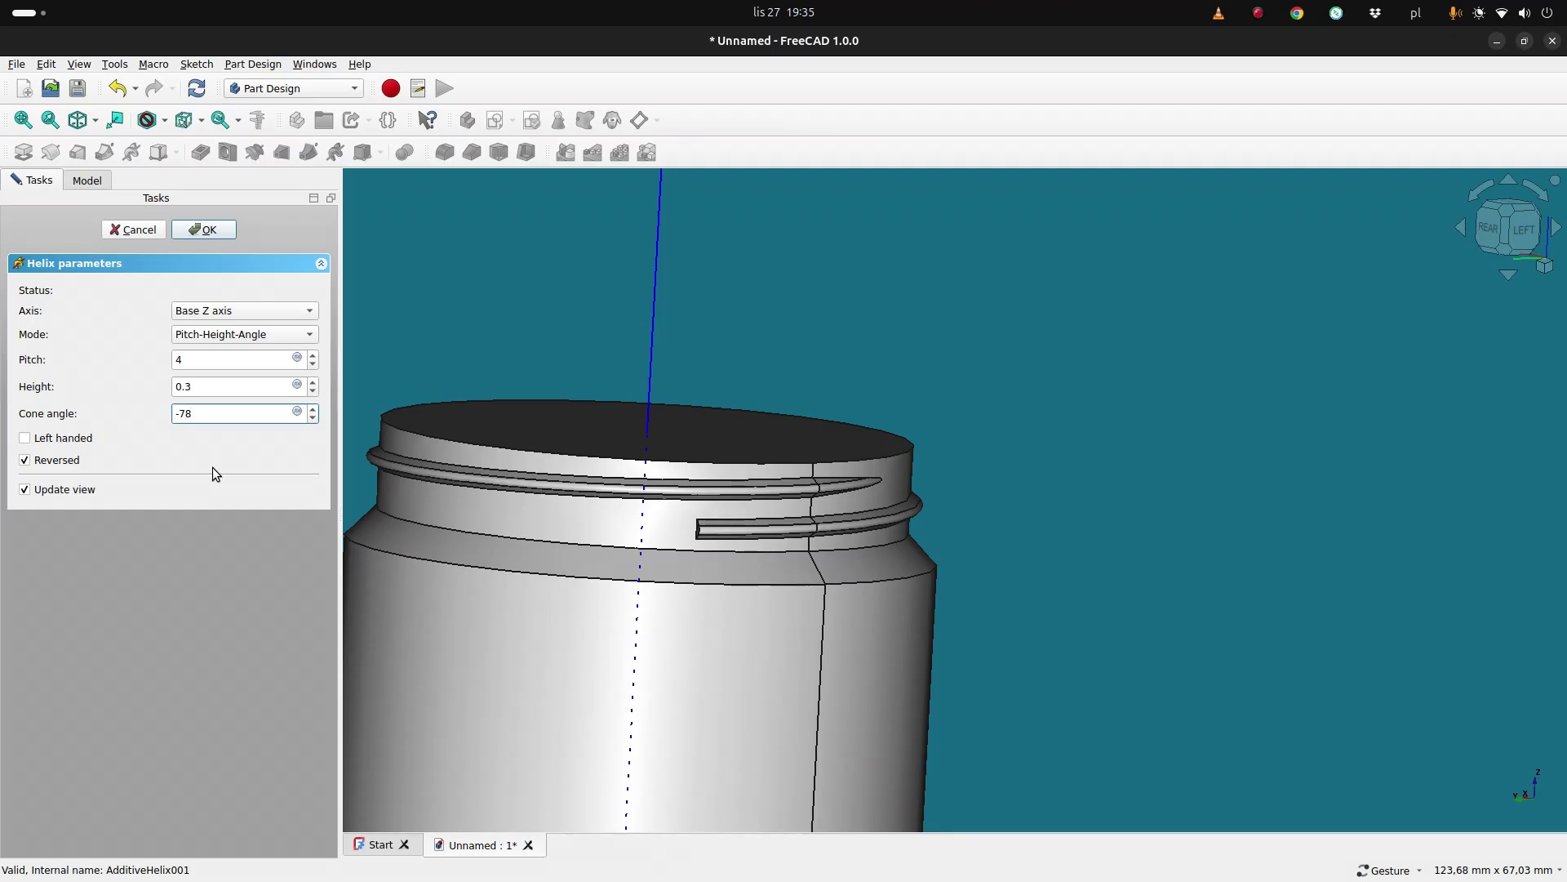
{"action": "key", "text": "Tab"}
{"action": "left_click_drag", "start_coordinate": [981, 507], "coordinate": [1111, 498]}
{"action": "scroll", "coordinate": [798, 349], "scroll_direction": "down", "scroll_amount": 5}
{"action": "left_click_drag", "start_coordinate": [965, 549], "coordinate": [735, 718]}
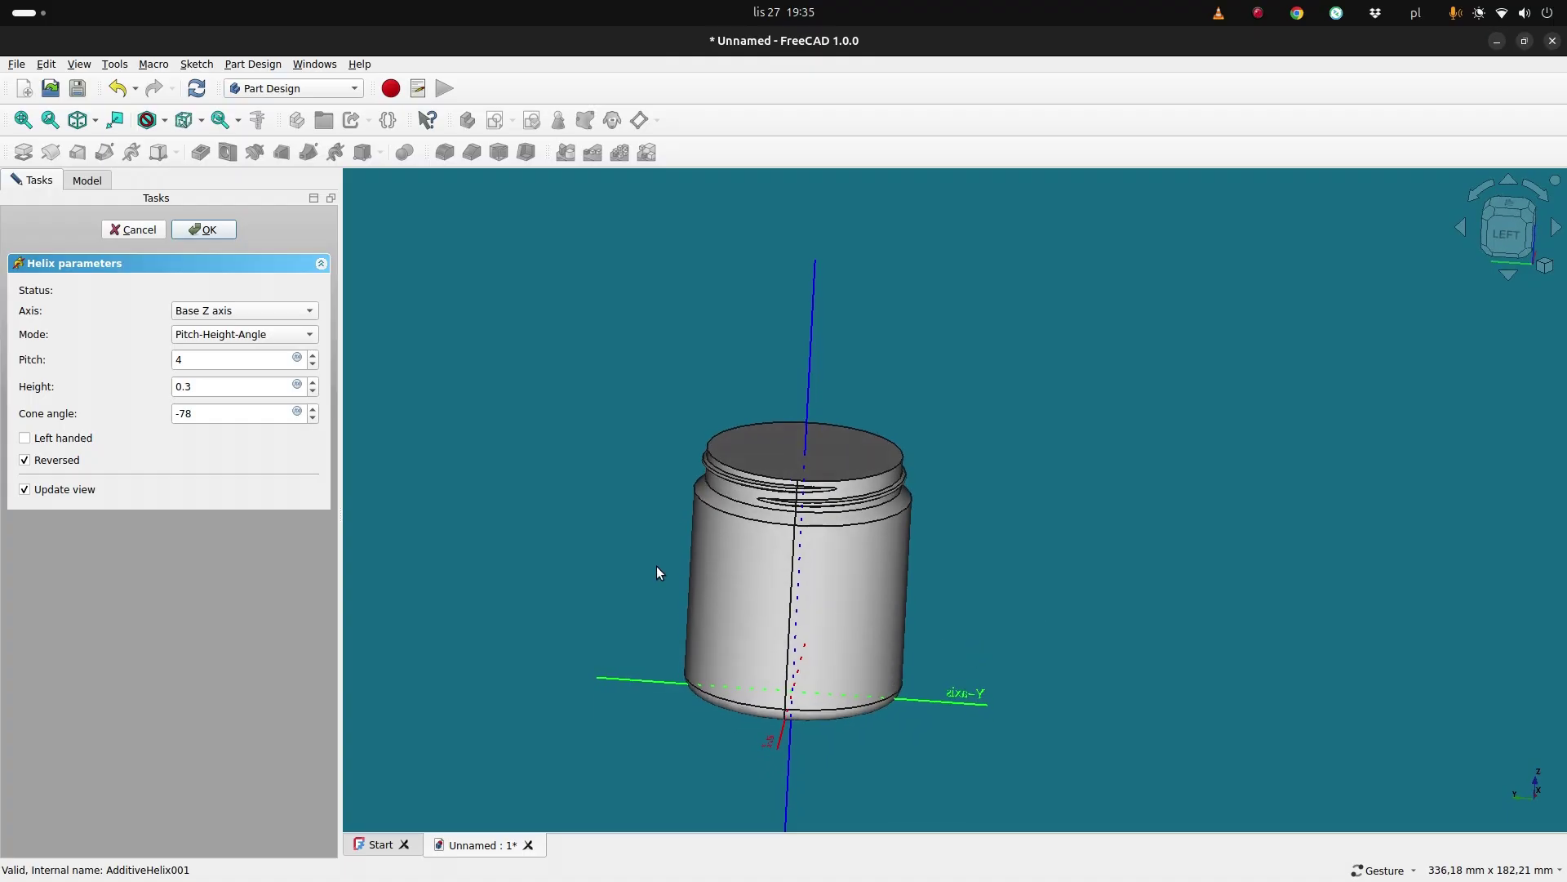
{"action": "left_click", "coordinate": [210, 230]}
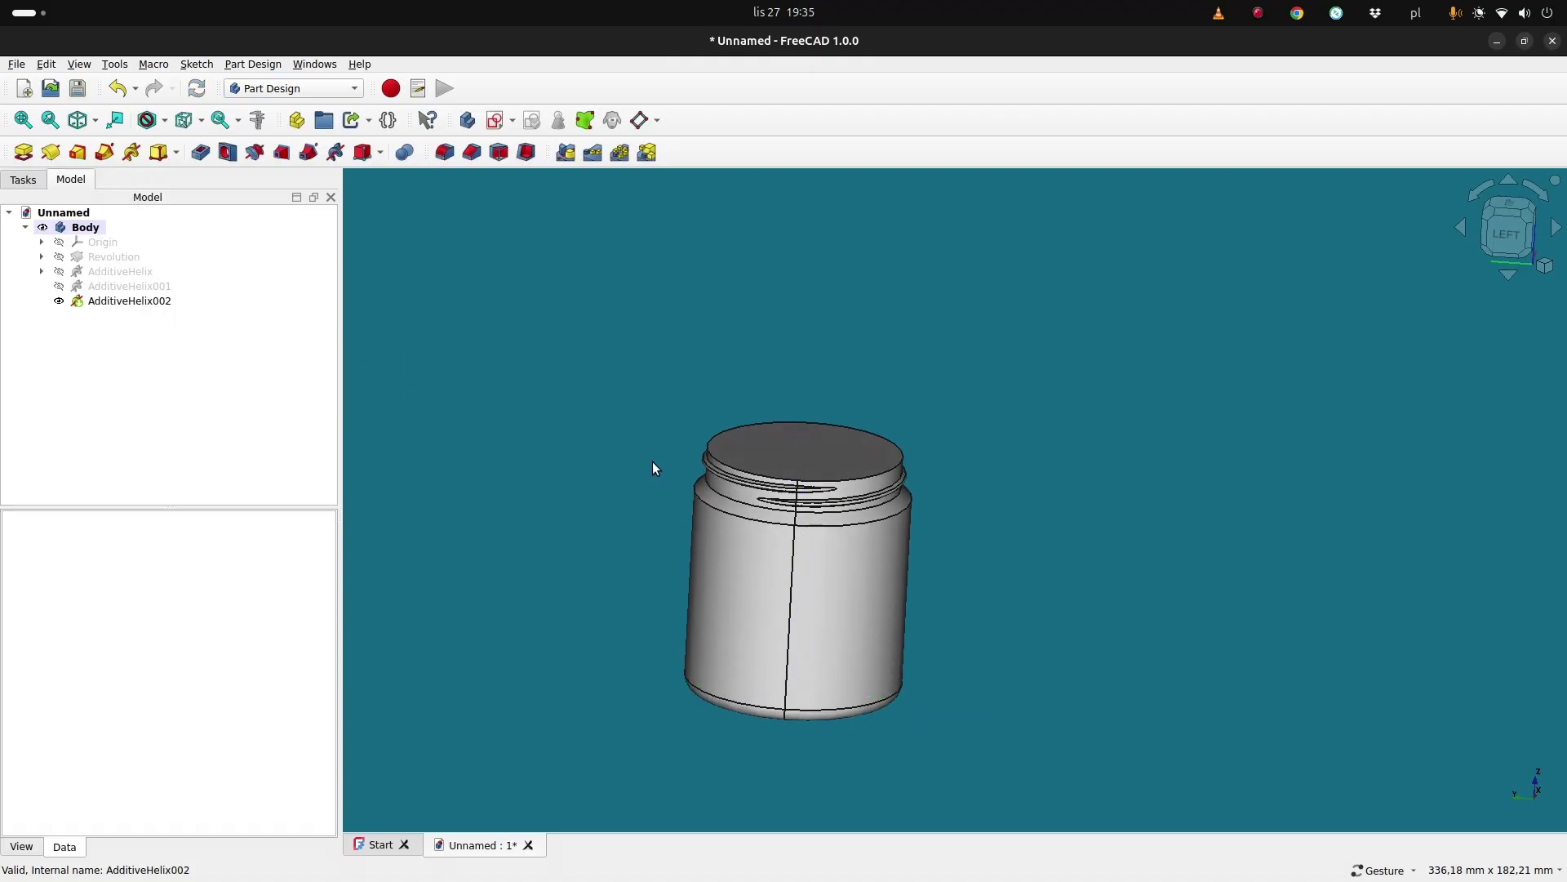
{"action": "left_click_drag", "start_coordinate": [1078, 517], "coordinate": [1007, 507]}
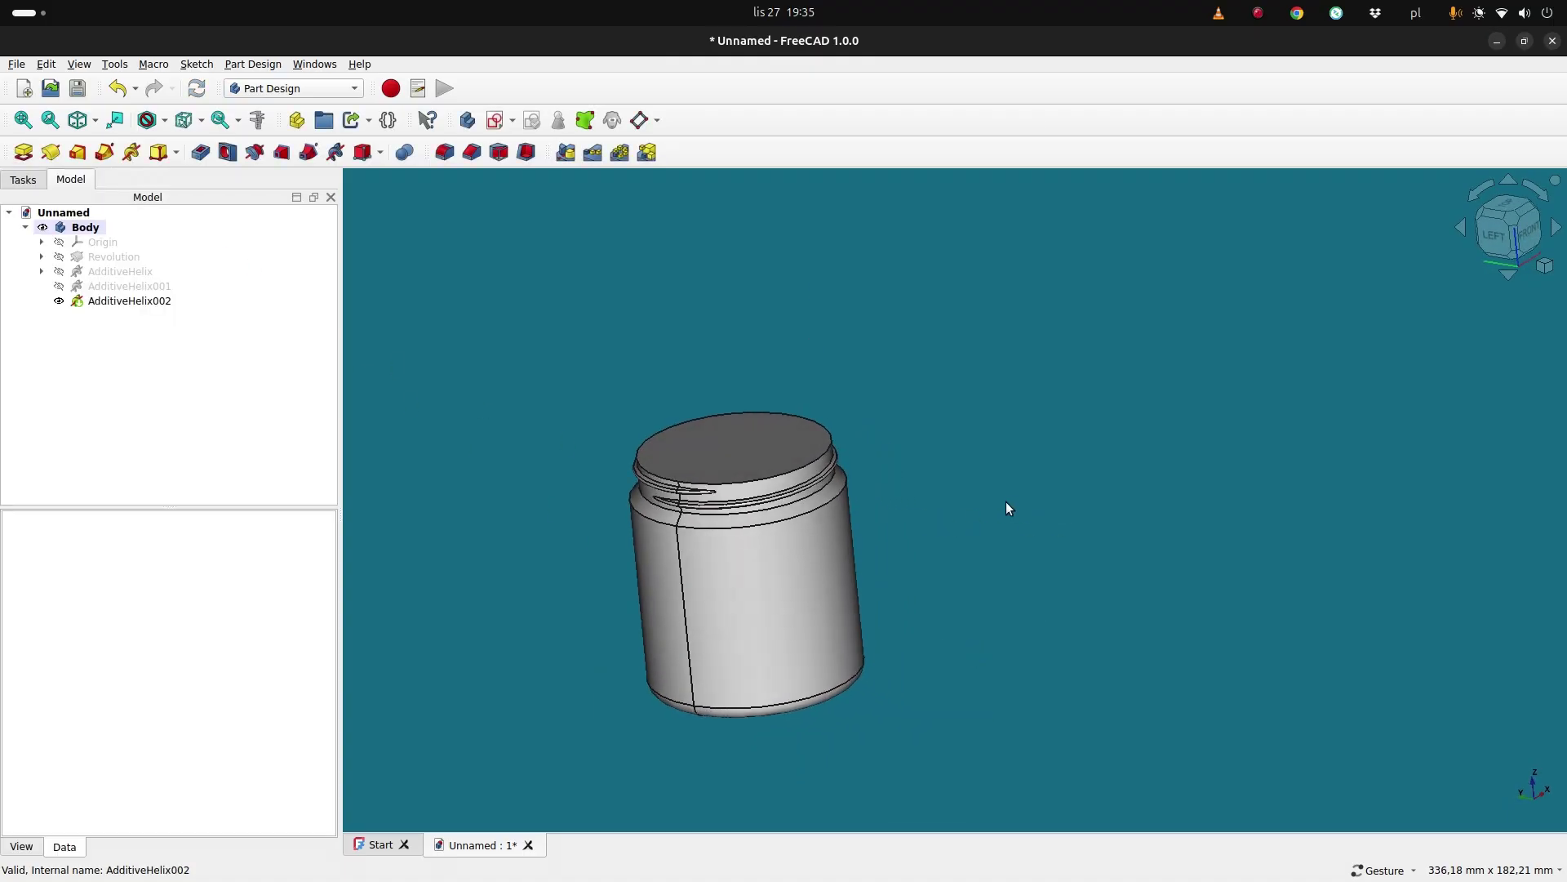
{"action": "left_click", "coordinate": [1524, 232]}
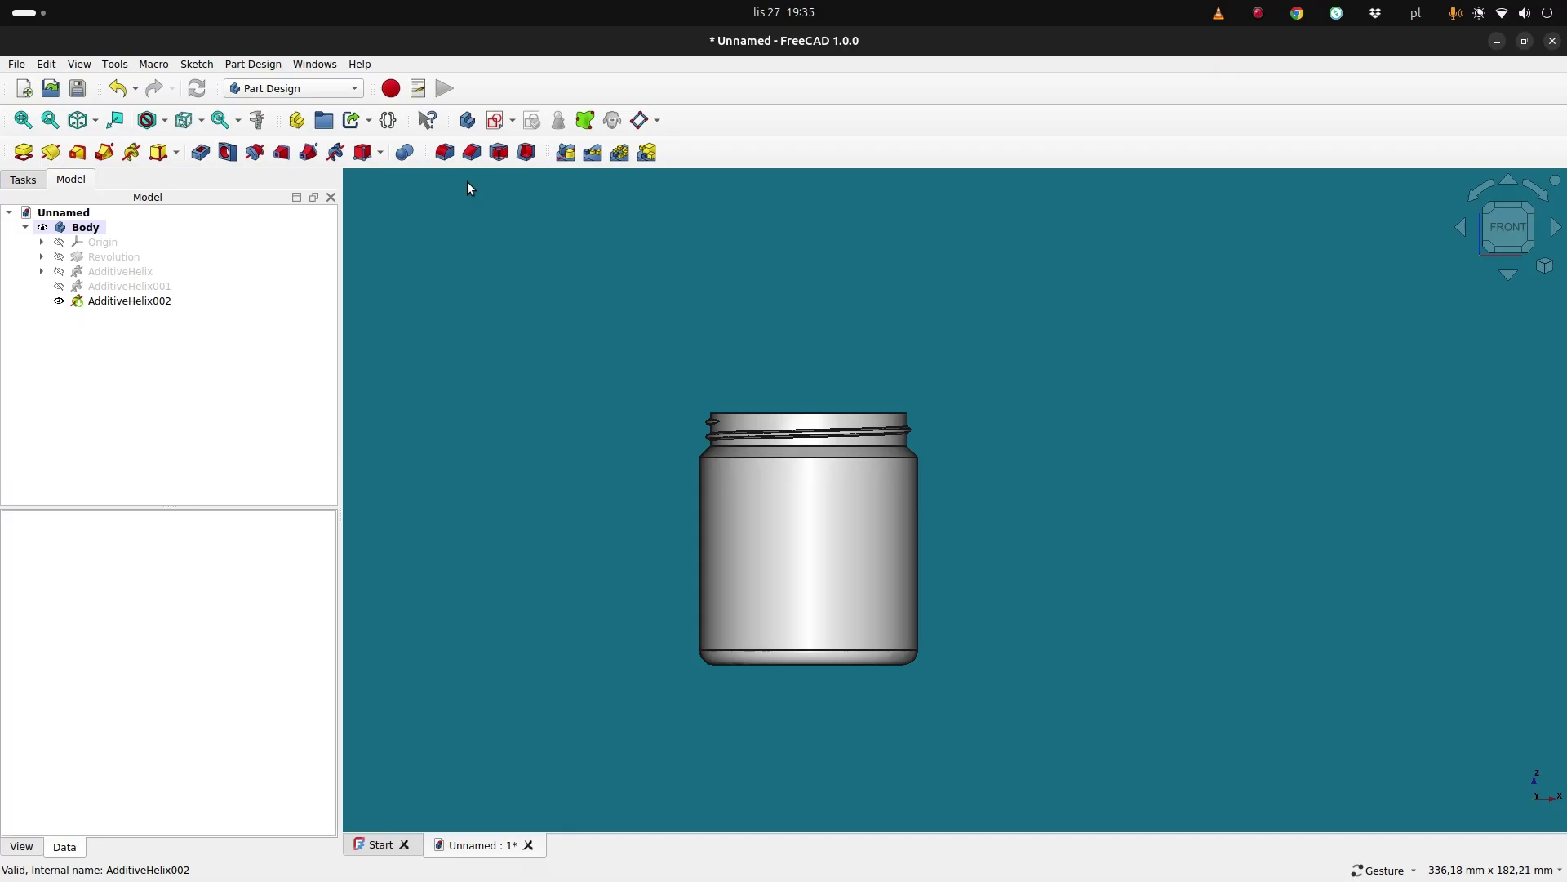
{"action": "left_click", "coordinate": [496, 121]}
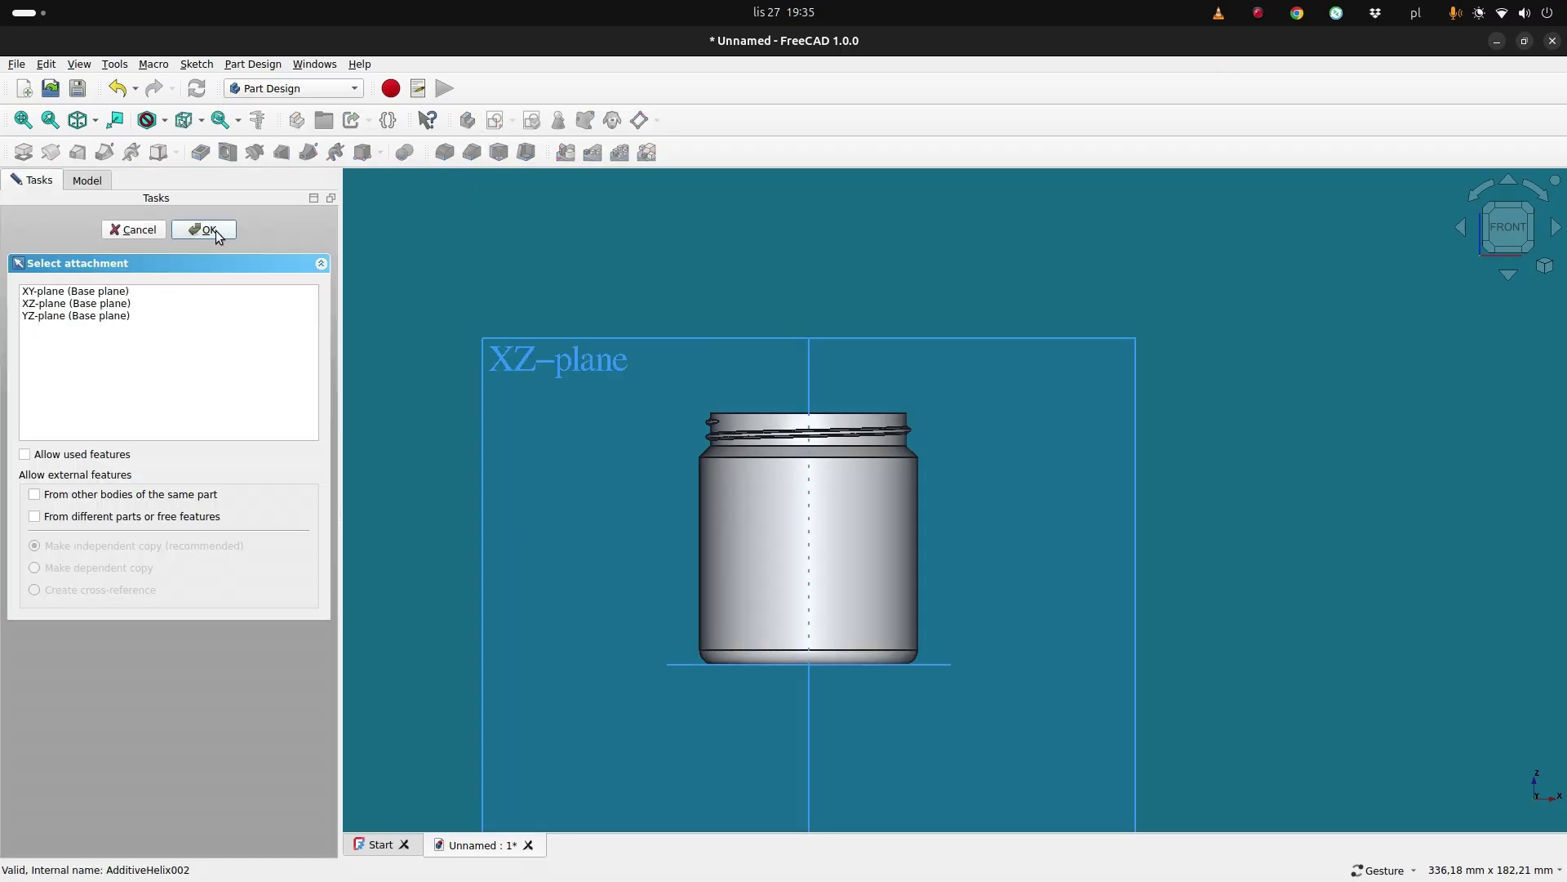
{"action": "left_click", "coordinate": [91, 293]}
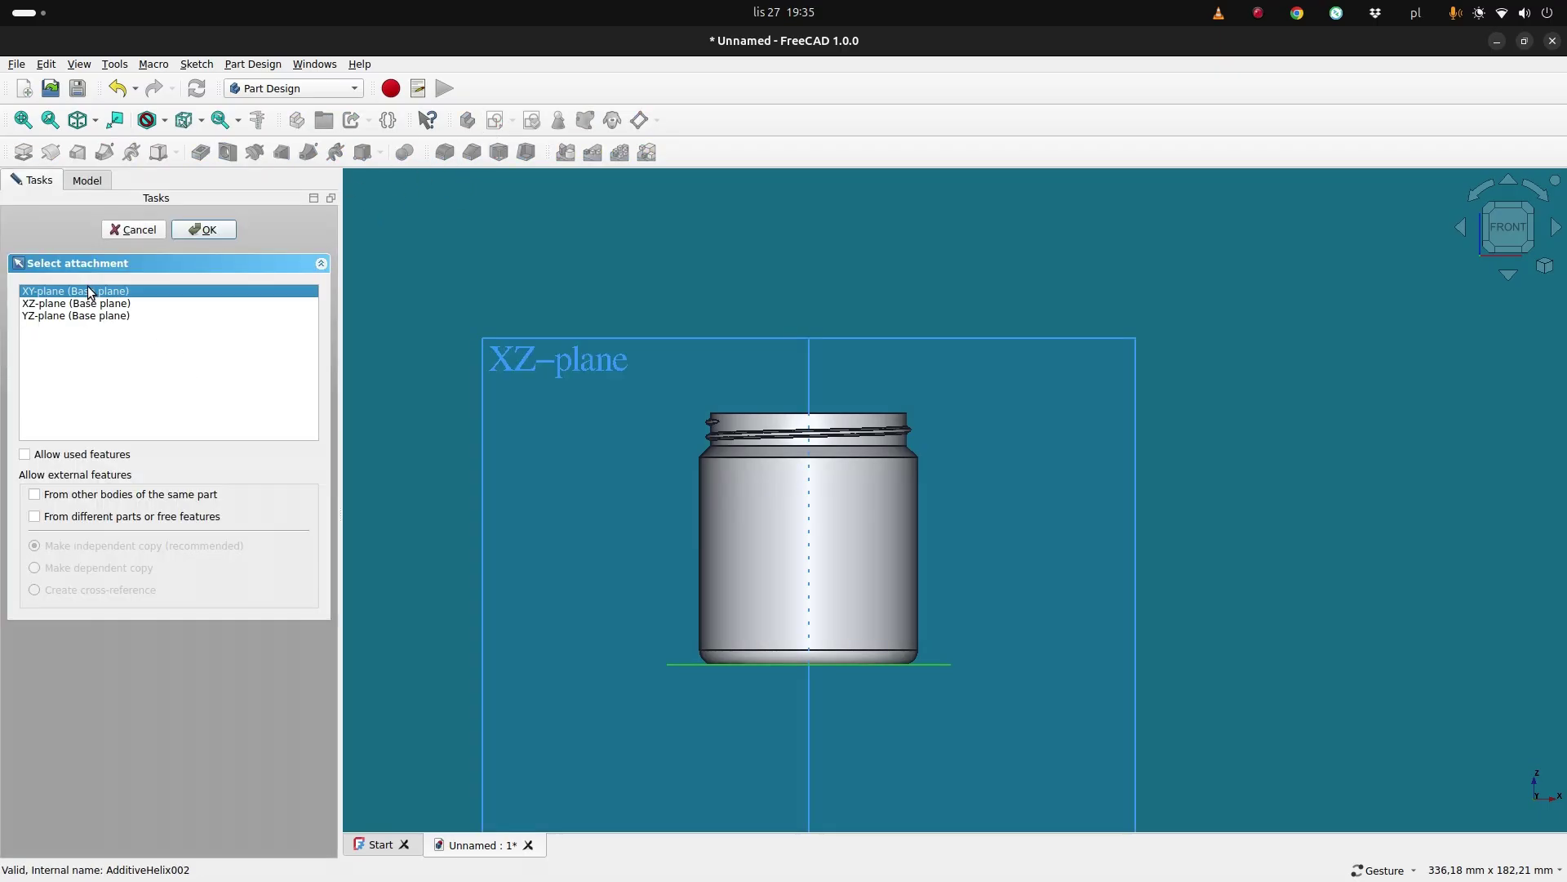
{"action": "left_click", "coordinate": [50, 304]}
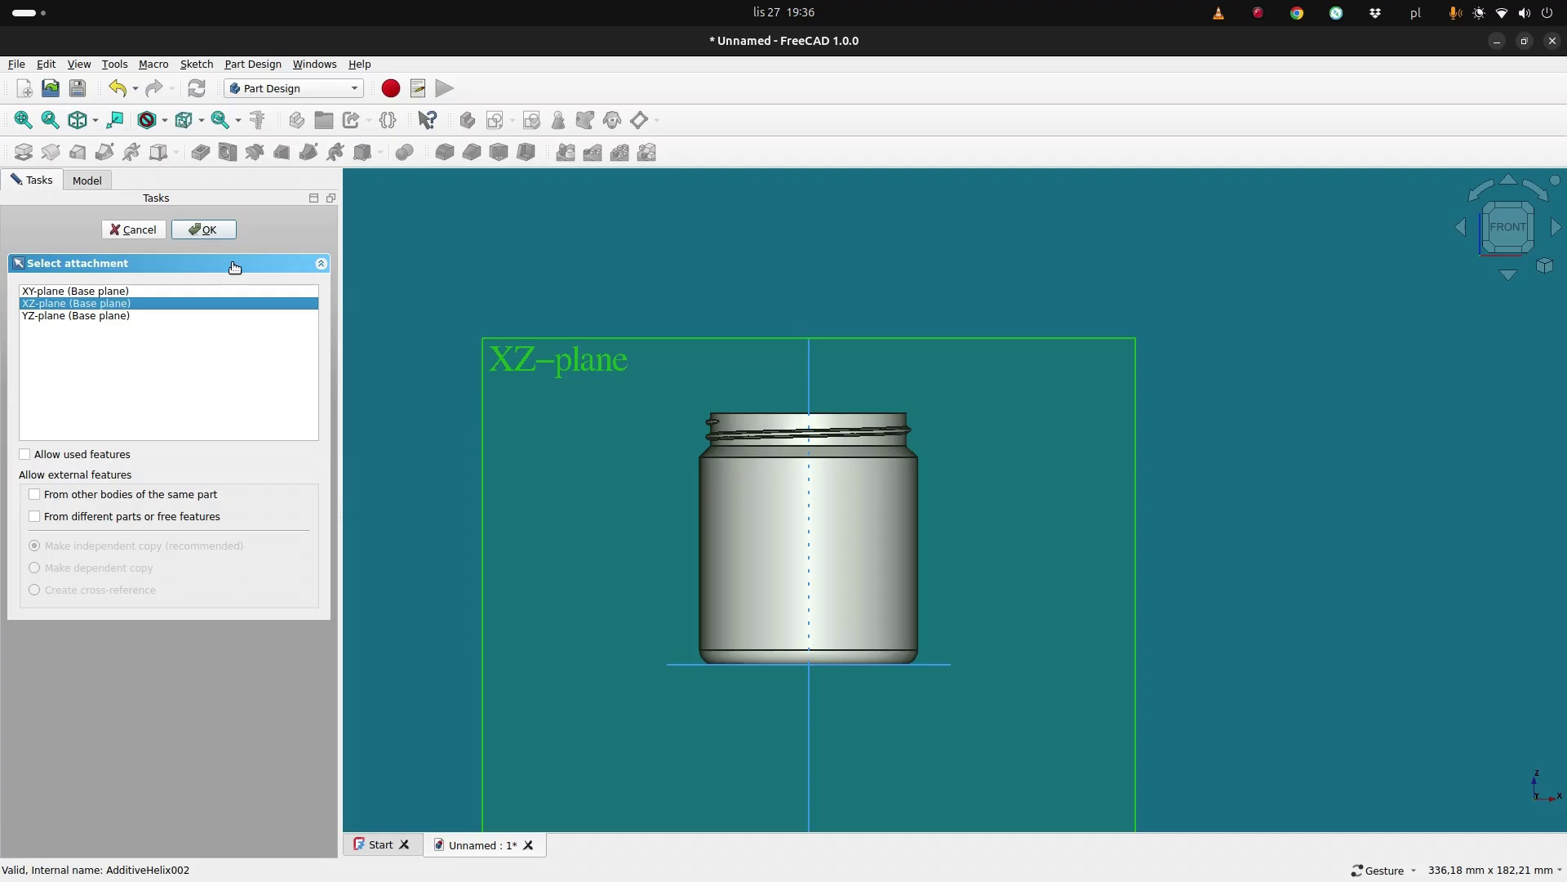
{"action": "left_click", "coordinate": [149, 234]}
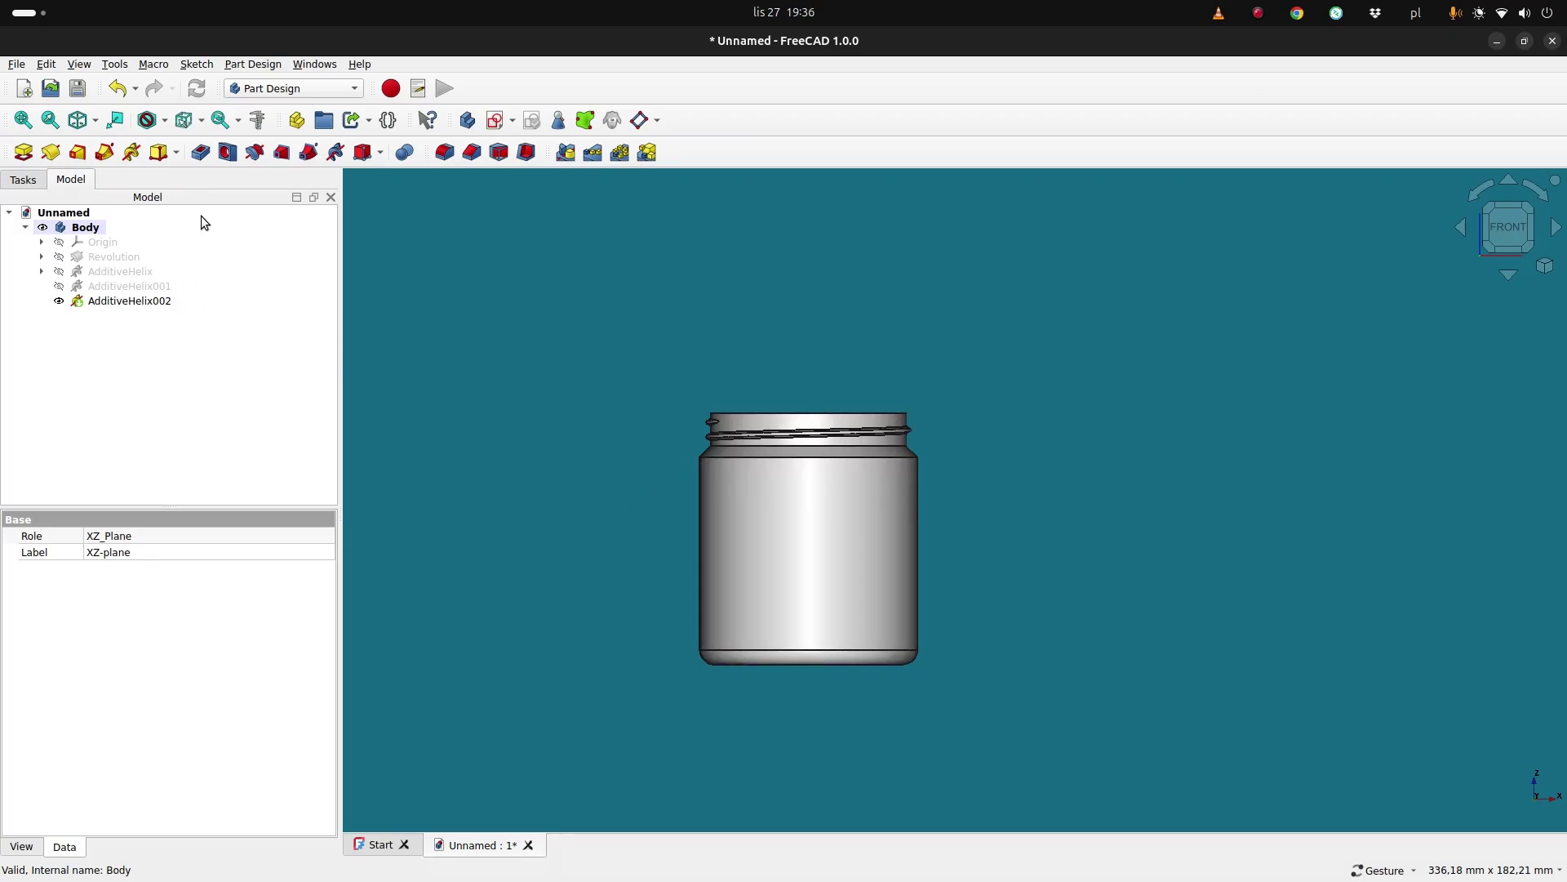
Create a new sketch on the XZ plane and switch on the section view of the jar.
{"action": "left_click", "coordinate": [495, 120]}
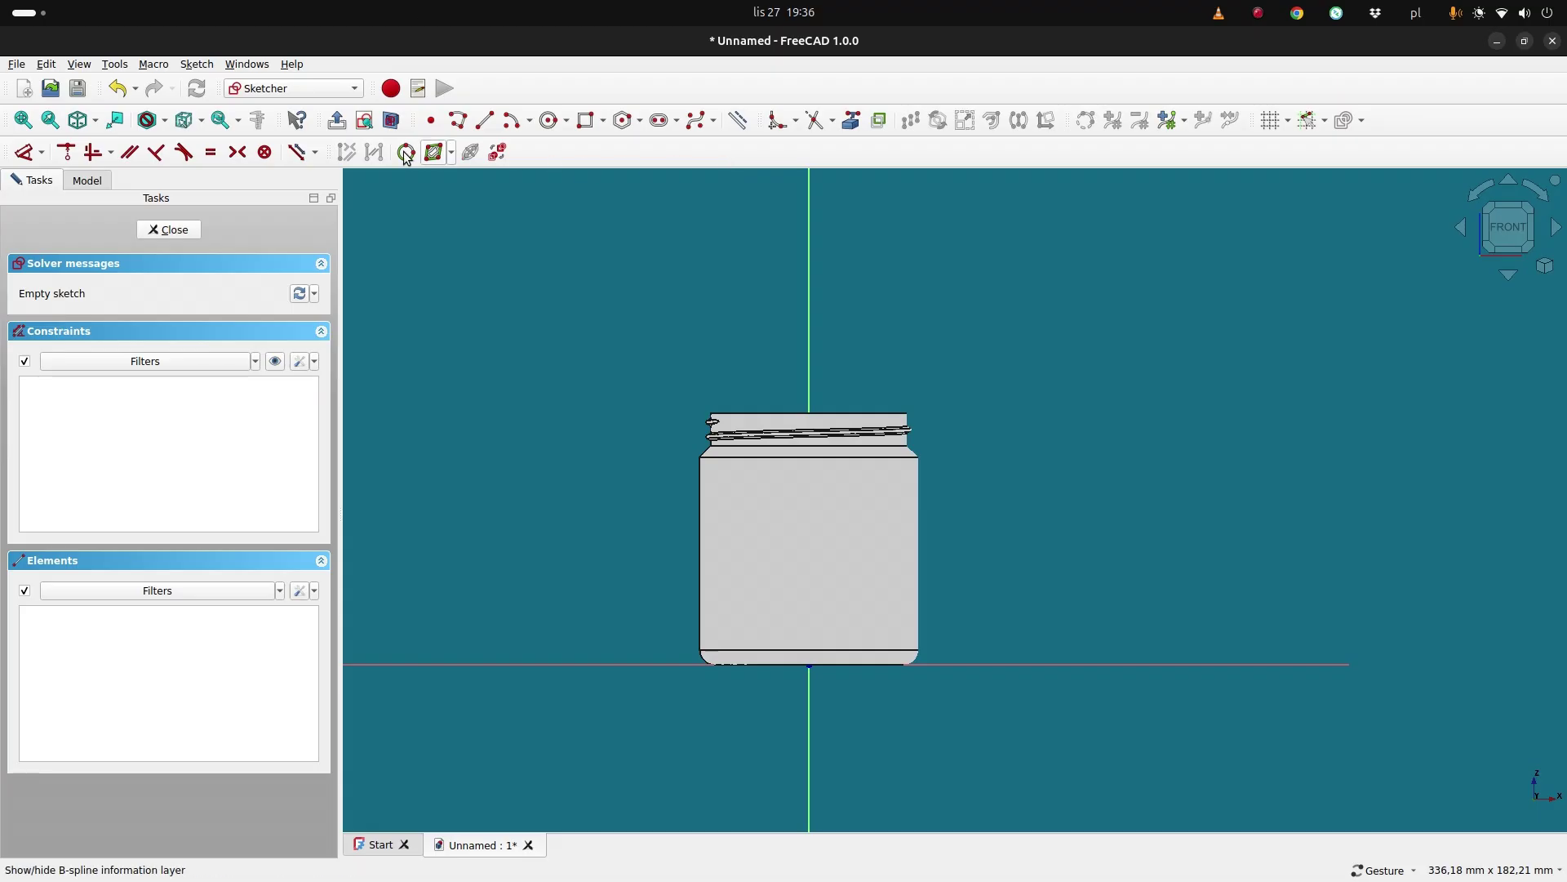
{"action": "left_click", "coordinate": [391, 120]}
{"action": "scroll", "coordinate": [687, 294], "scroll_direction": "up", "scroll_amount": 2}
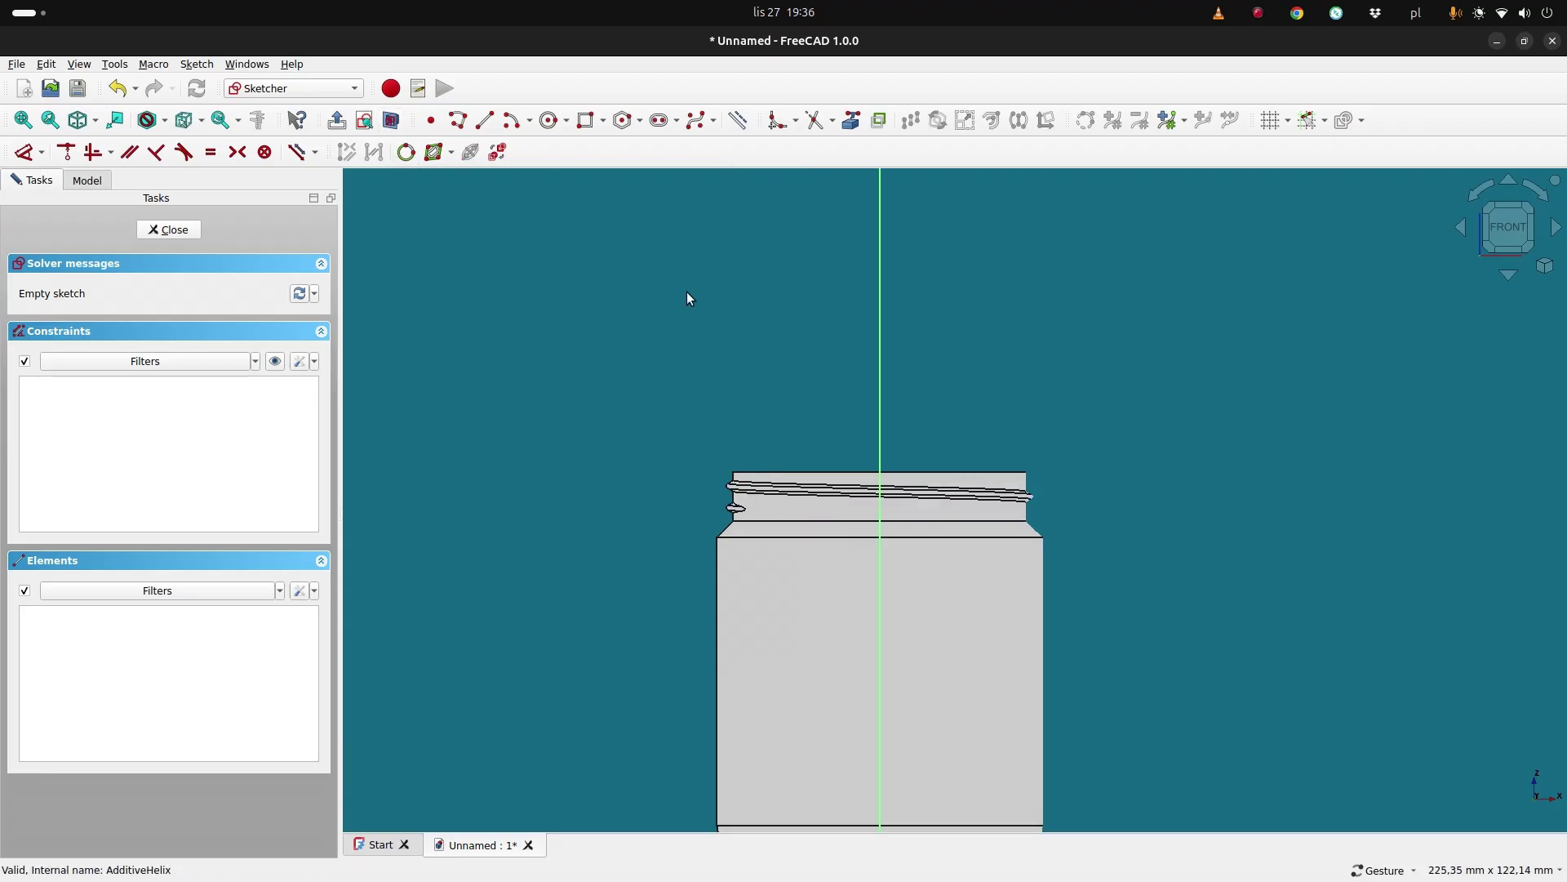
{"action": "scroll", "coordinate": [698, 339], "scroll_direction": "down", "scroll_amount": 2}
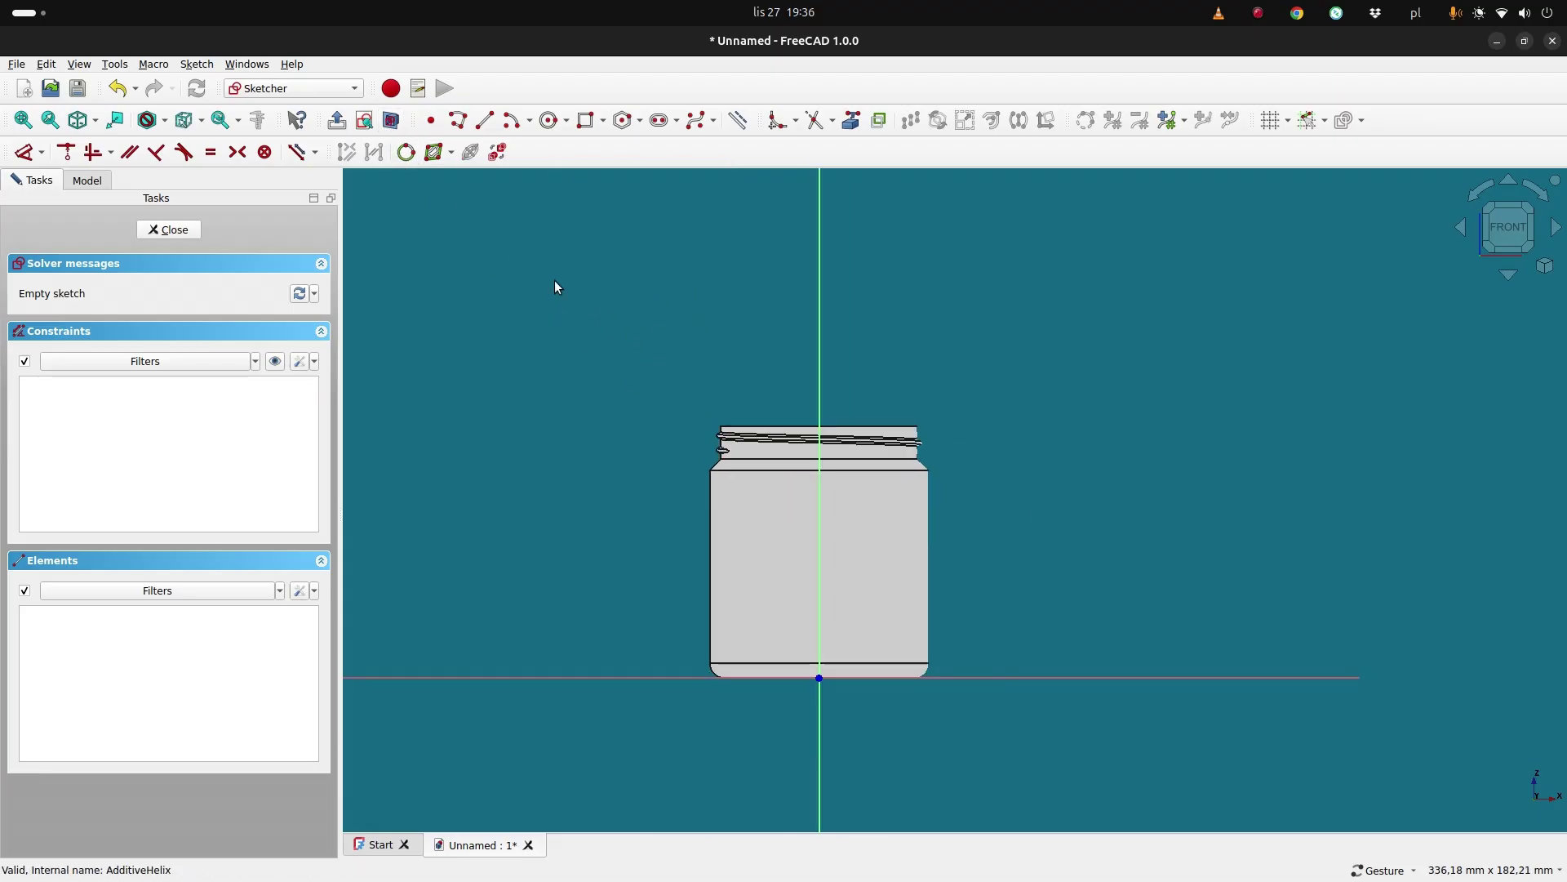
Hide the last additive helix and show the revolution's original half-profile sketch as a reference.
{"action": "left_click", "coordinate": [87, 180]}
{"action": "left_click", "coordinate": [122, 301]}
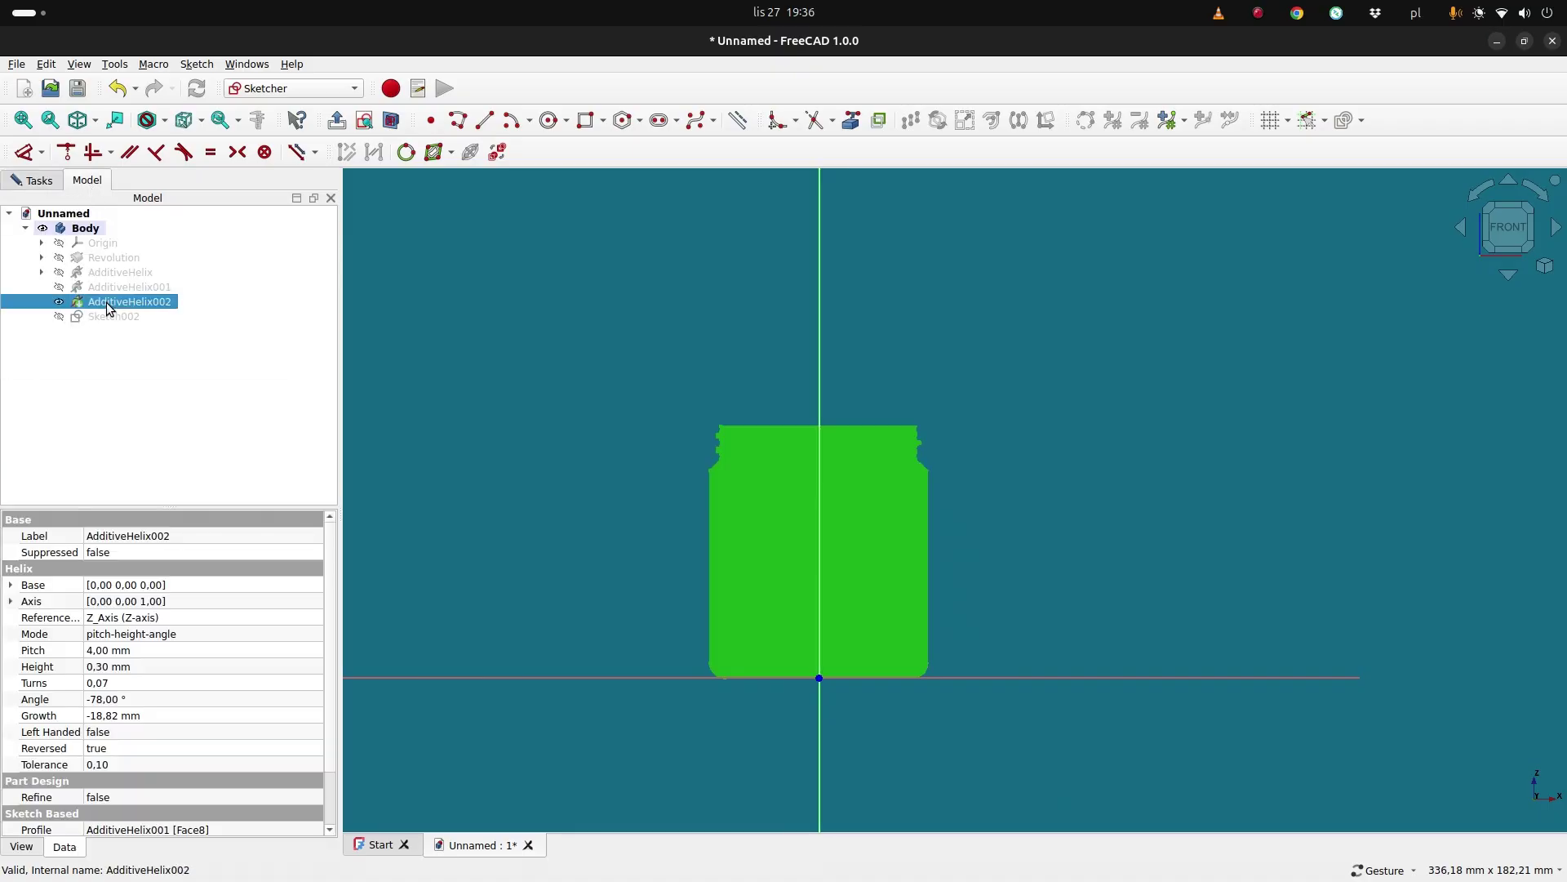
{"action": "key", "text": "space"}
{"action": "left_click", "coordinate": [42, 257]}
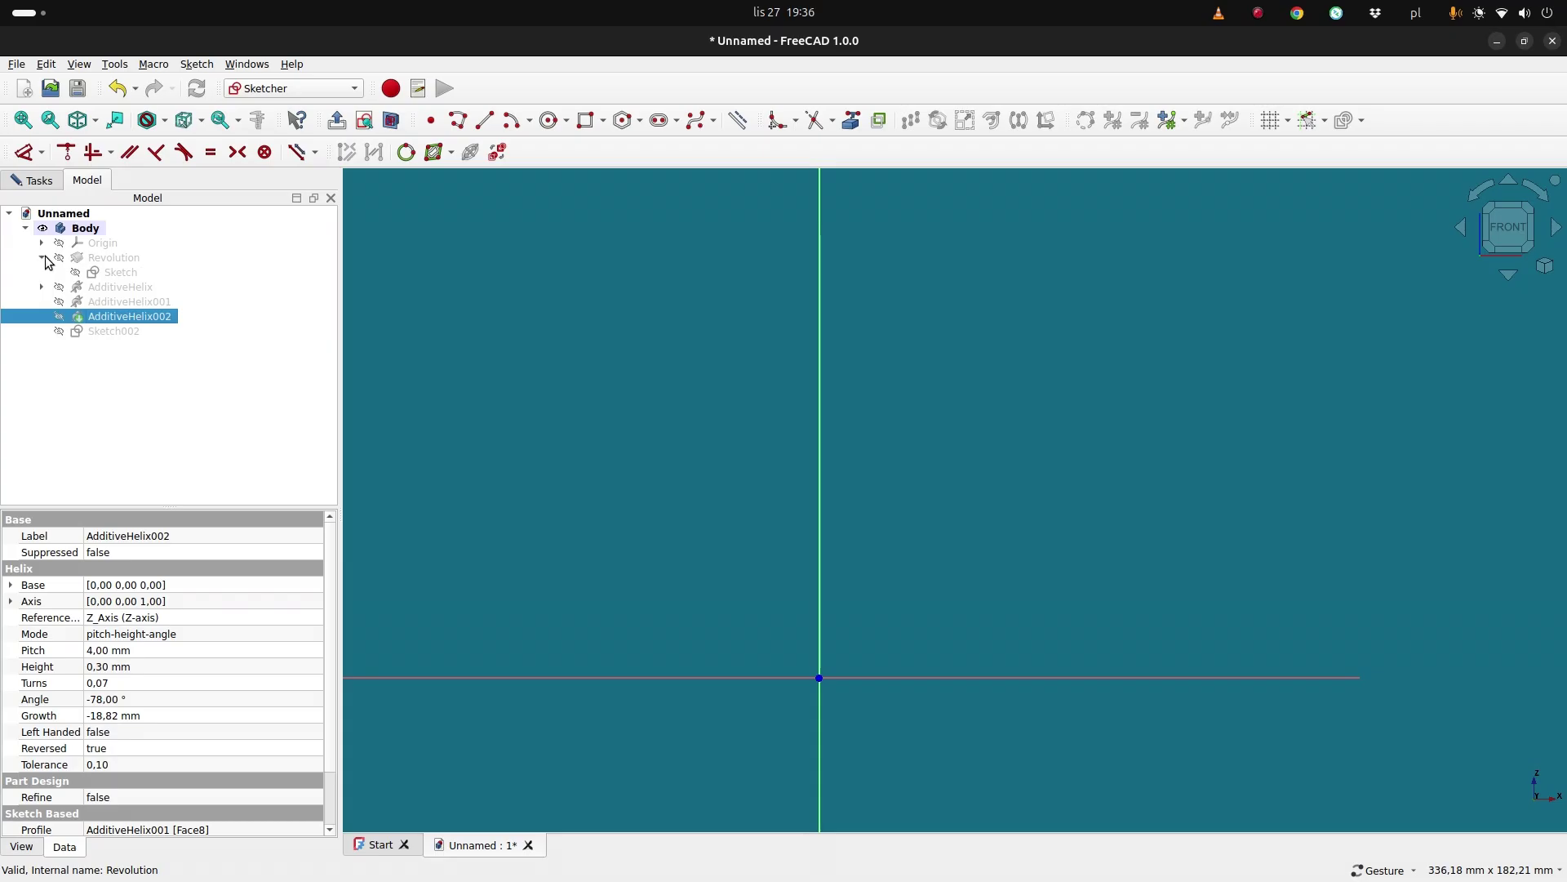
{"action": "left_click", "coordinate": [121, 271]}
{"action": "key", "text": "space"}
{"action": "scroll", "coordinate": [560, 410], "scroll_direction": "up", "scroll_amount": 2}
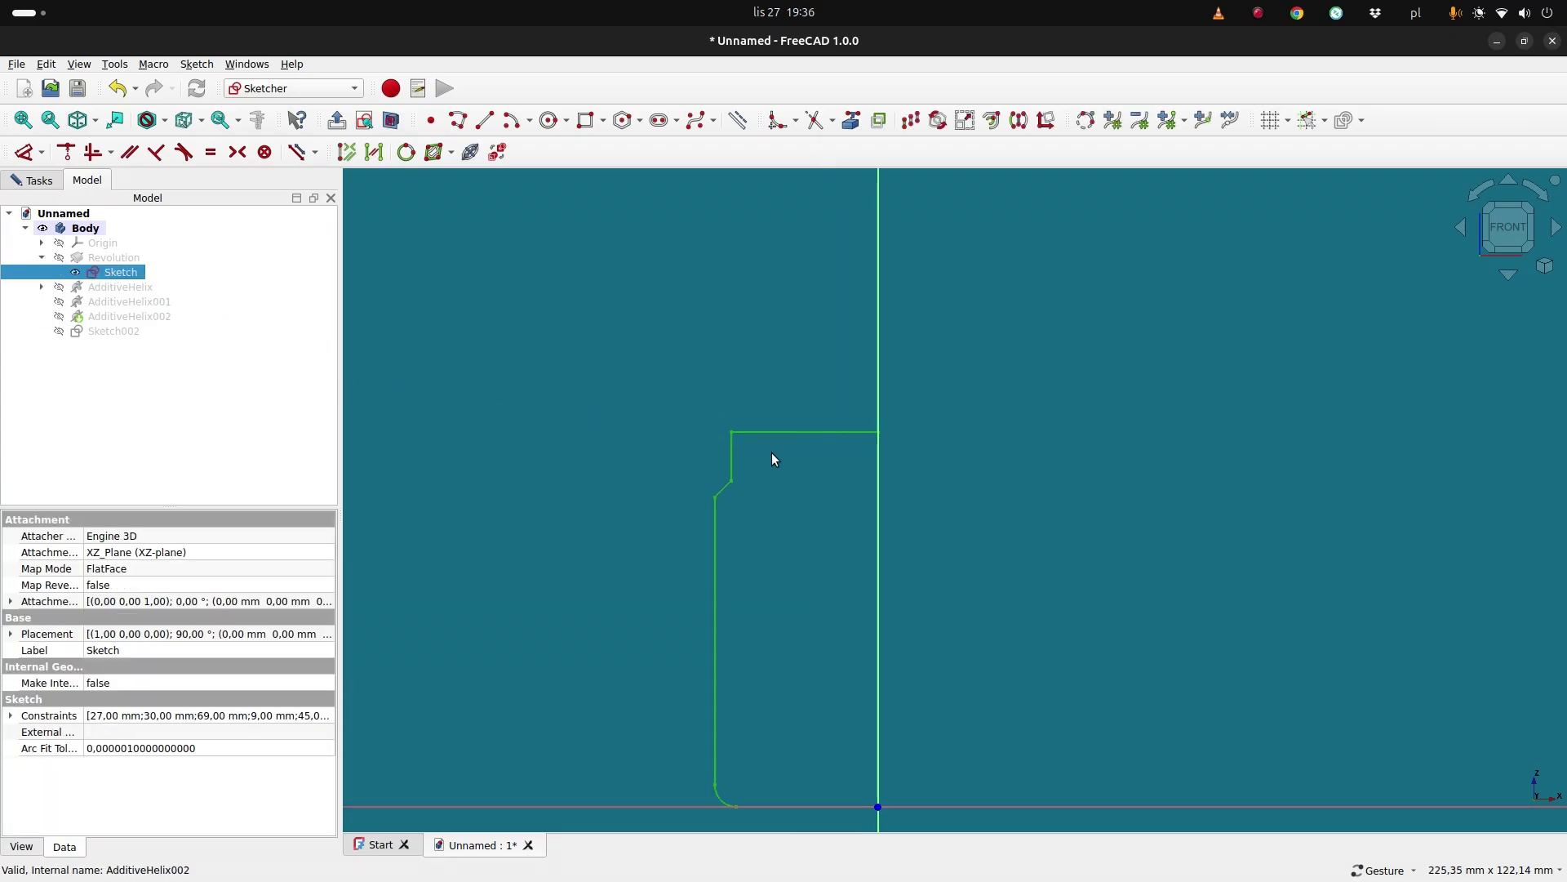
Start an inner-cavity polyline on the vertical axis about 5.6 mm above the origin, with a horizontal floor and a tangent arc at the corner.
{"action": "left_click", "coordinate": [458, 120]}
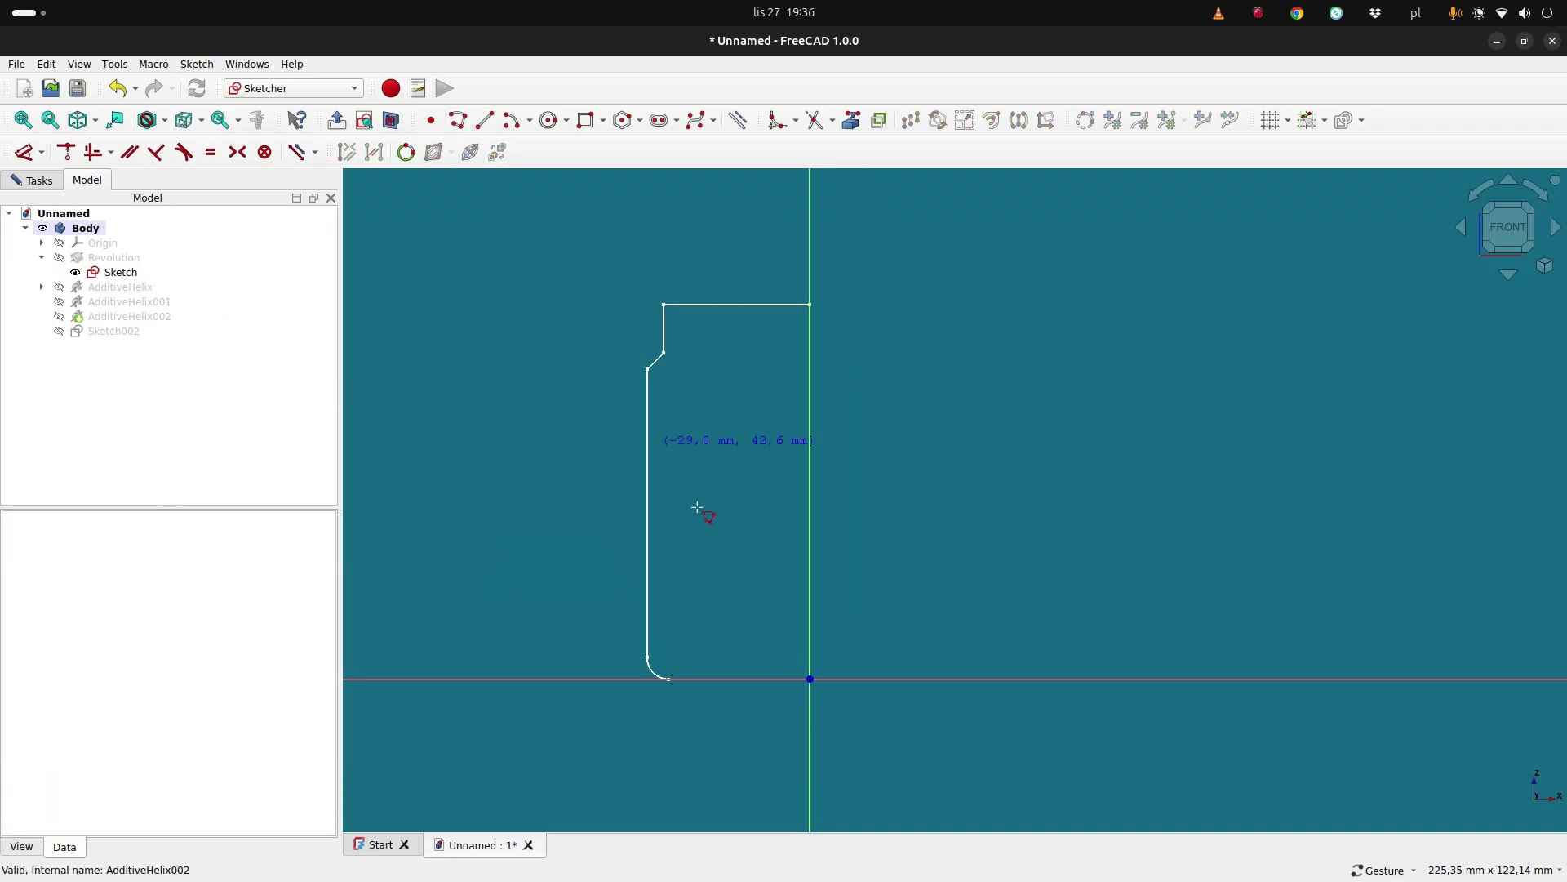
{"action": "left_click", "coordinate": [810, 650]}
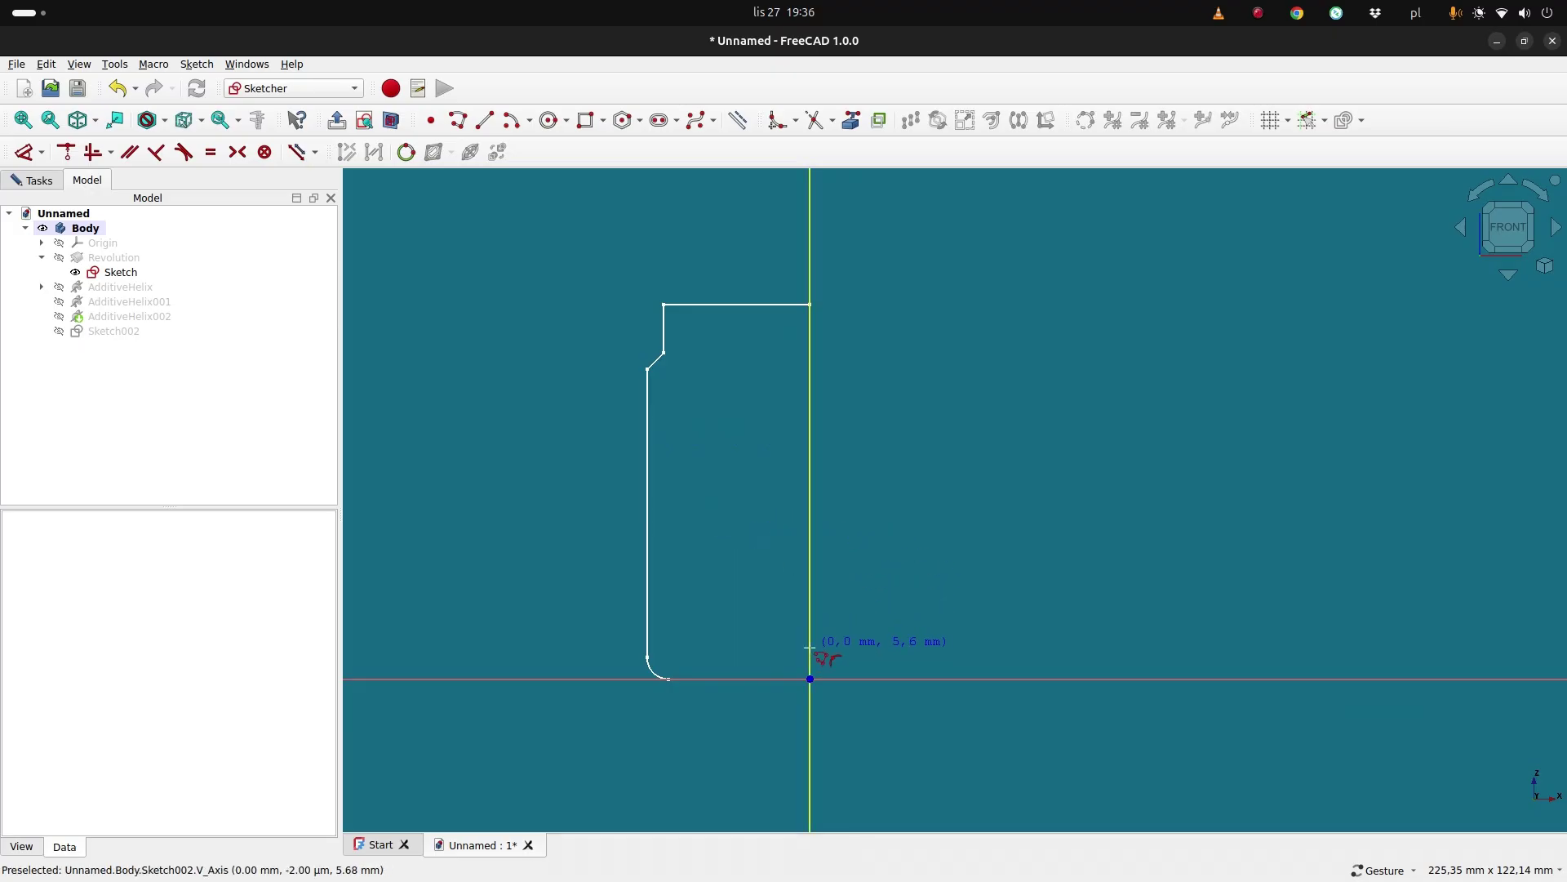
{"action": "left_click", "coordinate": [685, 648]}
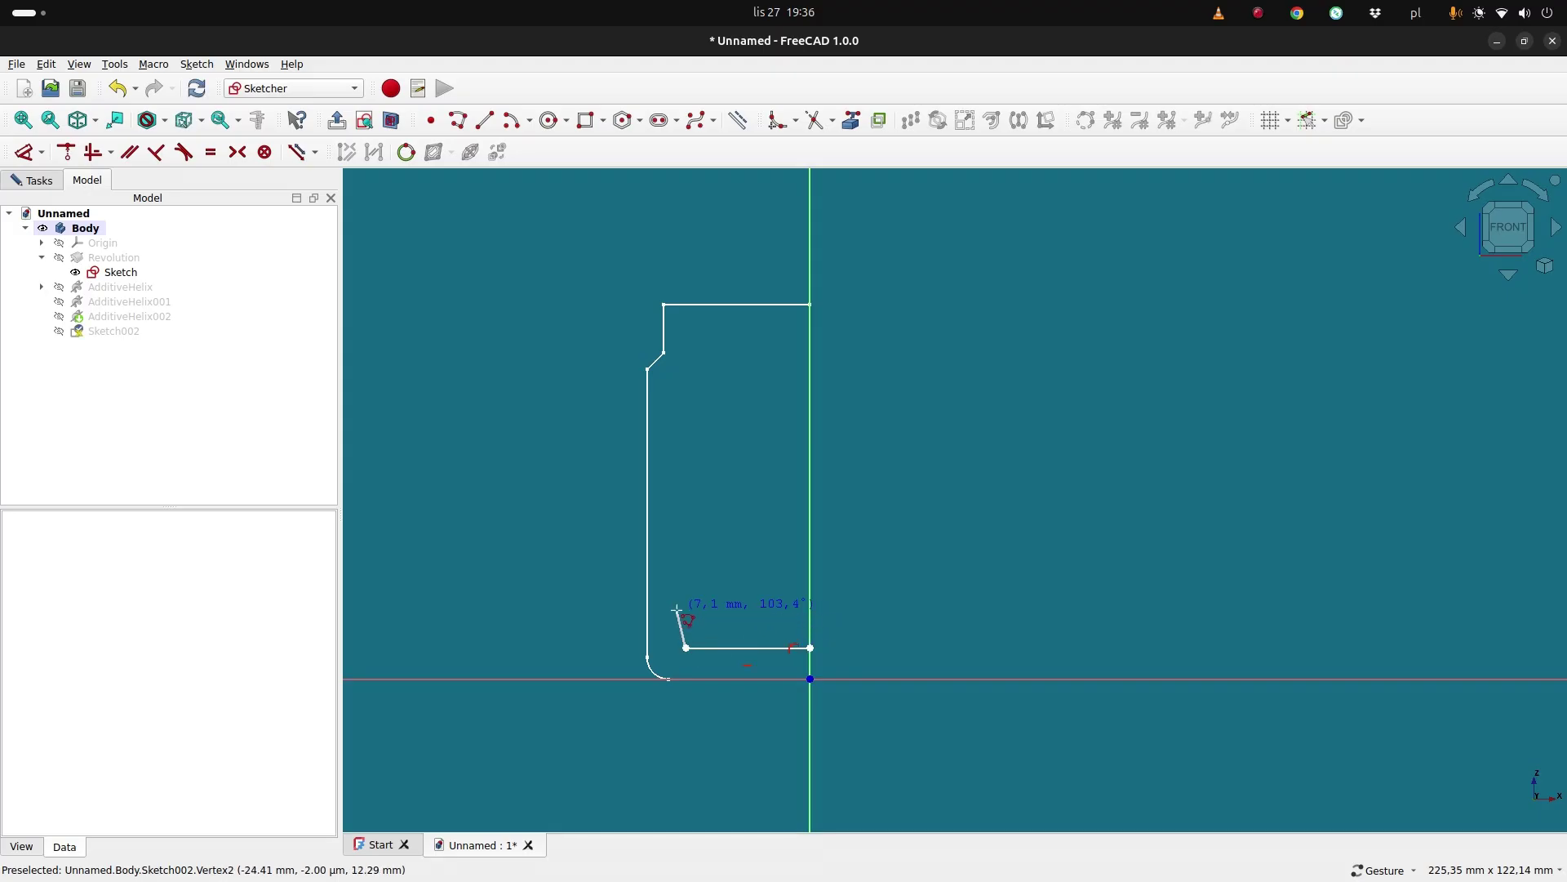
{"action": "key", "text": "m"}
{"action": "left_click", "coordinate": [657, 618]}
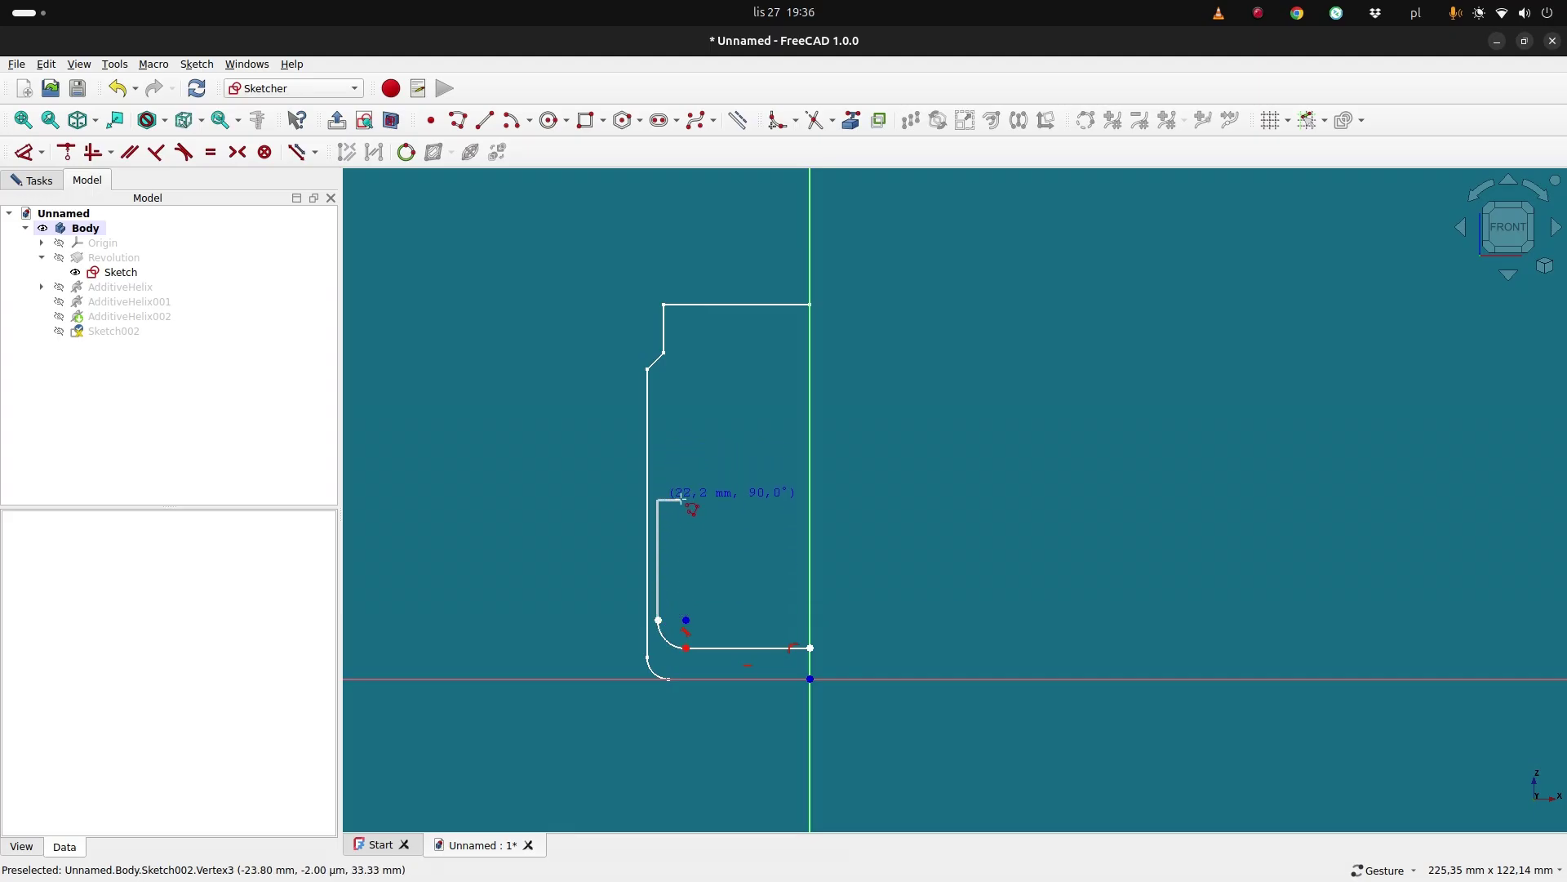
Continue the polyline with a vertical wall, an S-shaped arc shoulder and a vertical neck, then close it across the top and down the axis.
{"action": "left_click", "coordinate": [658, 391]}
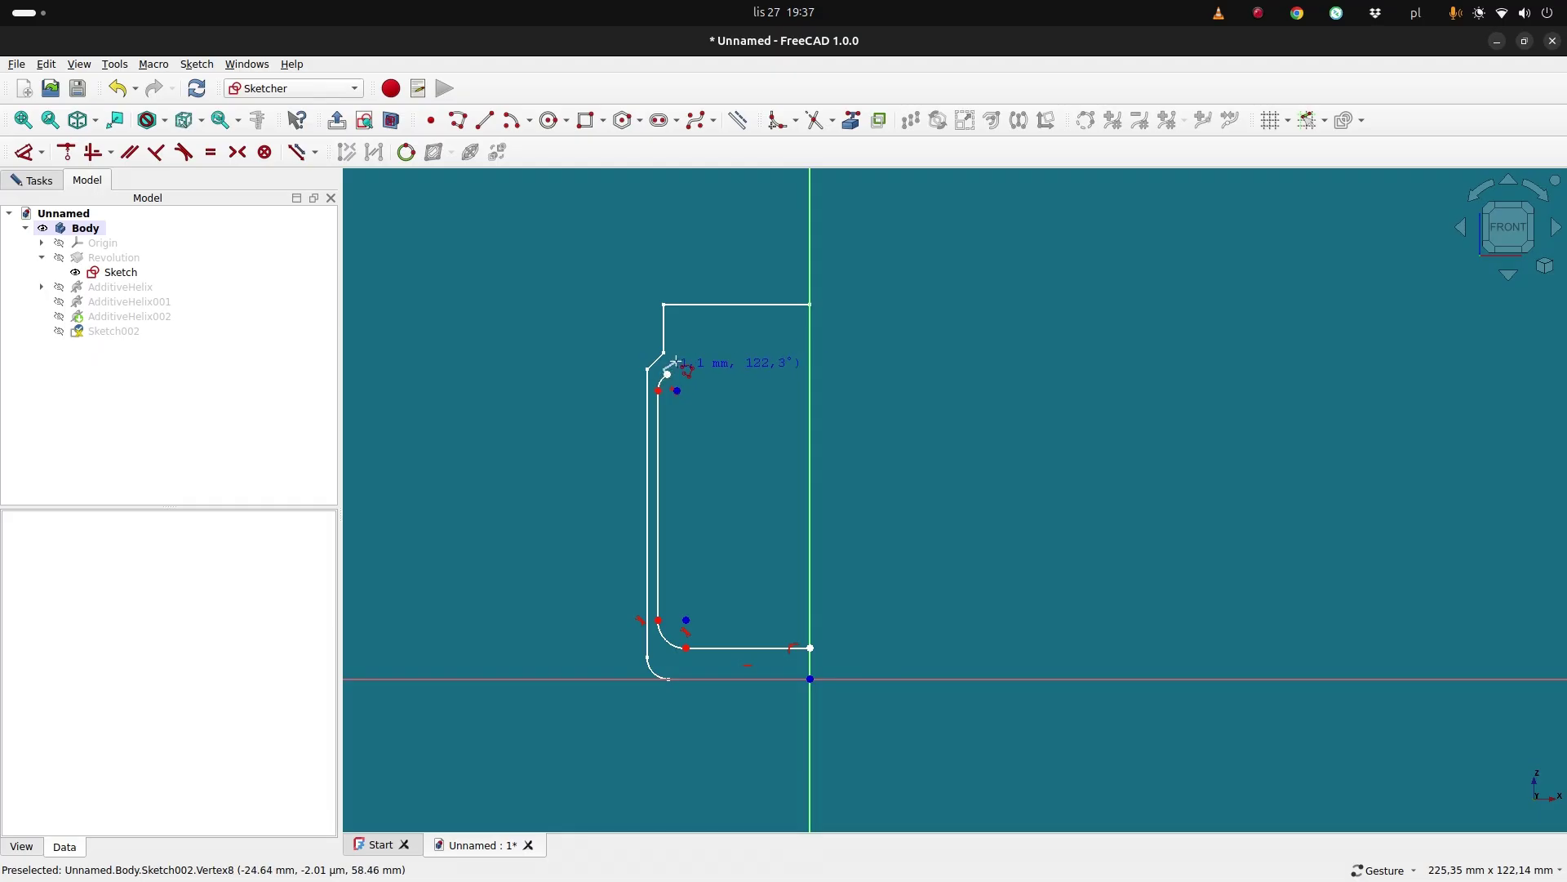
{"action": "key", "text": "m"}
{"action": "left_click", "coordinate": [676, 305]}
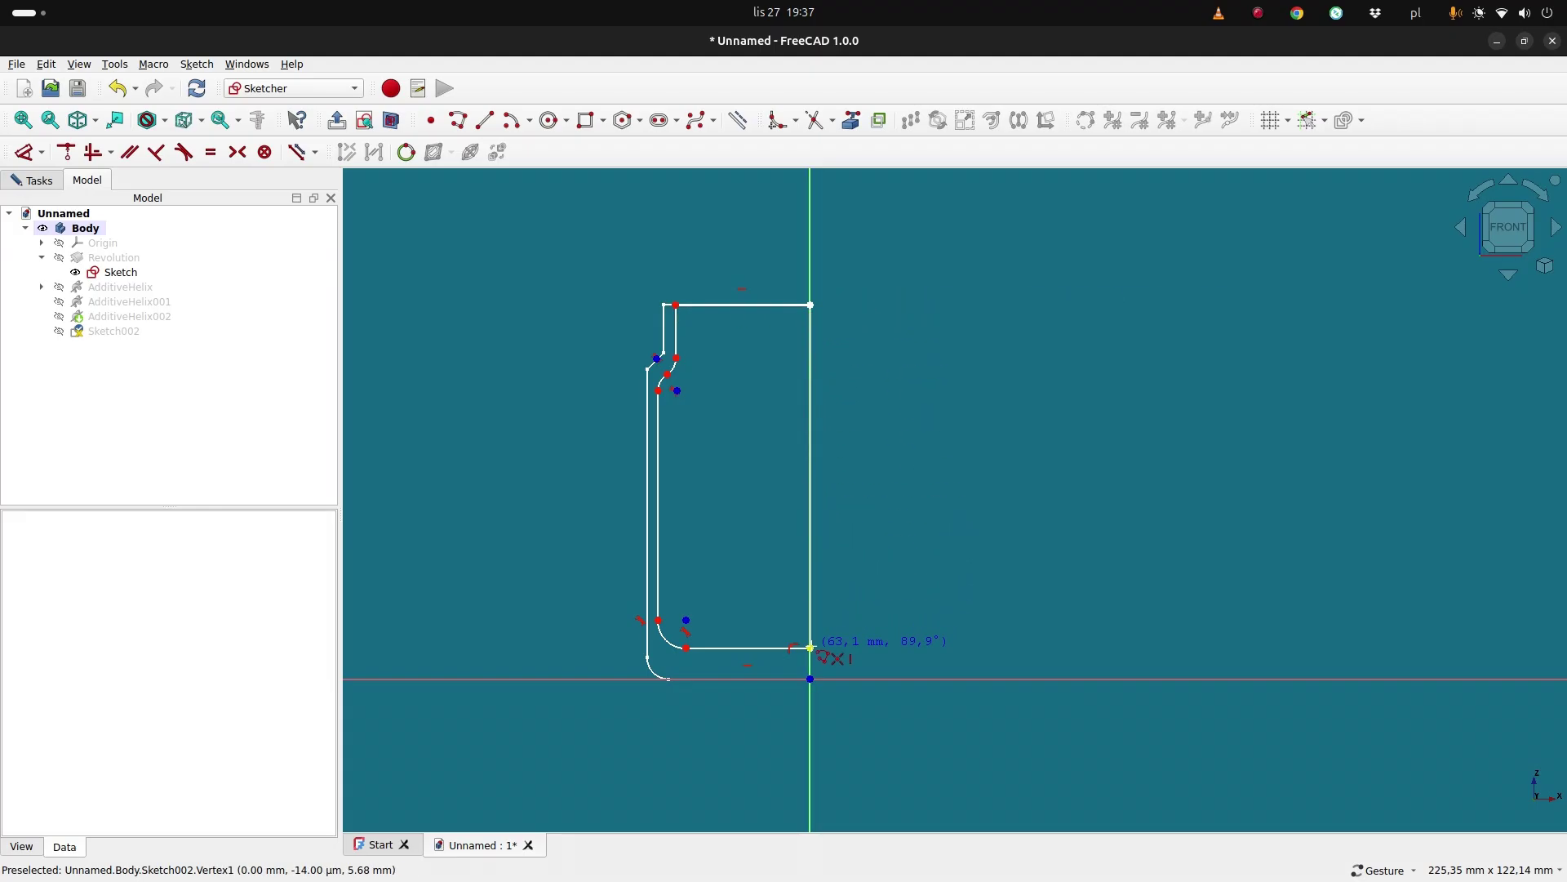
{"action": "left_click", "coordinate": [810, 647]}
{"action": "scroll", "coordinate": [865, 464], "scroll_direction": "up", "scroll_amount": 4}
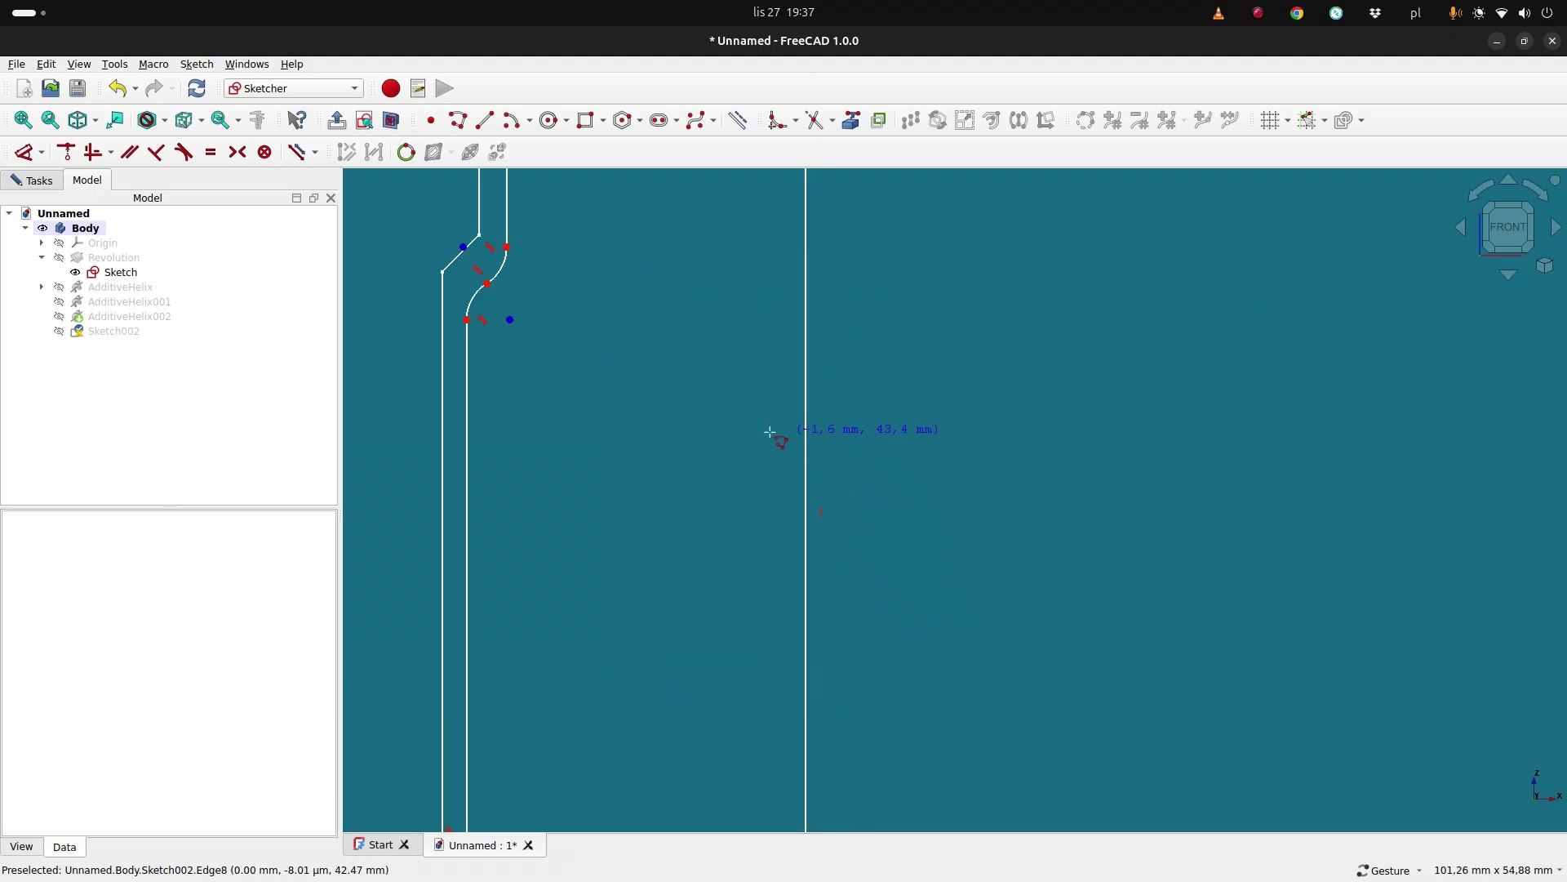
{"action": "scroll", "coordinate": [777, 434], "scroll_direction": "down", "scroll_amount": 2}
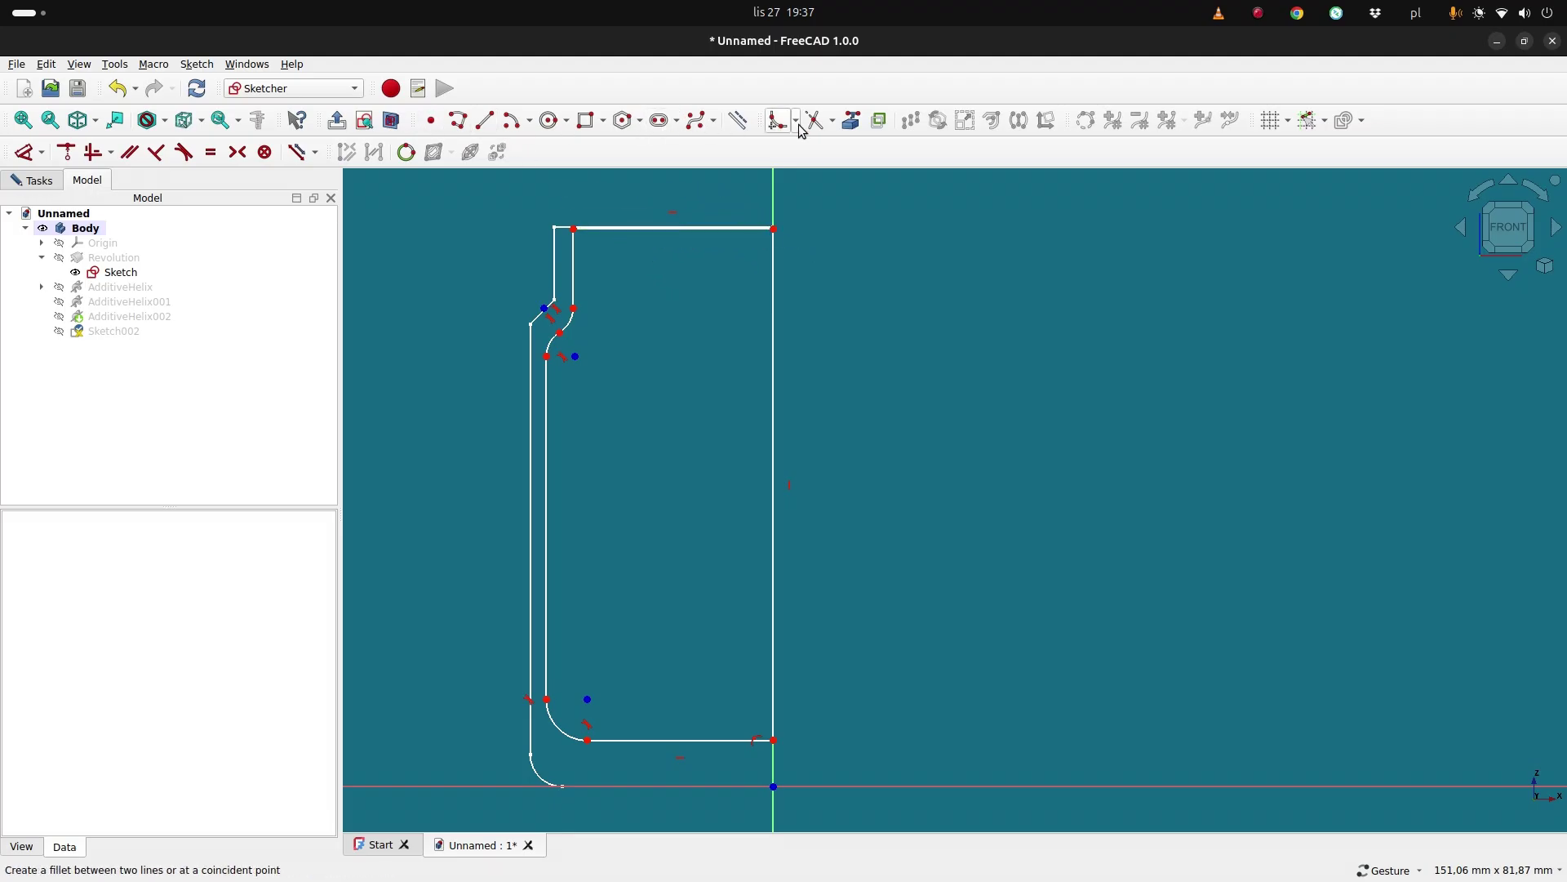
Link the outer profile's top edge as external geometry and constrain the cavity profile's upper neck corner onto it.
{"action": "left_click", "coordinate": [851, 120]}
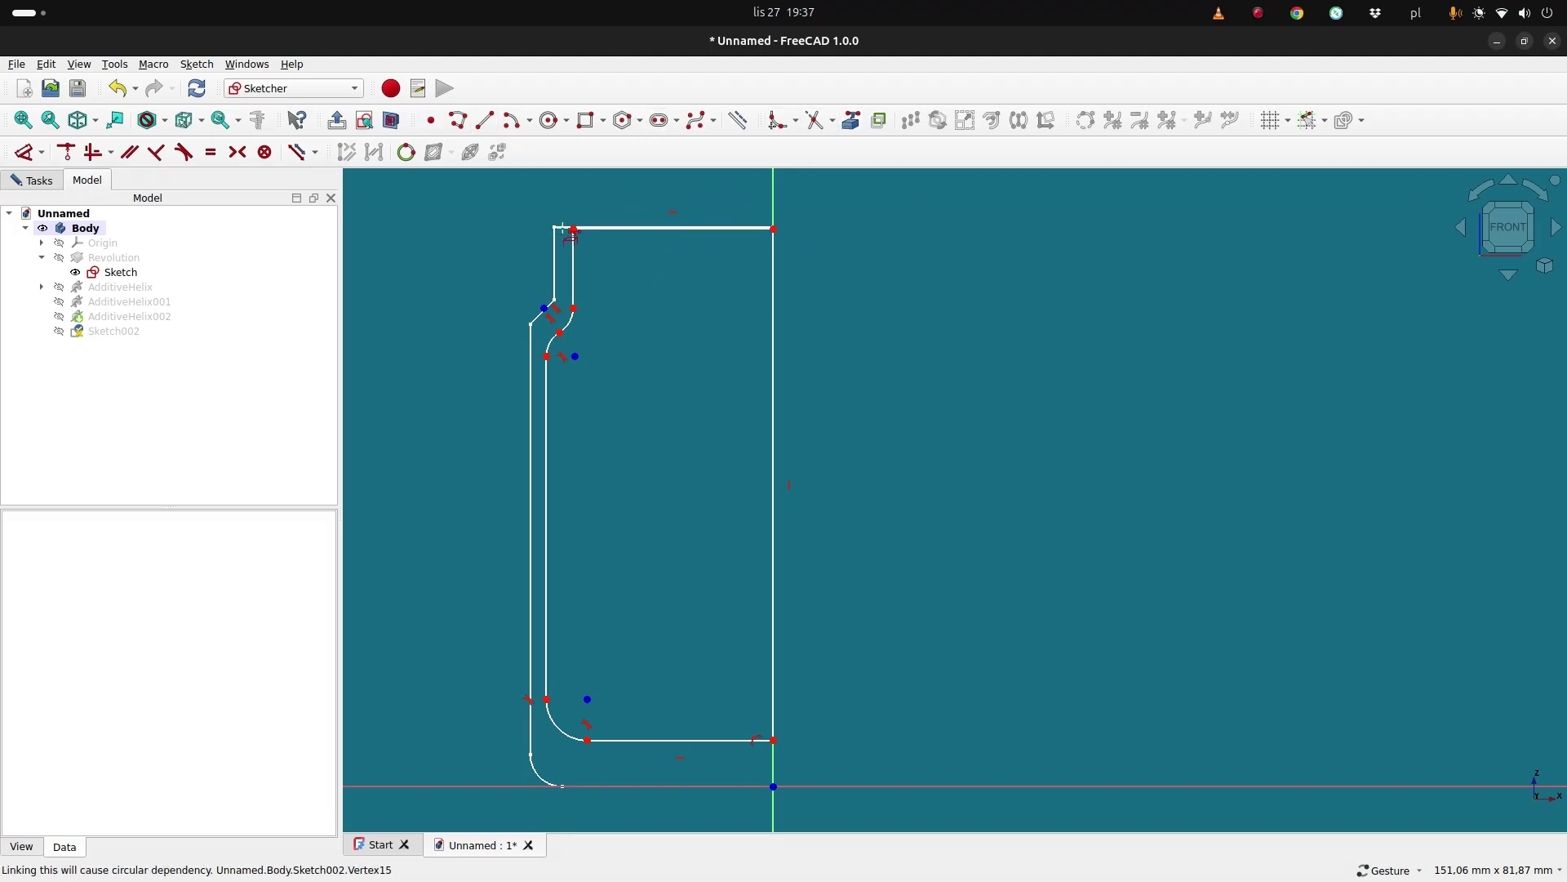
{"action": "scroll", "coordinate": [564, 233], "scroll_direction": "up", "scroll_amount": 3}
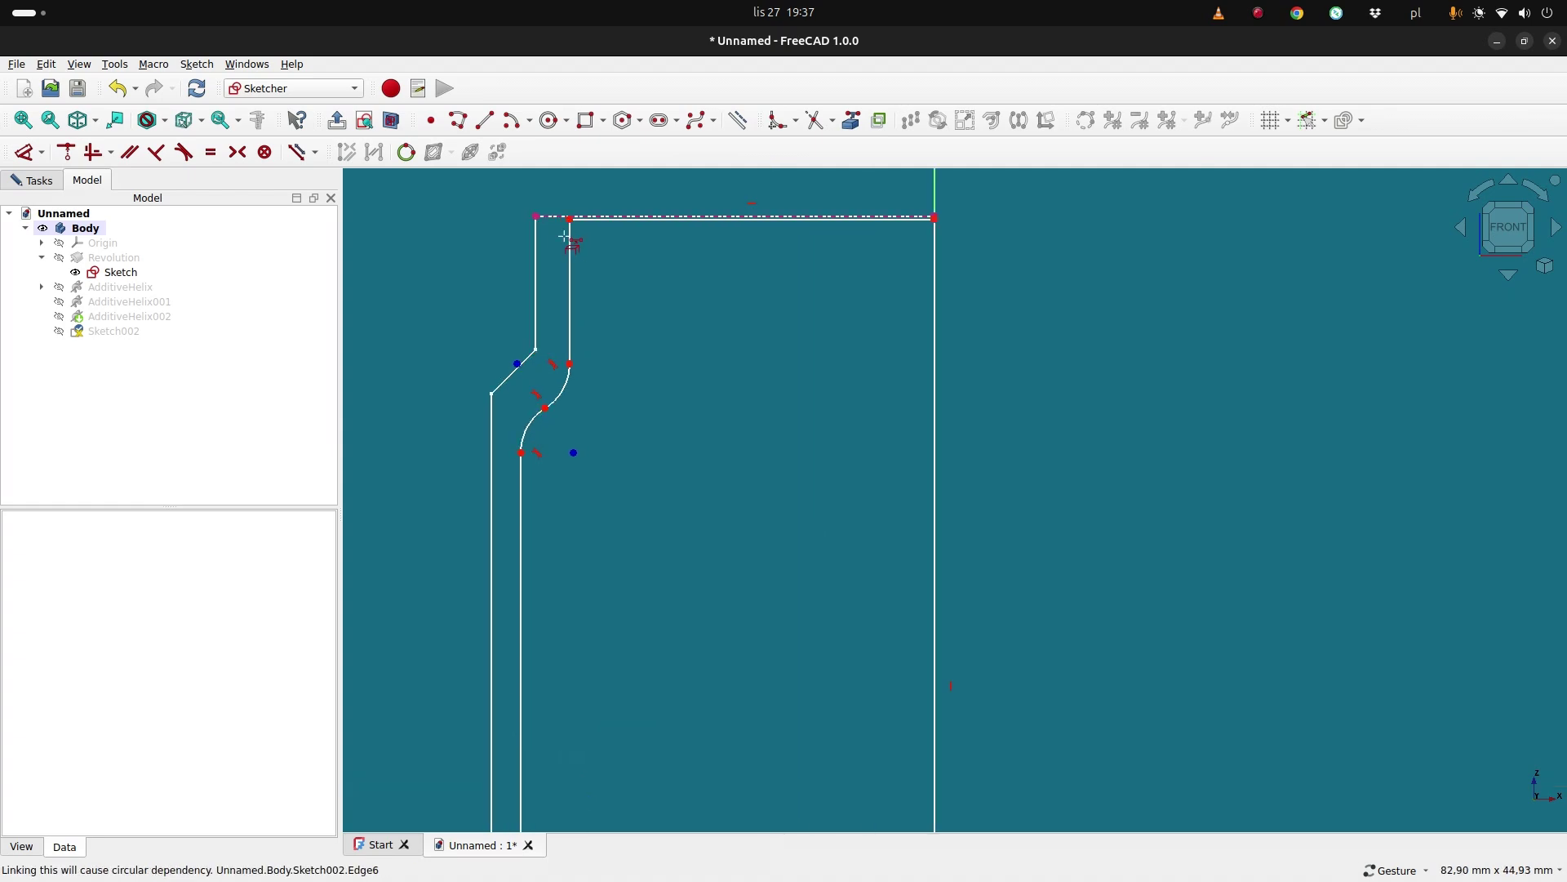
{"action": "left_click", "coordinate": [558, 220]}
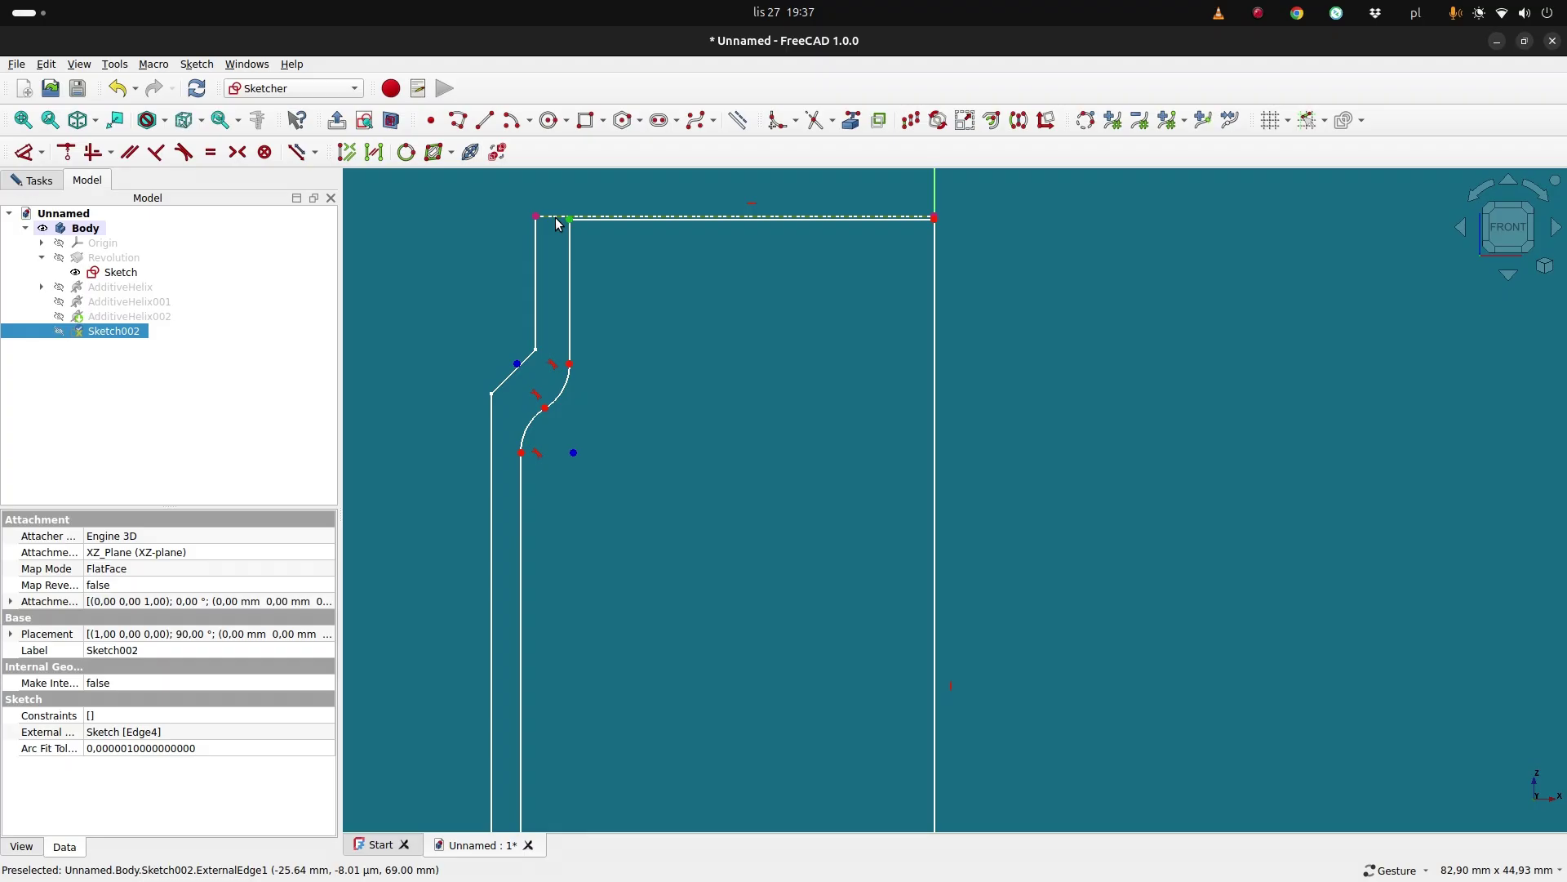
{"action": "key", "text": "Escape"}
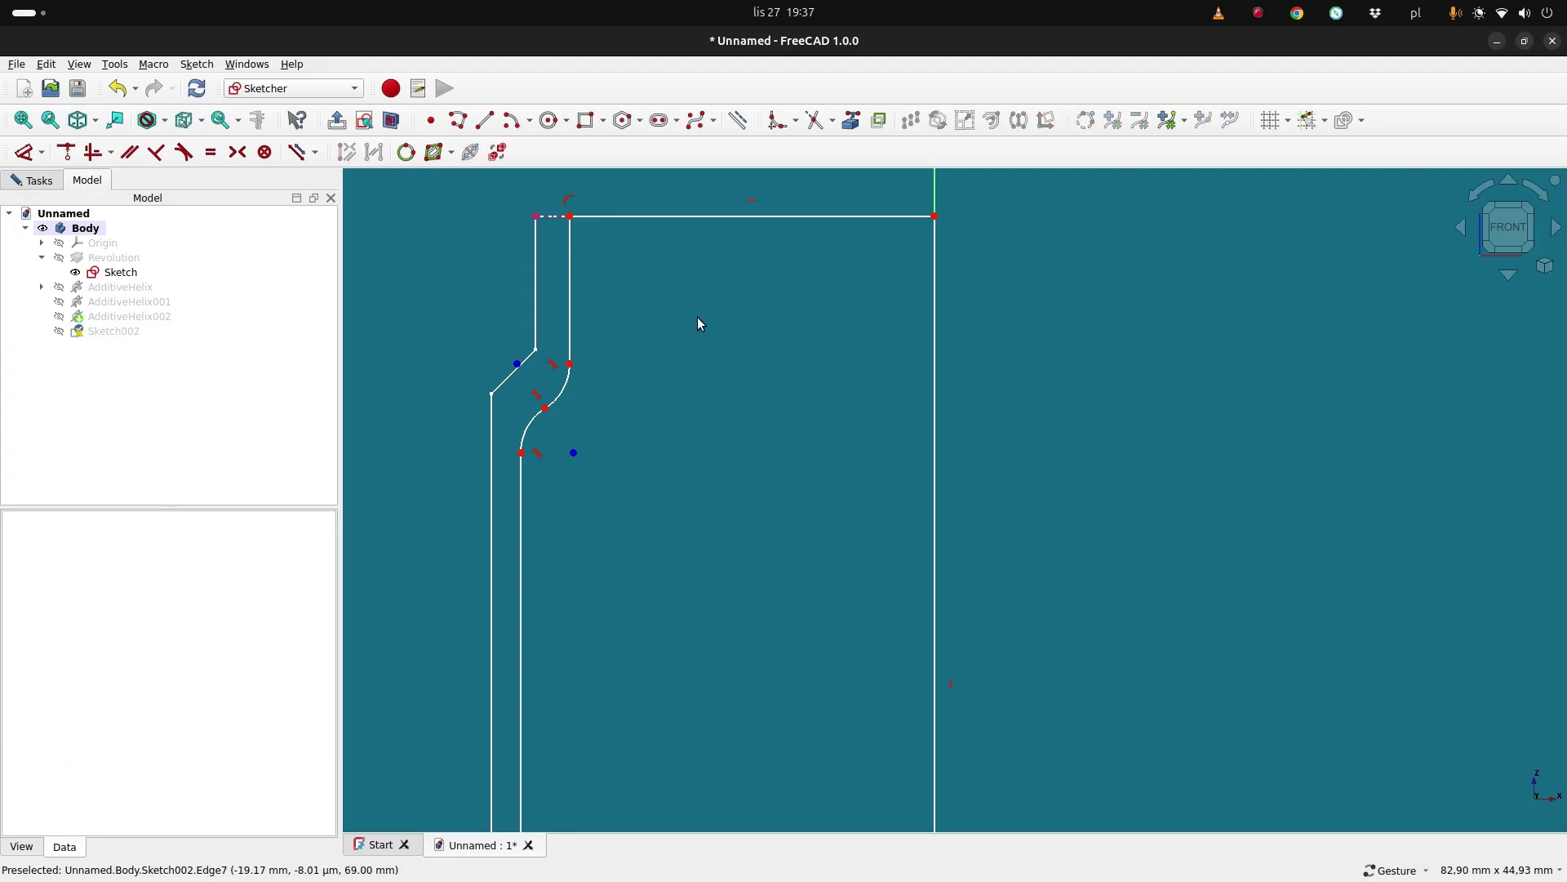
{"action": "scroll", "coordinate": [736, 477], "scroll_direction": "down", "scroll_amount": 2}
{"action": "right_click_drag", "start_coordinate": [943, 572], "coordinate": [973, 406]}
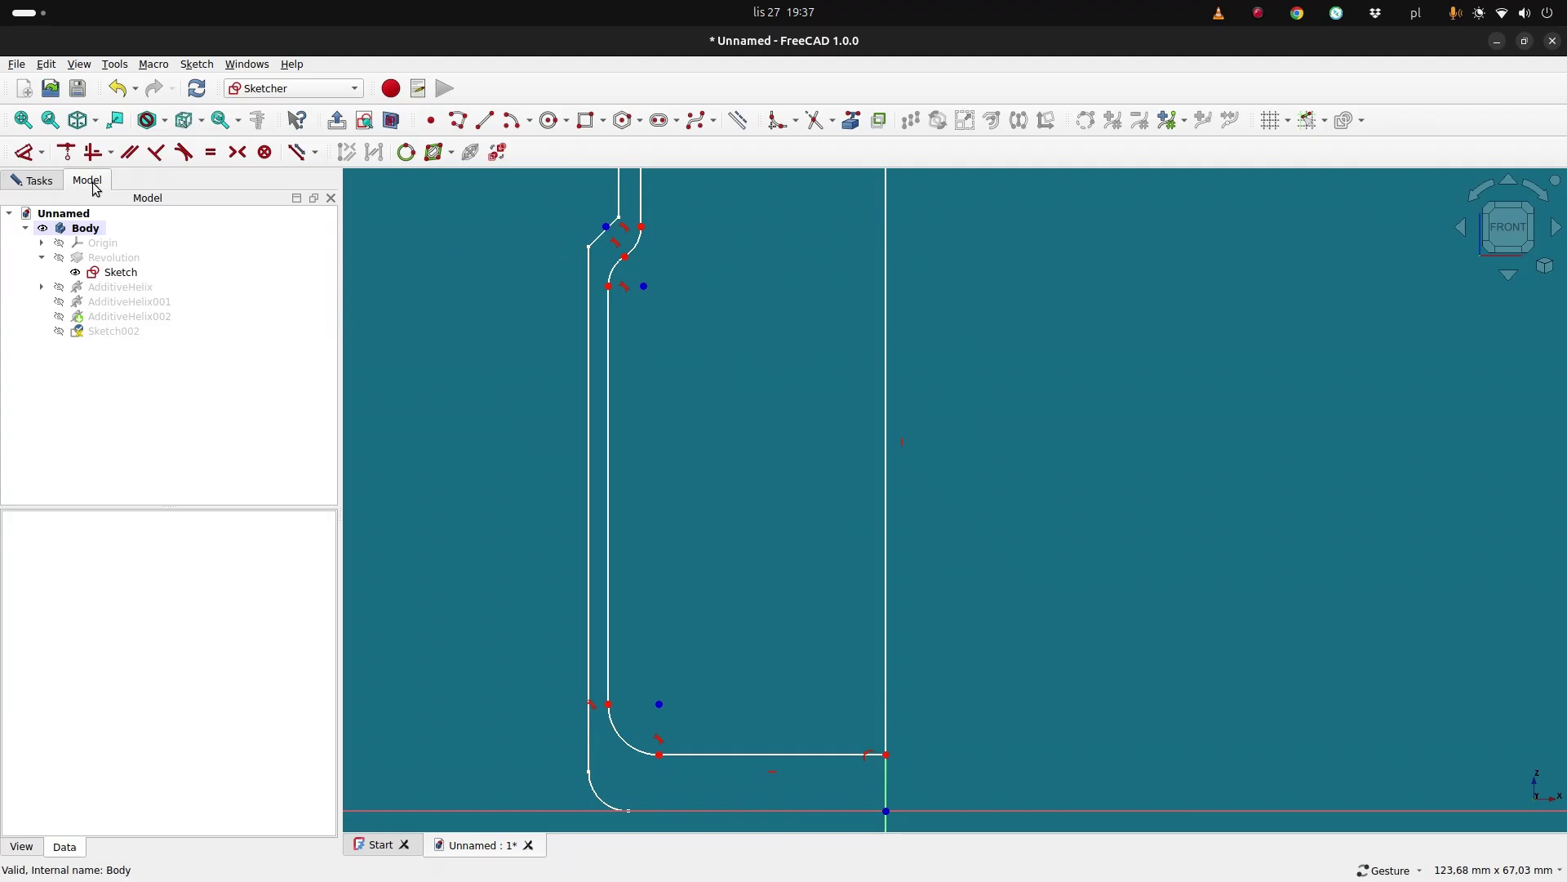
Close the cavity sketch and make the threaded jar solid visible again.
{"action": "left_click", "coordinate": [49, 181]}
{"action": "left_click", "coordinate": [172, 227]}
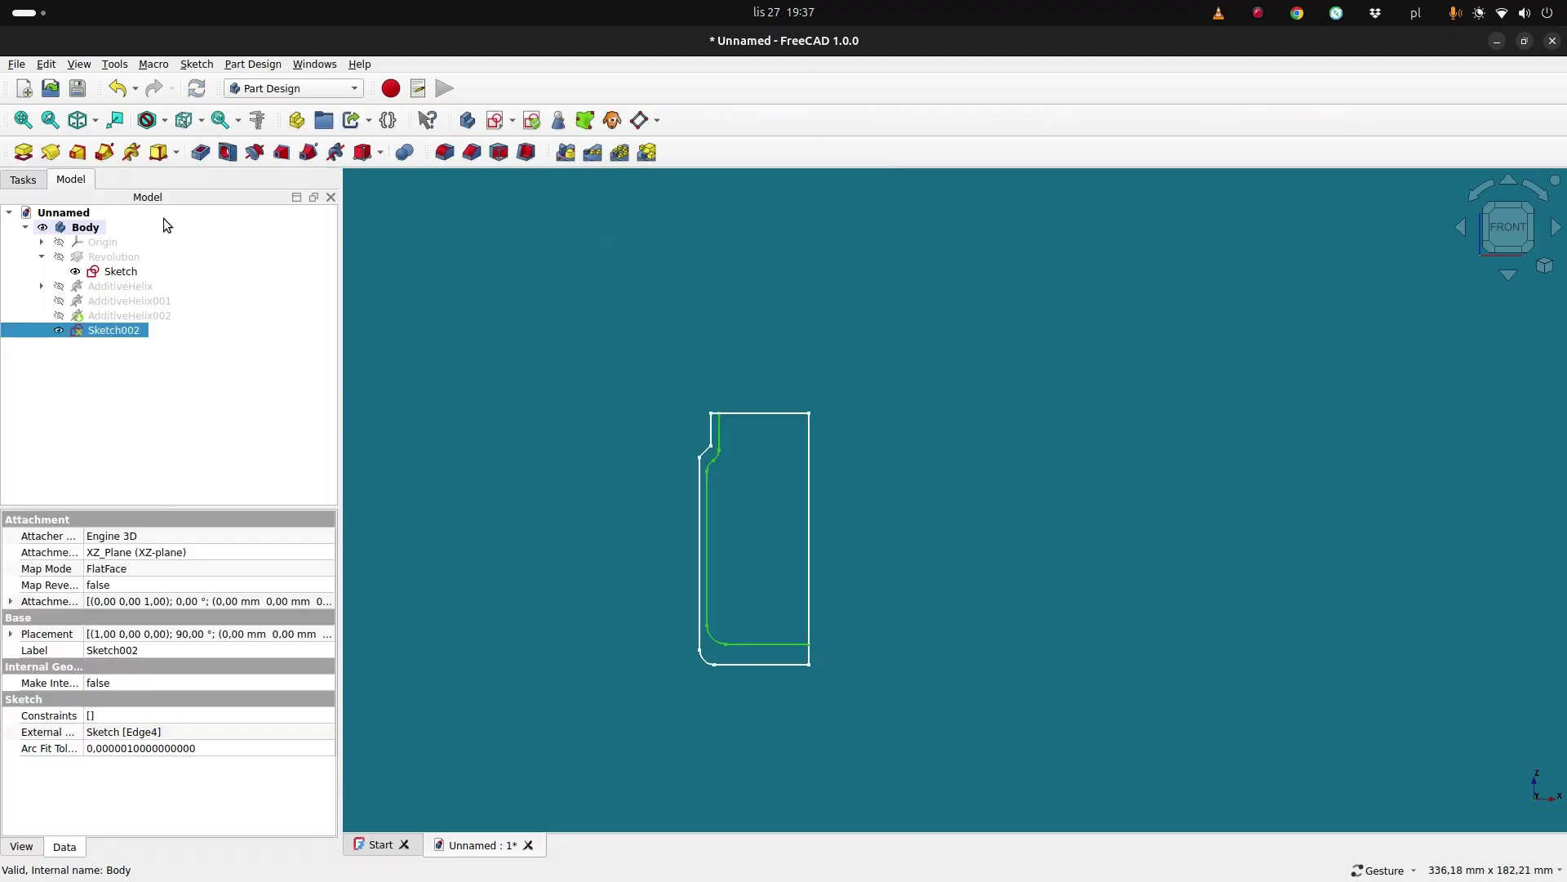
{"action": "left_click", "coordinate": [131, 315]}
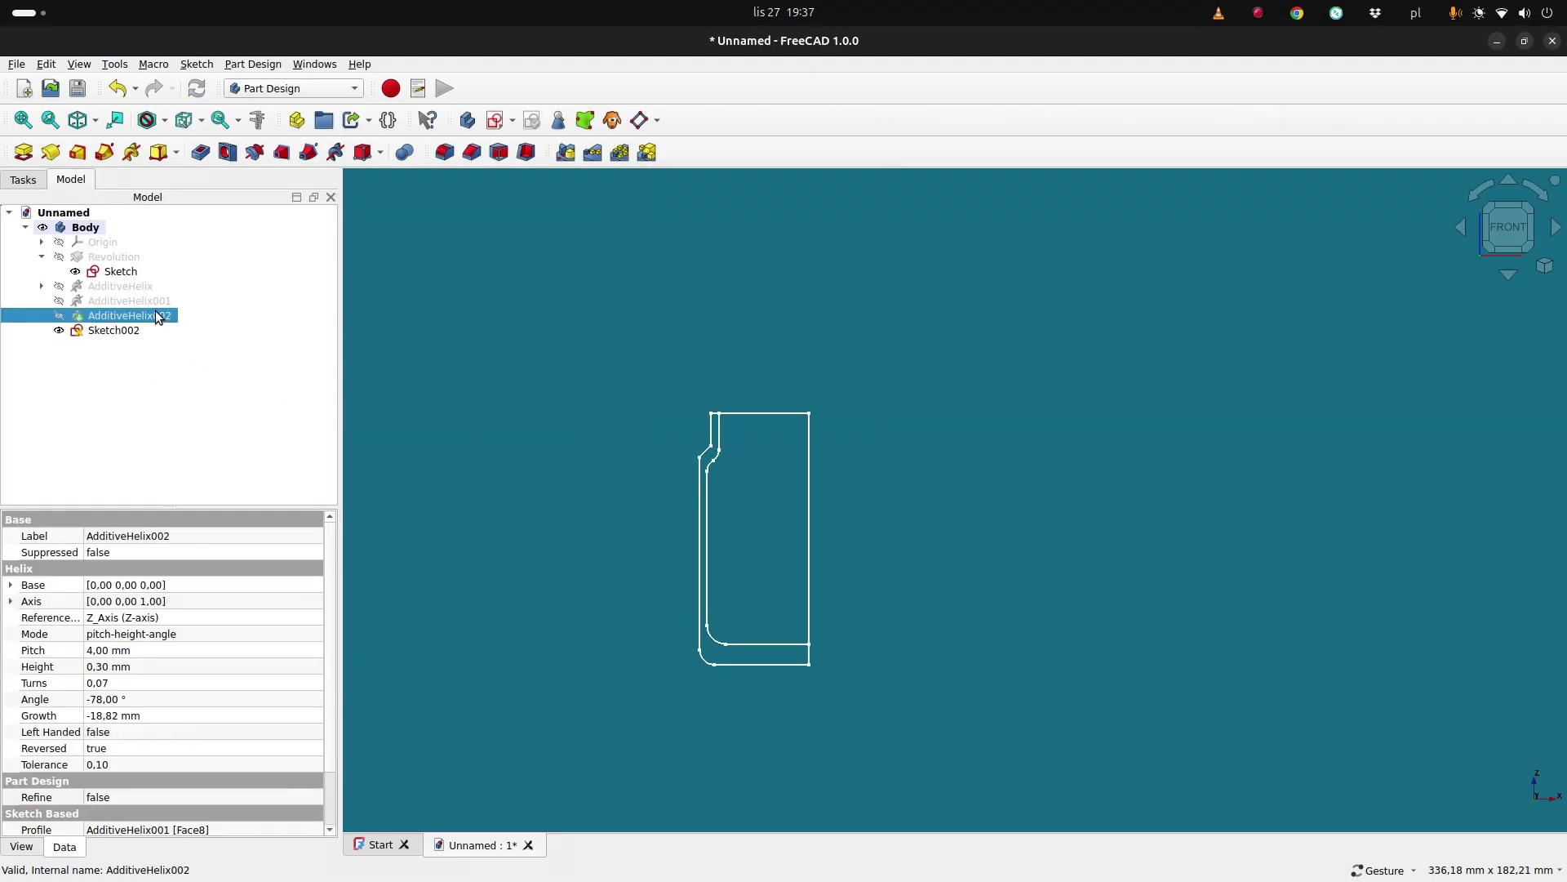
{"action": "key", "text": "space"}
Hollow out the jar with a 360° groove of the cavity sketch about the vertical sketch axis.
{"action": "left_click", "coordinate": [130, 330]}
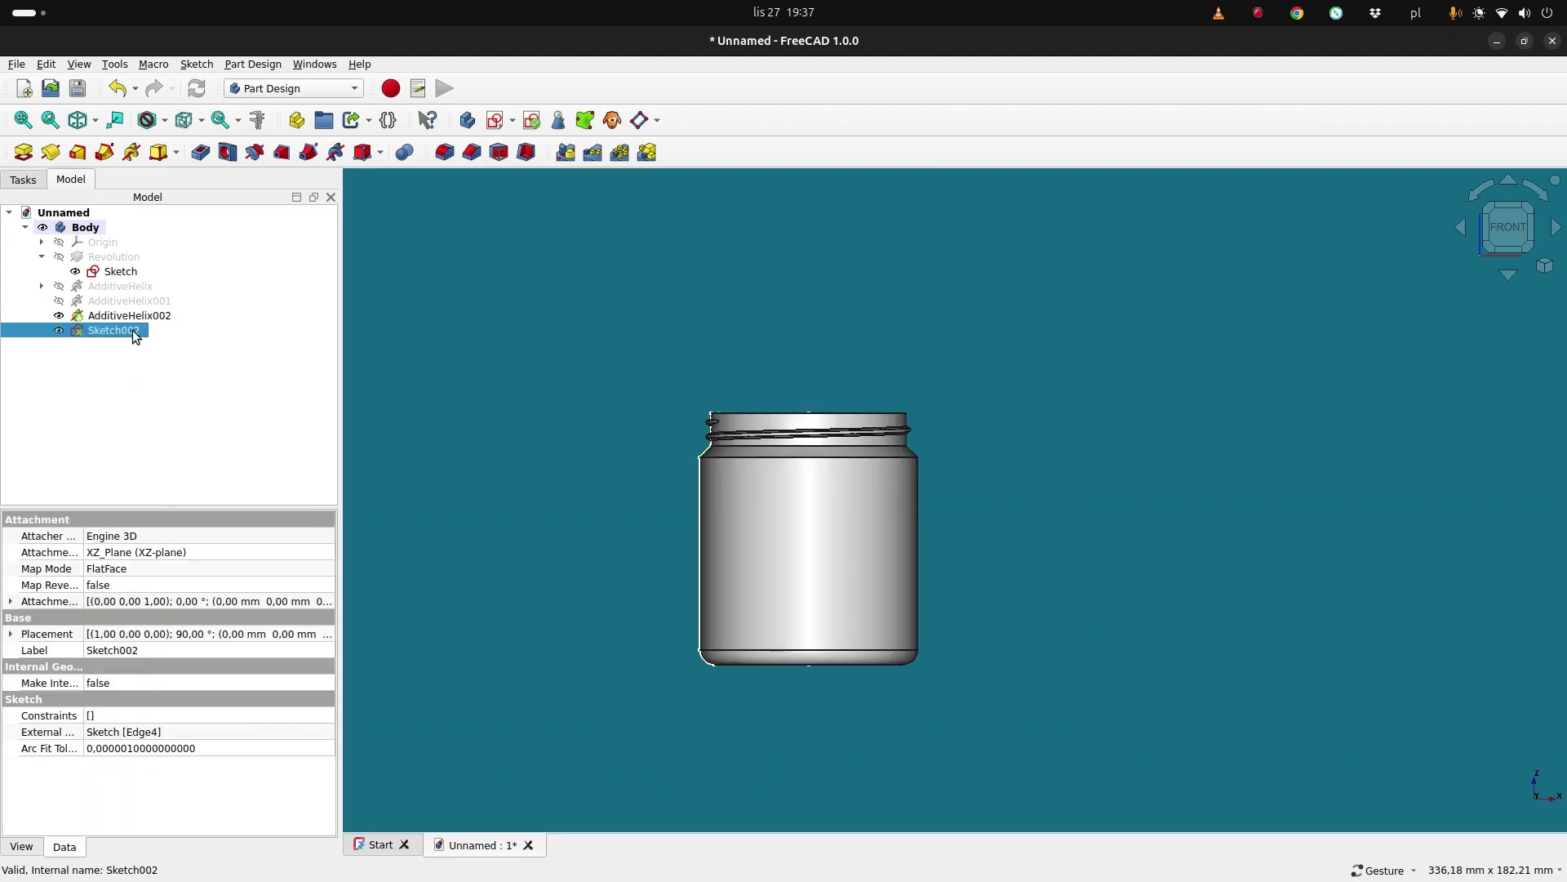
{"action": "left_click", "coordinate": [257, 153]}
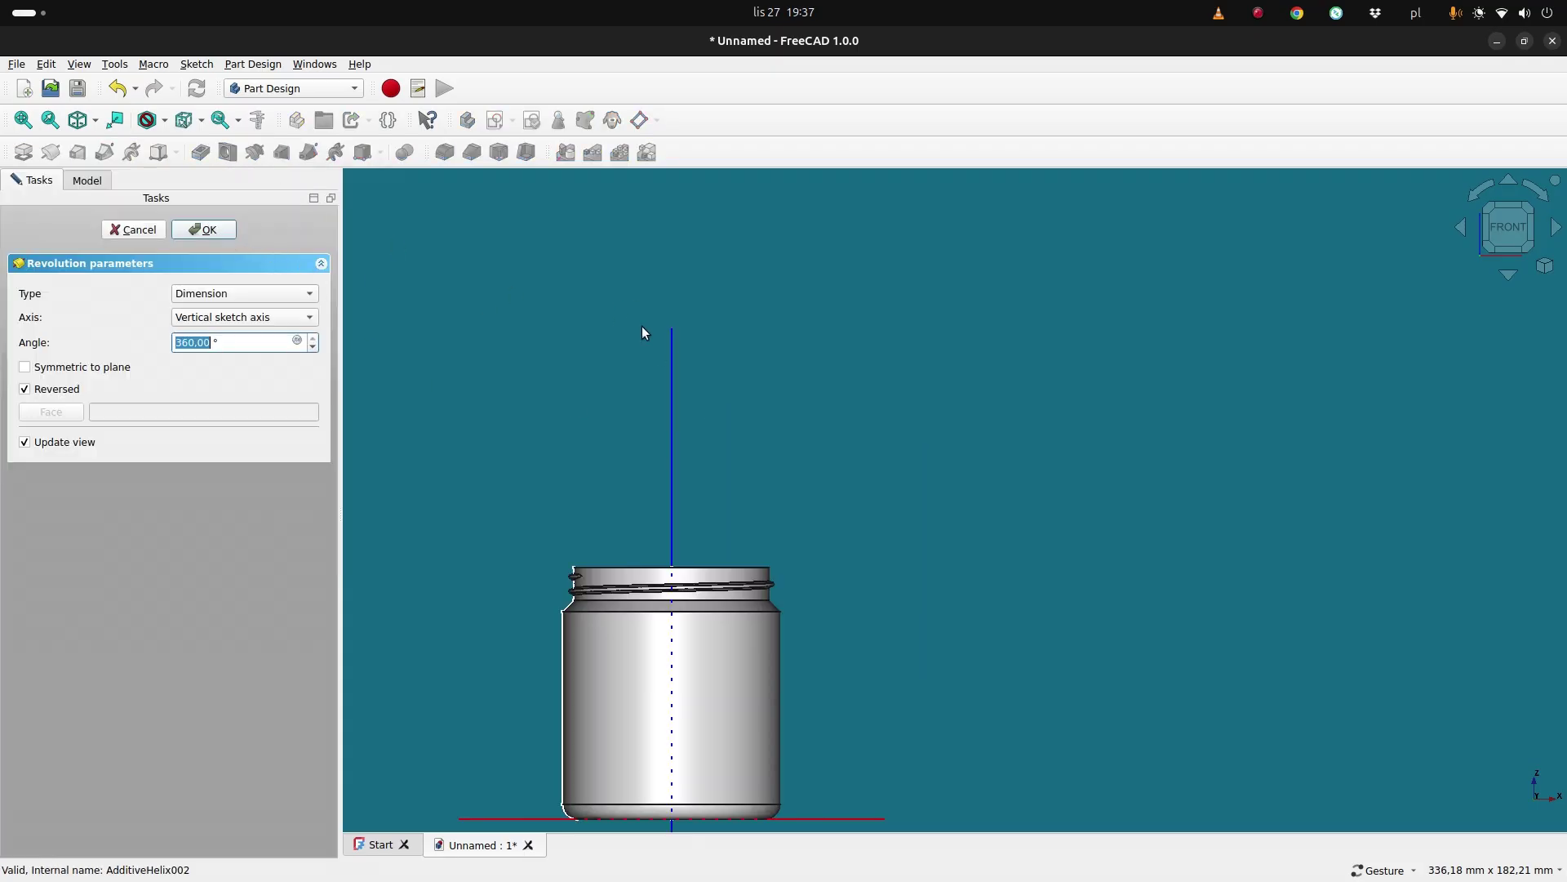
{"action": "left_click_drag", "start_coordinate": [641, 332], "coordinate": [447, 379]}
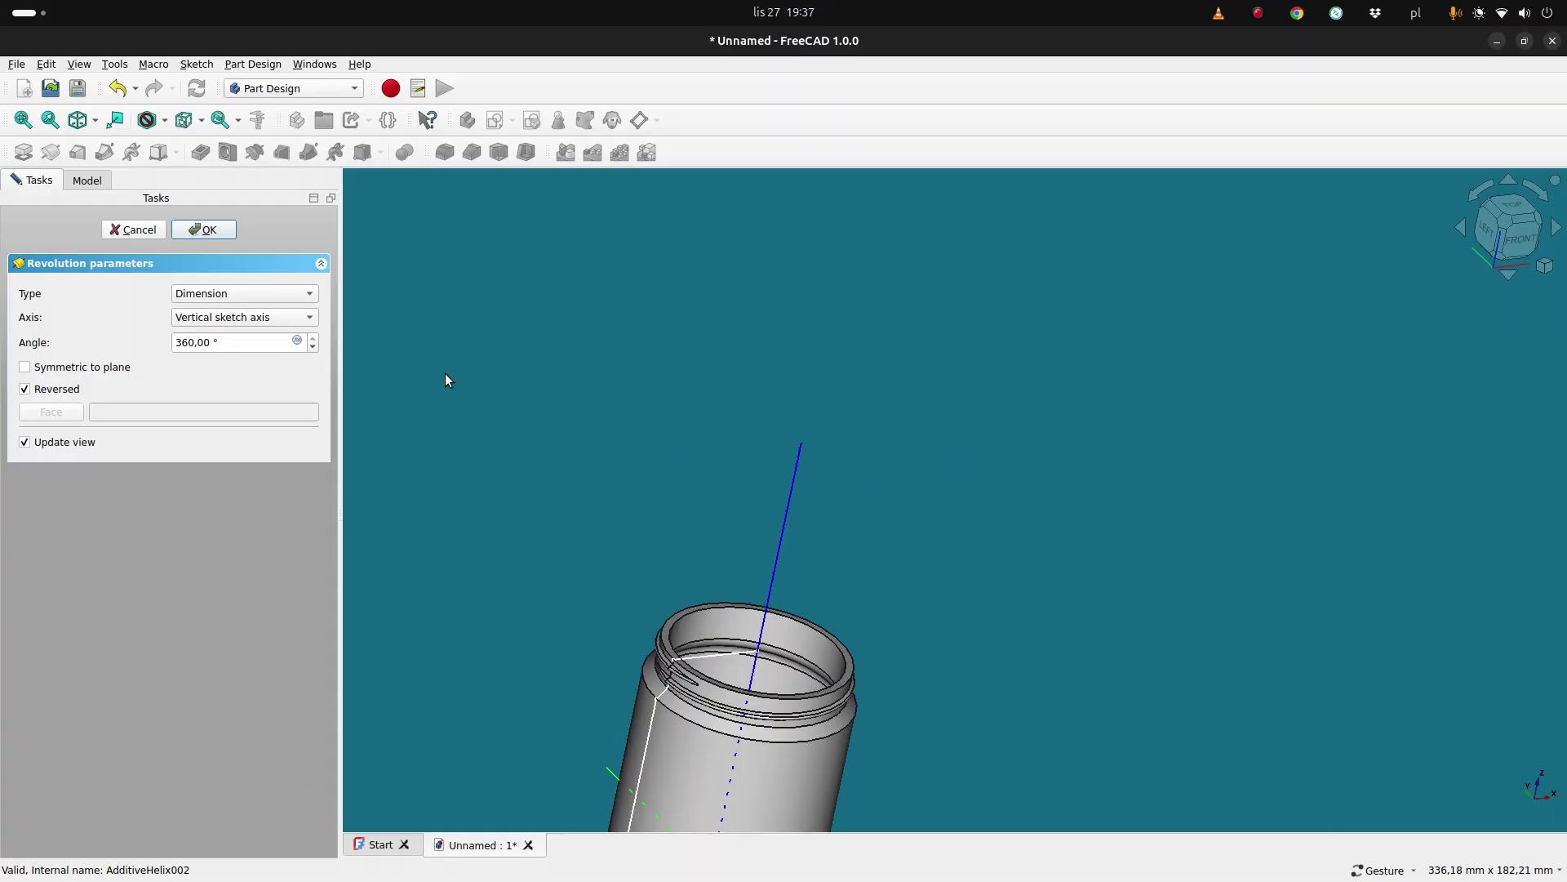
{"action": "left_click", "coordinate": [227, 232]}
Inspect the hollowed jar and its threaded neck from several angles, selecting the groove and the original profile sketch.
{"action": "left_click_drag", "start_coordinate": [661, 422], "coordinate": [906, 416]}
{"action": "left_click", "coordinate": [112, 336]}
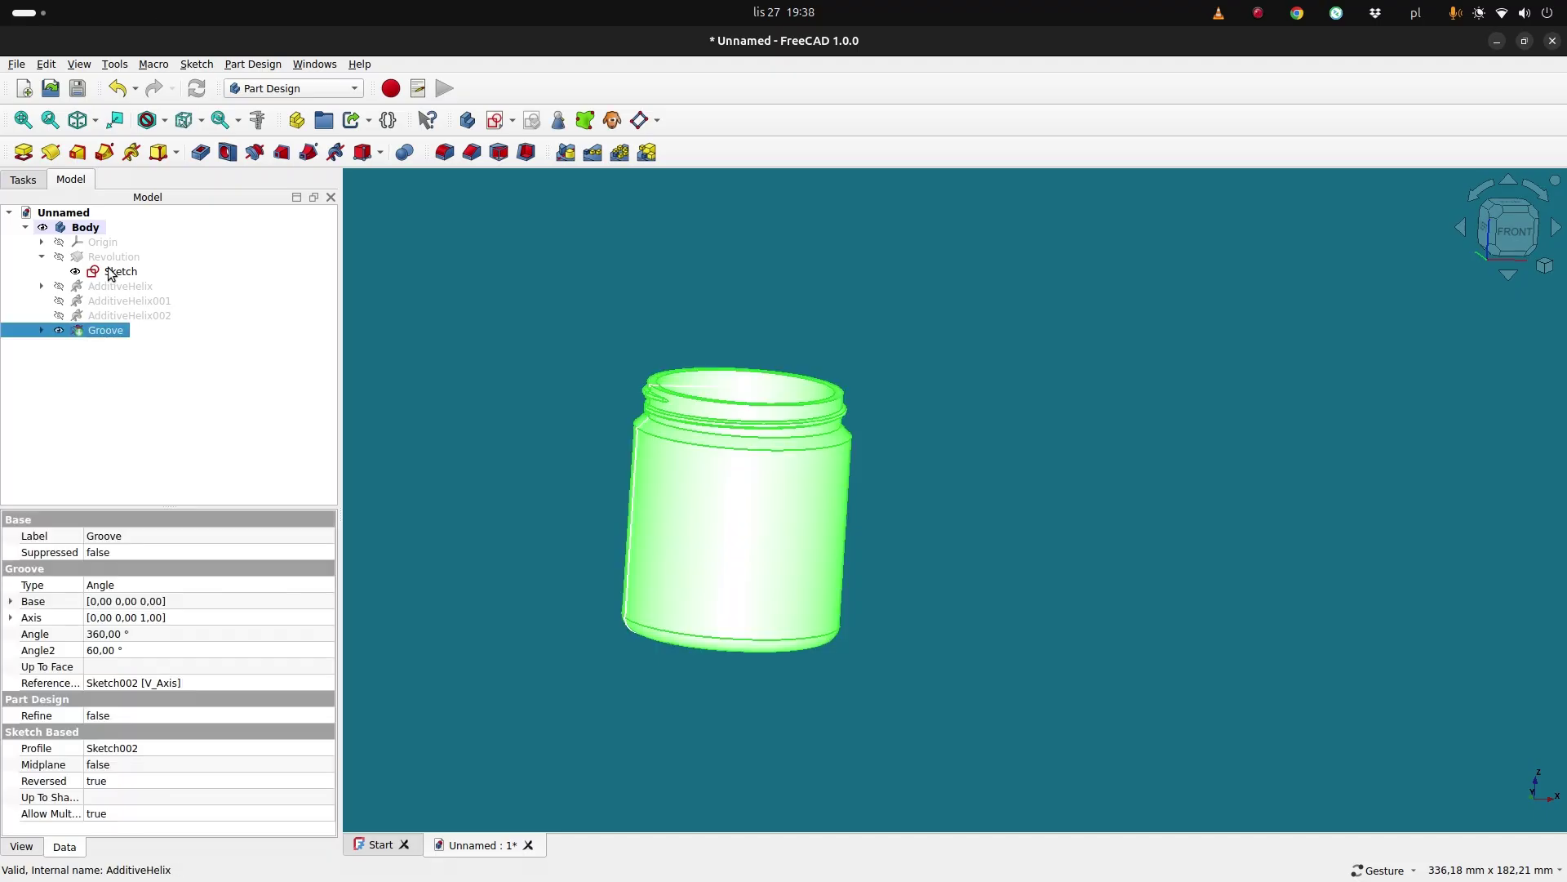
{"action": "left_click", "coordinate": [121, 272]}
{"action": "left_click_drag", "start_coordinate": [906, 537], "coordinate": [959, 417]}
{"action": "scroll", "coordinate": [882, 481], "scroll_direction": "up", "scroll_amount": 5}
{"action": "scroll", "coordinate": [879, 489], "scroll_direction": "down", "scroll_amount": 3}
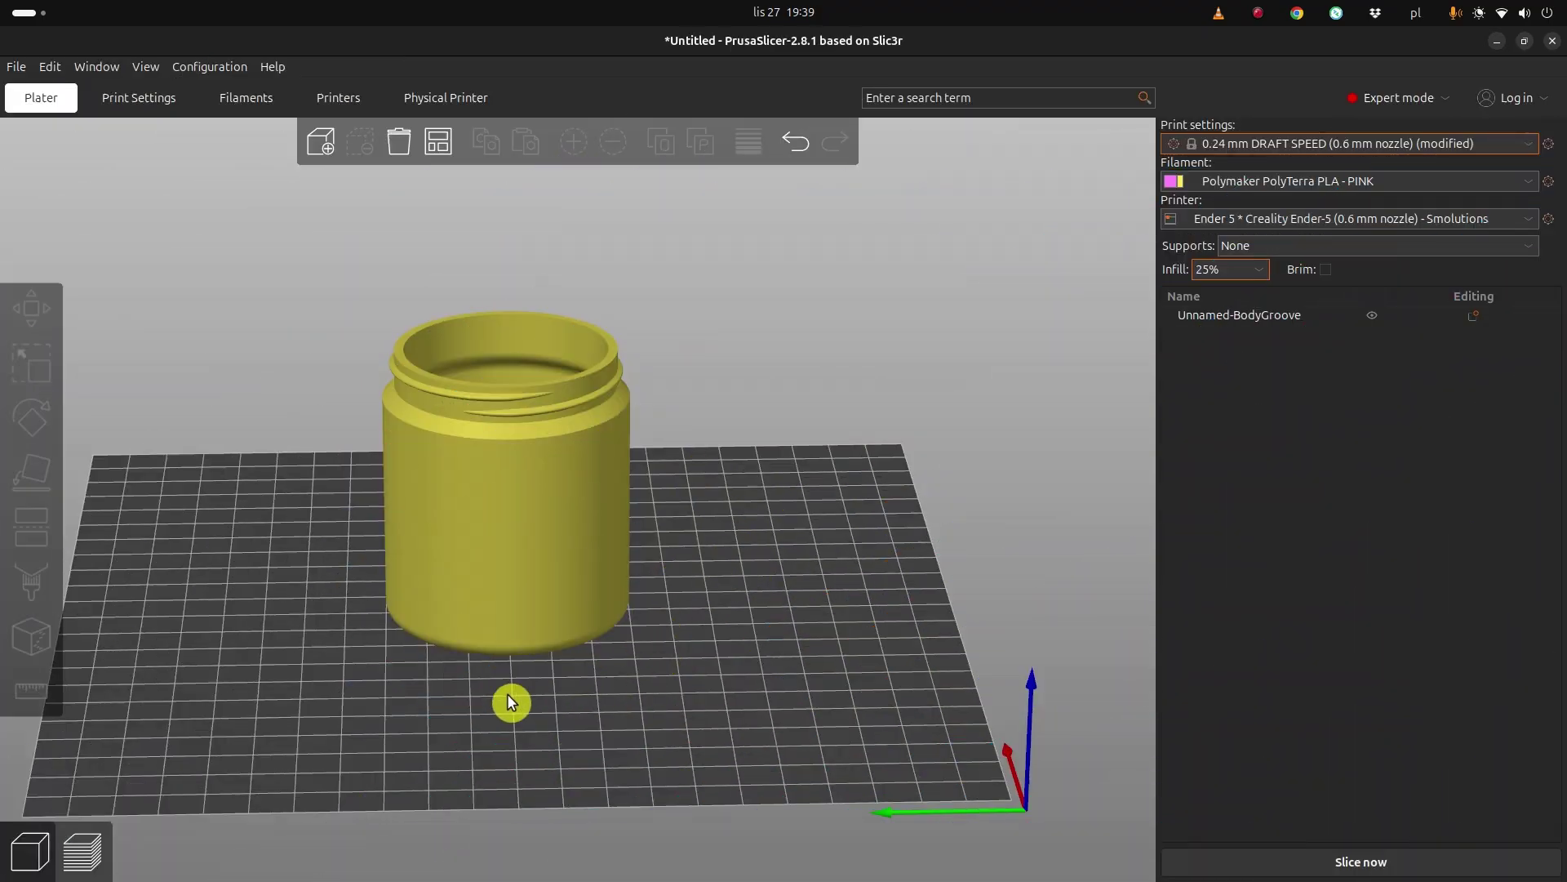
In PrusaSlicer, examine the jar model, slice it, and check the layer preview.
{"action": "left_click_drag", "start_coordinate": [414, 684], "coordinate": [498, 704]}
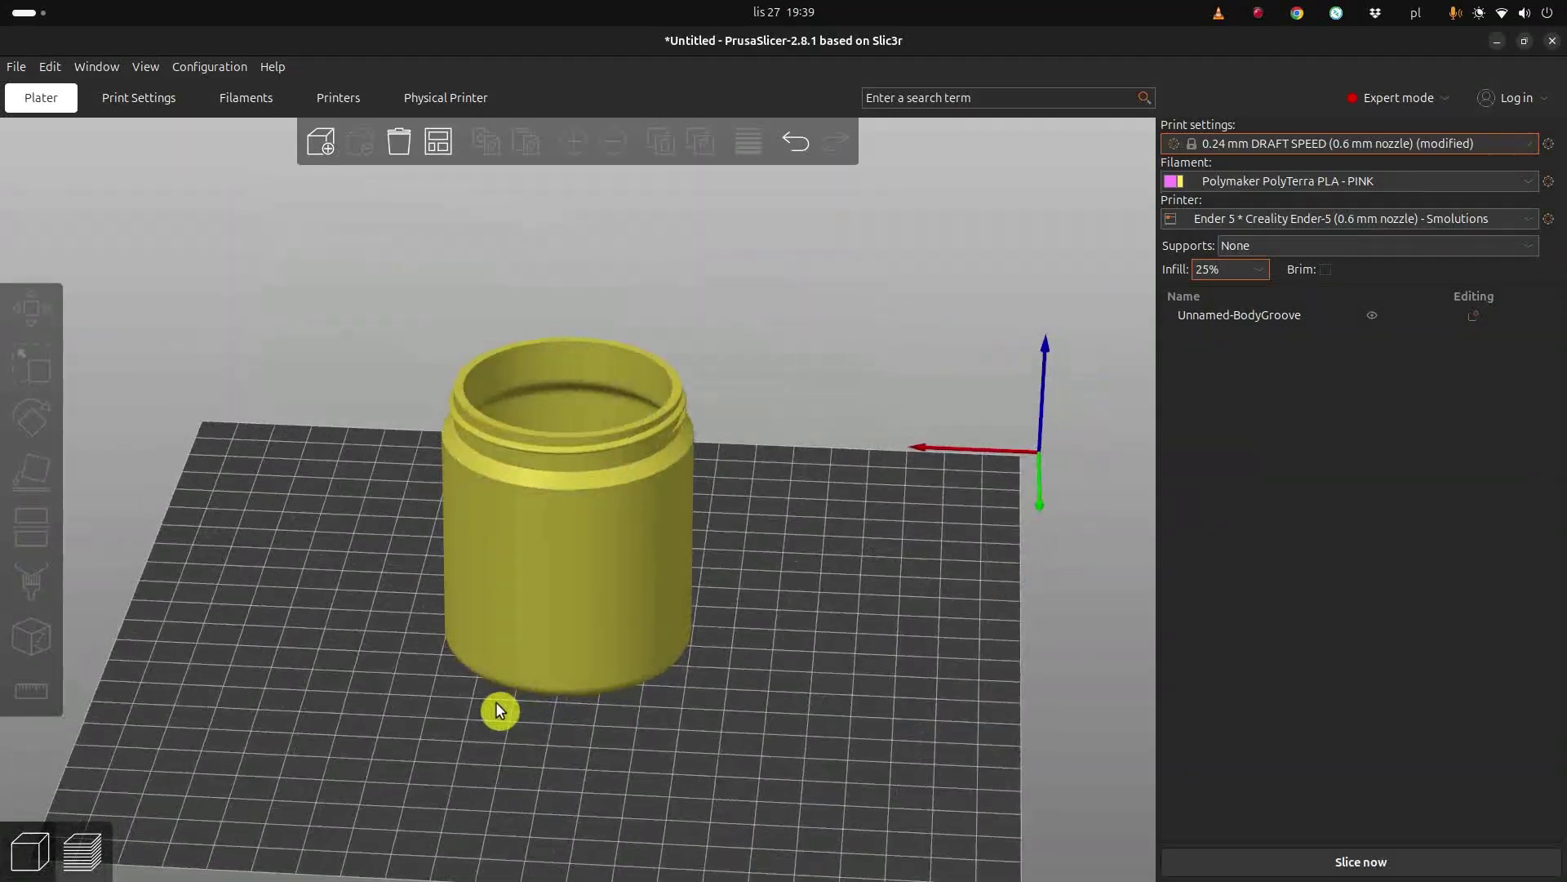
{"action": "scroll", "coordinate": [796, 592], "scroll_direction": "up", "scroll_amount": 2}
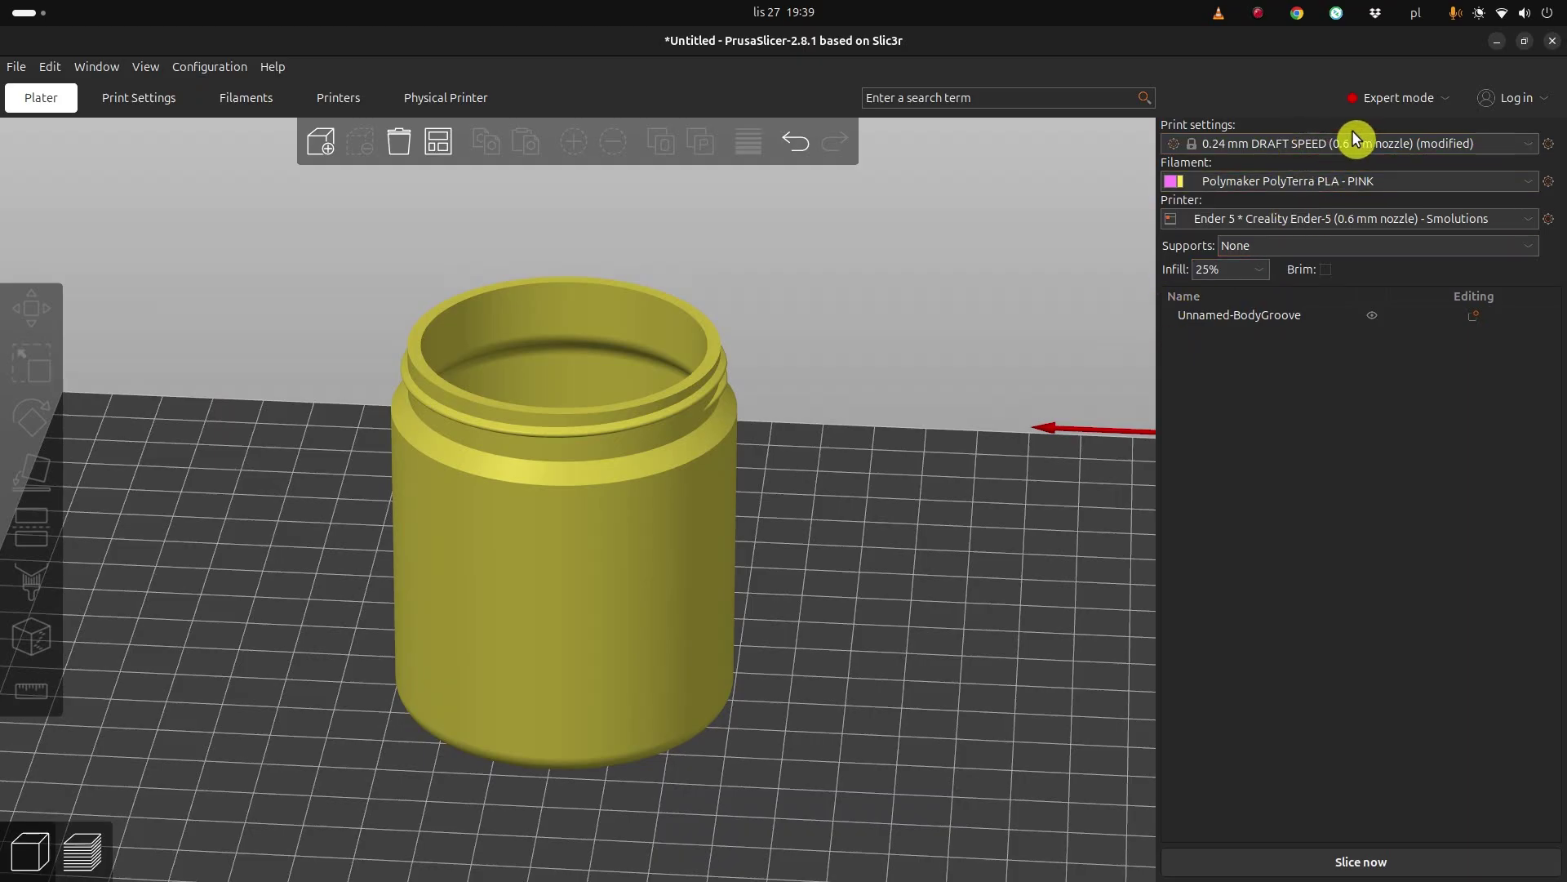
{"action": "double_click", "coordinate": [1218, 276]}
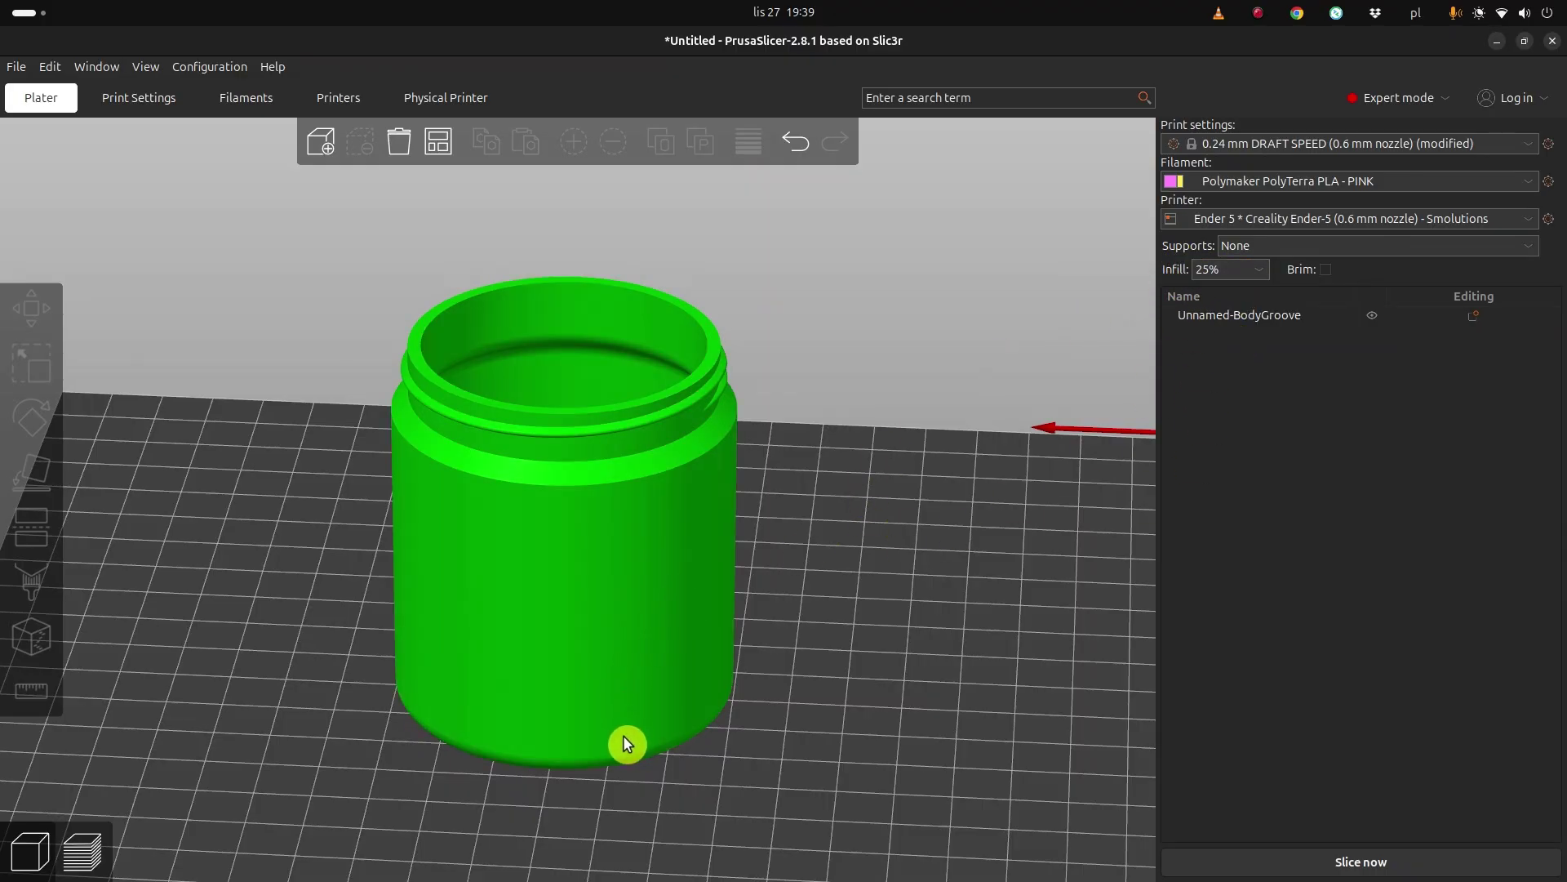
{"action": "left_click", "coordinate": [1307, 863]}
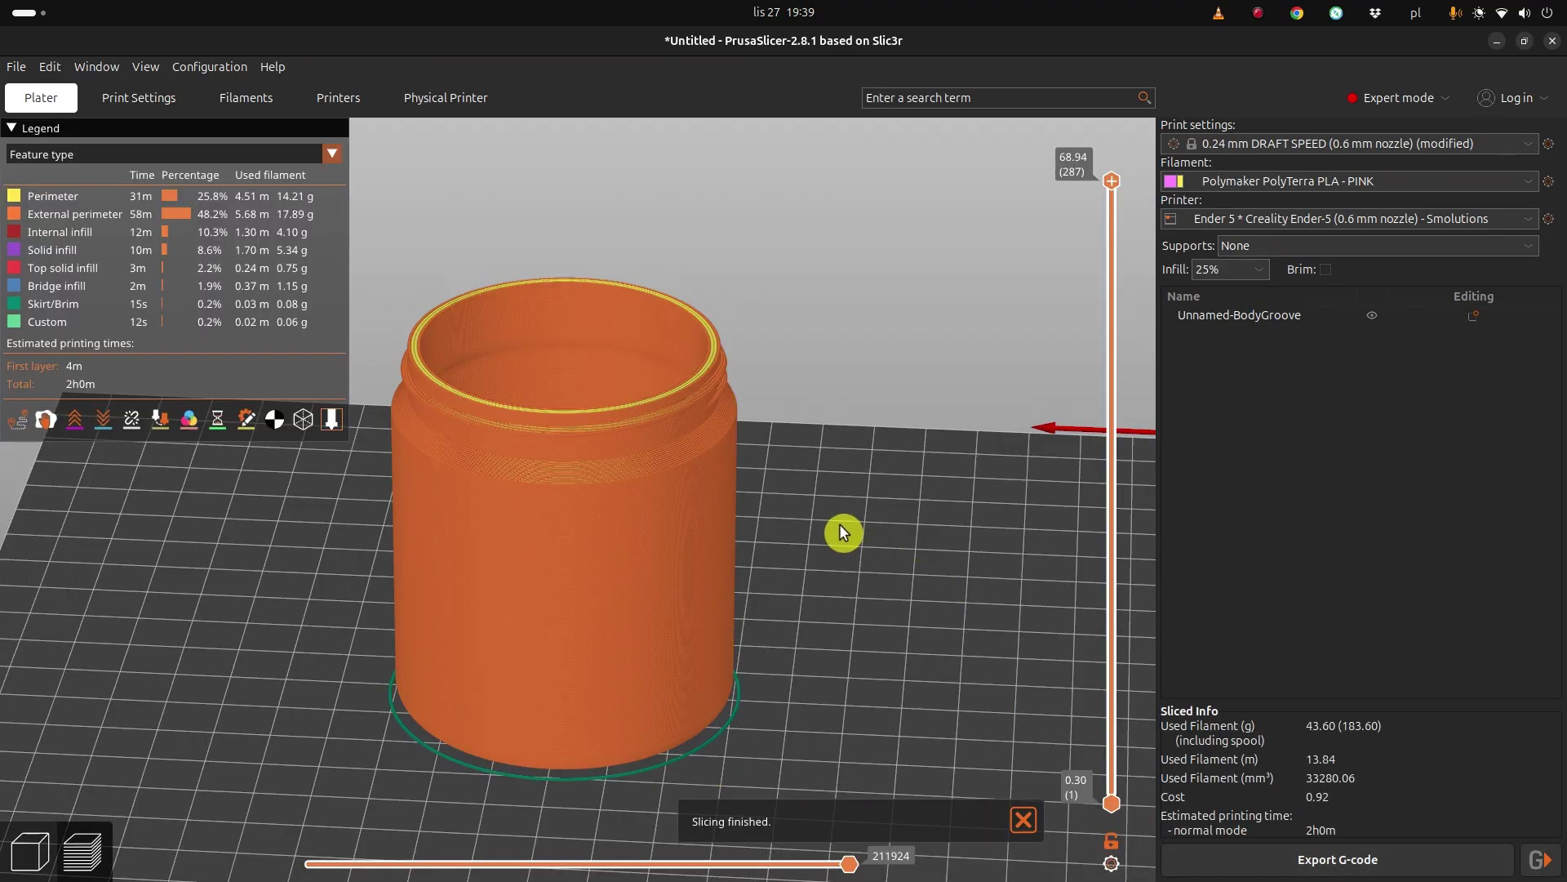
{"action": "mouse_move", "coordinate": [1112, 184]}
{"action": "left_mouse_down"}
{"action": "mouse_move", "coordinate": [1112, 815]}
{"action": "mouse_move", "coordinate": [1133, 176]}
{"action": "left_mouse_up"}
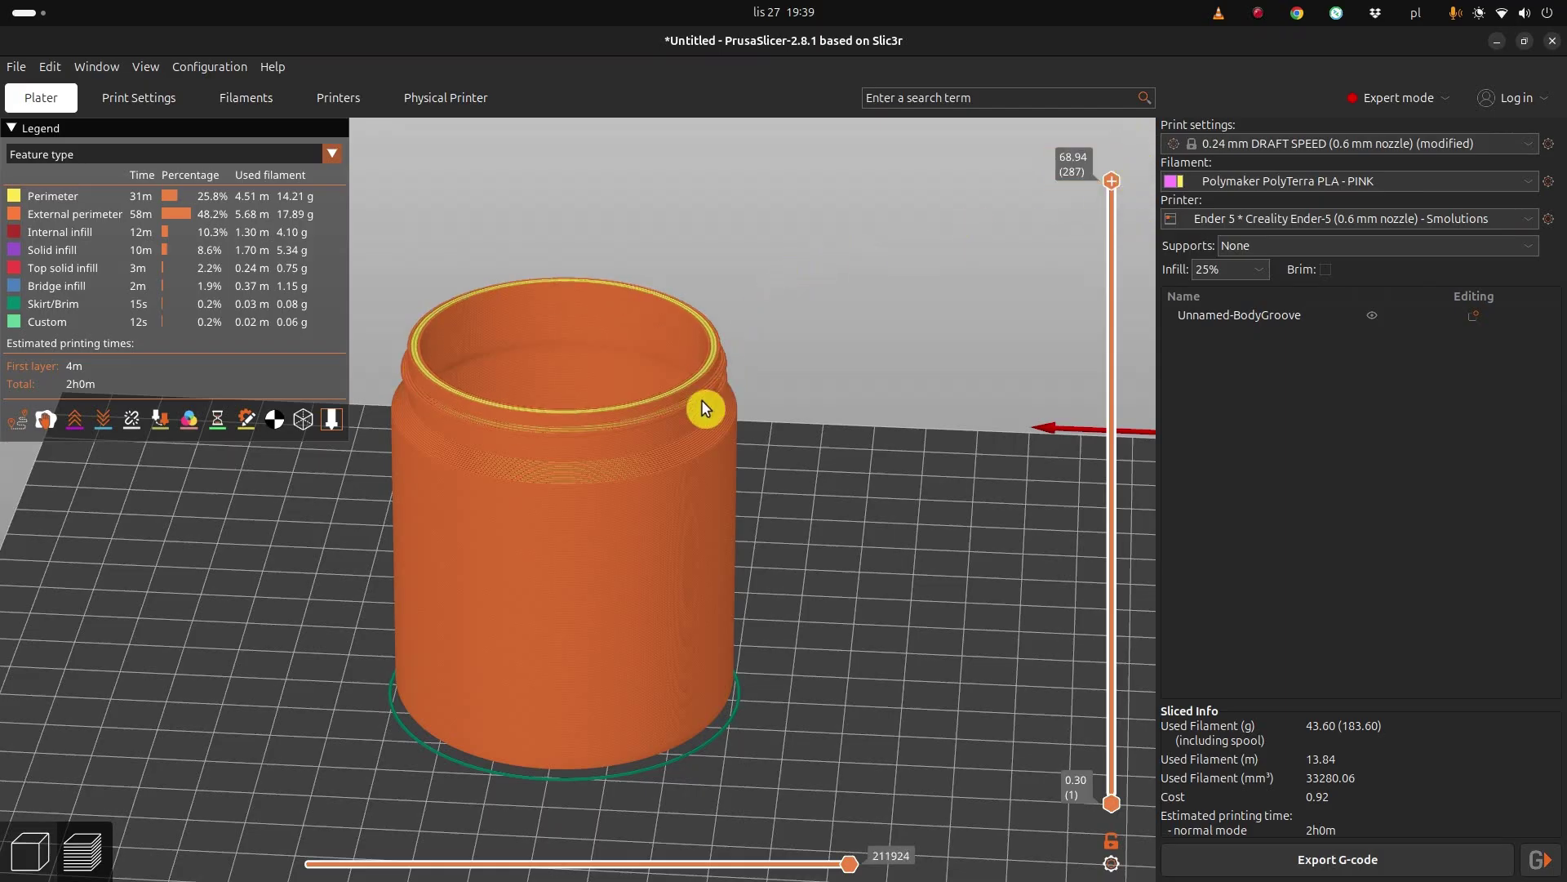